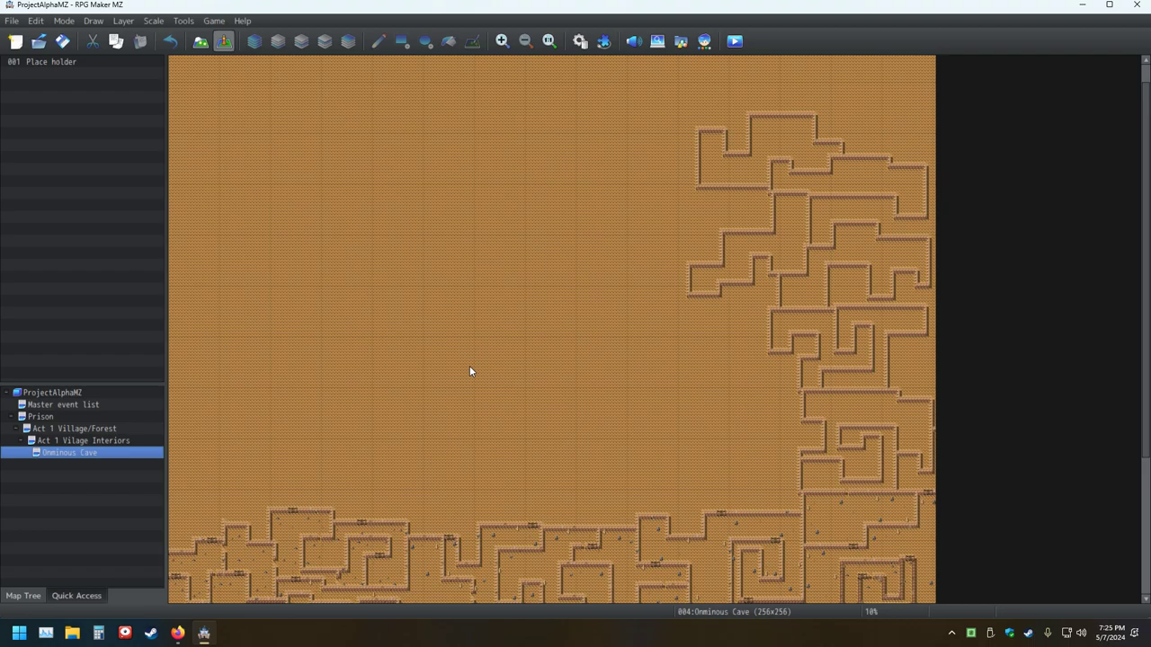
Step: Save the project and delete the Equip Weapon Bow trait from the actor Abraxas in the database
{"action": "key", "text": "ctrl+s"}
{"action": "left_click", "coordinate": [66, 45]}
{"action": "left_click", "coordinate": [580, 41]}
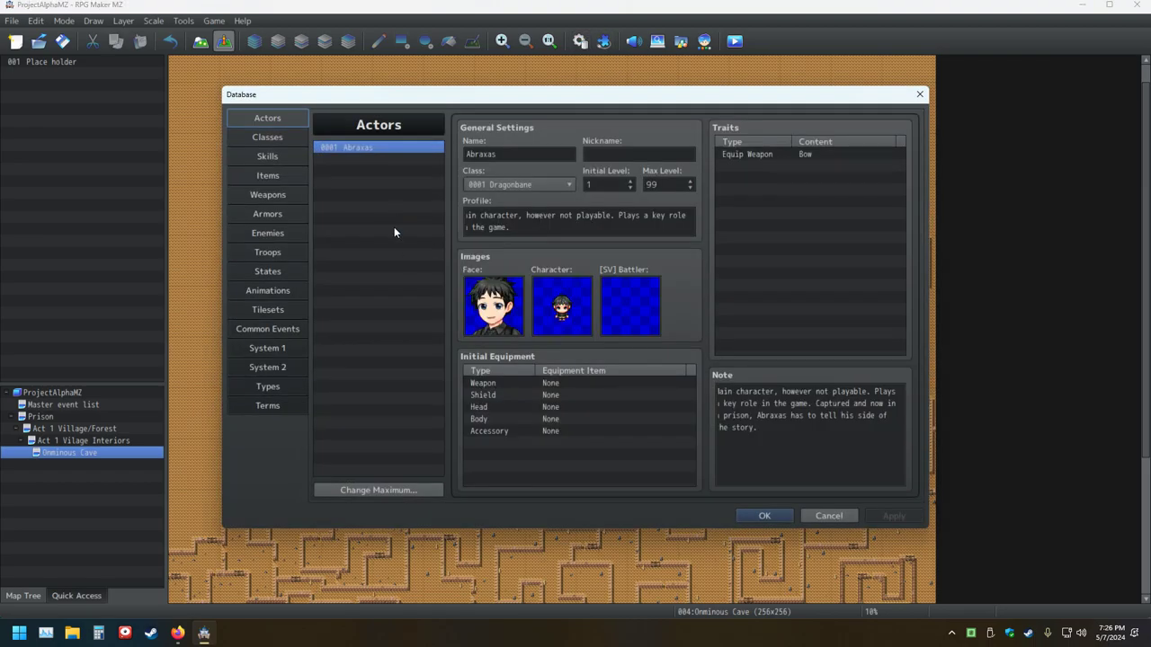
{"action": "left_click", "coordinate": [779, 157]}
{"action": "key", "text": "Delete"}
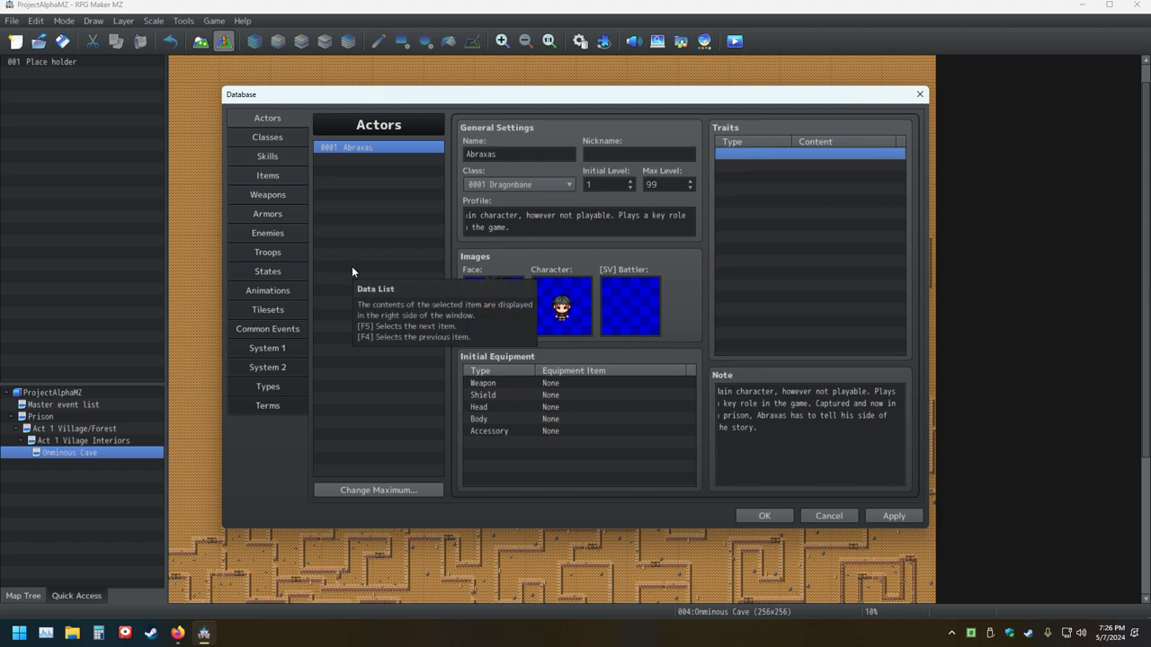
Step: Move the Text column ahead of the Type column in the Terms messages list and accept the database changes
{"action": "left_click", "coordinate": [270, 409]}
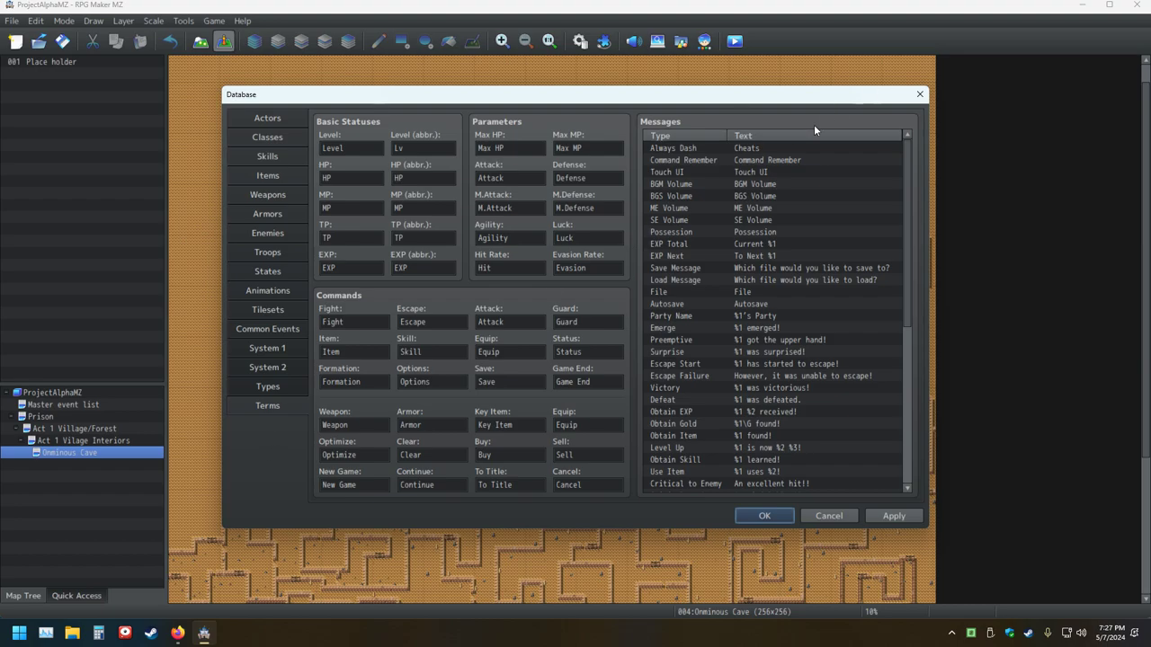
{"action": "left_click_drag", "start_coordinate": [786, 138], "coordinate": [684, 137]}
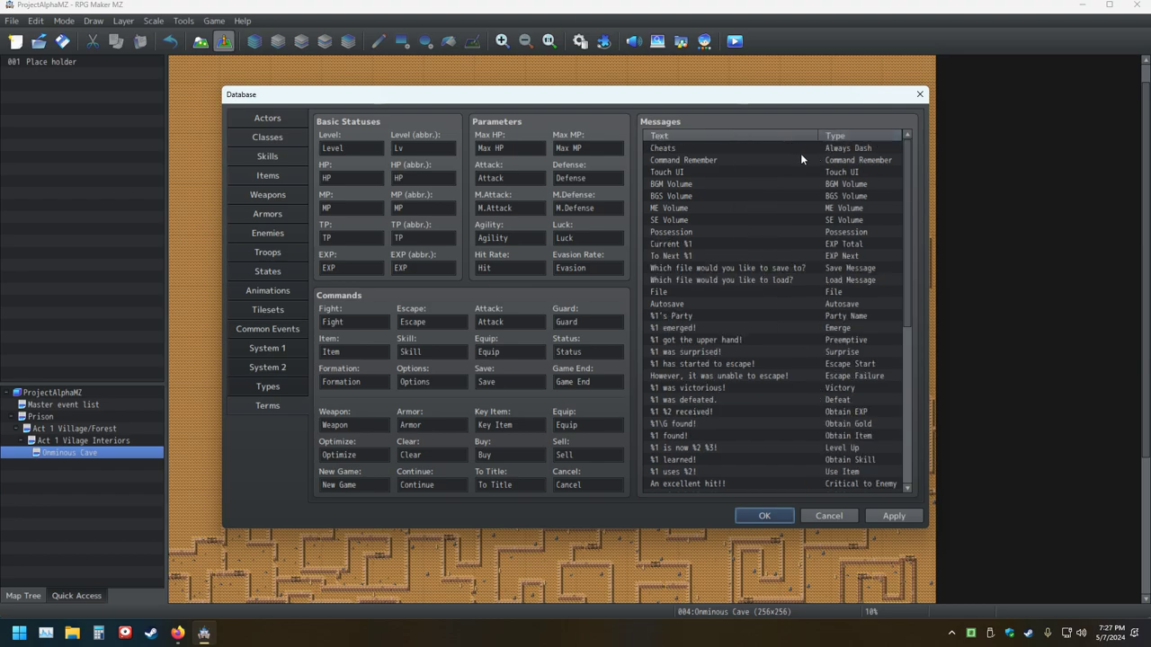
{"action": "left_click", "coordinate": [864, 149]}
{"action": "left_click", "coordinate": [920, 94]}
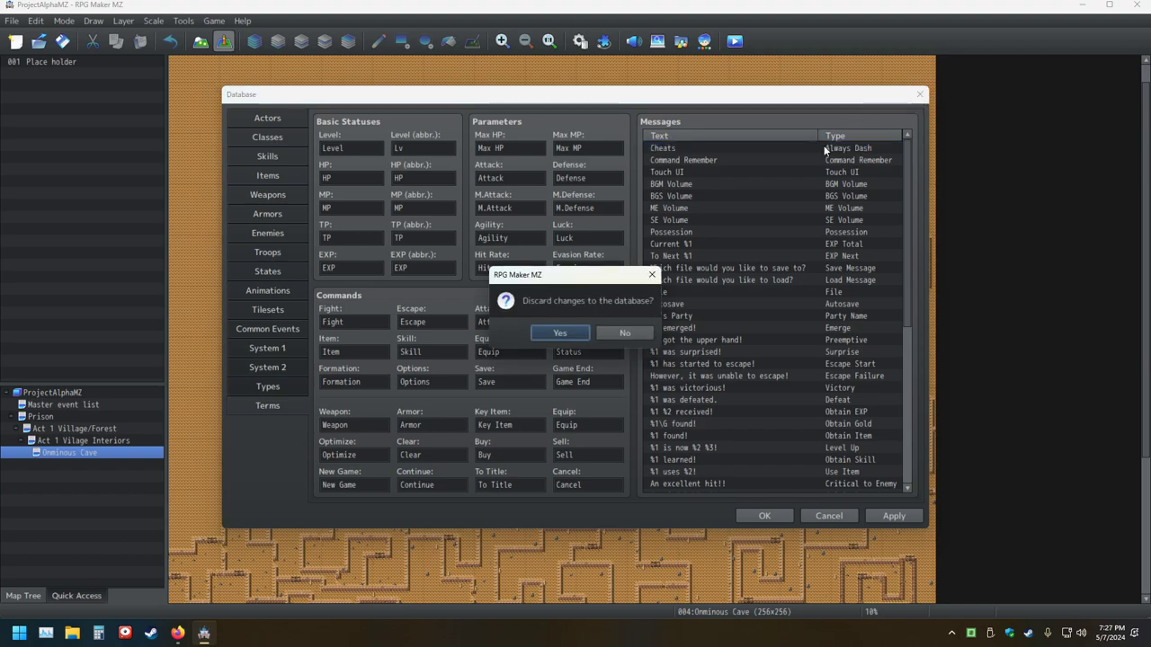
{"action": "left_click", "coordinate": [624, 333]}
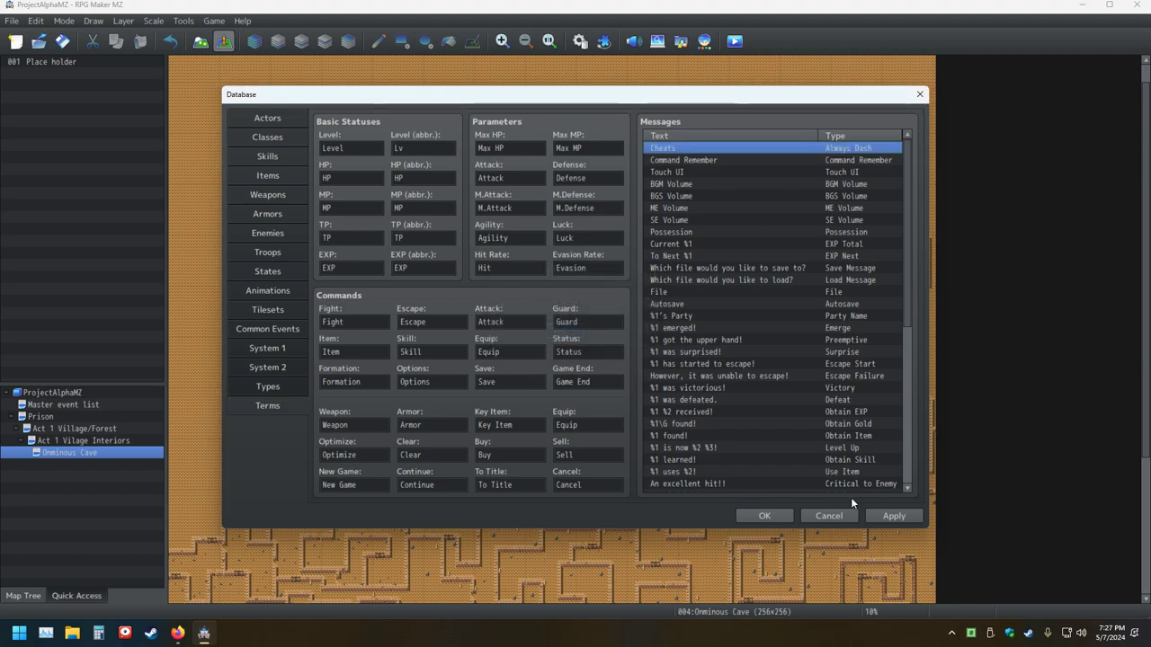
{"action": "left_click", "coordinate": [764, 515]}
Step: Set the Always Dash message text to "NO RUNNING FOR YOU" in the database and accept the change
{"action": "left_click", "coordinate": [580, 41]}
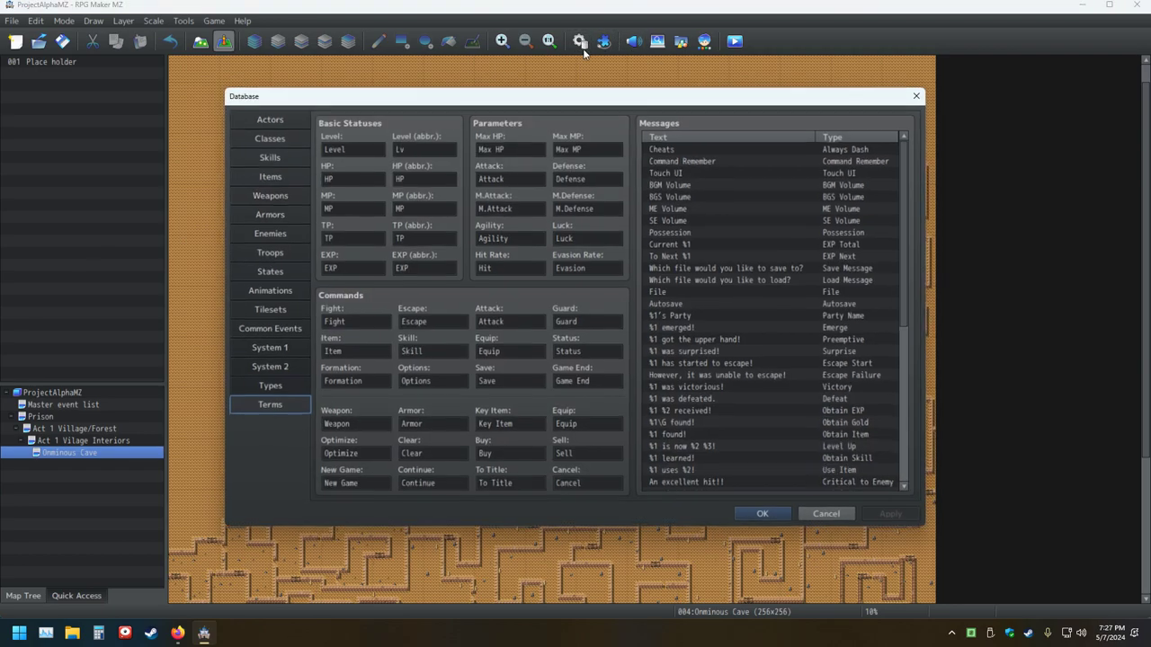
{"action": "scroll", "coordinate": [757, 198], "scroll_direction": "down", "scroll_amount": 2}
{"action": "scroll", "coordinate": [755, 198], "scroll_direction": "up", "scroll_amount": 2}
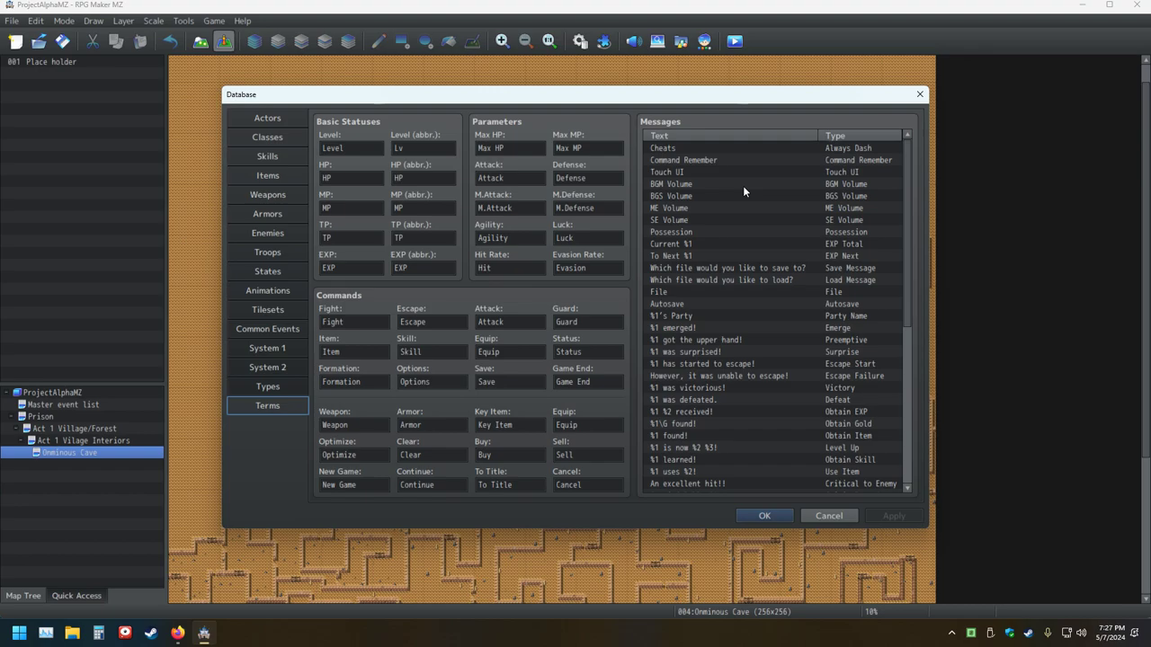
{"action": "left_click", "coordinate": [683, 146]}
{"action": "double_click", "coordinate": [862, 148]}
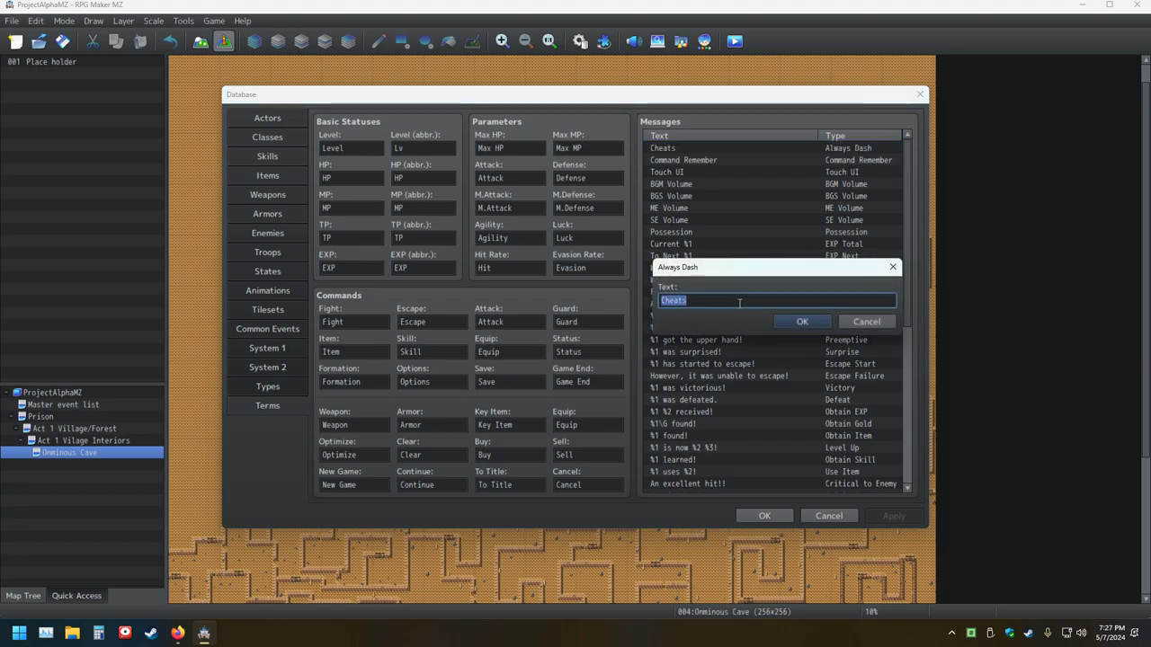
{"action": "type", "text": "NO "}
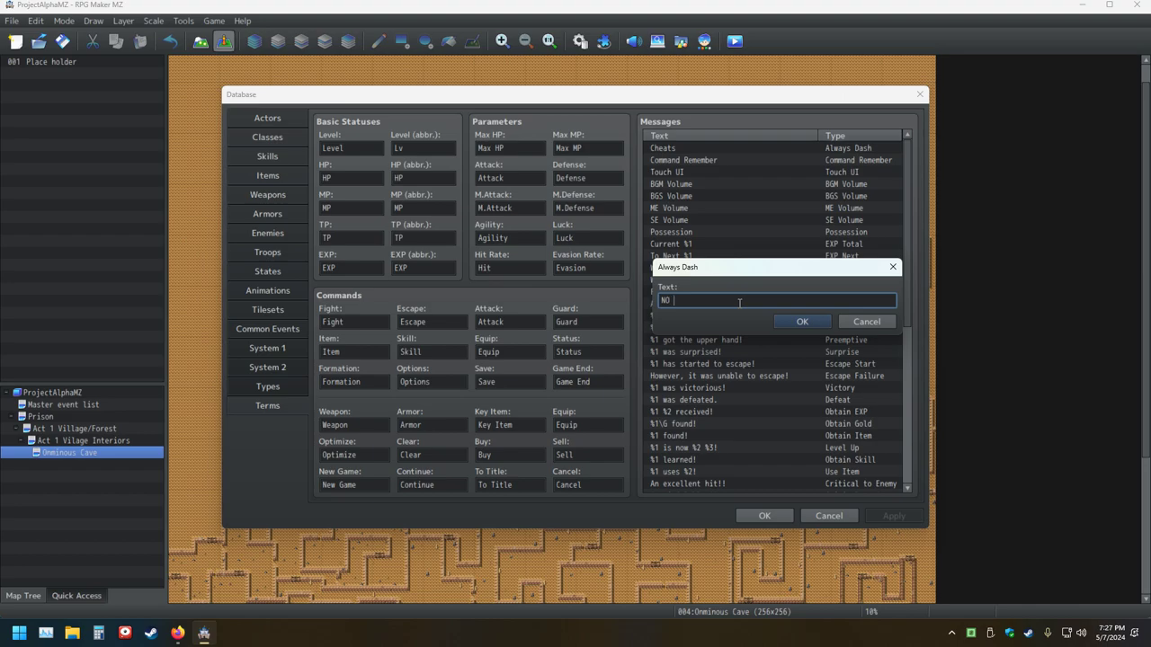
{"action": "type", "text": "run"}
{"action": "key", "text": "BackSpace"}
{"action": "key", "text": "BackSpace"}
{"action": "type", "text": "RUNNING FOR YOU"}
{"action": "key", "text": "XF86AudioMute"}
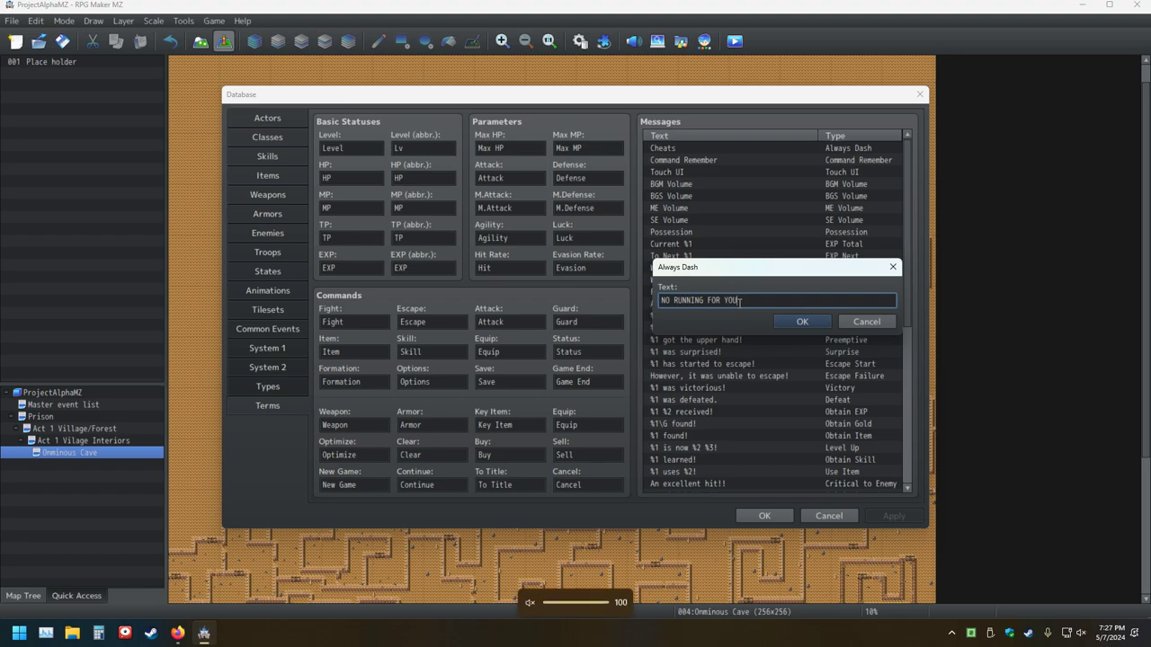
{"action": "left_click", "coordinate": [800, 322]}
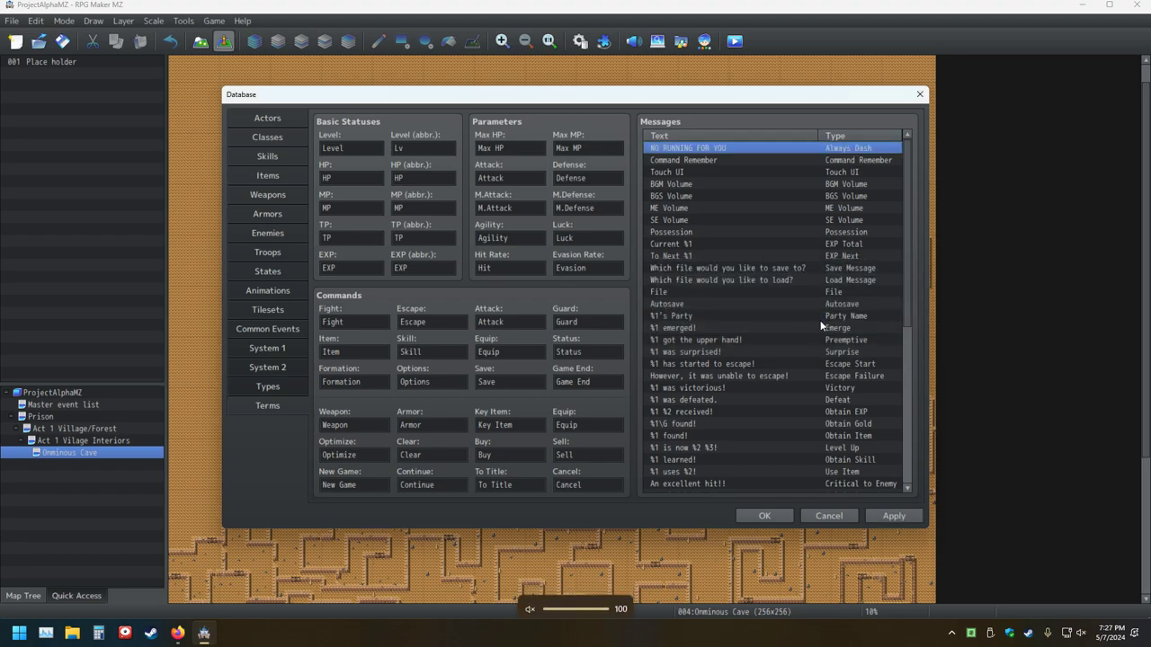
{"action": "left_click", "coordinate": [785, 518]}
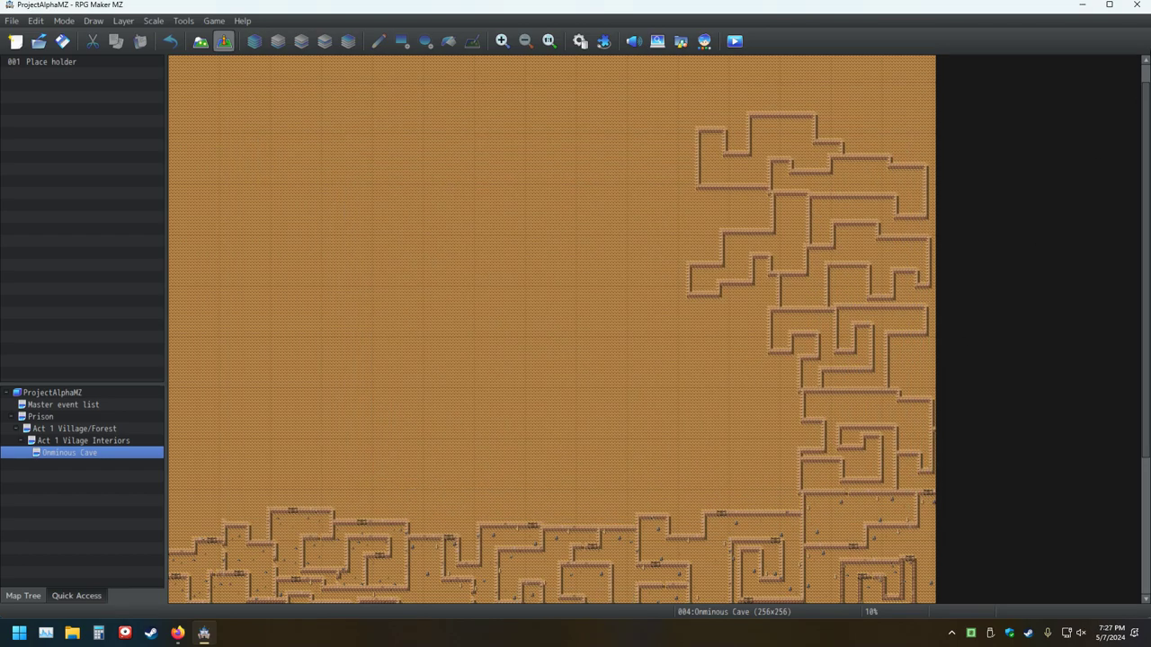
Step: Close RPG Maker MZ and relaunch it from the desktop
{"action": "left_click", "coordinate": [1135, 4]}
{"action": "left_click", "coordinate": [569, 333]}
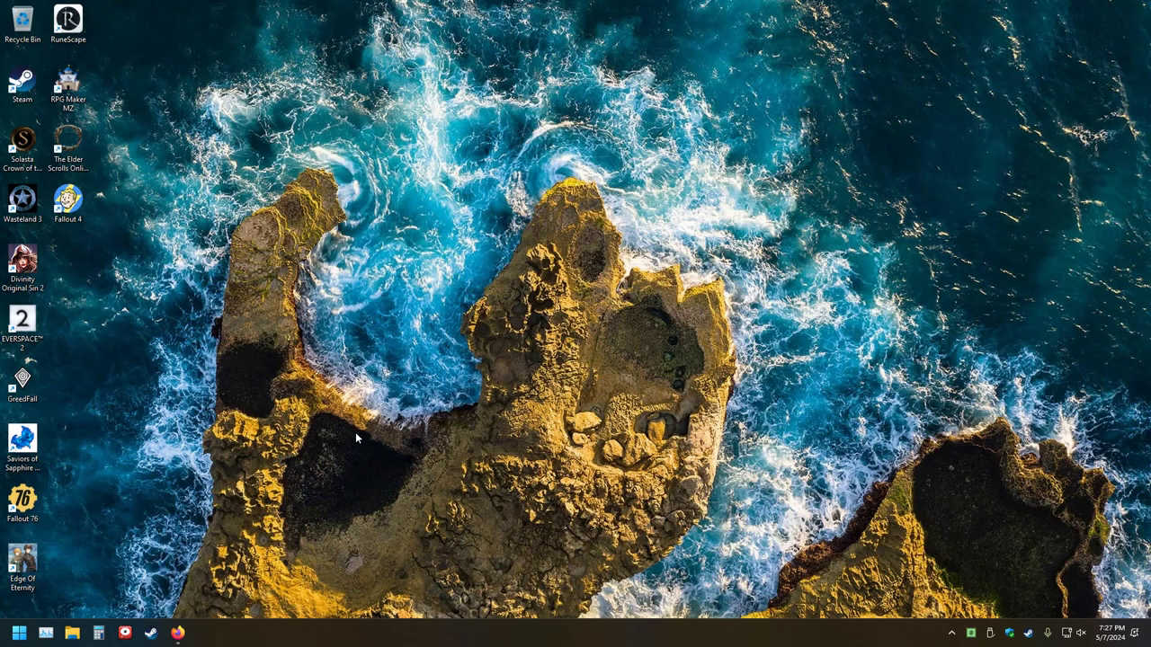
{"action": "double_click", "coordinate": [68, 87]}
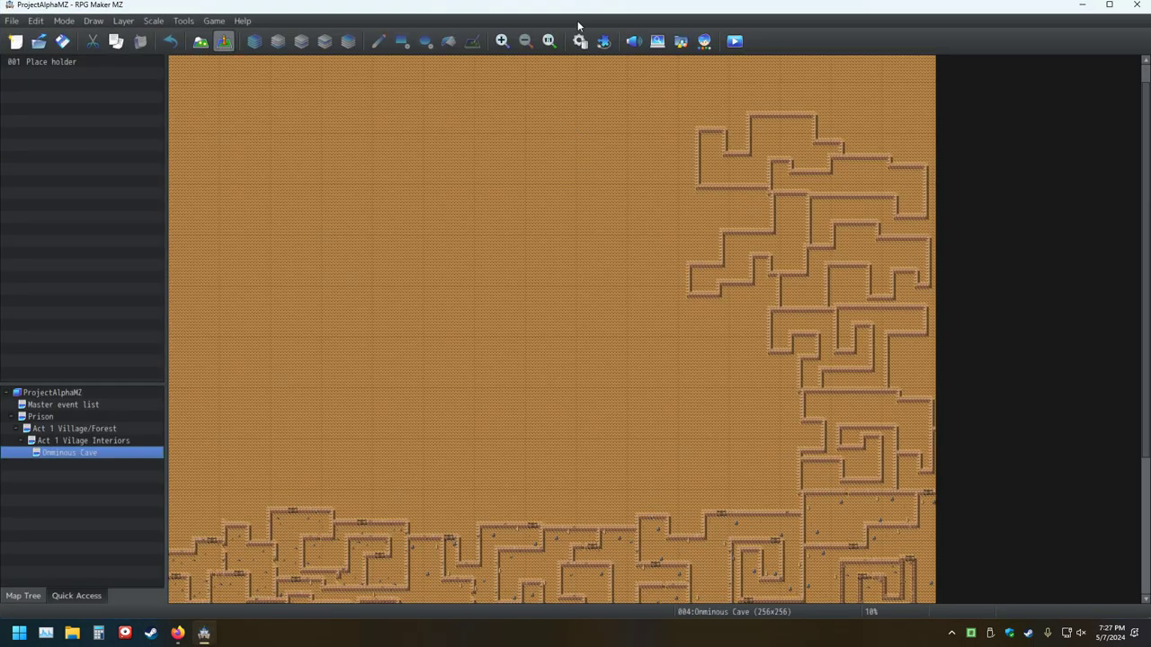
Step: Check the Always Dash message text in the database's Terms settings and close the database
{"action": "left_click", "coordinate": [580, 40]}
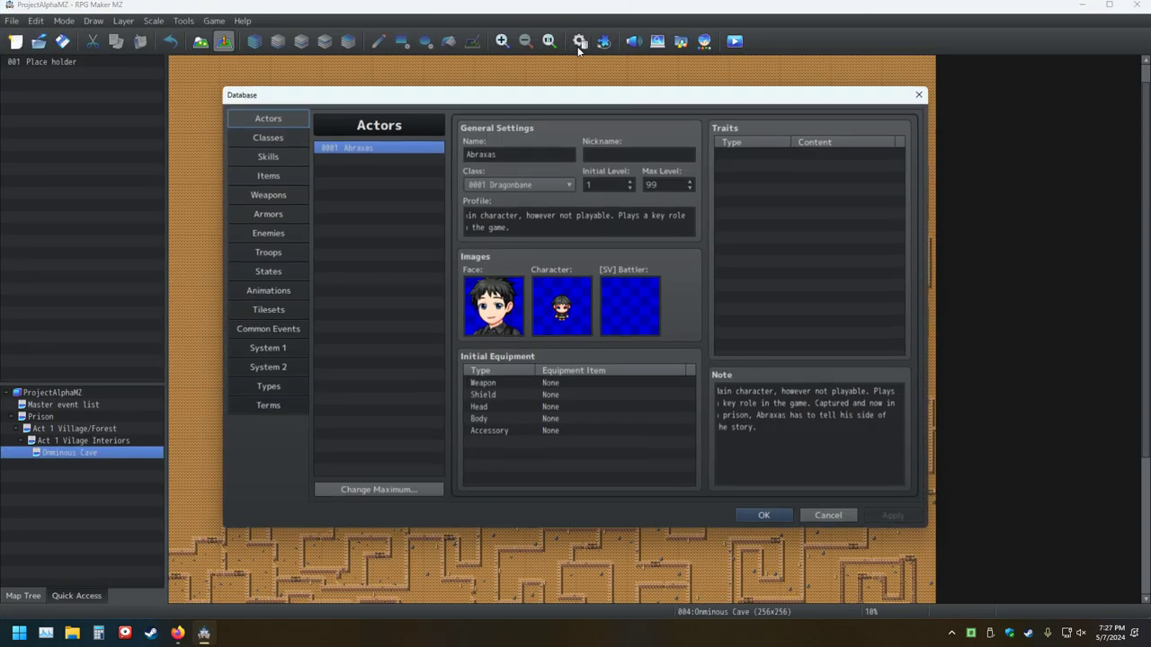
{"action": "left_click", "coordinate": [284, 410]}
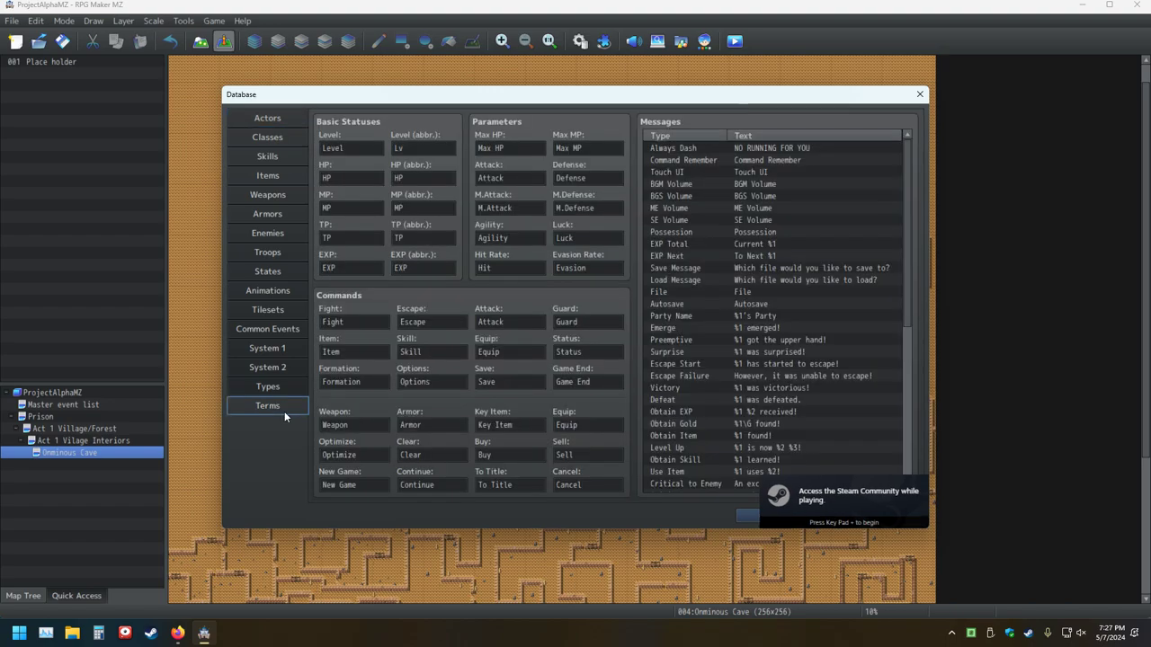
{"action": "left_click", "coordinate": [760, 149]}
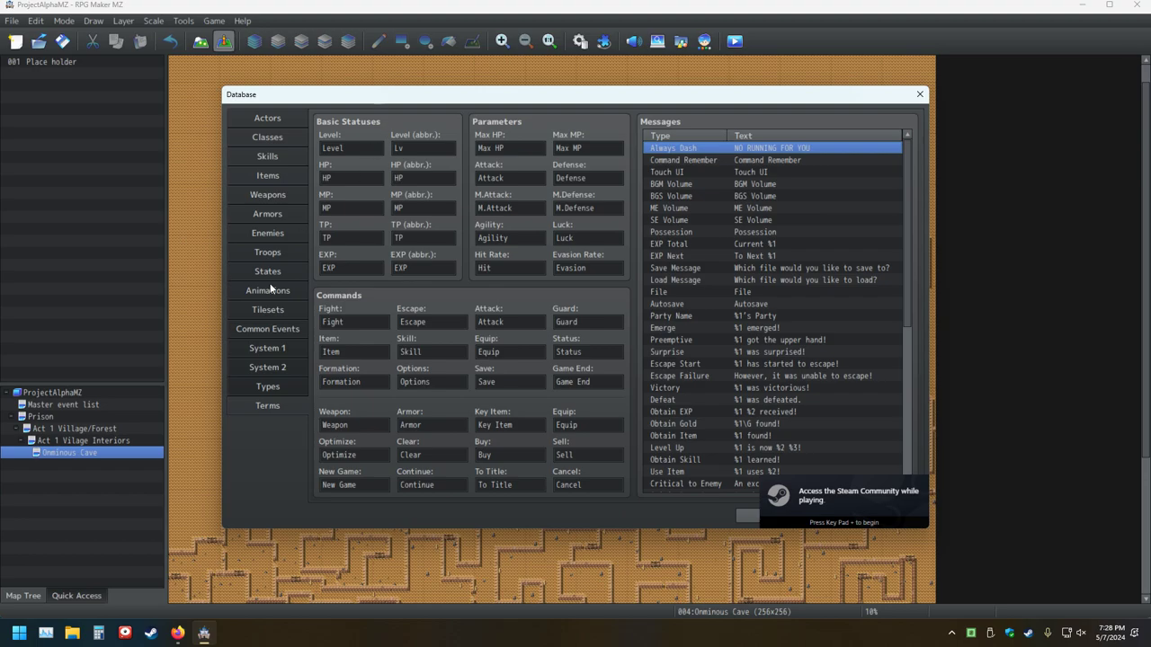
{"action": "left_click", "coordinate": [920, 94]}
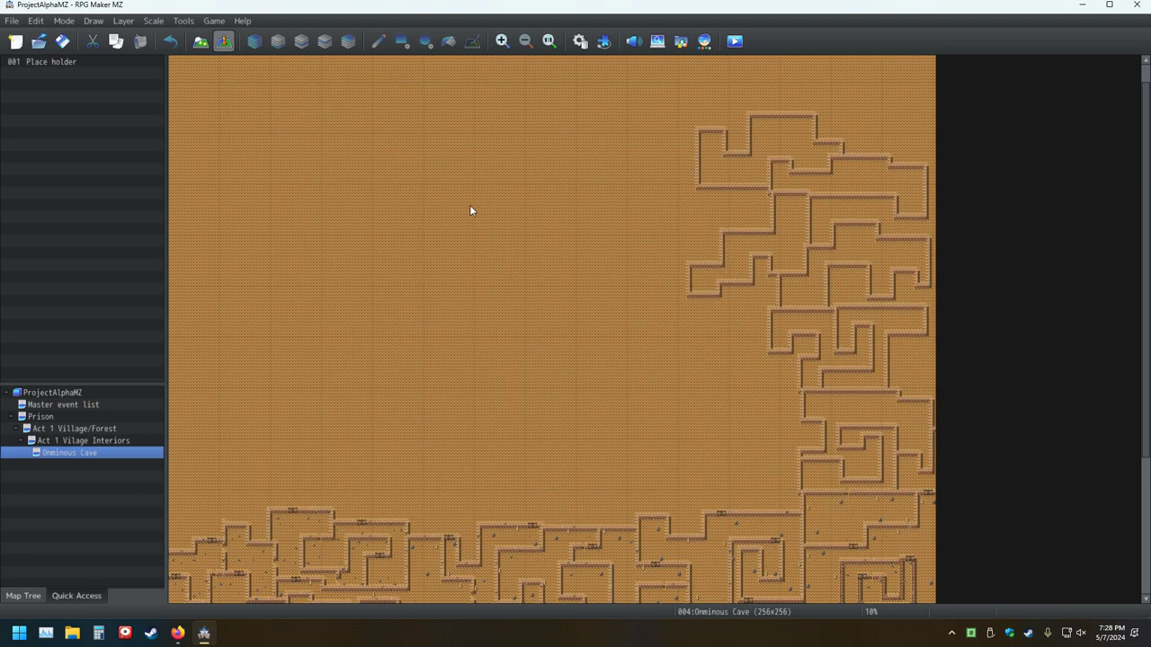
Step: Place the player's starting position at 103,62 on the Onminous Cave map and launch a playtest
{"action": "left_click", "coordinate": [200, 41]}
{"action": "left_click", "coordinate": [227, 45]}
{"action": "right_click", "coordinate": [479, 219]}
{"action": "mouse_move", "coordinate": [557, 398]}
{"action": "left_click", "coordinate": [644, 399]}
{"action": "left_click", "coordinate": [735, 41]}
{"action": "left_click", "coordinate": [555, 337]}
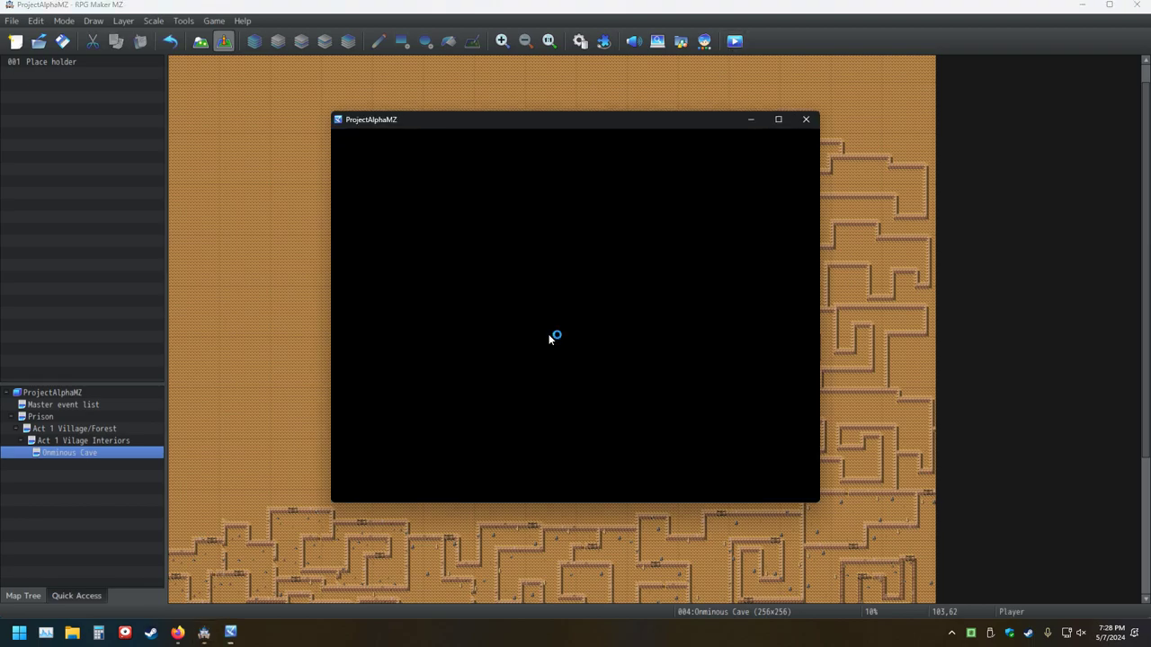
Step: Examine the in-game Options menu, walk the character around the map, and close the playtest
{"action": "left_click", "coordinate": [800, 147]}
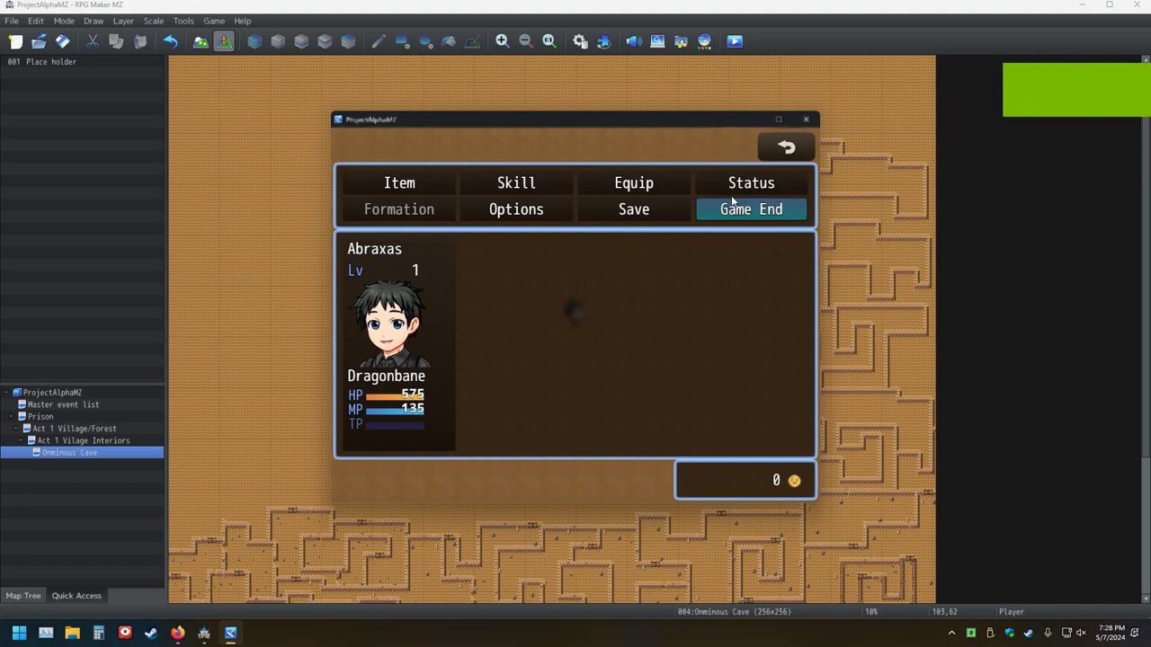
{"action": "left_click", "coordinate": [526, 209]}
{"action": "left_click", "coordinate": [540, 236]}
{"action": "right_click", "coordinate": [586, 378]}
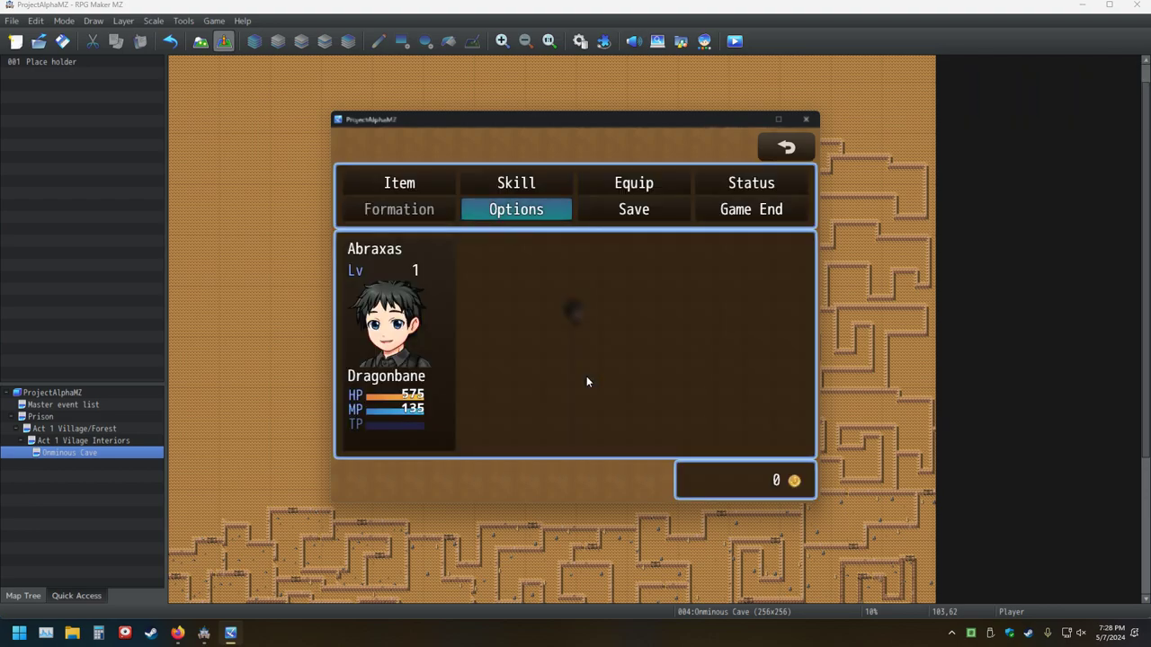
{"action": "right_click", "coordinate": [586, 378]}
{"action": "key", "text": "Up"}
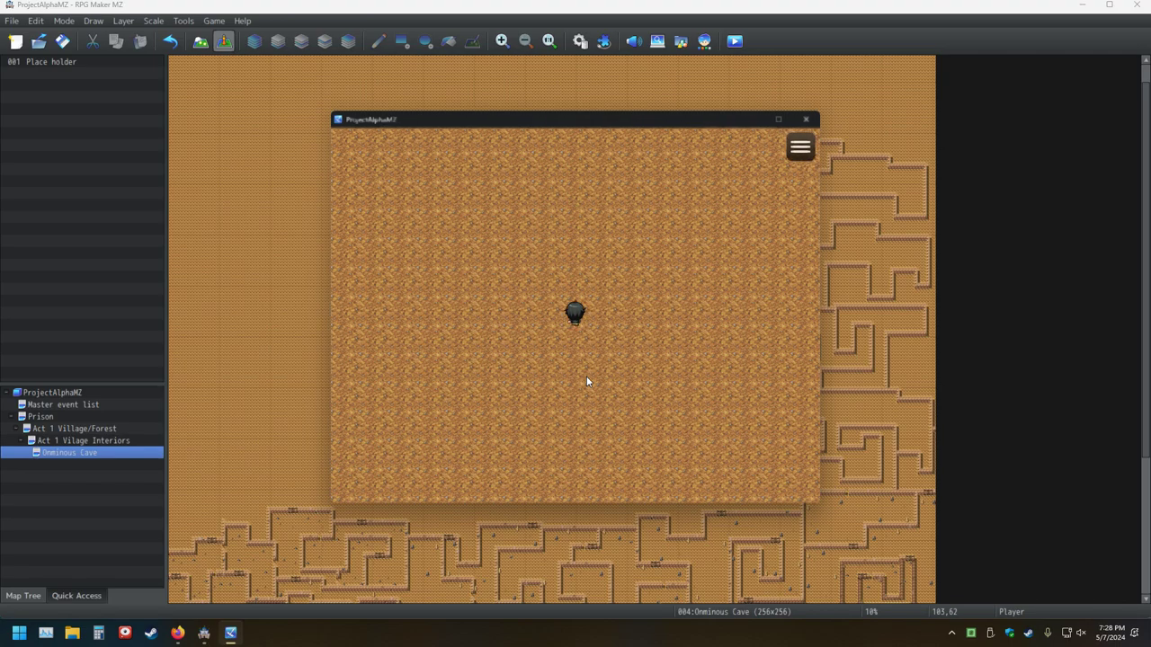
{"action": "key", "text": "Down"}
{"action": "key", "text": "Left"}
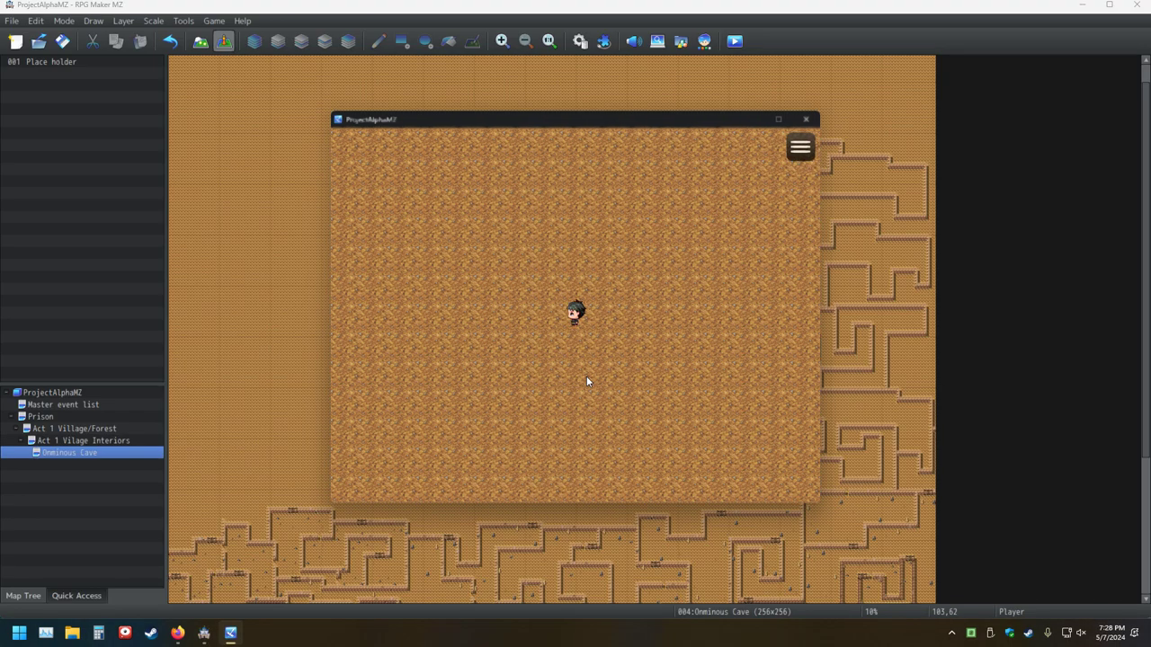
{"action": "key", "text": "alt+F4"}
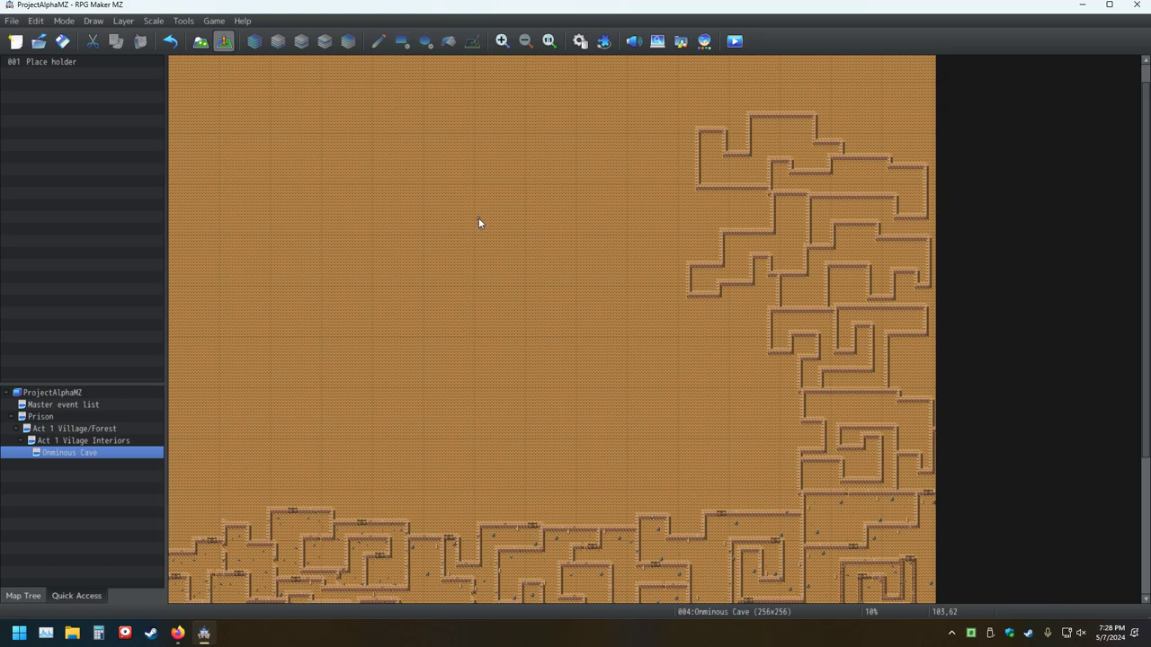
Step: Save the project and review the Disable Dashing setting in the Onminous Cave map properties
{"action": "left_click", "coordinate": [62, 40]}
{"action": "right_click", "coordinate": [70, 453]}
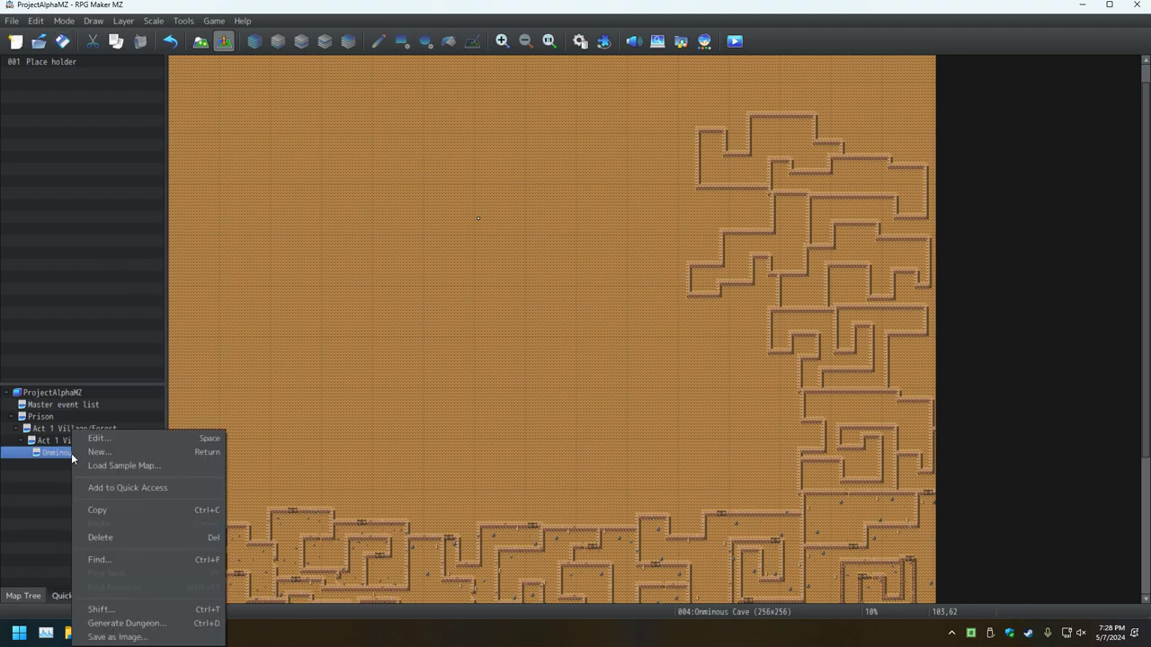
{"action": "left_click", "coordinate": [117, 439]}
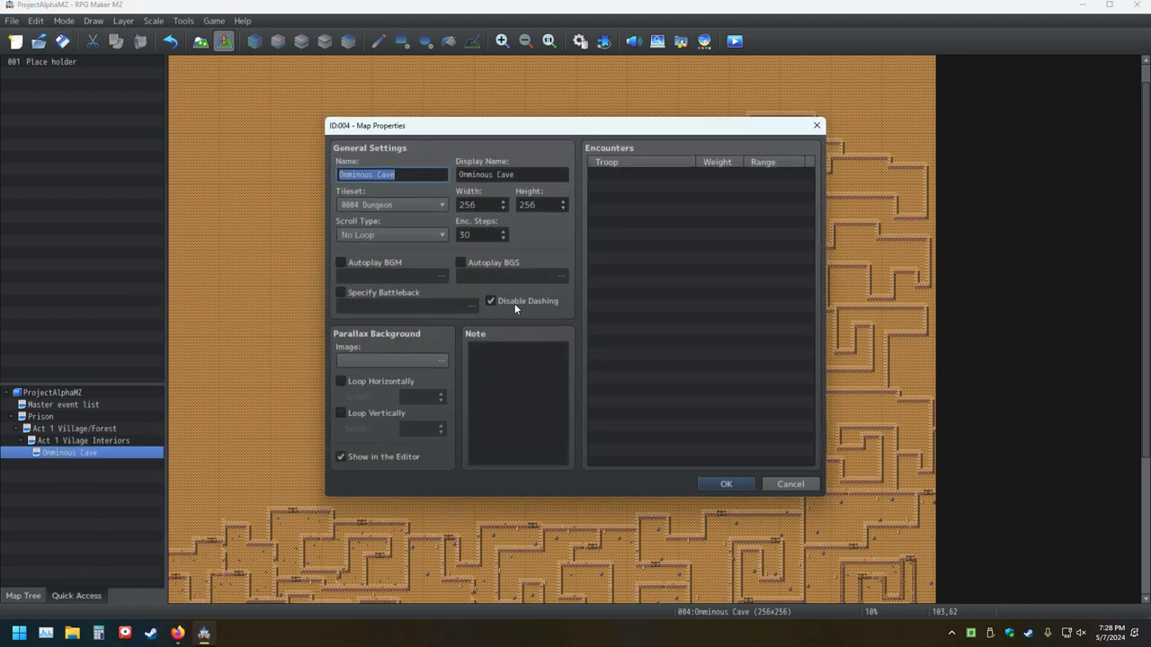
{"action": "left_click", "coordinate": [803, 485]}
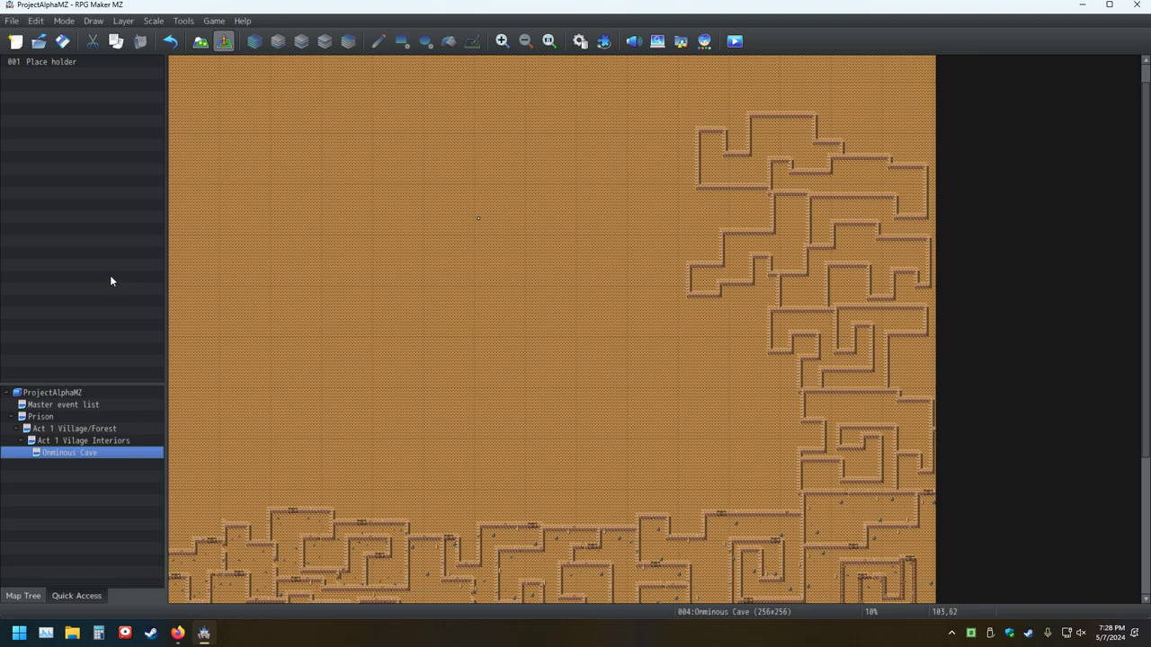
Step: Set the Always Dash message text to "NO RUNNING FOR YOU!!!!" and accept the database changes
{"action": "left_click", "coordinate": [579, 48]}
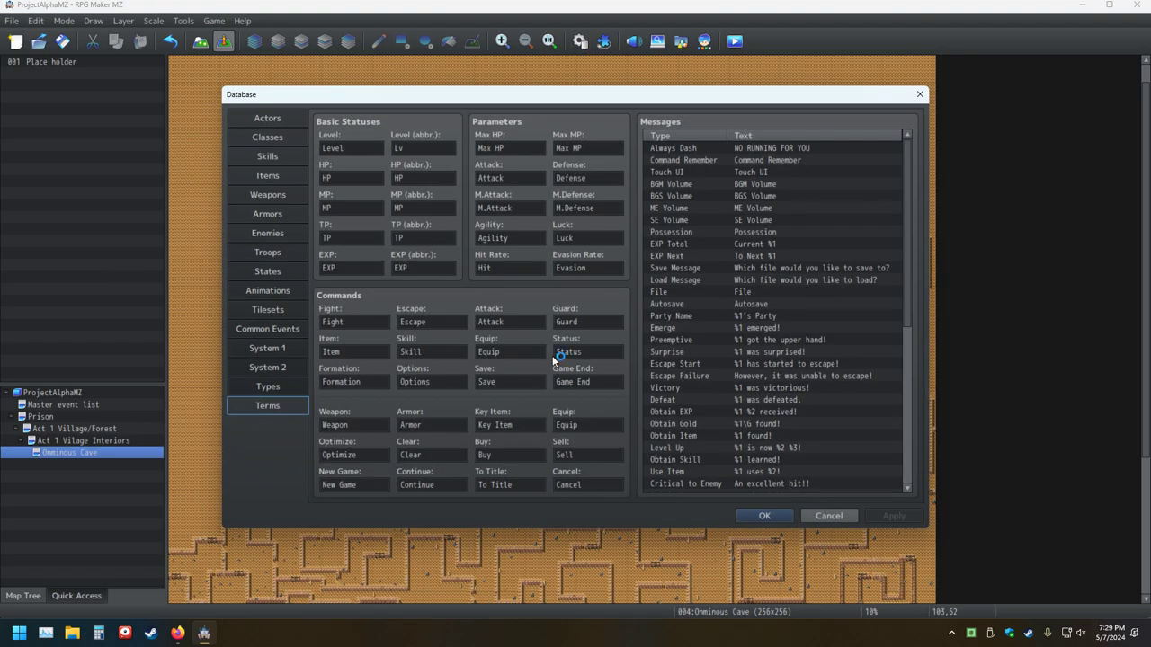
{"action": "double_click", "coordinate": [757, 147]}
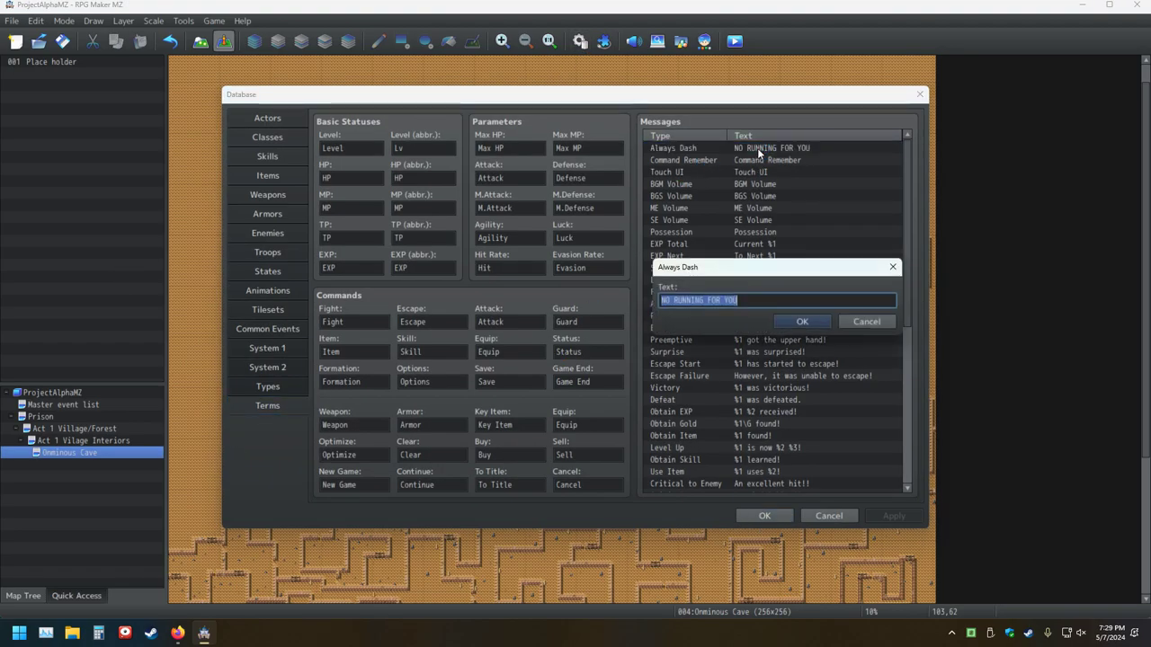
{"action": "left_click", "coordinate": [763, 302]}
{"action": "type", "text": "!!!!"}
{"action": "key", "text": "Return"}
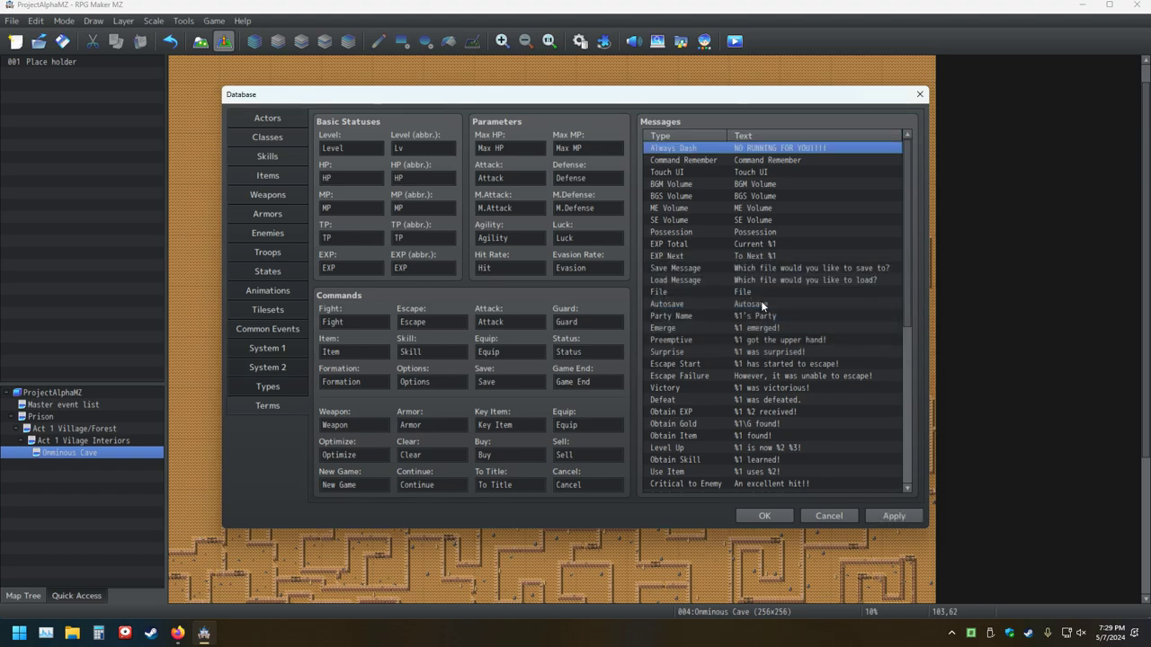
{"action": "key", "text": "Return"}
{"action": "left_click", "coordinate": [765, 515]}
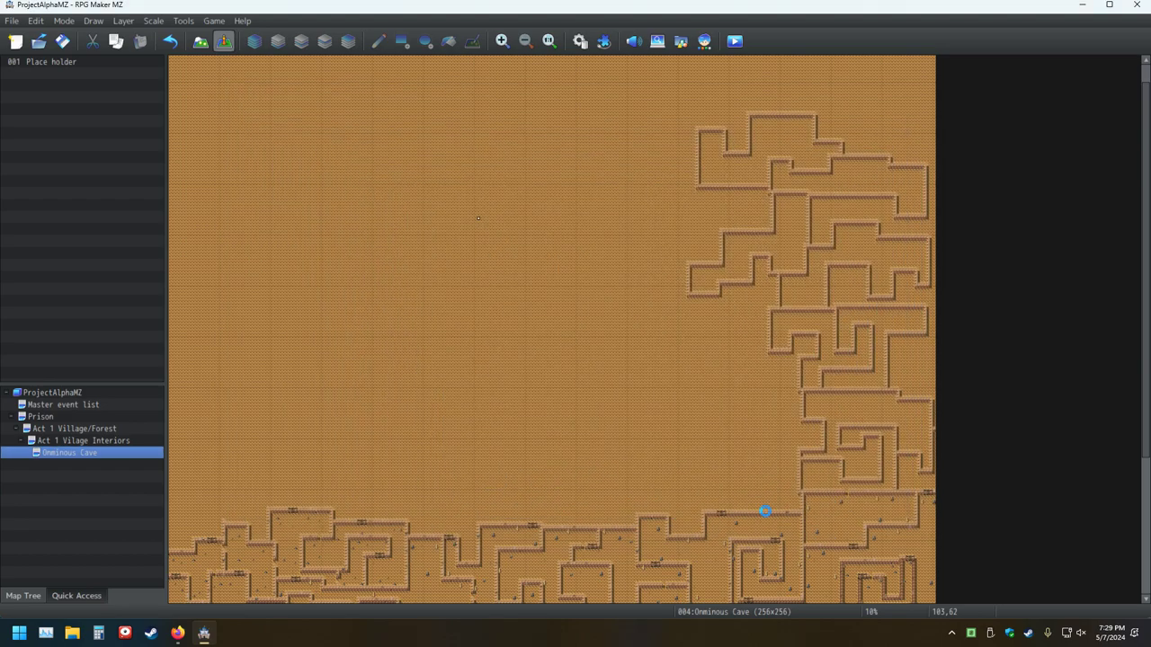
{"action": "left_click", "coordinate": [56, 413]}
{"action": "right_click", "coordinate": [92, 455]}
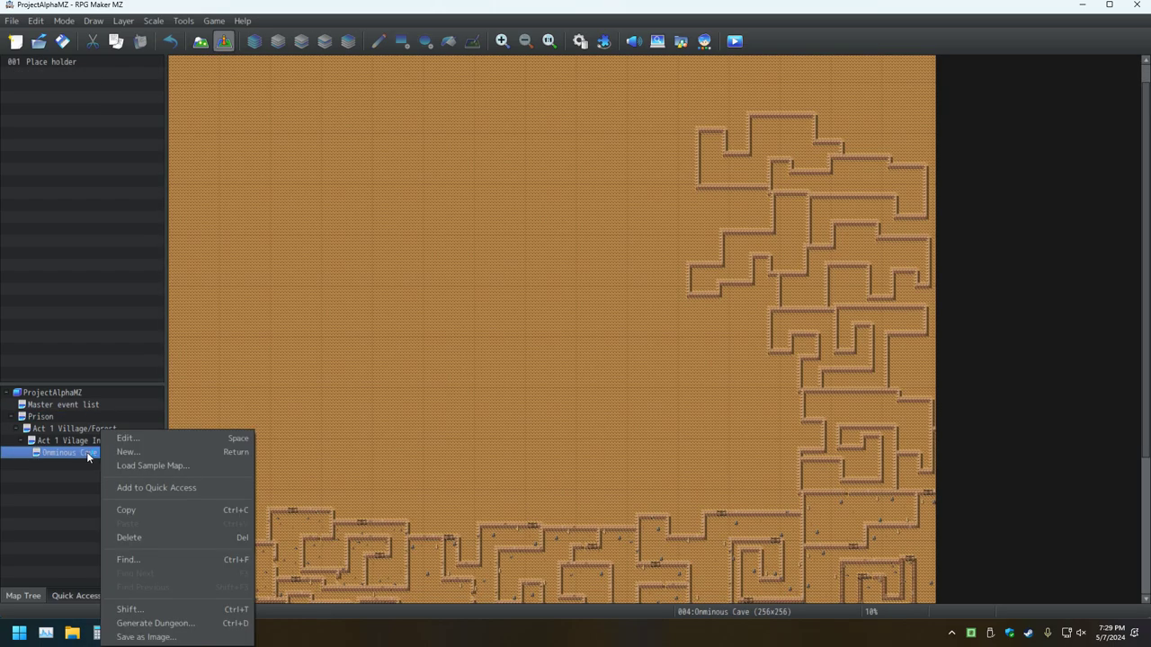
{"action": "left_click", "coordinate": [80, 456]}
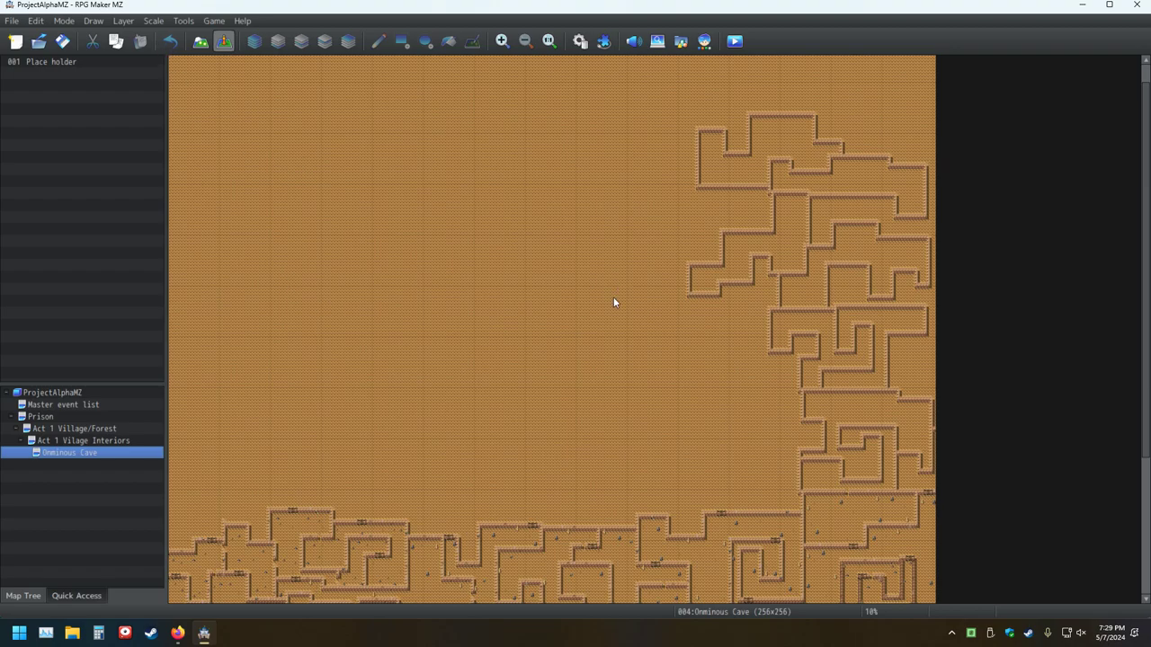
Step: Set the Level abbreviation in the database's Terms to "Lvl"
{"action": "left_click", "coordinate": [580, 41]}
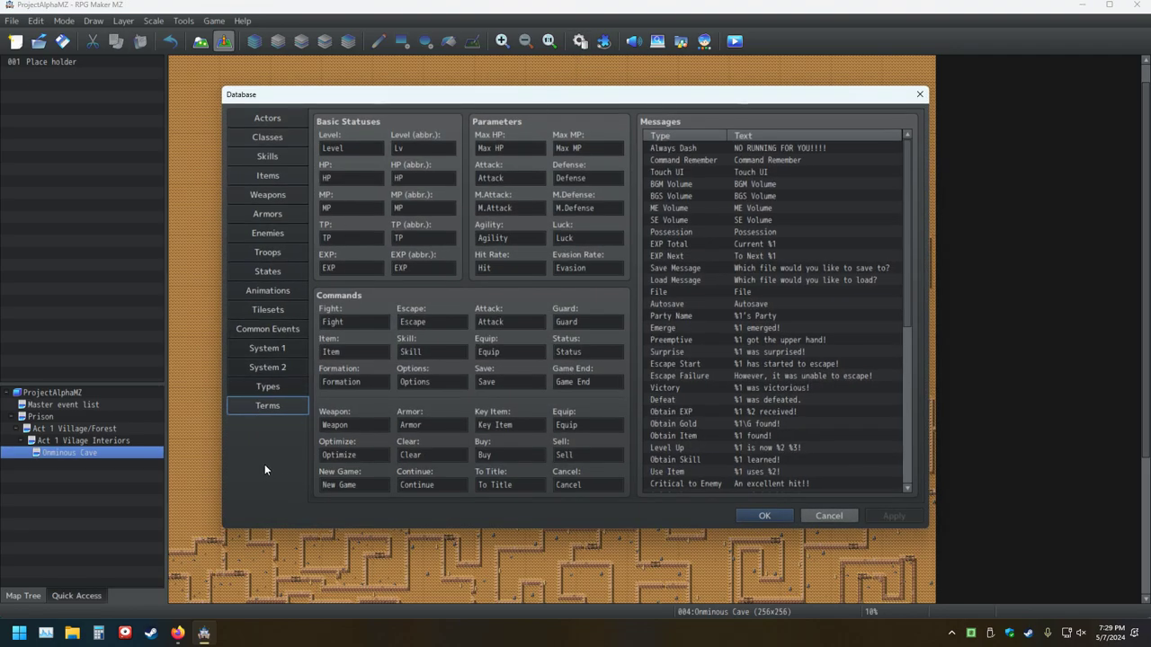
{"action": "left_click", "coordinate": [423, 147]}
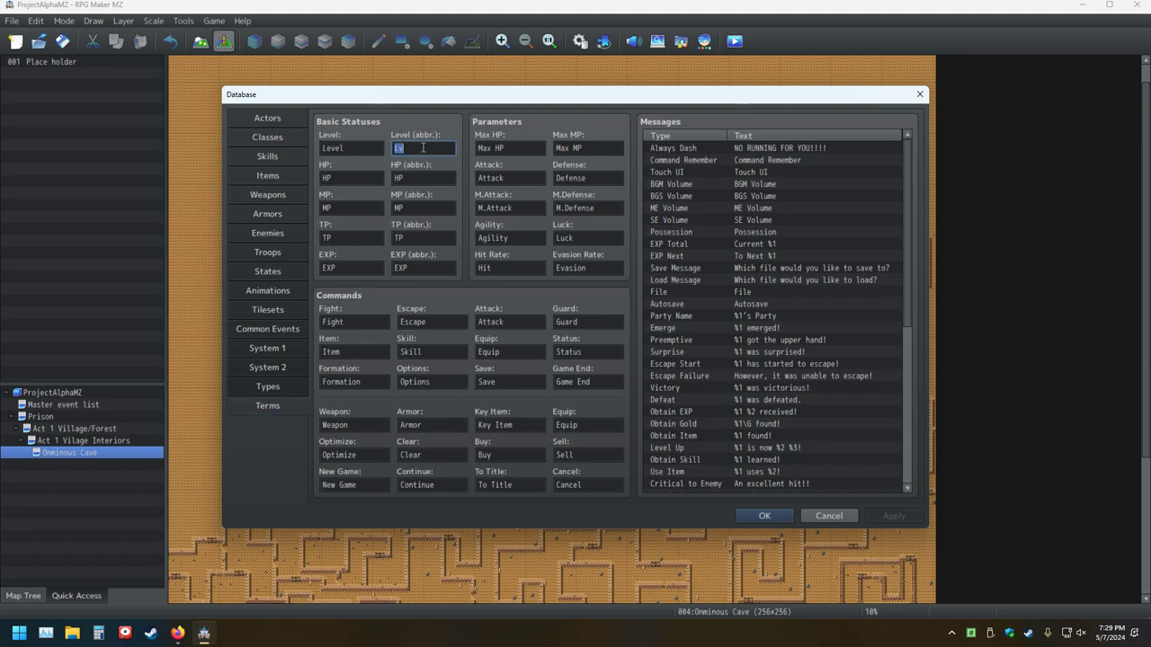
{"action": "left_click", "coordinate": [422, 147]}
{"action": "type", "text": "l"}
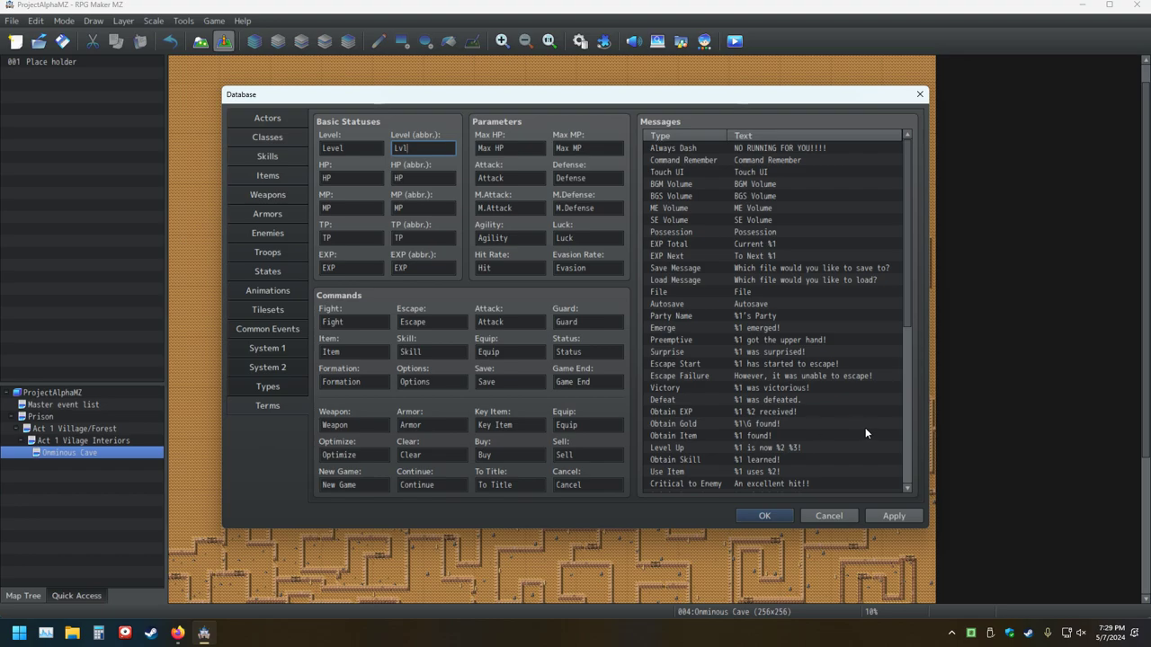
Step: Look through the Messages texts in the database's Terms, and accept the database changes
{"action": "scroll", "coordinate": [871, 424], "scroll_direction": "down", "scroll_amount": 2}
{"action": "scroll", "coordinate": [871, 424], "scroll_direction": "down", "scroll_amount": 6}
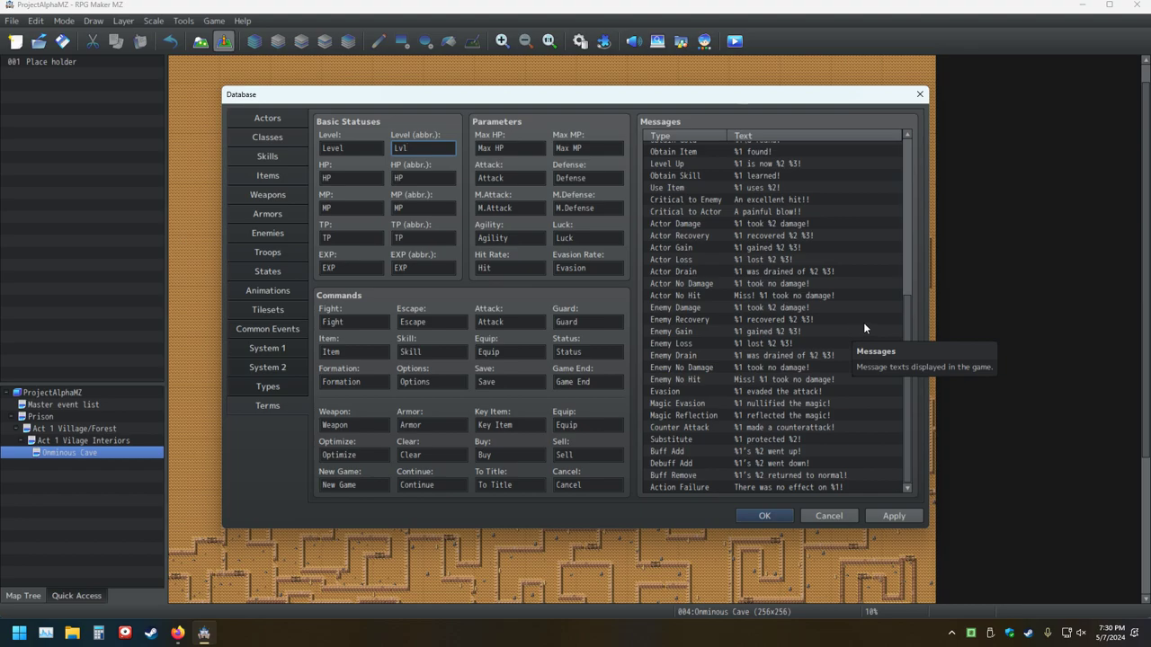
{"action": "scroll", "coordinate": [865, 323], "scroll_direction": "up", "scroll_amount": 1}
{"action": "scroll", "coordinate": [865, 323], "scroll_direction": "up", "scroll_amount": 7}
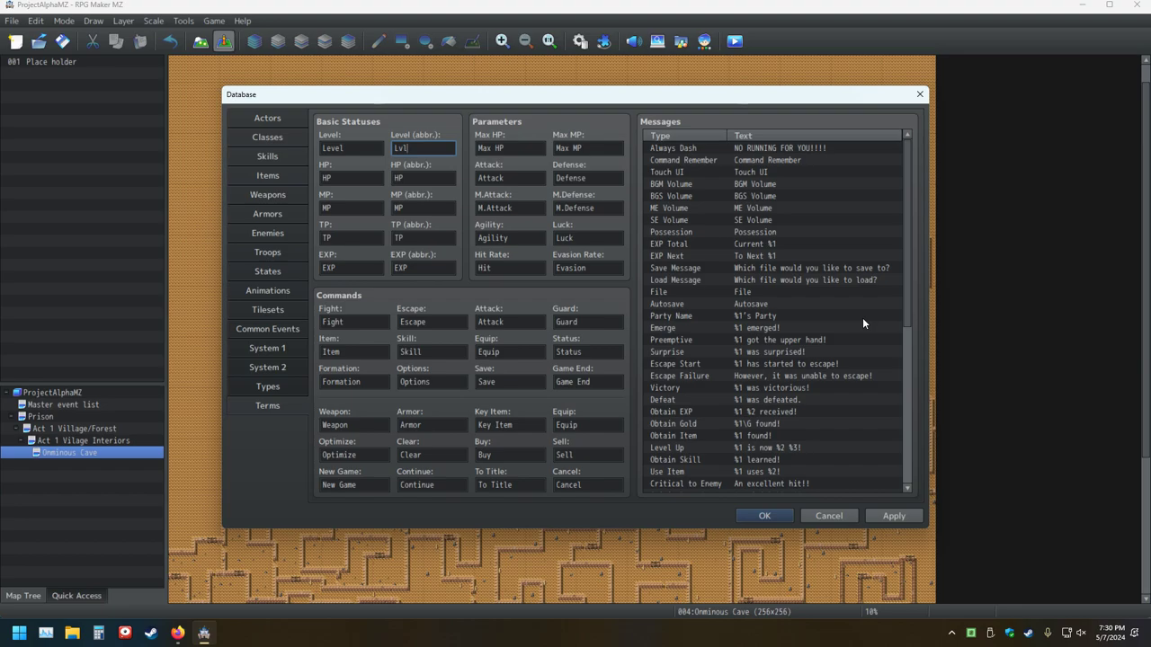
{"action": "left_click", "coordinate": [740, 172]}
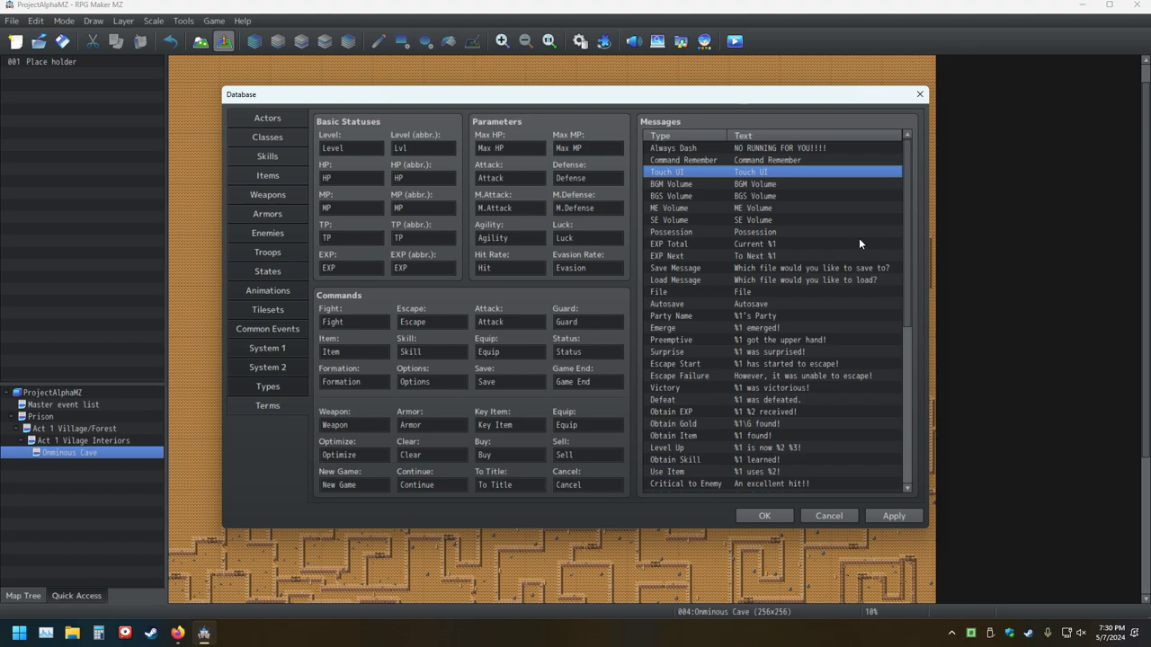
{"action": "scroll", "coordinate": [865, 332], "scroll_direction": "down", "scroll_amount": 5}
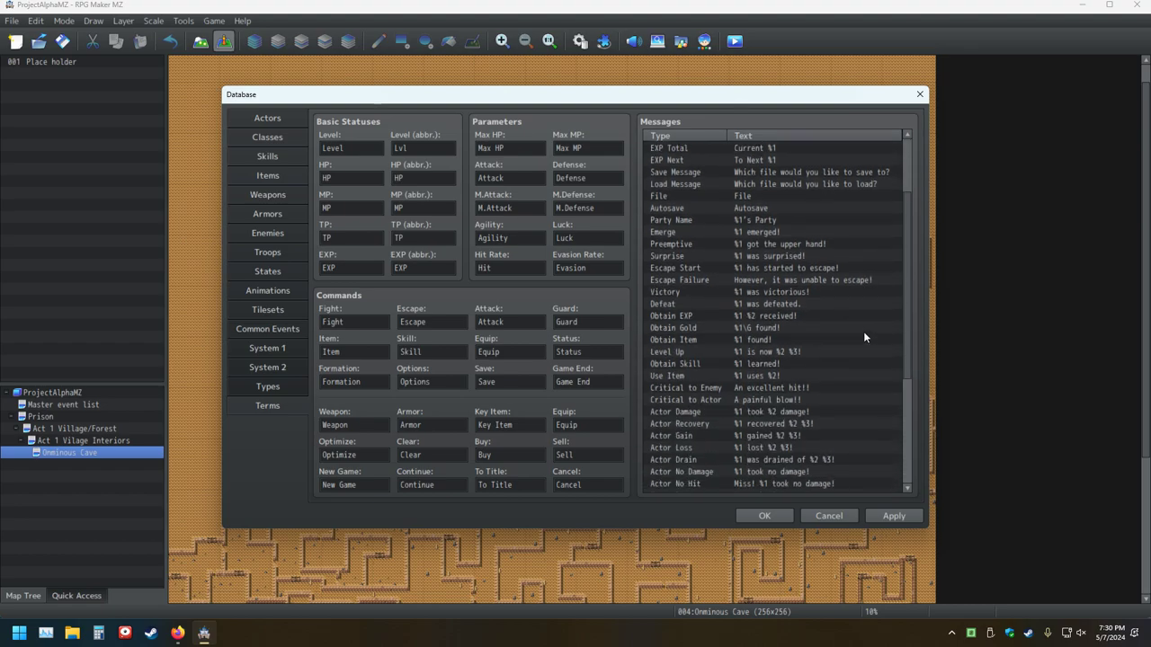
{"action": "scroll", "coordinate": [864, 329], "scroll_direction": "down", "scroll_amount": 4}
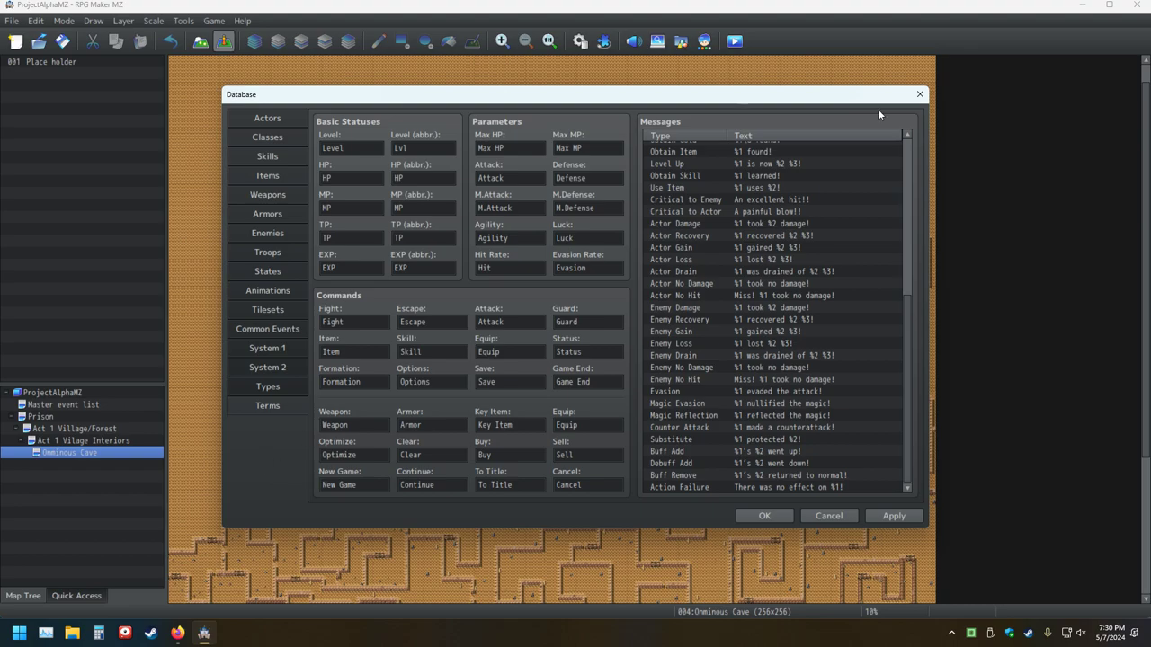
{"action": "left_click", "coordinate": [920, 95]}
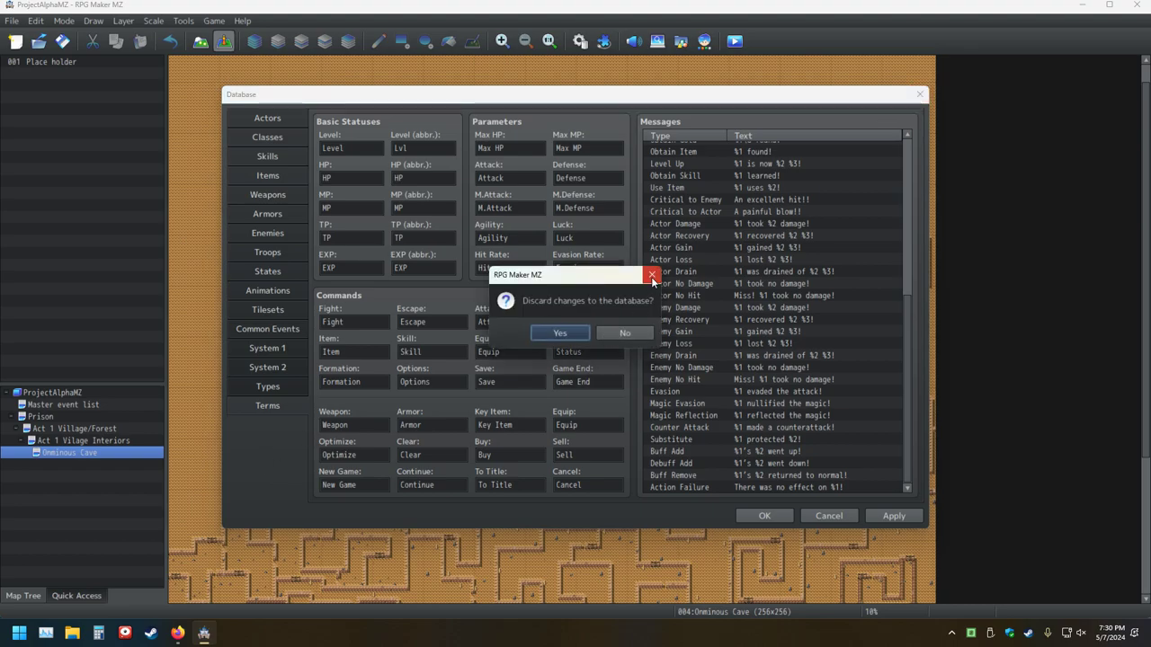
{"action": "left_click", "coordinate": [559, 329]}
{"action": "left_click", "coordinate": [766, 516]}
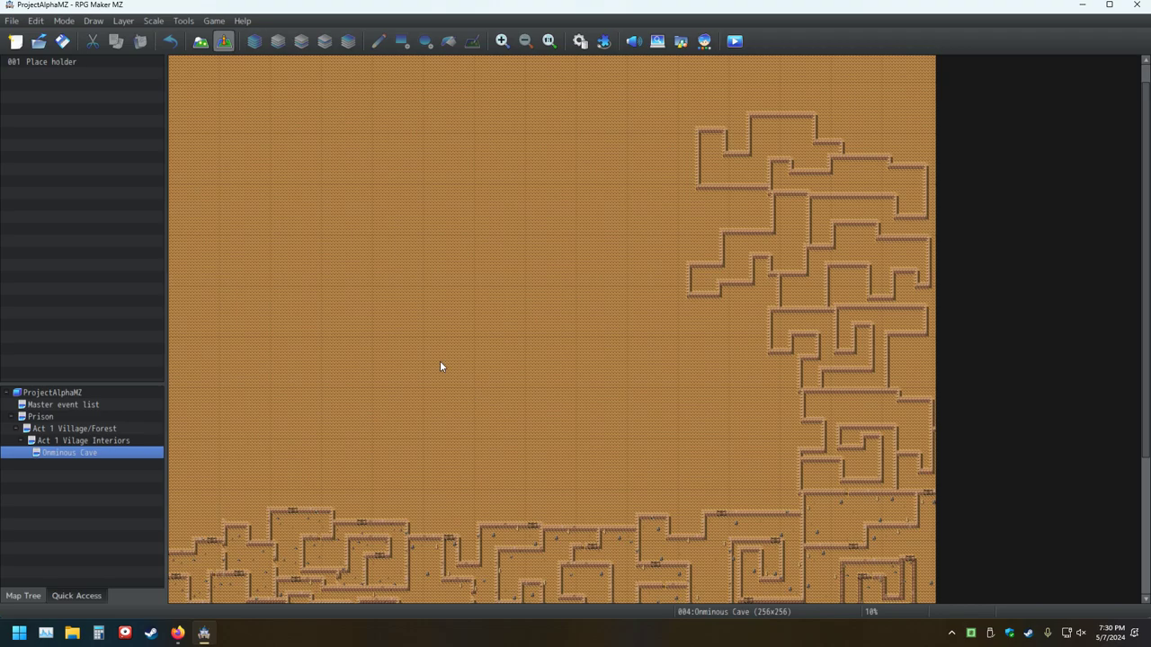
Step: View the Prison map at actual size and examine its Prisoner and Prison Main Event events
{"action": "left_click", "coordinate": [41, 416]}
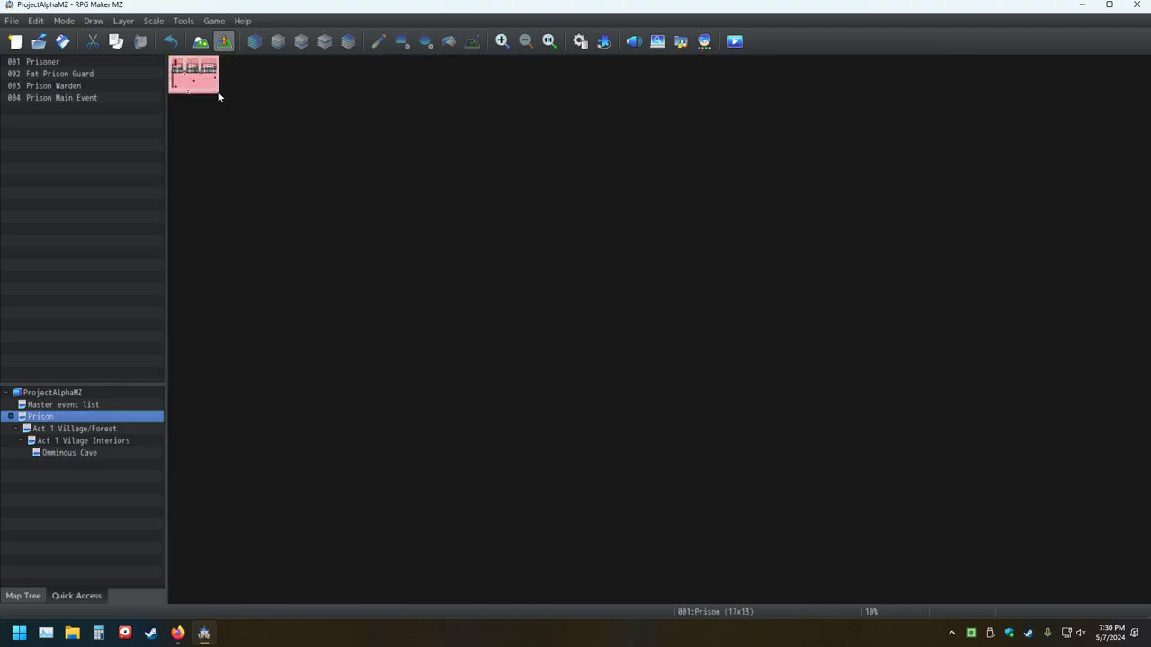
{"action": "left_click", "coordinate": [549, 41]}
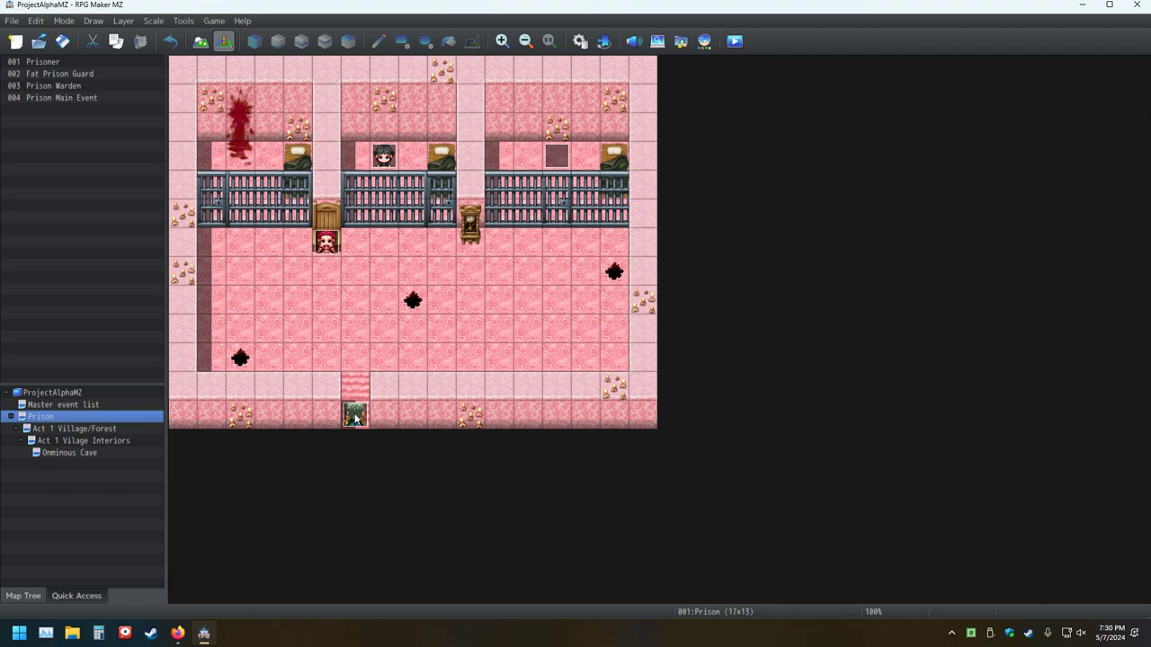
{"action": "double_click", "coordinate": [45, 62]}
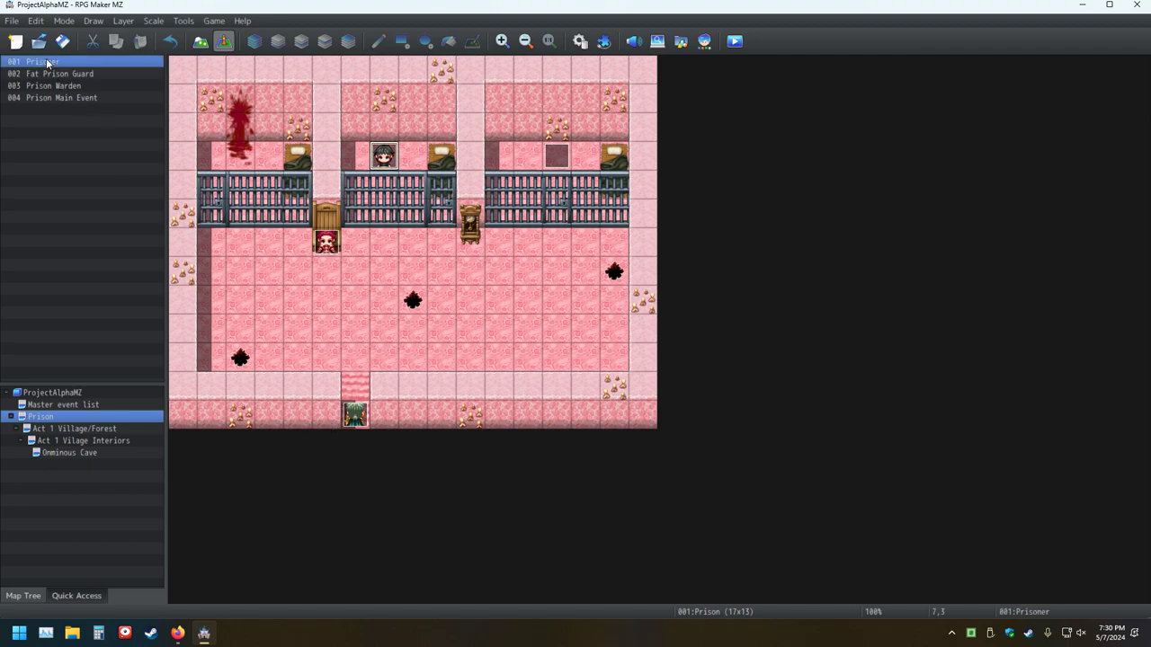
{"action": "left_click", "coordinate": [881, 94]}
{"action": "double_click", "coordinate": [73, 98]}
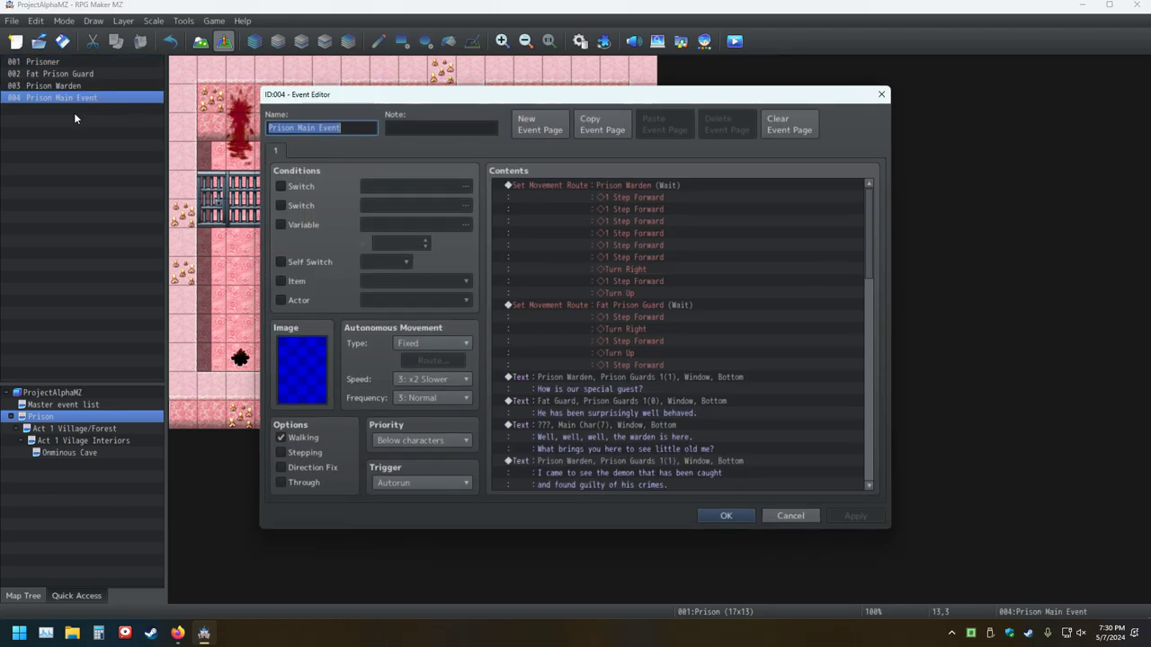
{"action": "left_click", "coordinate": [726, 515]}
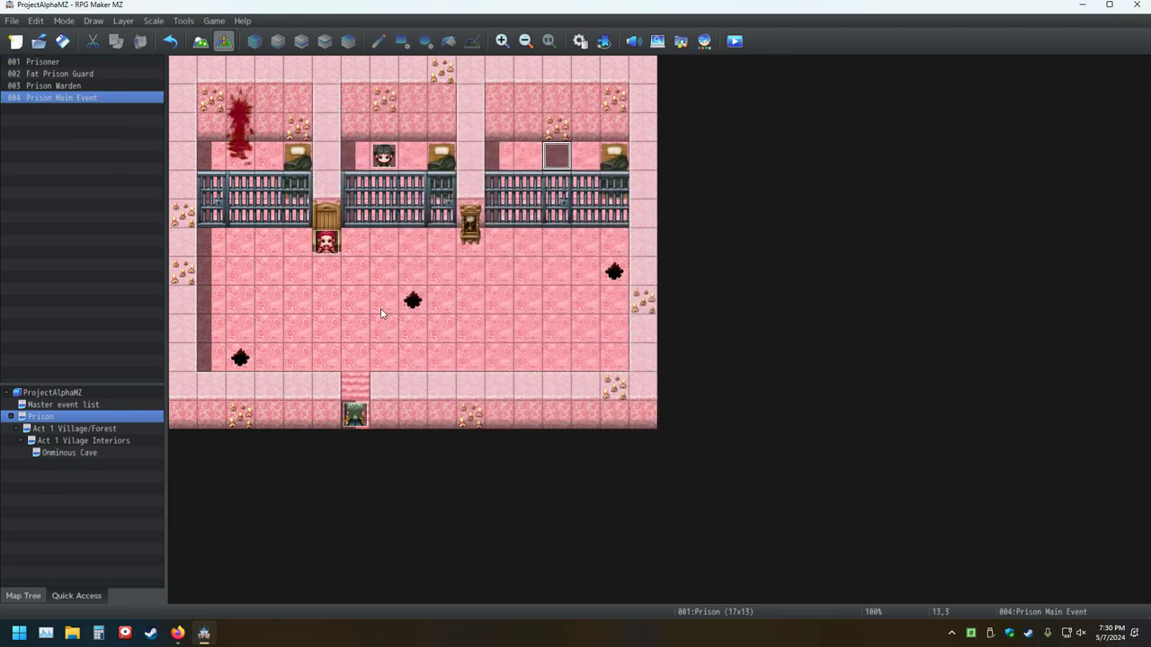
Step: Place the player's starting position at 1,12 on the Prison map and launch a playtest, saving the game changes
{"action": "right_click", "coordinate": [202, 413]}
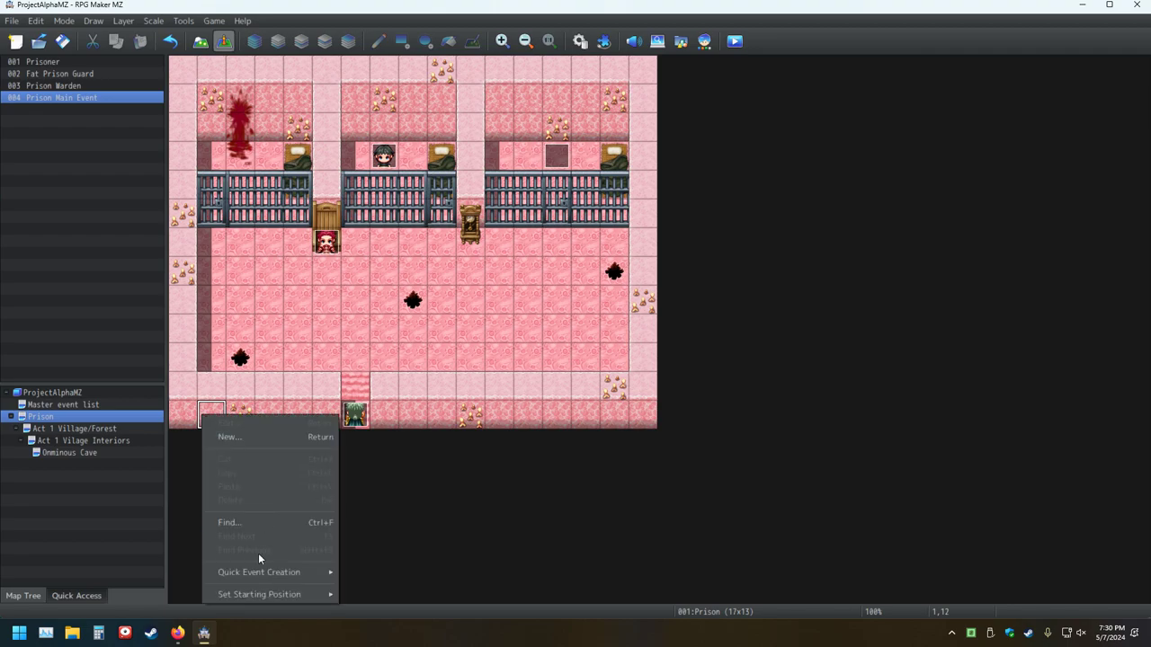
{"action": "mouse_move", "coordinate": [281, 593]}
{"action": "left_click", "coordinate": [390, 594]}
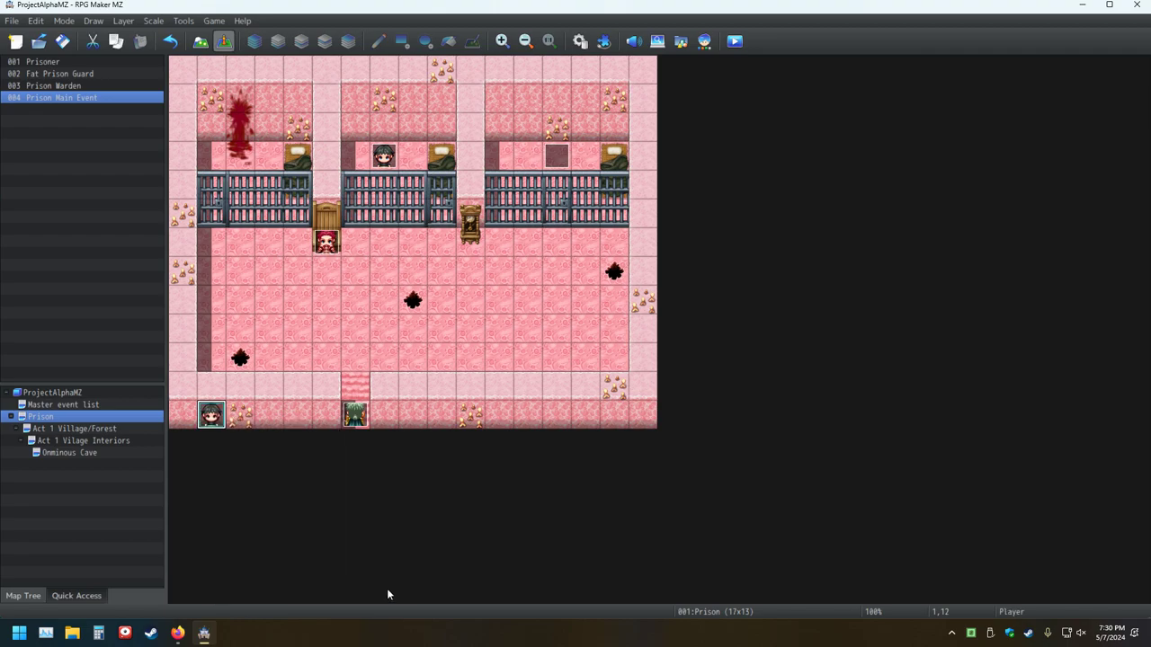
{"action": "left_click", "coordinate": [737, 42]}
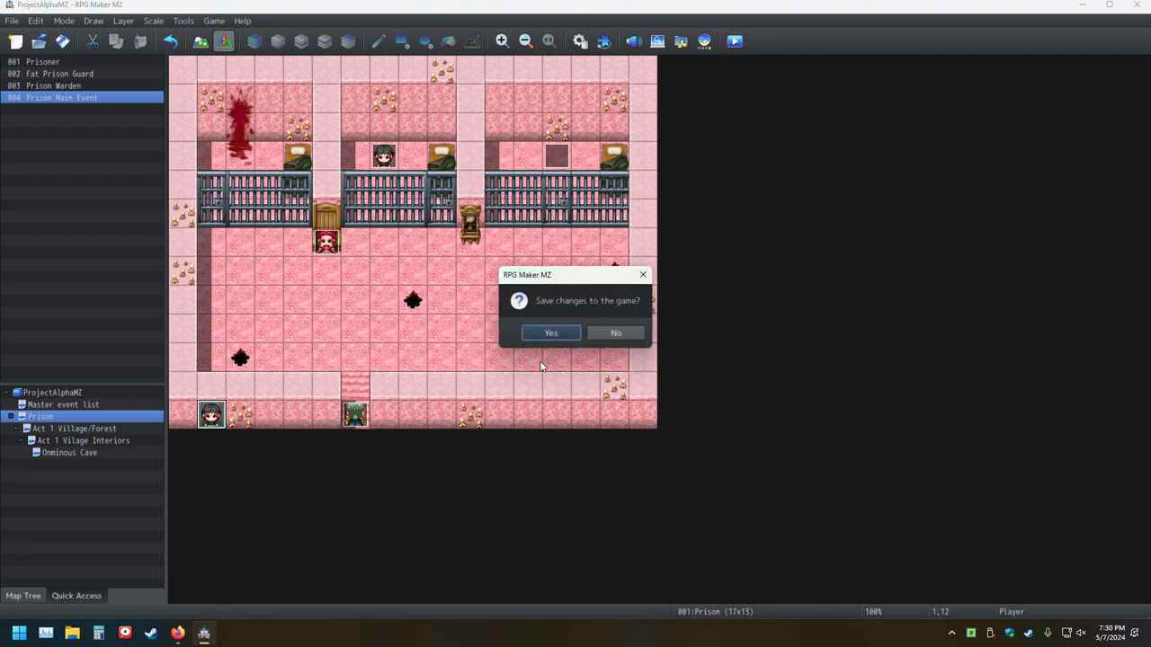
{"action": "left_click", "coordinate": [544, 331]}
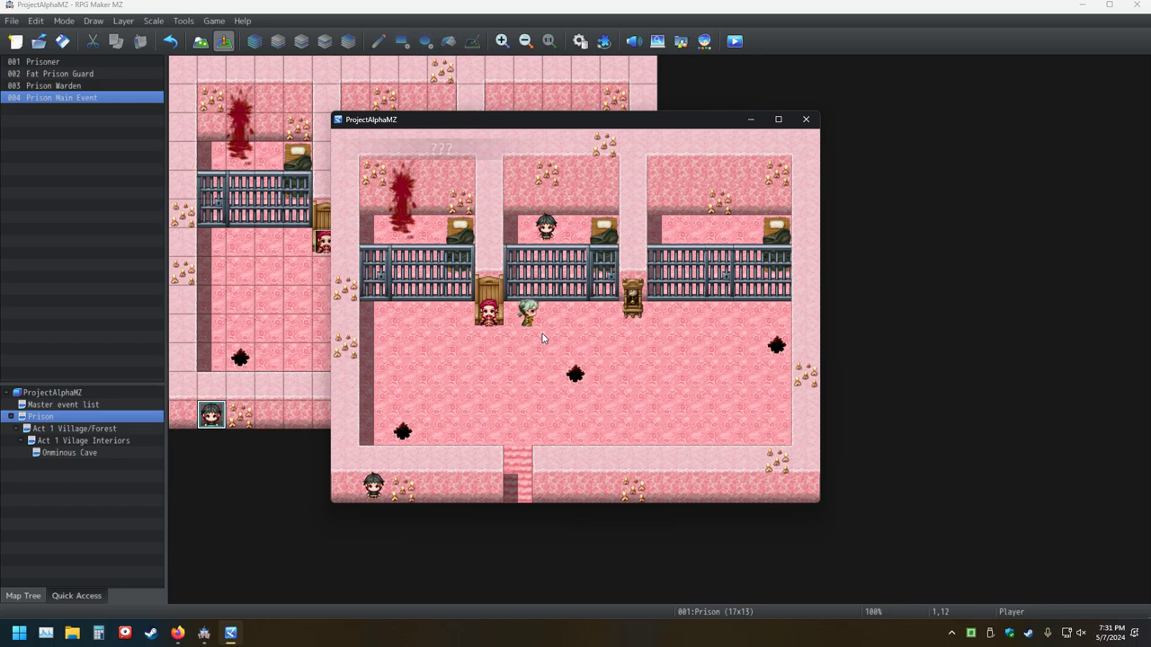
Step: Play through the prison cutscene dialogue up to the map transfer and close the playtest
{"action": "key", "text": "Return"}
{"action": "key", "text": "Return"}
{"action": "key", "text": "Return"}
{"action": "key", "text": "Return"}
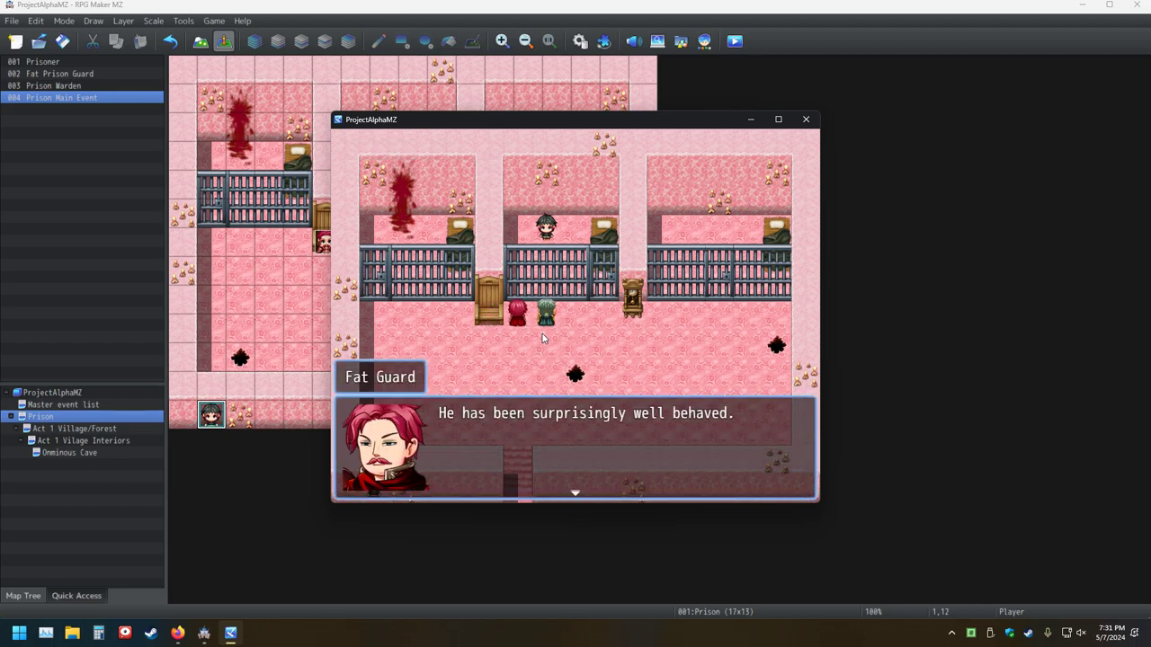
{"action": "key", "text": "Return"}
{"action": "key", "text": "Return"}
{"action": "key", "text": "Return"}
{"action": "key", "text": "Return"}
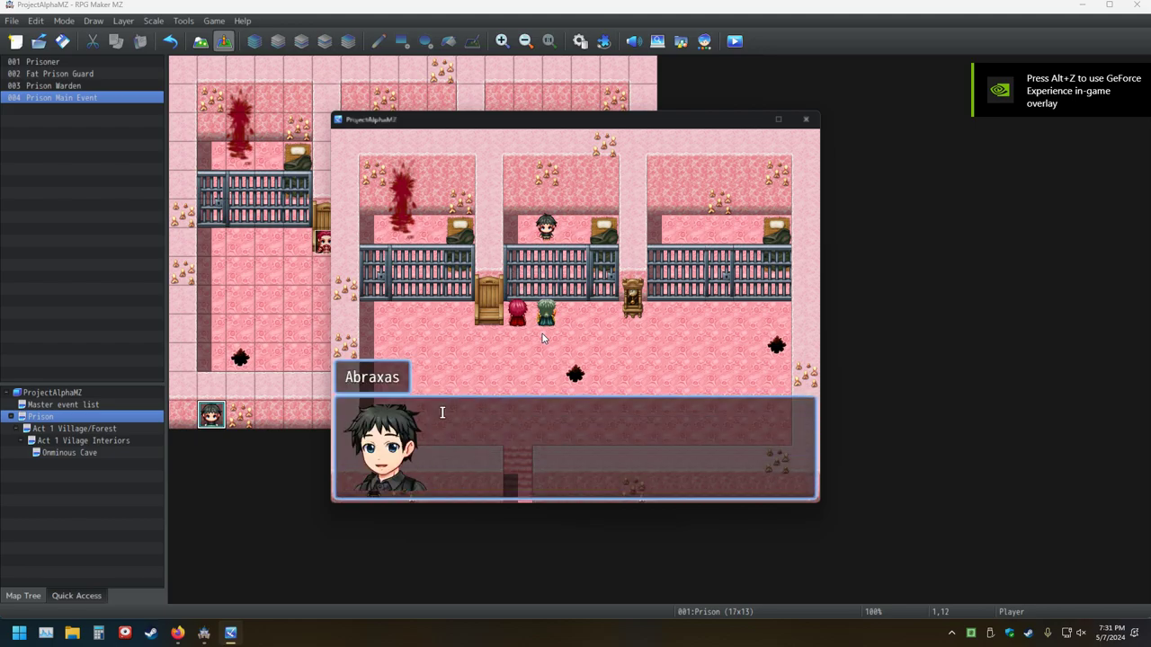
{"action": "key", "text": "Return"}
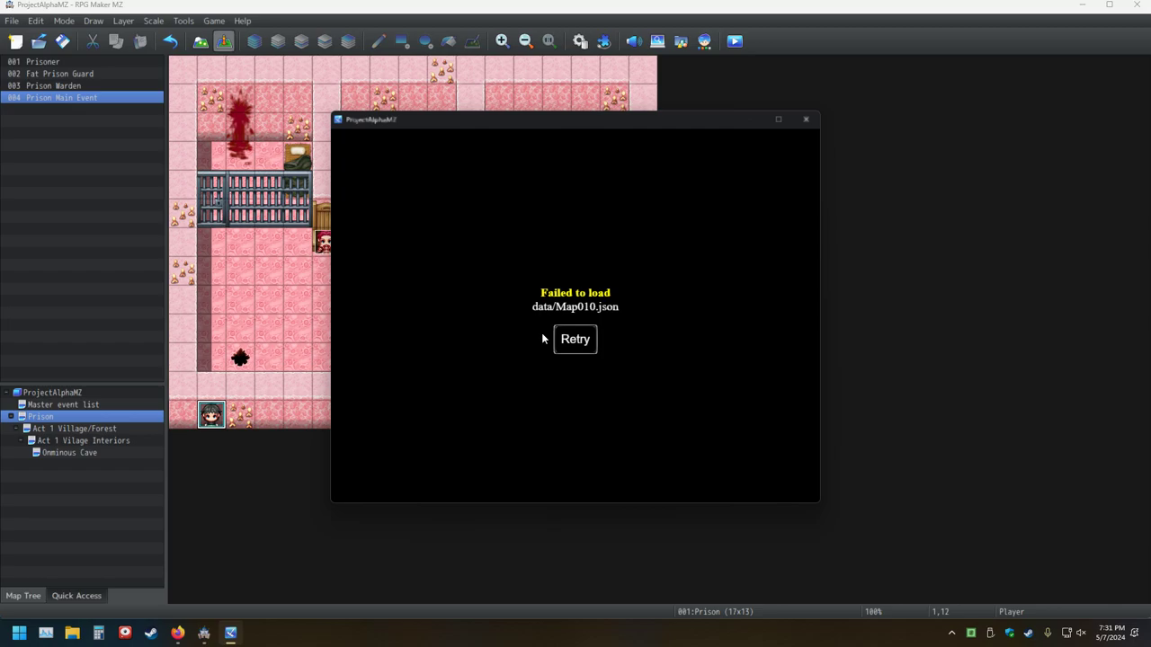
{"action": "left_click", "coordinate": [806, 119]}
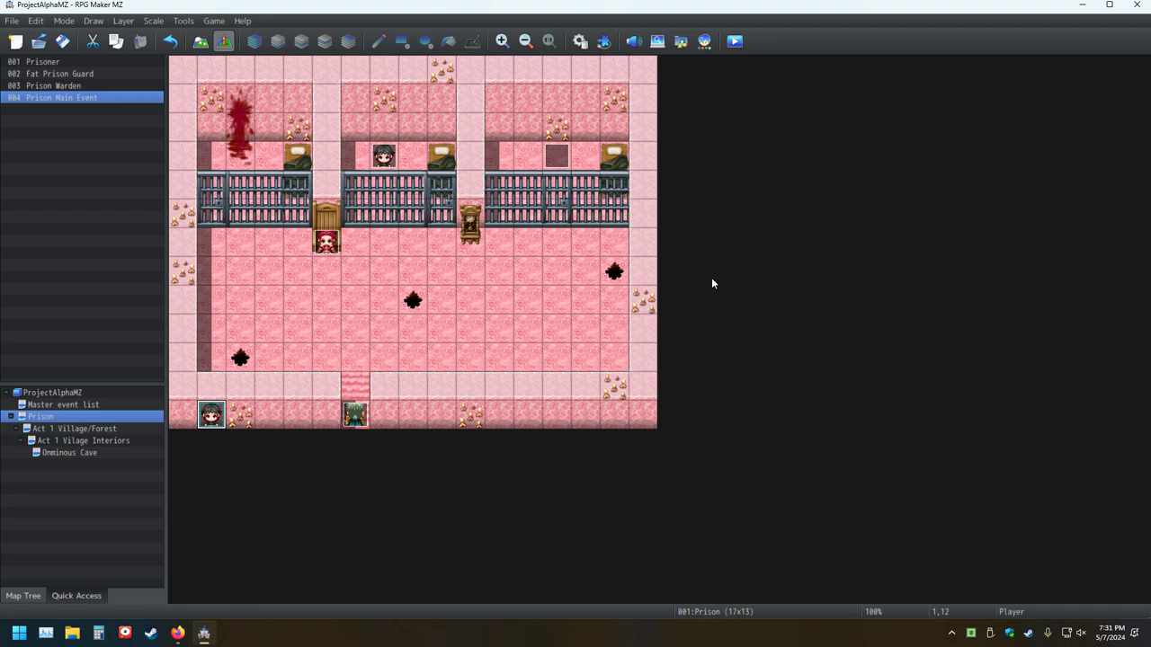
Step: View the Resource Manager's folder list and the Character Generator, closing each one
{"action": "left_click", "coordinate": [681, 41]}
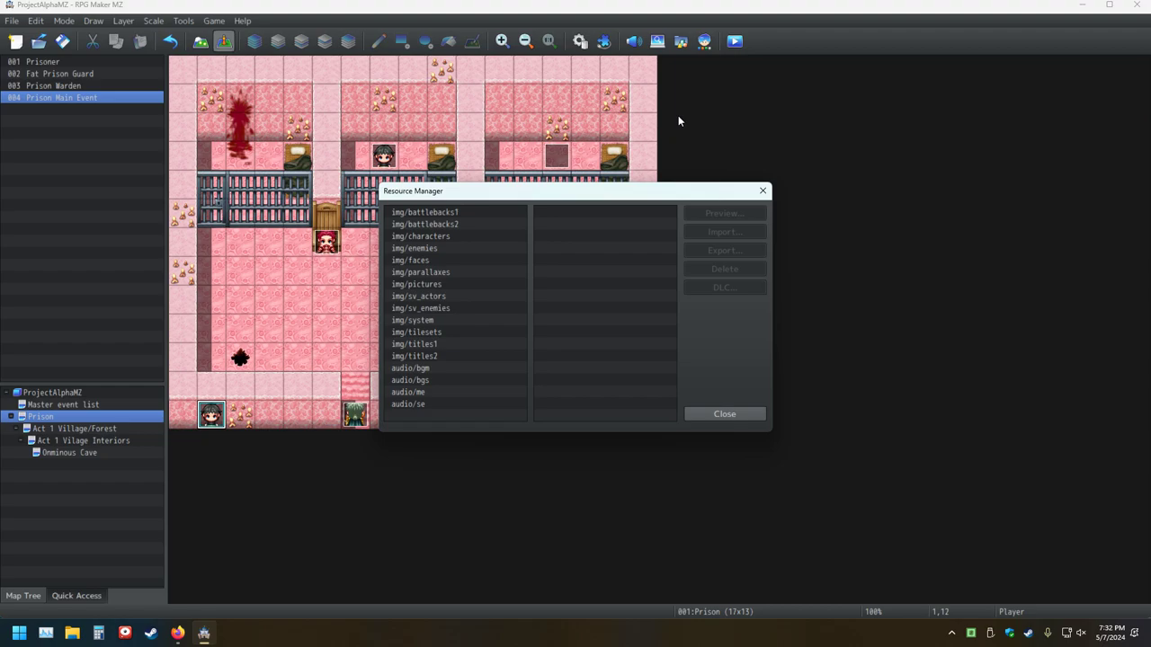
{"action": "key", "text": "Escape"}
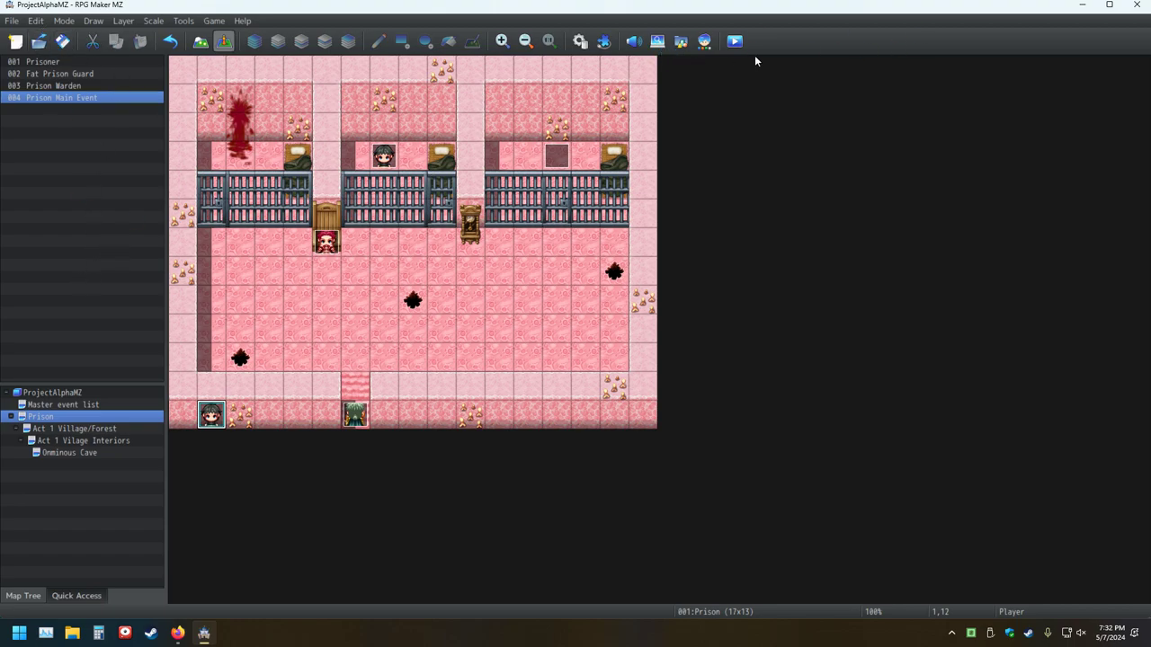
{"action": "left_click", "coordinate": [704, 41]}
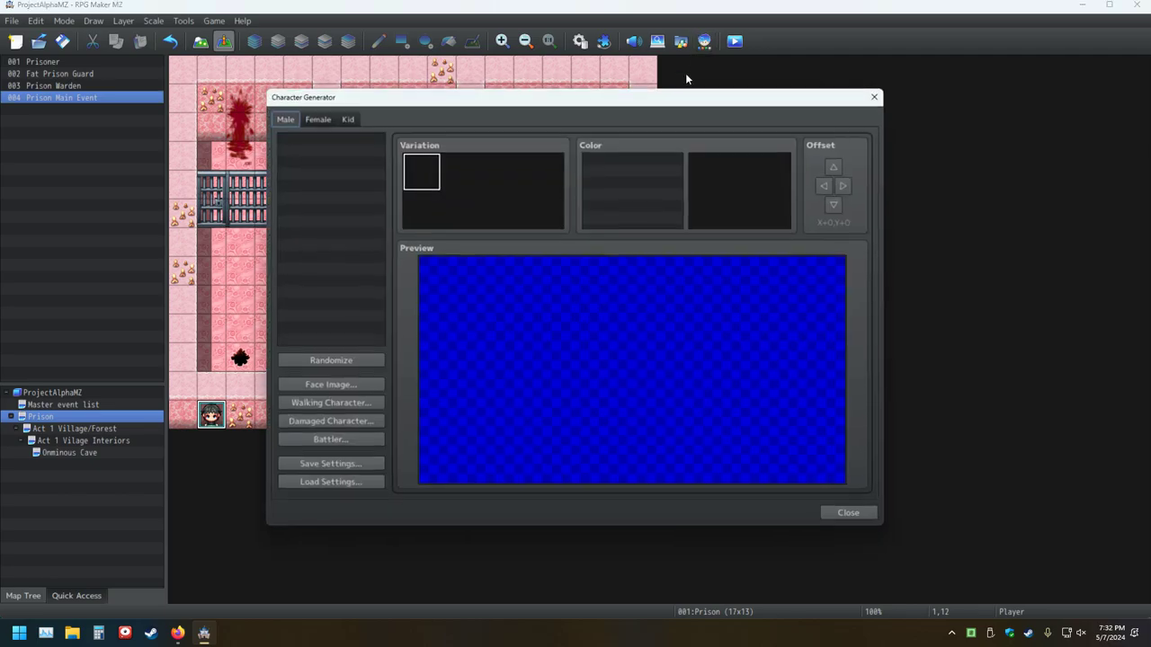
{"action": "left_click", "coordinate": [879, 95]}
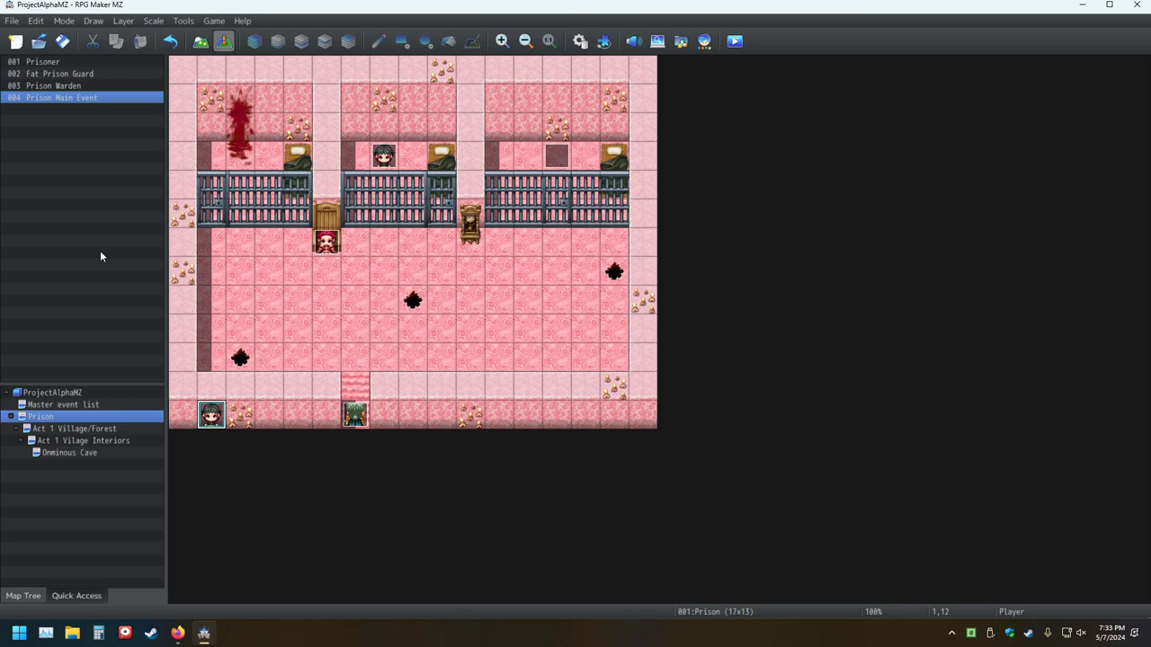
Step: Switch to the Steam library and expand the Hidden collection to find RPG Maker VX Ace
{"action": "left_click", "coordinate": [1081, 4]}
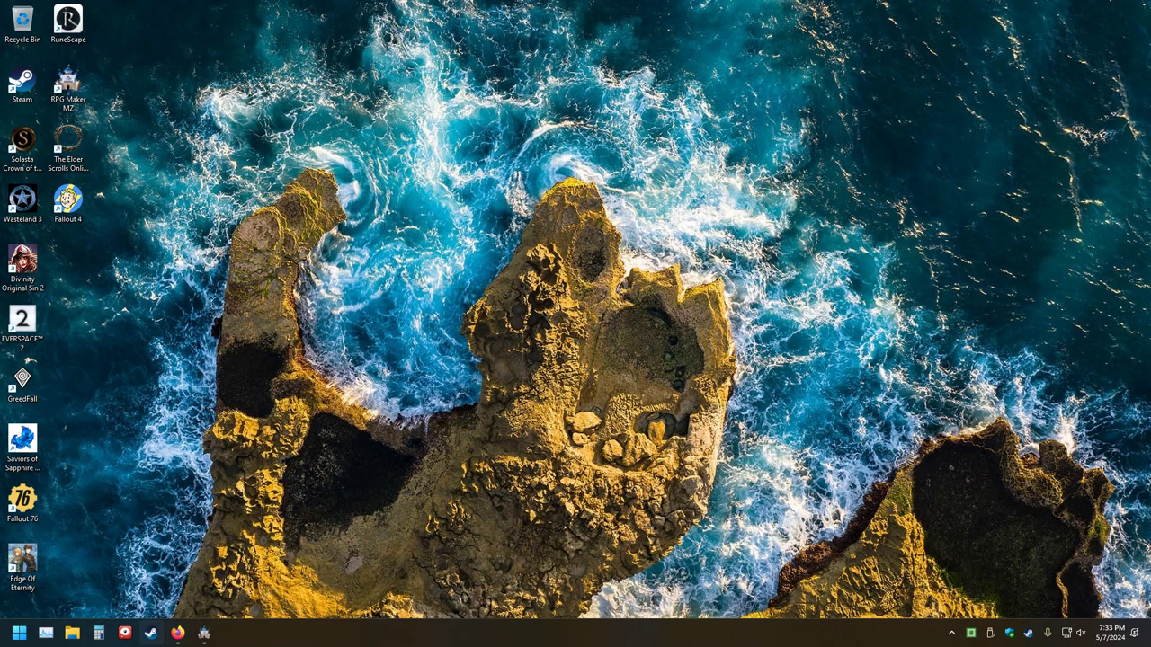
{"action": "left_click", "coordinate": [150, 633]}
{"action": "mouse_move", "coordinate": [115, 28]}
{"action": "left_click", "coordinate": [92, 55]}
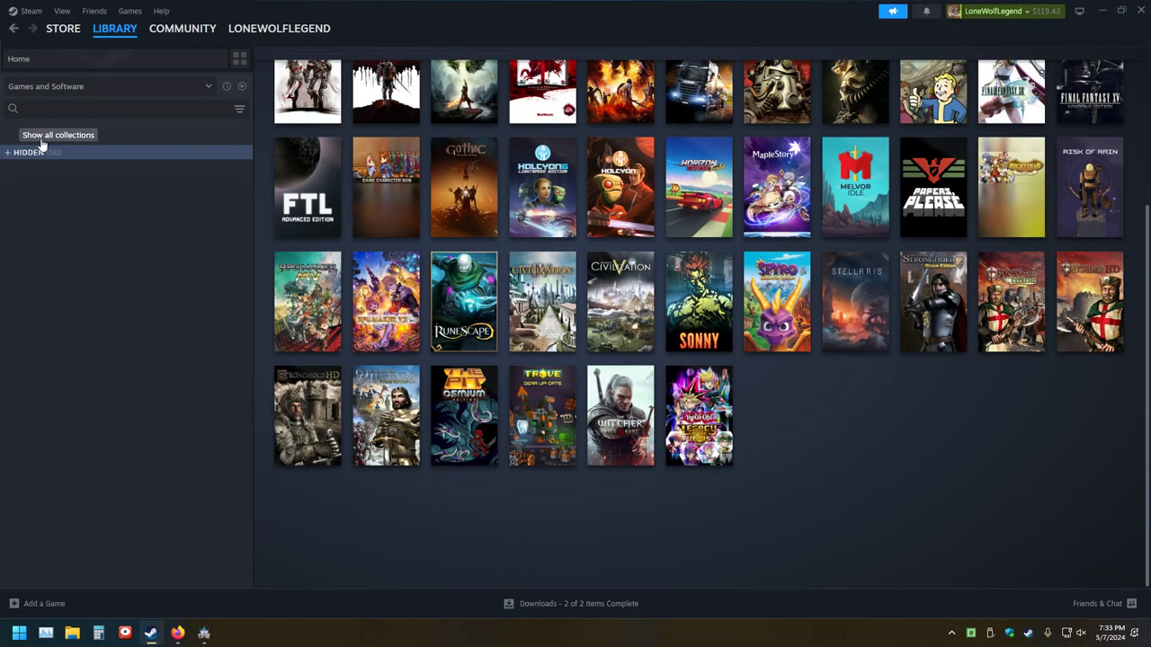
{"action": "left_click", "coordinate": [9, 152]}
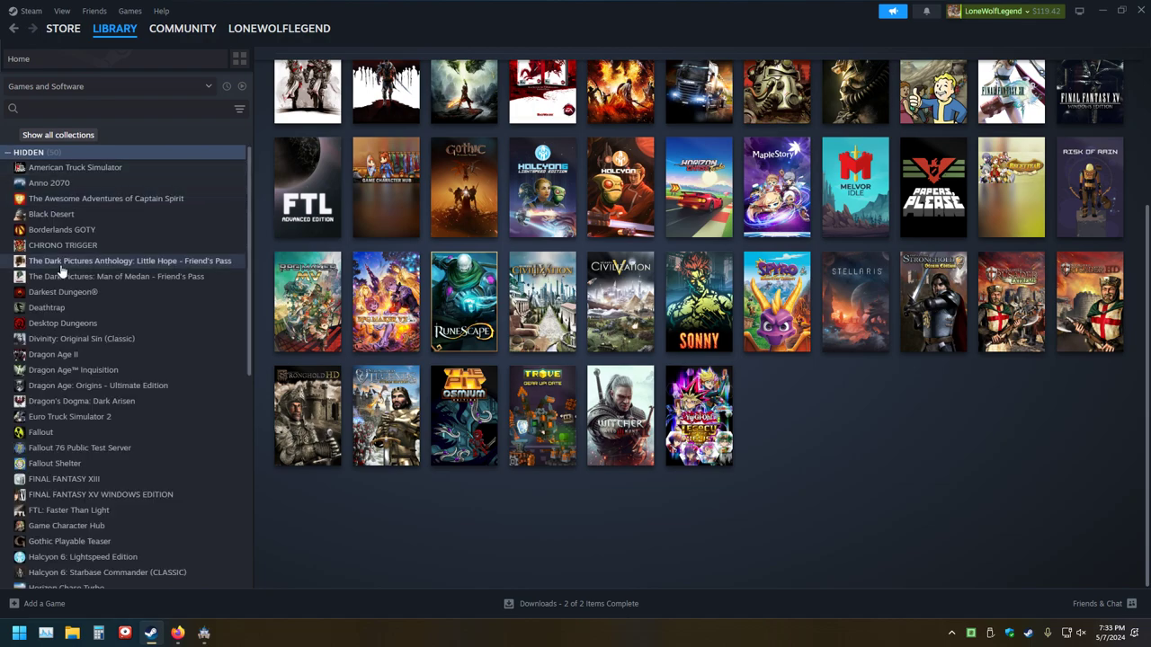
{"action": "scroll", "coordinate": [88, 316], "scroll_direction": "down", "scroll_amount": 5}
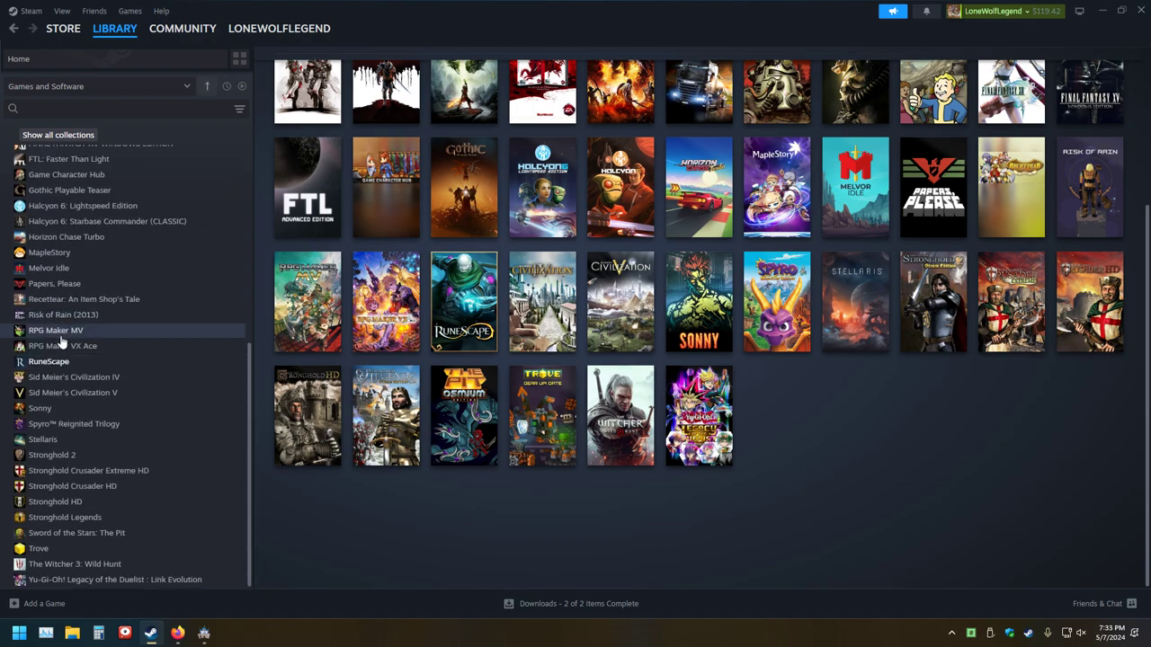
Step: Install RPG Maker VX Ace on Windows (C:) and launch it, declining to overwrite the newer local project
{"action": "left_click", "coordinate": [85, 345]}
{"action": "left_click", "coordinate": [322, 259]}
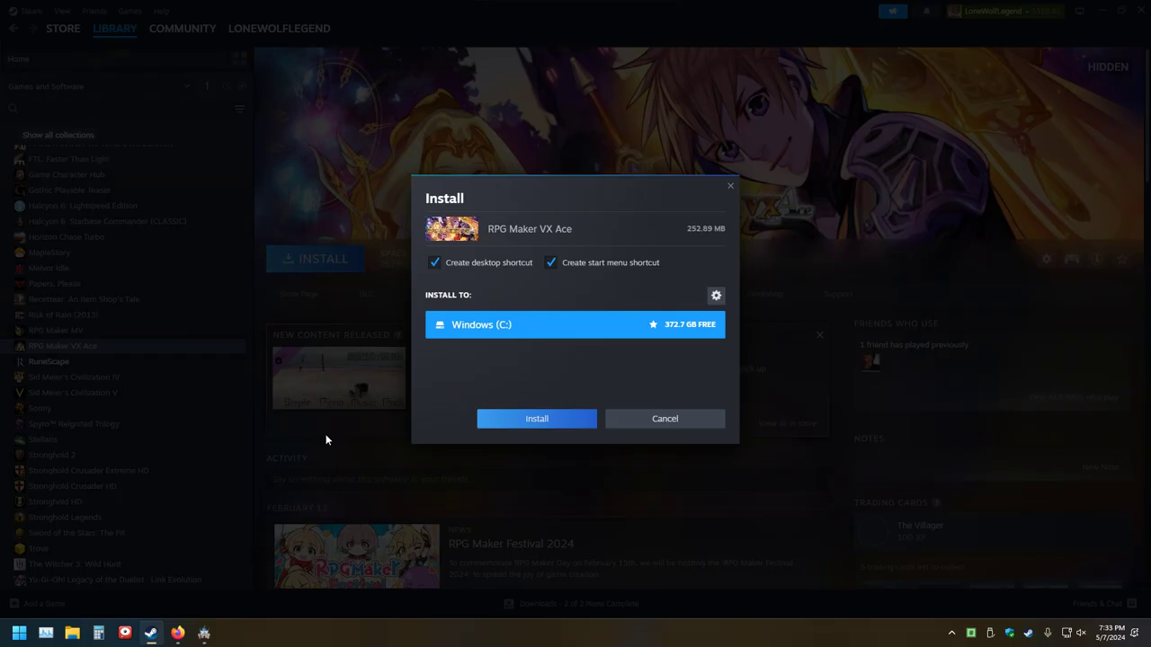
{"action": "left_click", "coordinate": [540, 419]}
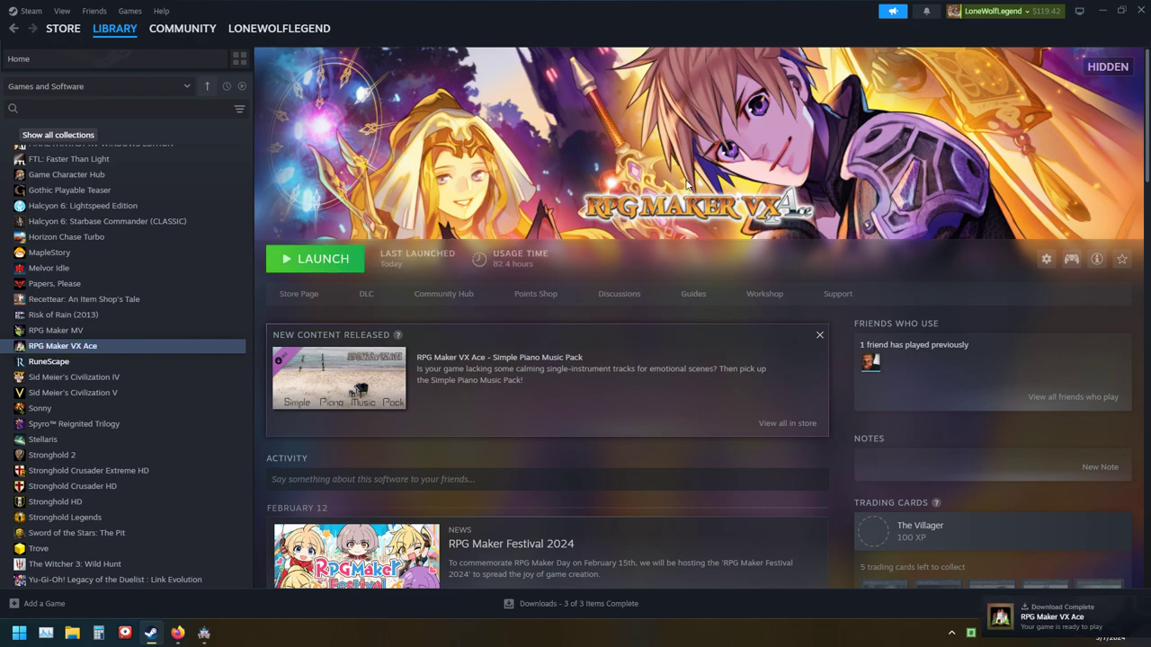
{"action": "left_click", "coordinate": [325, 264]}
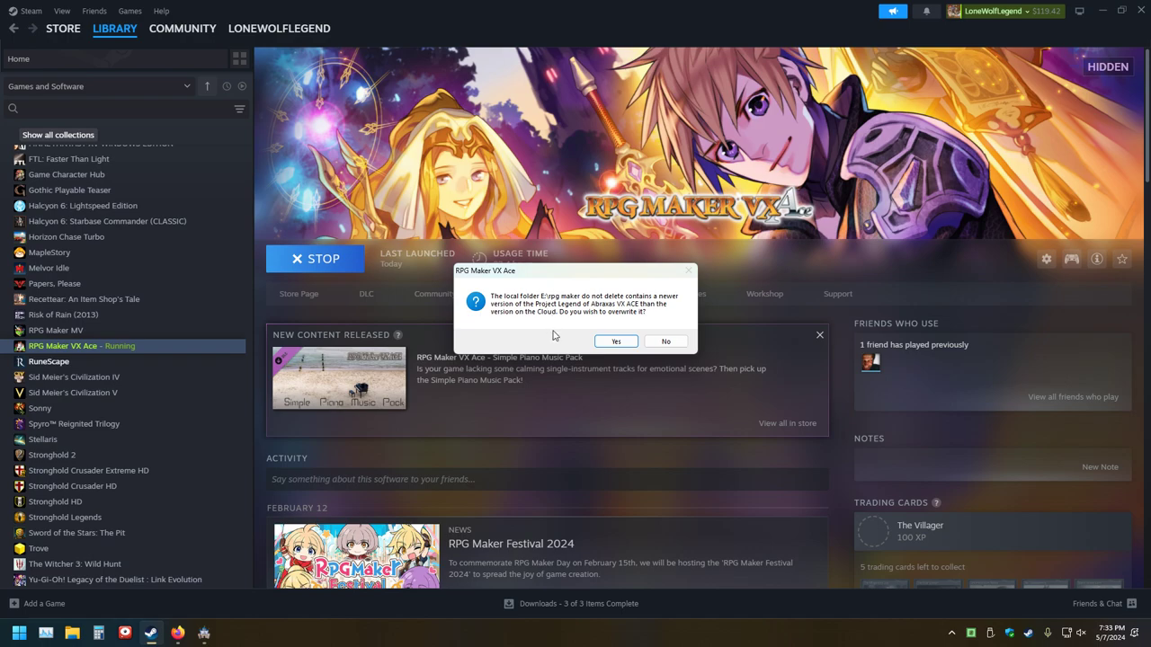
{"action": "left_click", "coordinate": [662, 342]}
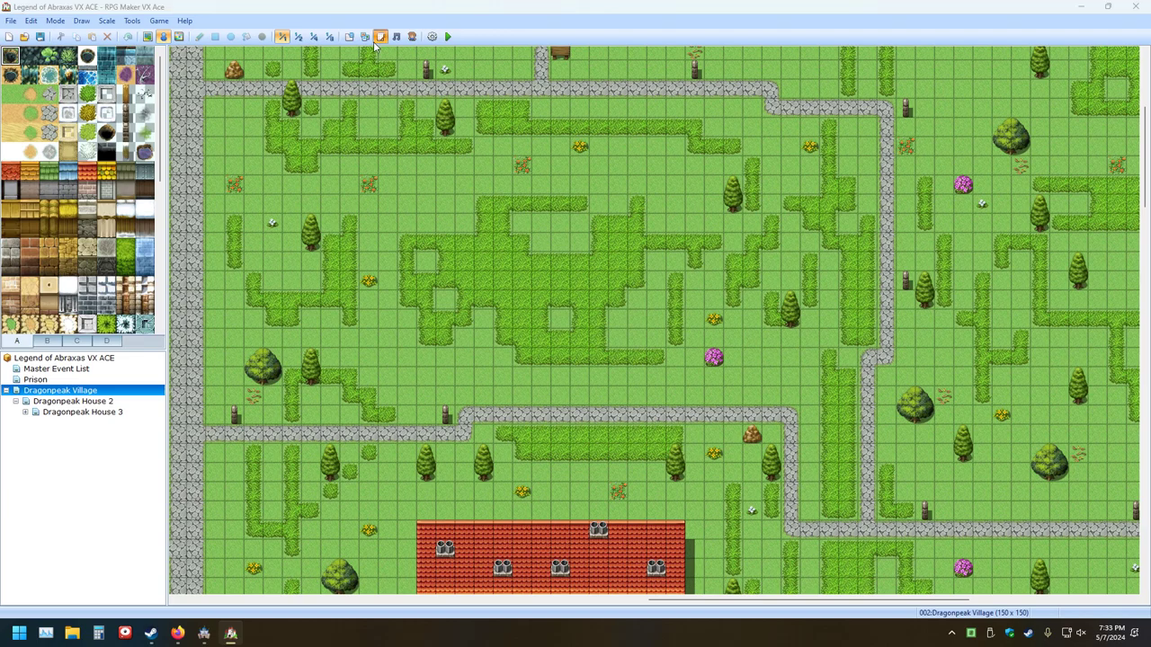
Step: Open the Script Editor, view the Game_Variables script and look through the list of script sections
{"action": "left_click", "coordinate": [376, 39]}
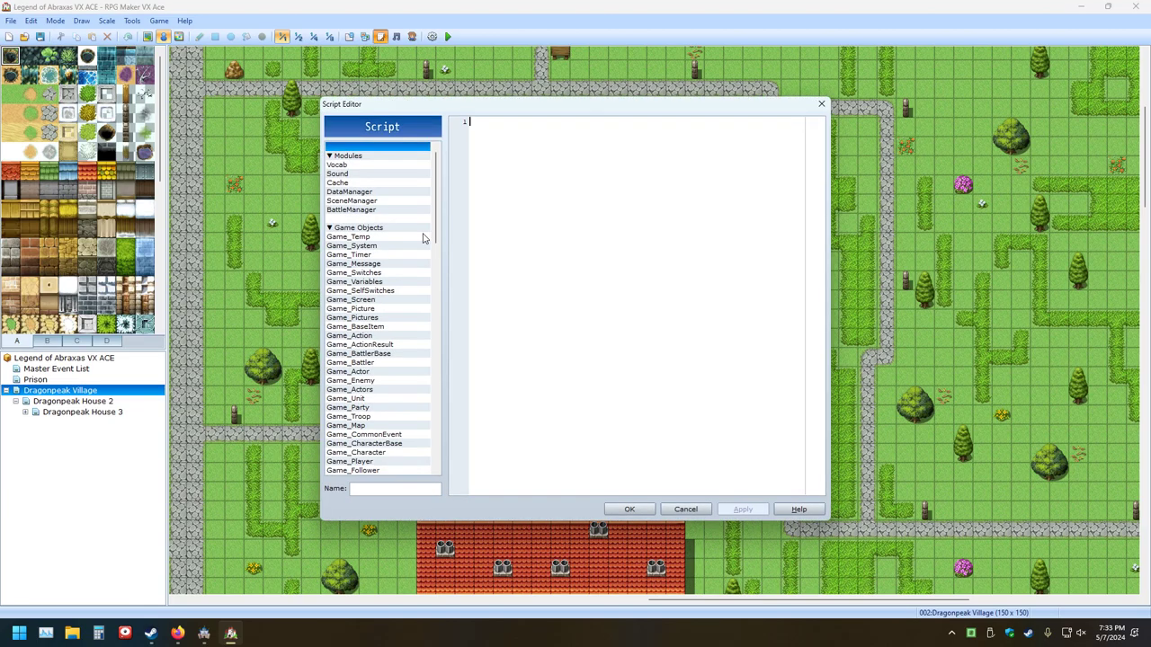
{"action": "left_click", "coordinate": [341, 282]}
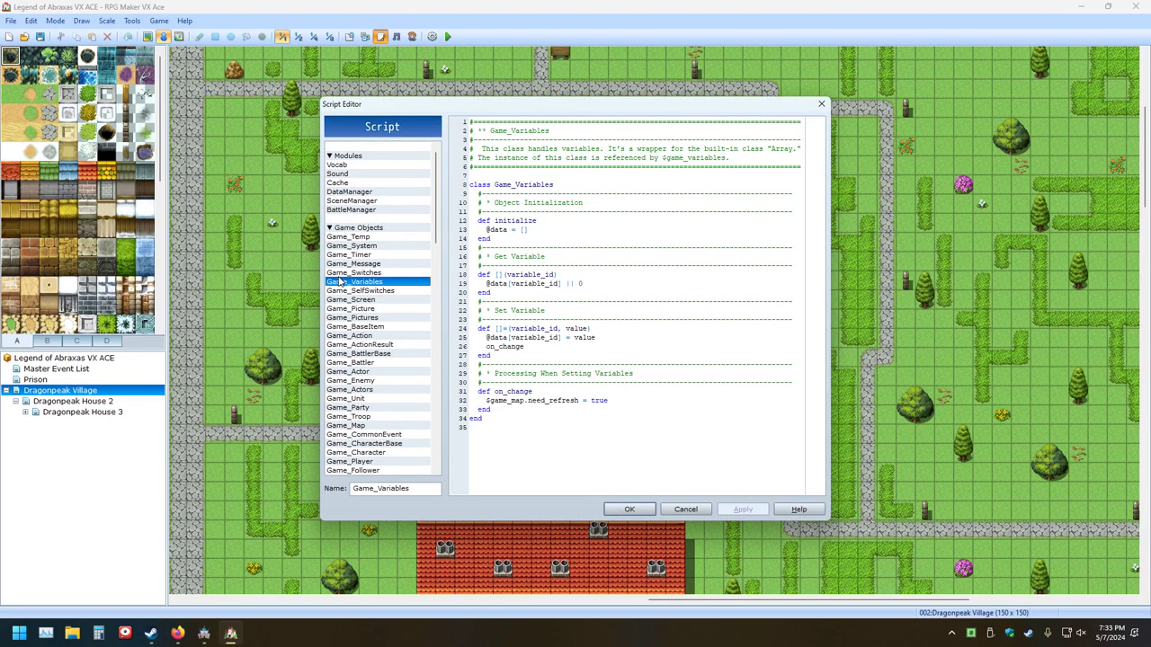
{"action": "scroll", "coordinate": [377, 324], "scroll_direction": "down", "scroll_amount": 20}
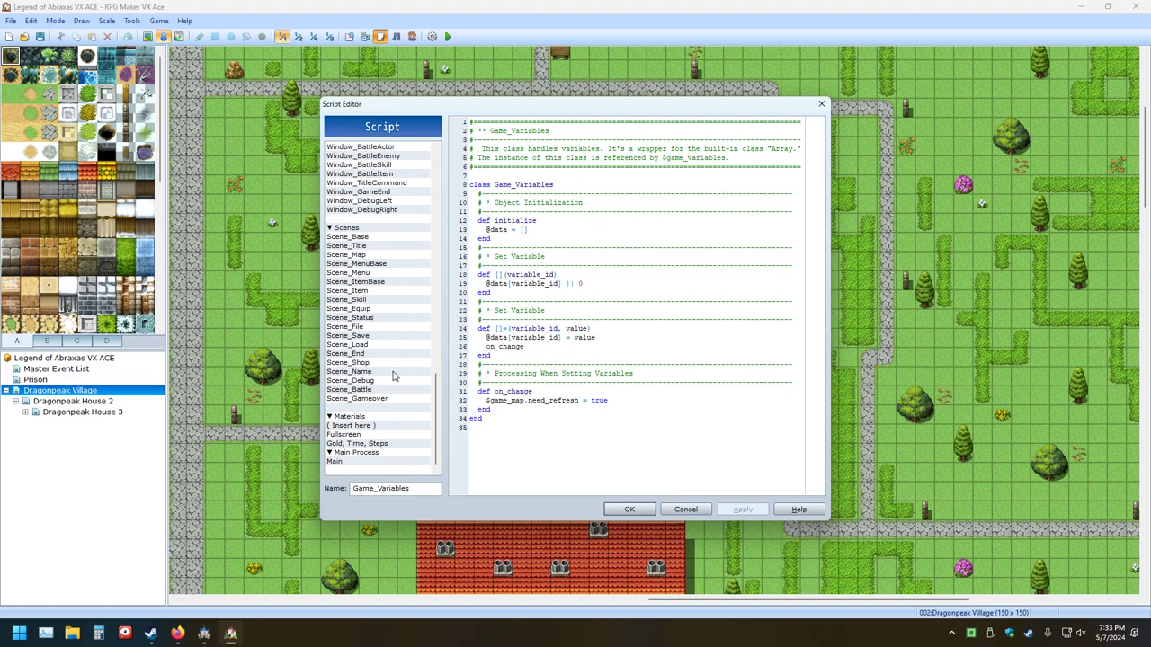
{"action": "scroll", "coordinate": [378, 285], "scroll_direction": "up", "scroll_amount": 10}
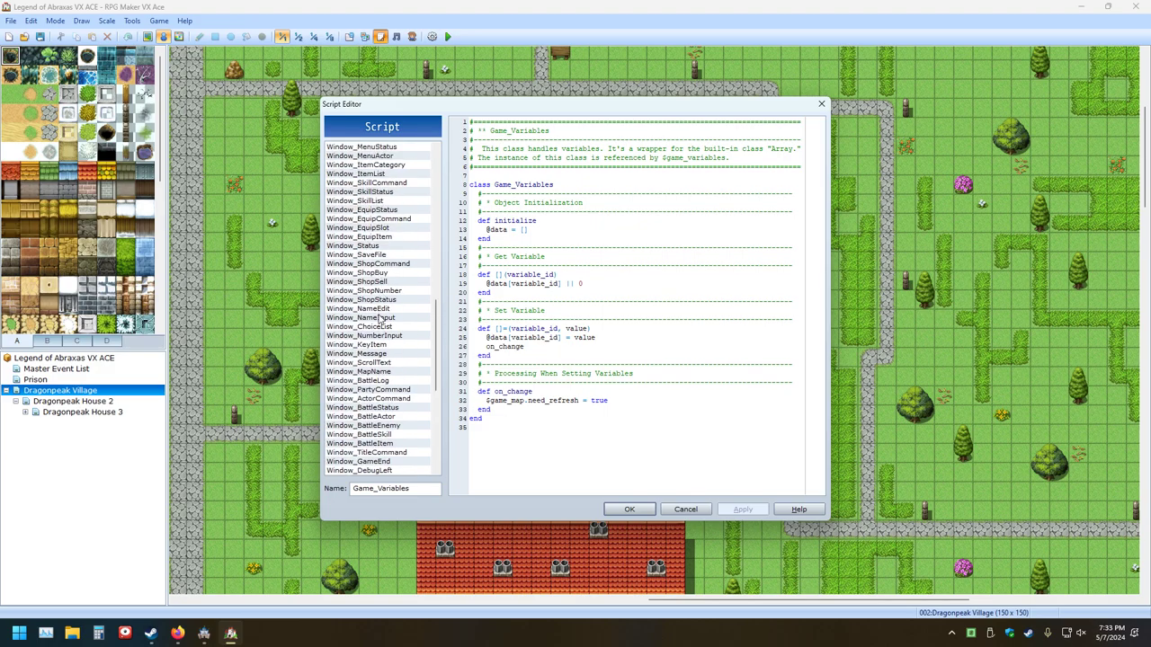
Step: View the Window_ShopBuy, Window_SaveFile and Window_EquipStatus scripts
{"action": "left_click", "coordinate": [374, 274]}
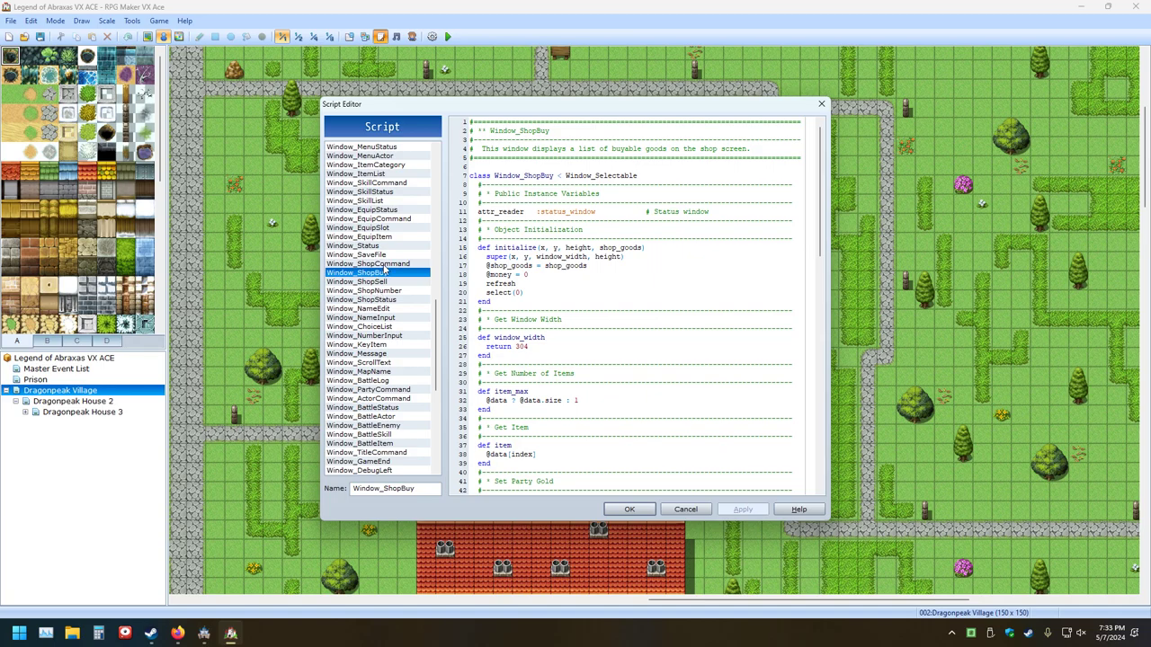
{"action": "left_click", "coordinate": [385, 265]}
{"action": "key", "text": "Up"}
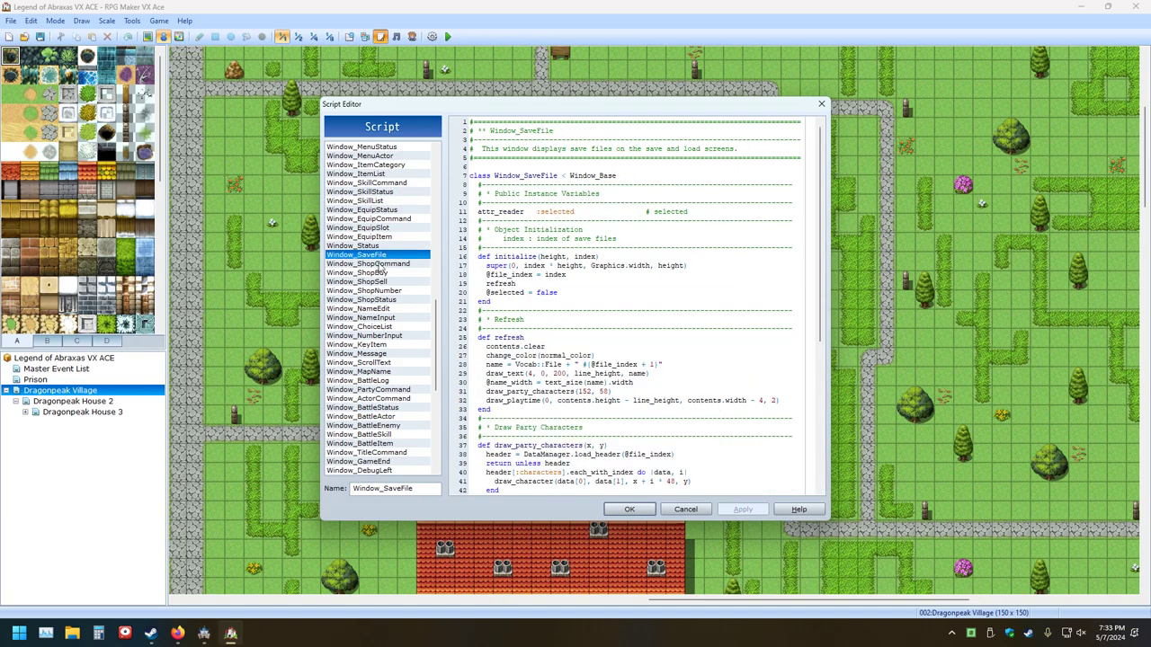
{"action": "left_click", "coordinate": [373, 213]}
{"action": "scroll", "coordinate": [639, 275], "scroll_direction": "down", "scroll_amount": 15}
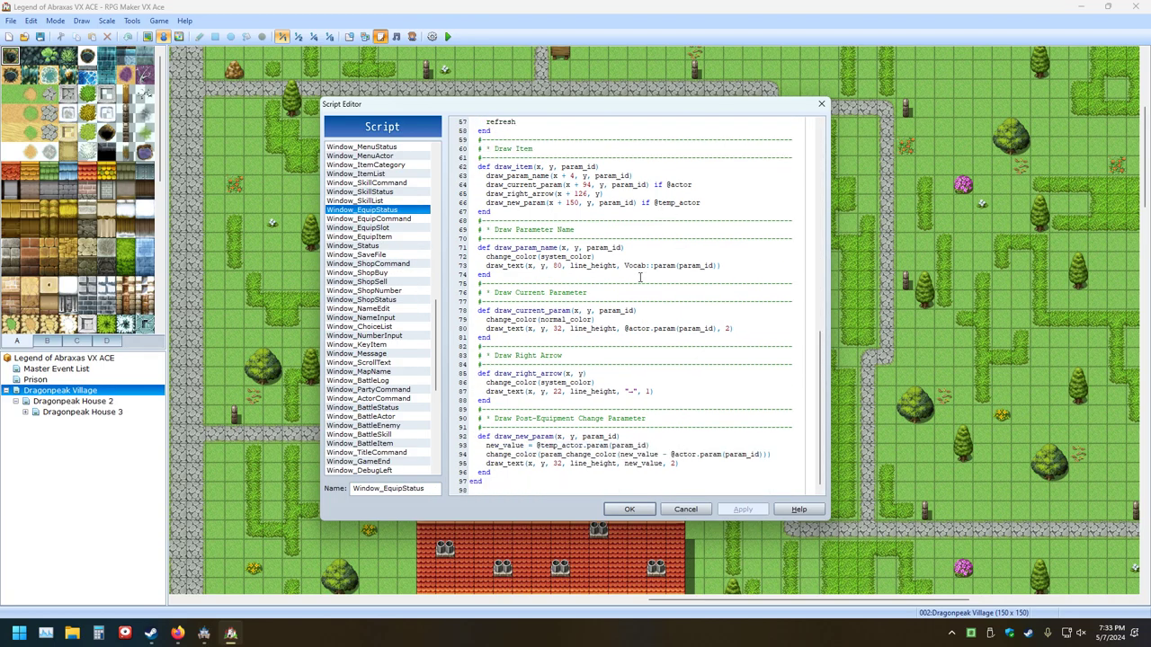
{"action": "scroll", "coordinate": [634, 271], "scroll_direction": "up", "scroll_amount": 15}
Step: Examine the script list from the Sprites and Windows sections down to Scenes, Materials and Main Process
{"action": "scroll", "coordinate": [387, 313], "scroll_direction": "down", "scroll_amount": 10}
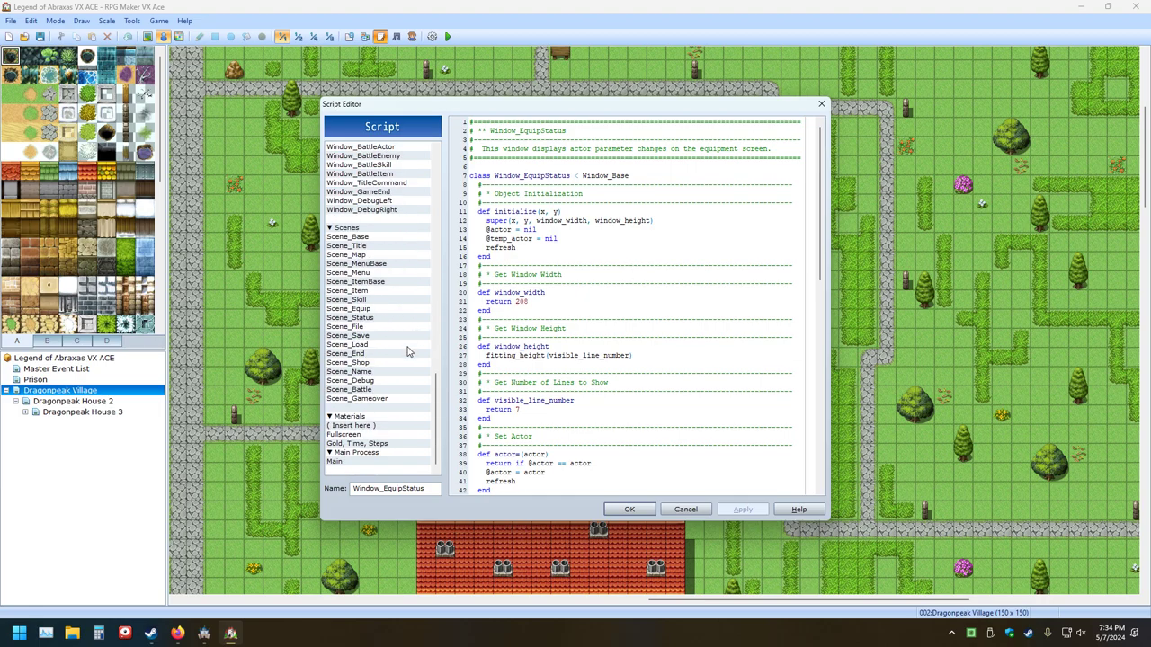
{"action": "scroll", "coordinate": [404, 364], "scroll_direction": "up", "scroll_amount": 17}
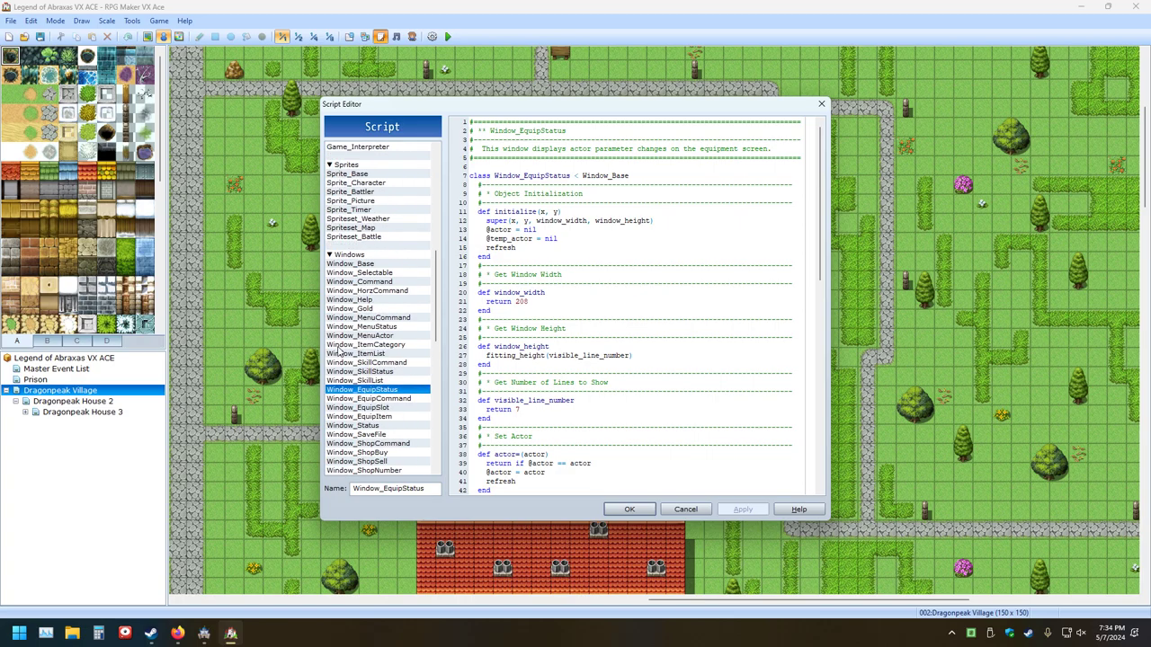
{"action": "scroll", "coordinate": [391, 333], "scroll_direction": "down", "scroll_amount": 16}
{"action": "scroll", "coordinate": [388, 340], "scroll_direction": "up", "scroll_amount": 10}
{"action": "scroll", "coordinate": [389, 340], "scroll_direction": "up", "scroll_amount": 12}
{"action": "scroll", "coordinate": [390, 337], "scroll_direction": "down", "scroll_amount": 16}
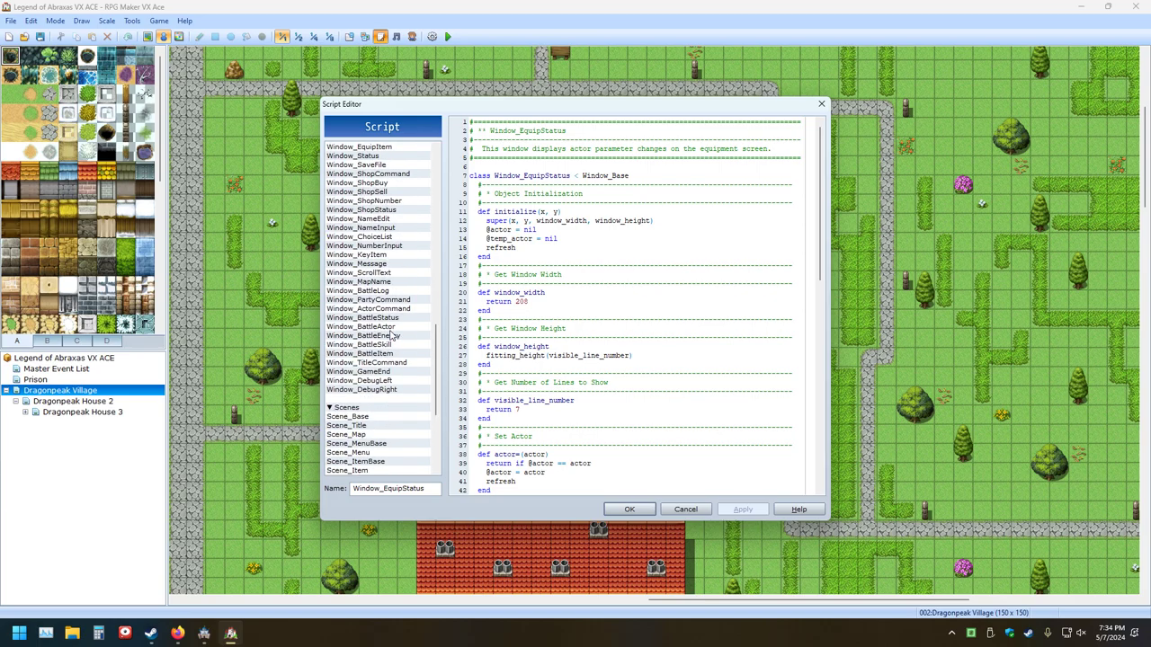
{"action": "scroll", "coordinate": [391, 335], "scroll_direction": "up", "scroll_amount": 3}
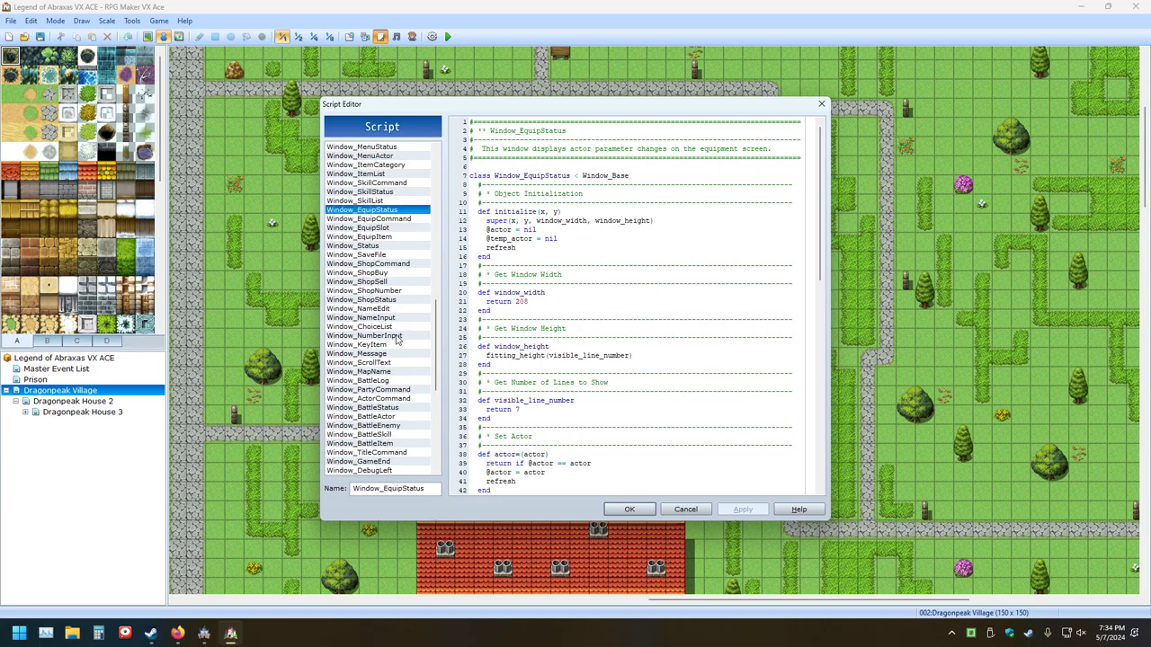
{"action": "scroll", "coordinate": [694, 299], "scroll_direction": "down", "scroll_amount": 17}
{"action": "scroll", "coordinate": [694, 300], "scroll_direction": "up", "scroll_amount": 8}
{"action": "scroll", "coordinate": [694, 300], "scroll_direction": "down", "scroll_amount": 4}
{"action": "scroll", "coordinate": [697, 299], "scroll_direction": "down", "scroll_amount": 5}
Step: Read the Window_EquipStatus code from its object initialization to the Draw Post-Equipment Change Parameter method
{"action": "scroll", "coordinate": [635, 274], "scroll_direction": "up", "scroll_amount": 18}
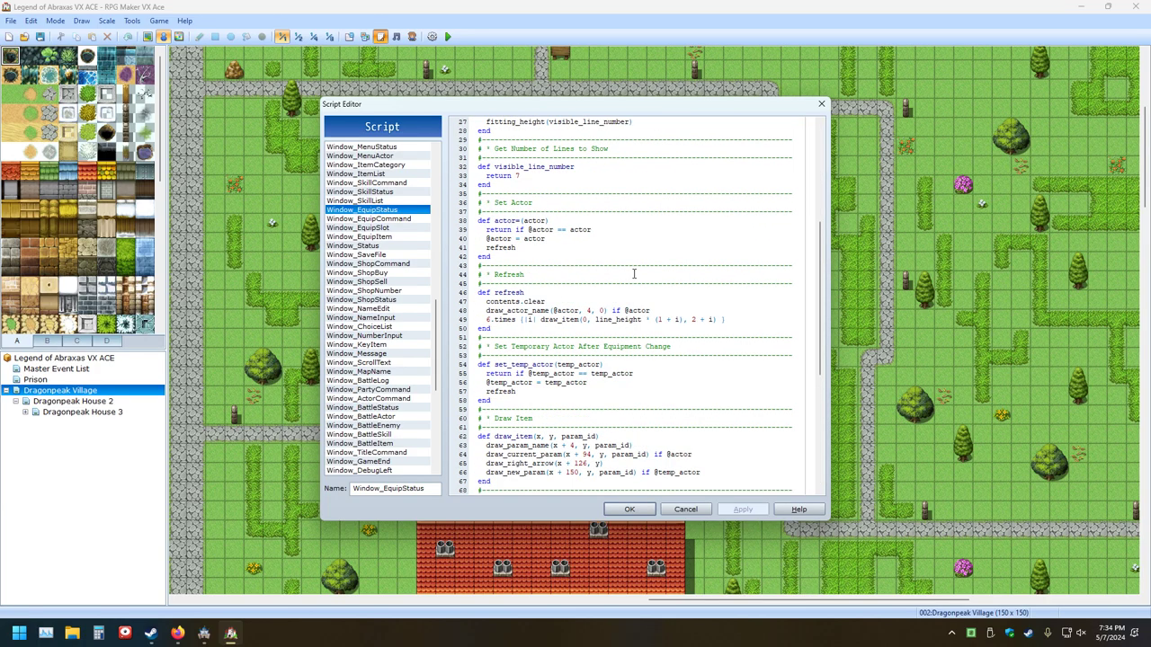
{"action": "scroll", "coordinate": [635, 273], "scroll_direction": "down", "scroll_amount": 18}
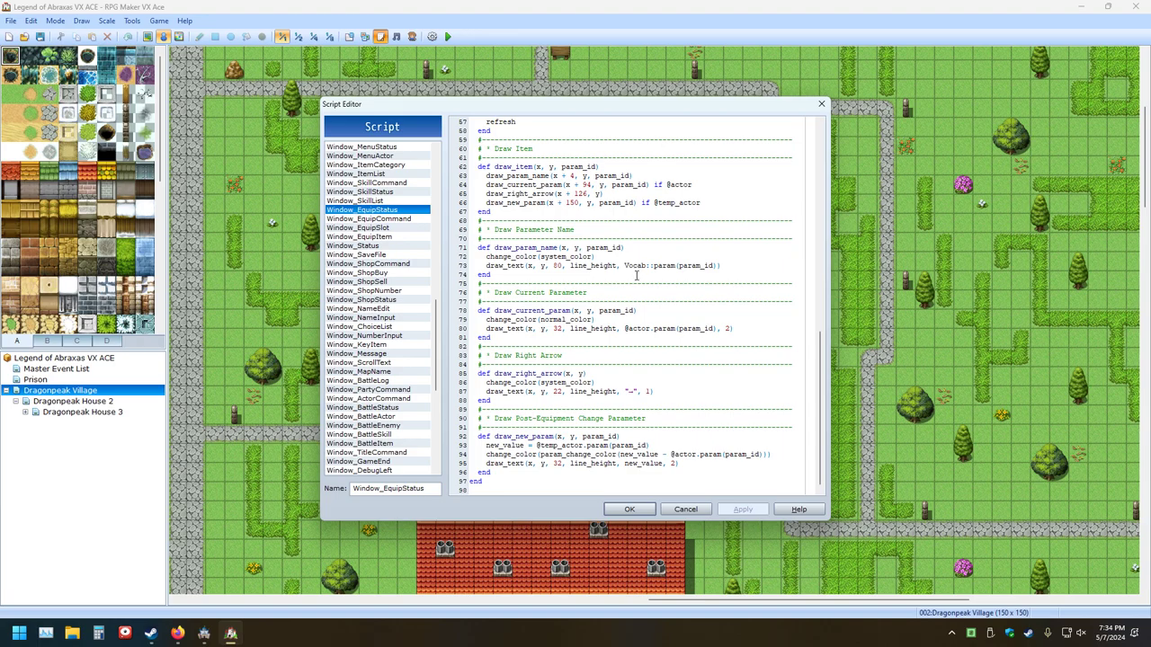
{"action": "scroll", "coordinate": [637, 276], "scroll_direction": "up", "scroll_amount": 18}
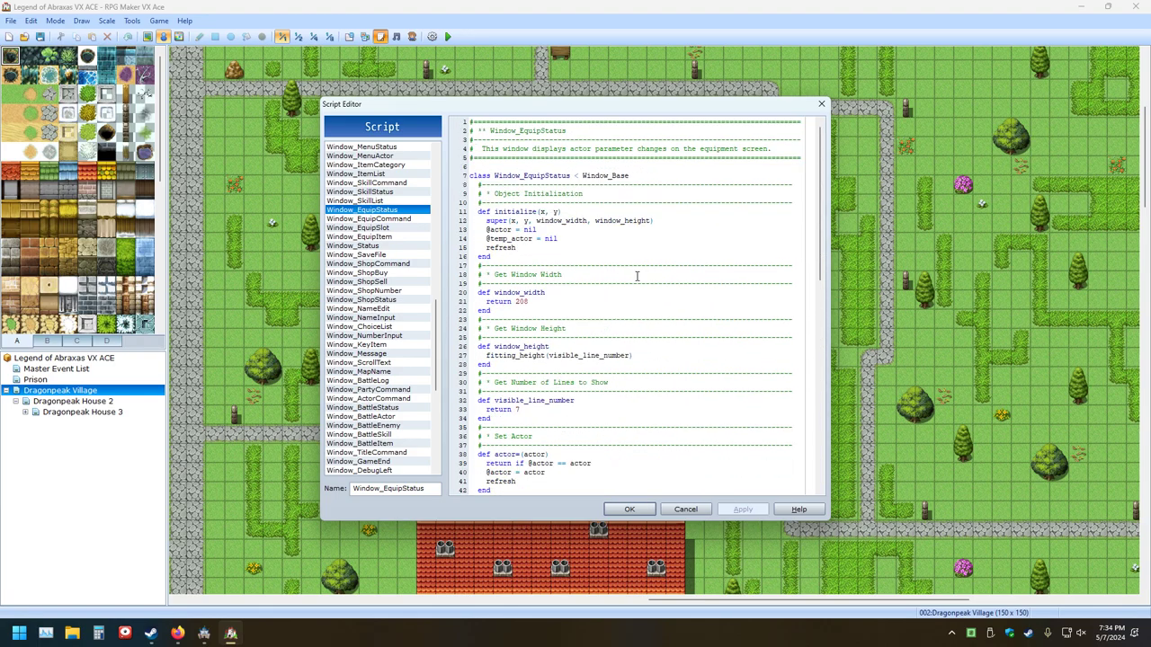
{"action": "scroll", "coordinate": [637, 276], "scroll_direction": "down", "scroll_amount": 18}
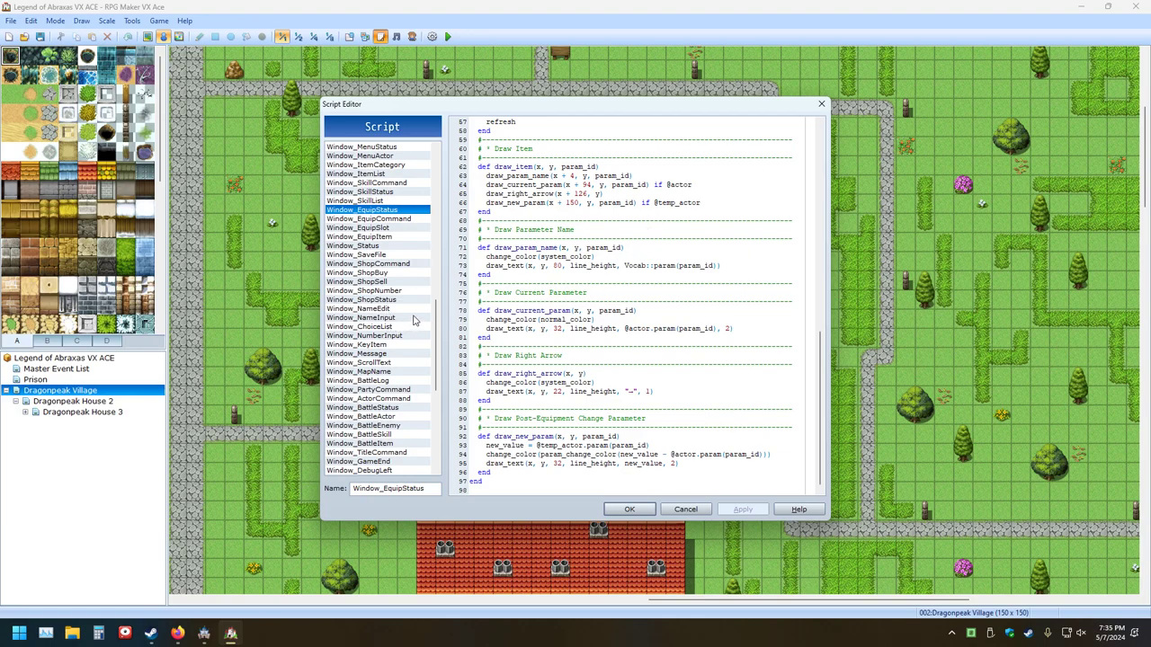
Step: Find the Window_Gold script in the Windows section and look over its code
{"action": "scroll", "coordinate": [414, 321], "scroll_direction": "up", "scroll_amount": 10}
{"action": "scroll", "coordinate": [414, 320], "scroll_direction": "up", "scroll_amount": 6}
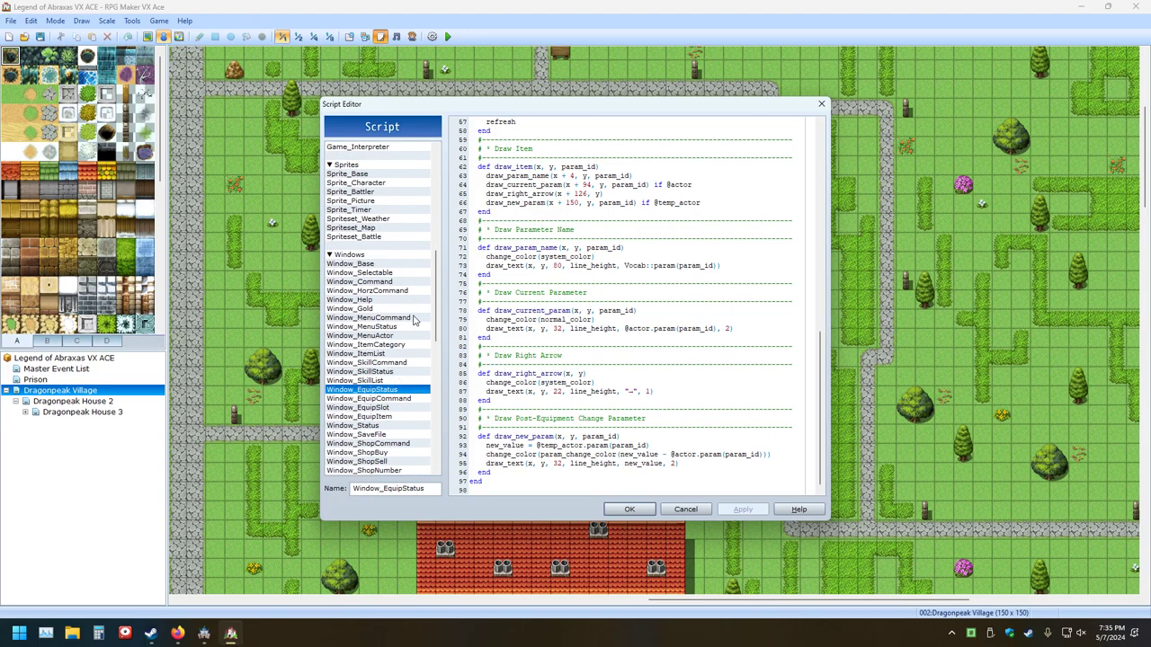
{"action": "scroll", "coordinate": [414, 320], "scroll_direction": "down", "scroll_amount": 13}
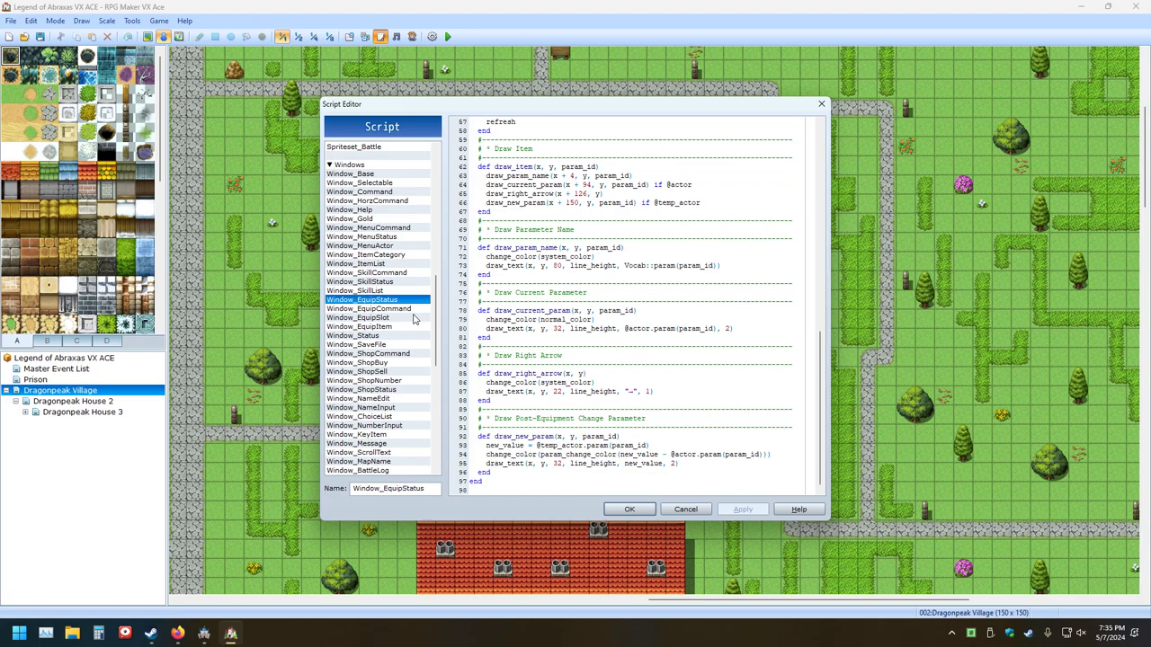
{"action": "left_click", "coordinate": [366, 220]}
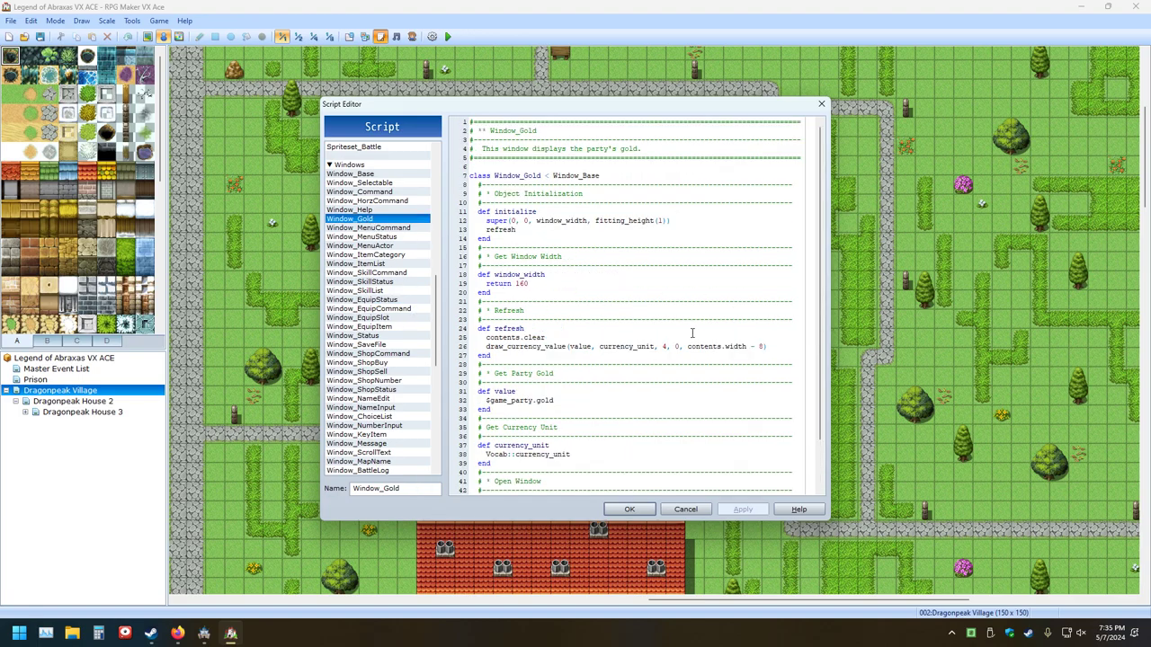
{"action": "scroll", "coordinate": [642, 337], "scroll_direction": "down", "scroll_amount": 2}
{"action": "scroll", "coordinate": [640, 337], "scroll_direction": "up", "scroll_amount": 2}
{"action": "scroll", "coordinate": [593, 322], "scroll_direction": "down", "scroll_amount": 2}
{"action": "scroll", "coordinate": [590, 319], "scroll_direction": "up", "scroll_amount": 2}
{"action": "scroll", "coordinate": [590, 319], "scroll_direction": "down", "scroll_amount": 2}
{"action": "scroll", "coordinate": [590, 319], "scroll_direction": "up", "scroll_amount": 2}
Step: View the Game_Actors script under Game Objects and look over the scripts listed below it
{"action": "scroll", "coordinate": [392, 286], "scroll_direction": "up", "scroll_amount": 3}
{"action": "scroll", "coordinate": [393, 286], "scroll_direction": "up", "scroll_amount": 9}
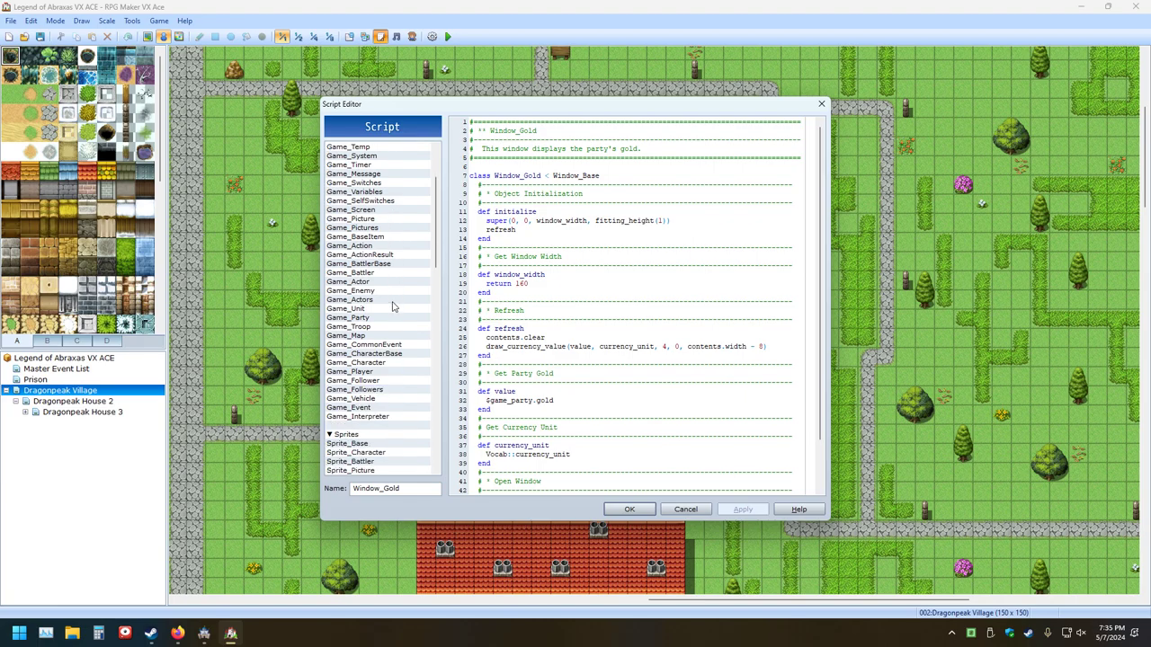
{"action": "left_click", "coordinate": [368, 300]}
{"action": "scroll", "coordinate": [387, 315], "scroll_direction": "down", "scroll_amount": 20}
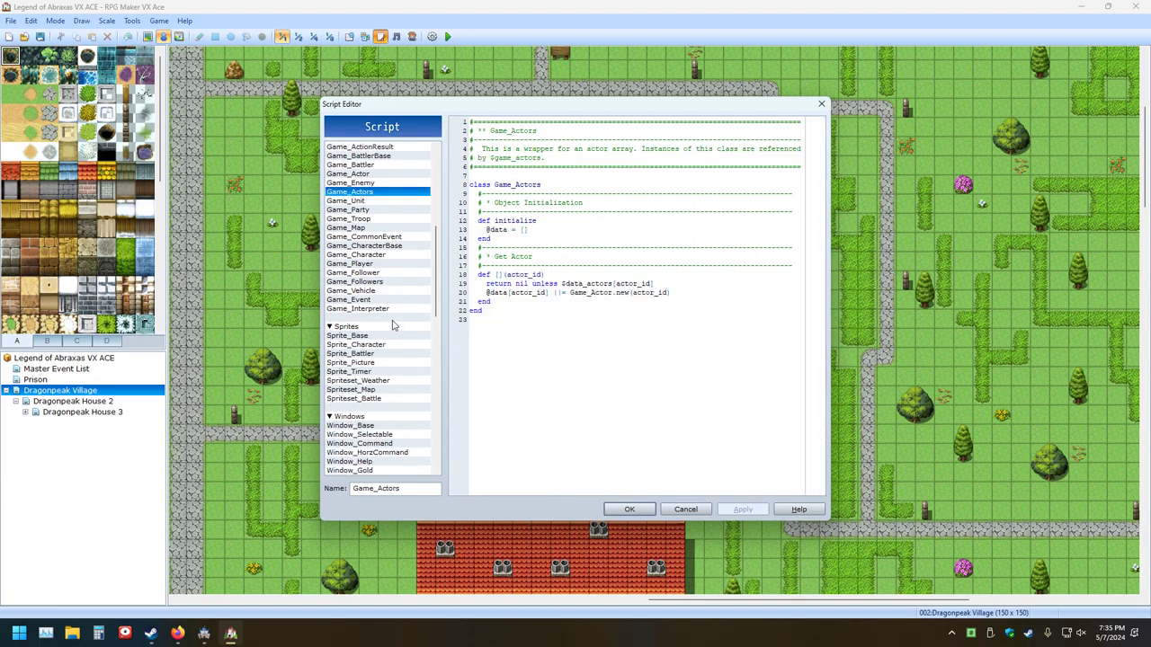
{"action": "scroll", "coordinate": [393, 323], "scroll_direction": "down", "scroll_amount": 9}
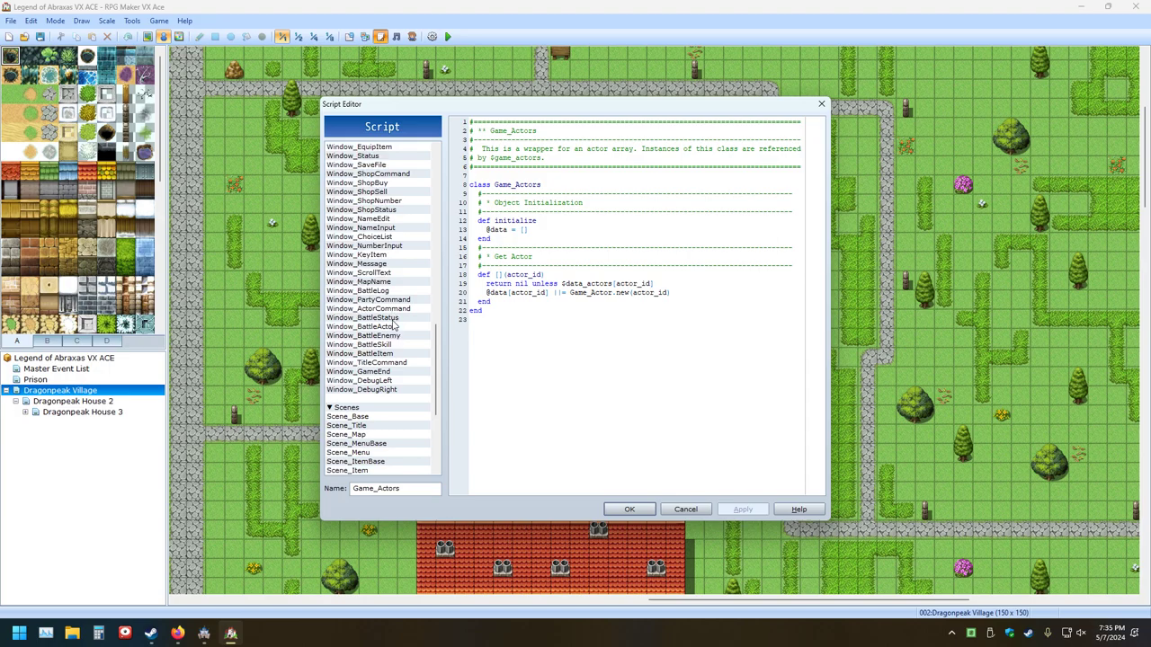
Step: Go back to the Window_Gold script and read it down to the Open Window method
{"action": "scroll", "coordinate": [393, 333], "scroll_direction": "up", "scroll_amount": 9}
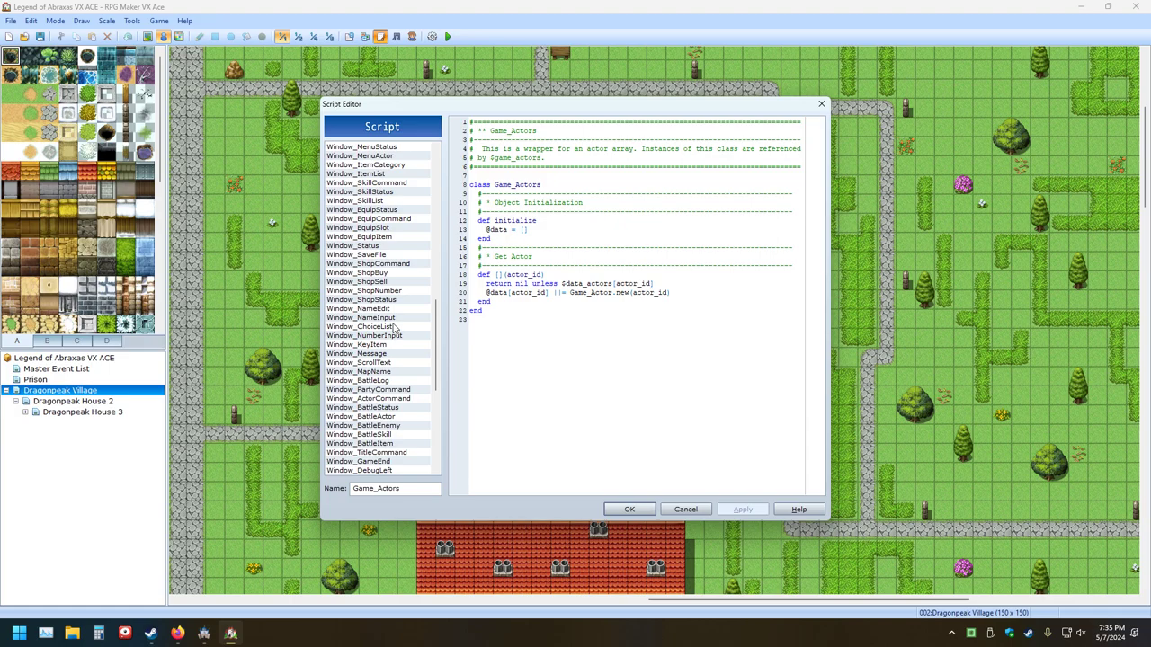
{"action": "scroll", "coordinate": [393, 328], "scroll_direction": "up", "scroll_amount": 6}
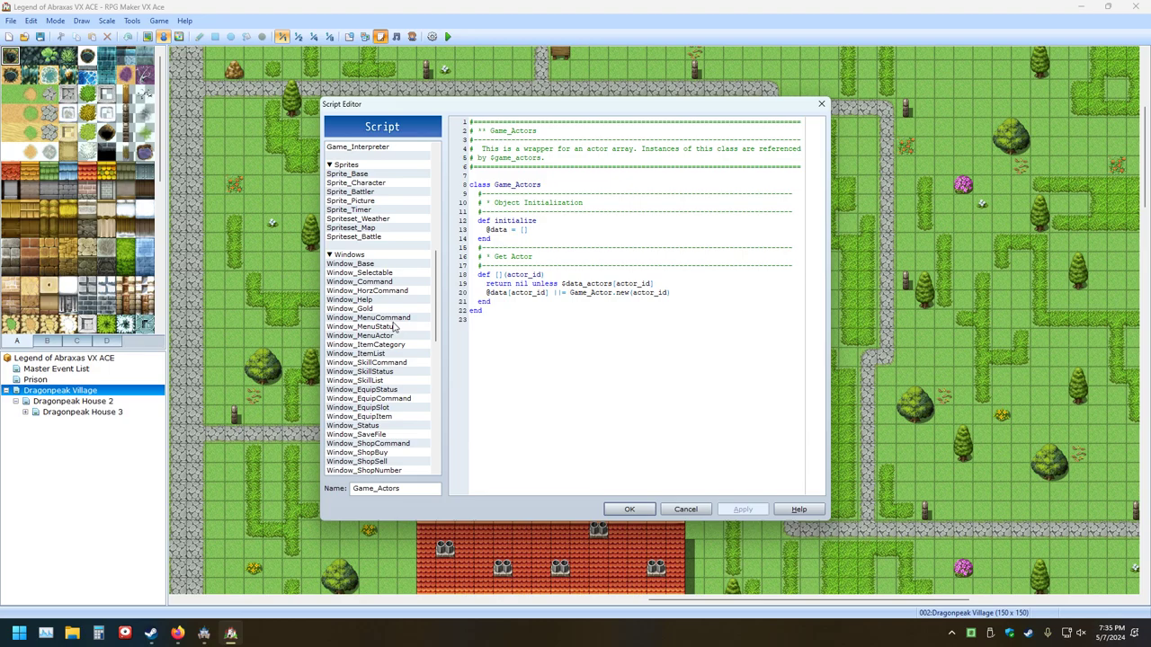
{"action": "left_click", "coordinate": [356, 318]}
{"action": "left_click", "coordinate": [355, 309]}
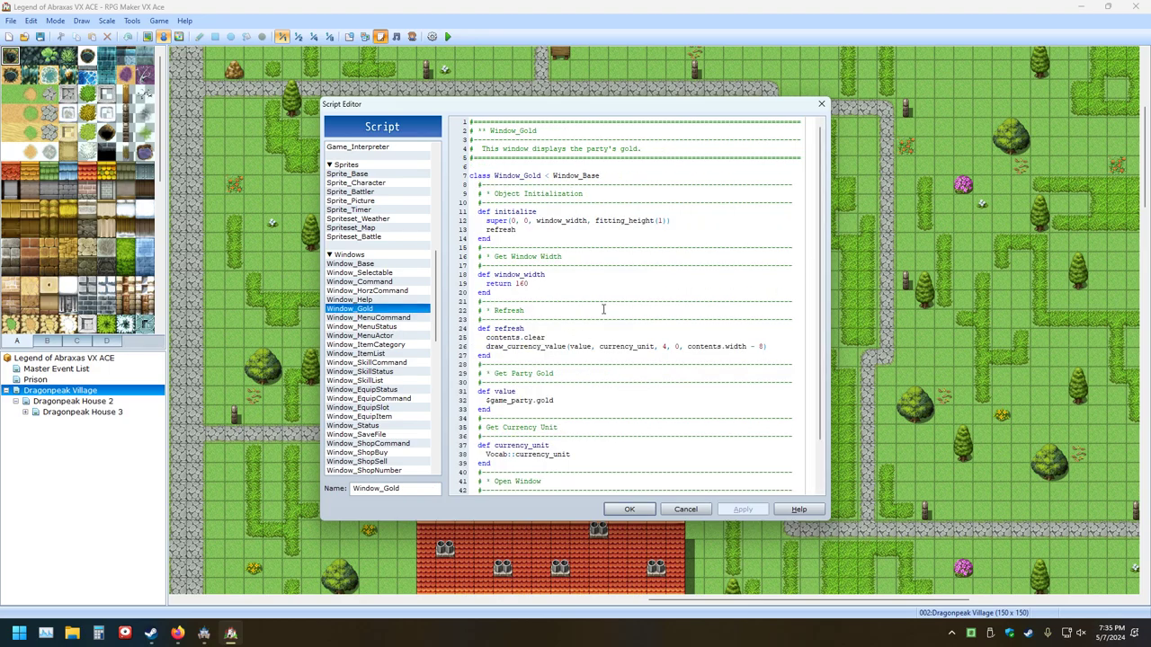
{"action": "scroll", "coordinate": [596, 302], "scroll_direction": "down", "scroll_amount": 2}
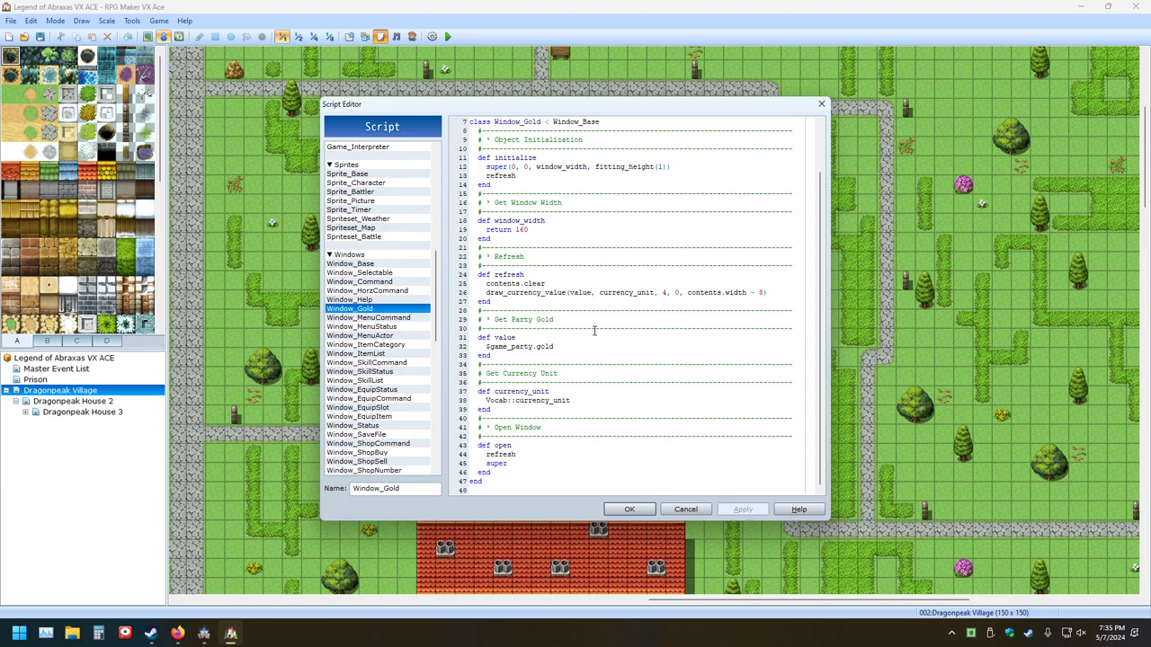
Step: Open the Game_Party script and locate the max_gold method under Get Maximum Value of Gold
{"action": "scroll", "coordinate": [367, 306], "scroll_direction": "up", "scroll_amount": 4}
{"action": "scroll", "coordinate": [368, 305], "scroll_direction": "up", "scroll_amount": 3}
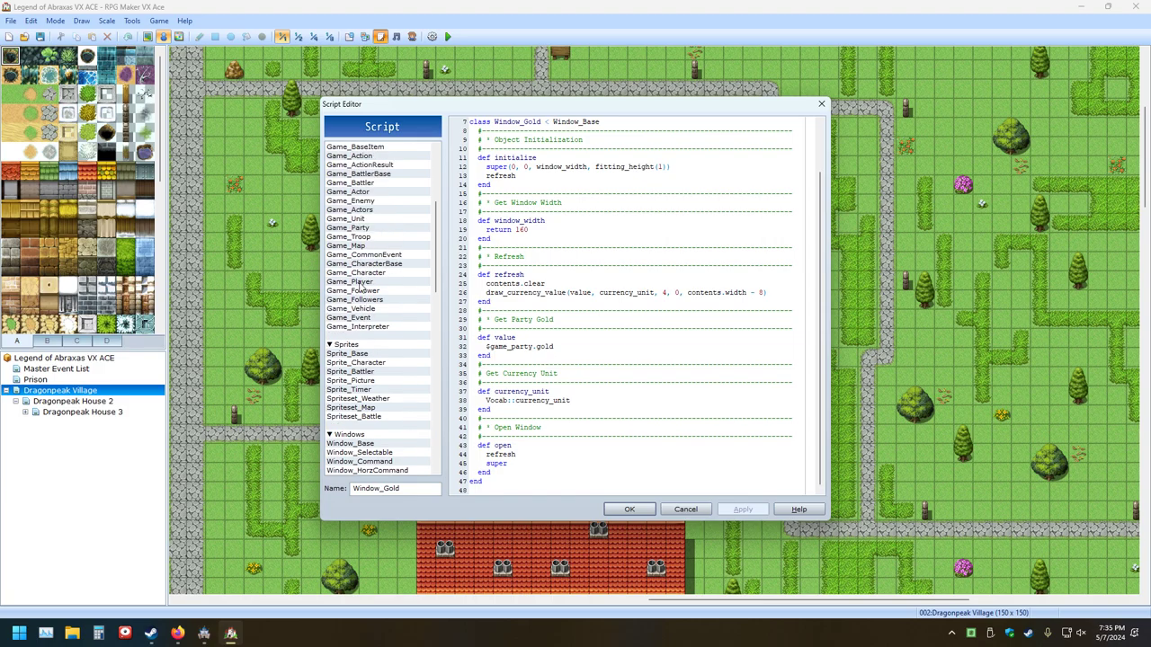
{"action": "left_click", "coordinate": [353, 228]}
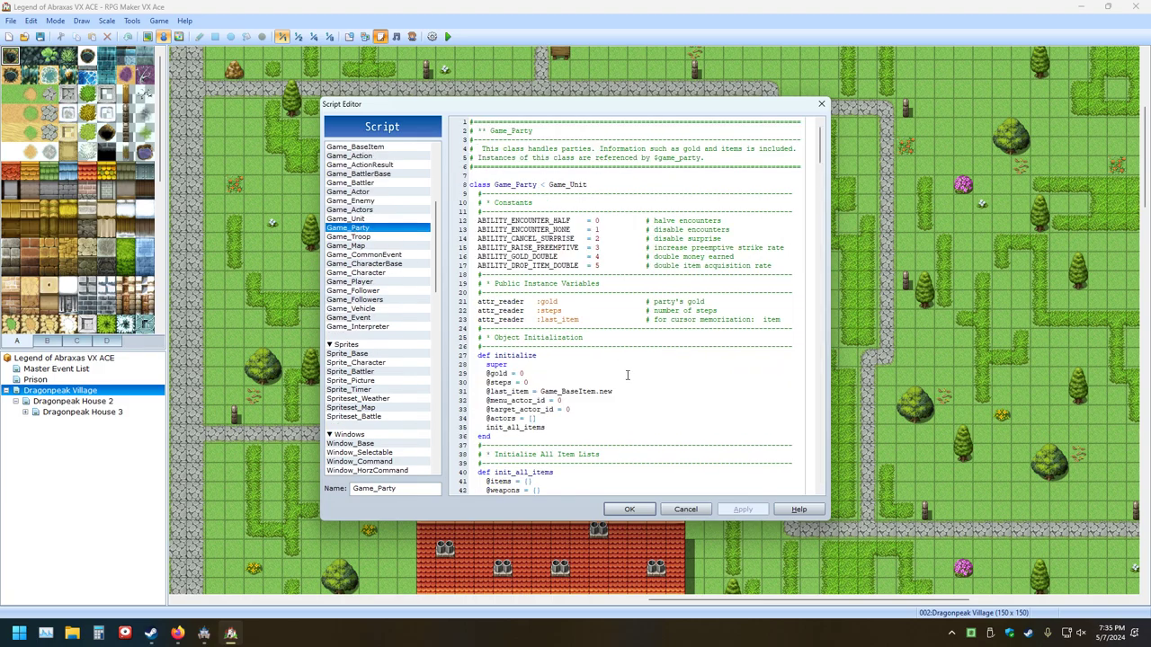
{"action": "scroll", "coordinate": [628, 375], "scroll_direction": "down", "scroll_amount": 3}
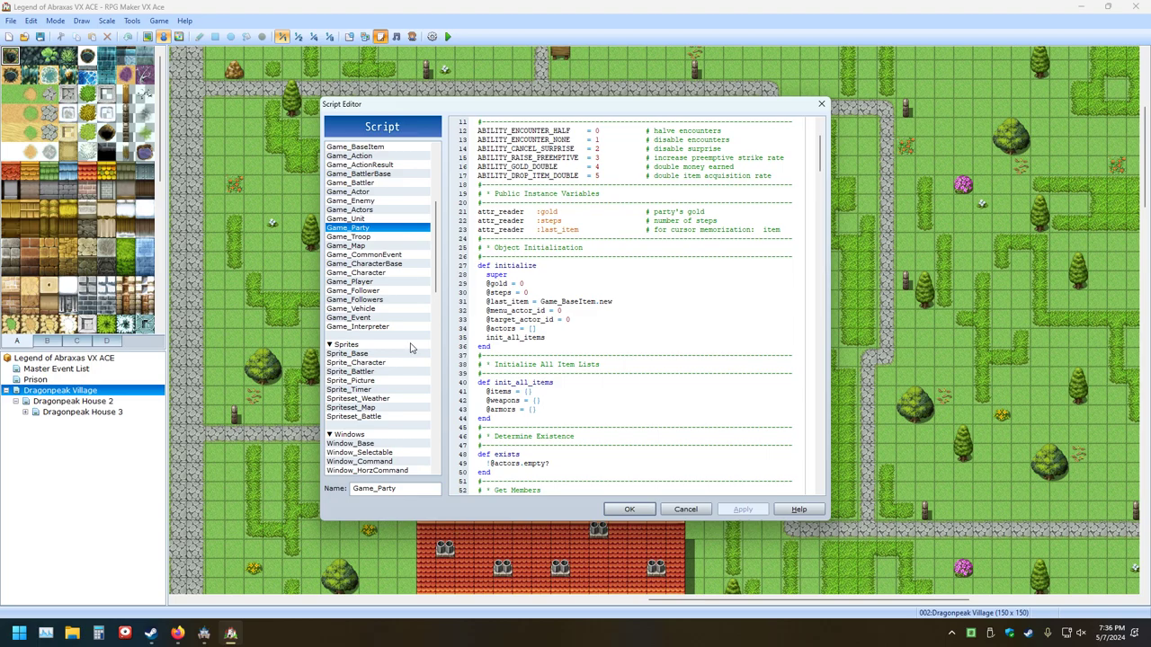
{"action": "scroll", "coordinate": [669, 360], "scroll_direction": "down", "scroll_amount": 20}
{"action": "scroll", "coordinate": [669, 360], "scroll_direction": "down", "scroll_amount": 10}
{"action": "scroll", "coordinate": [641, 364], "scroll_direction": "up", "scroll_amount": 20}
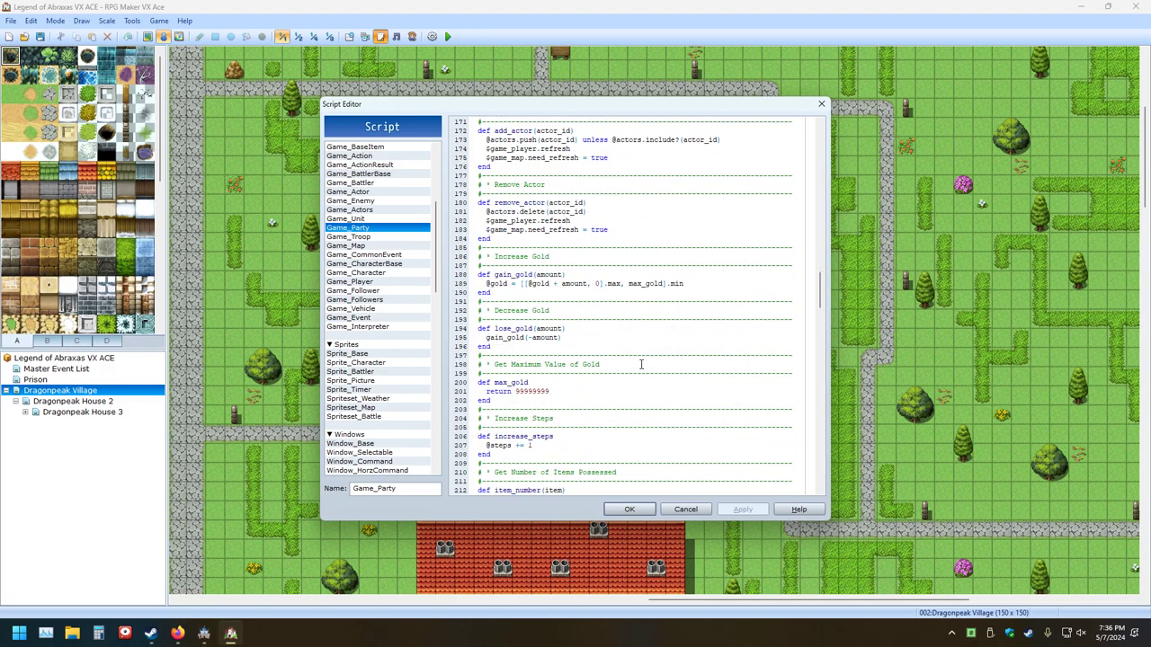
{"action": "scroll", "coordinate": [642, 364], "scroll_direction": "down", "scroll_amount": 3}
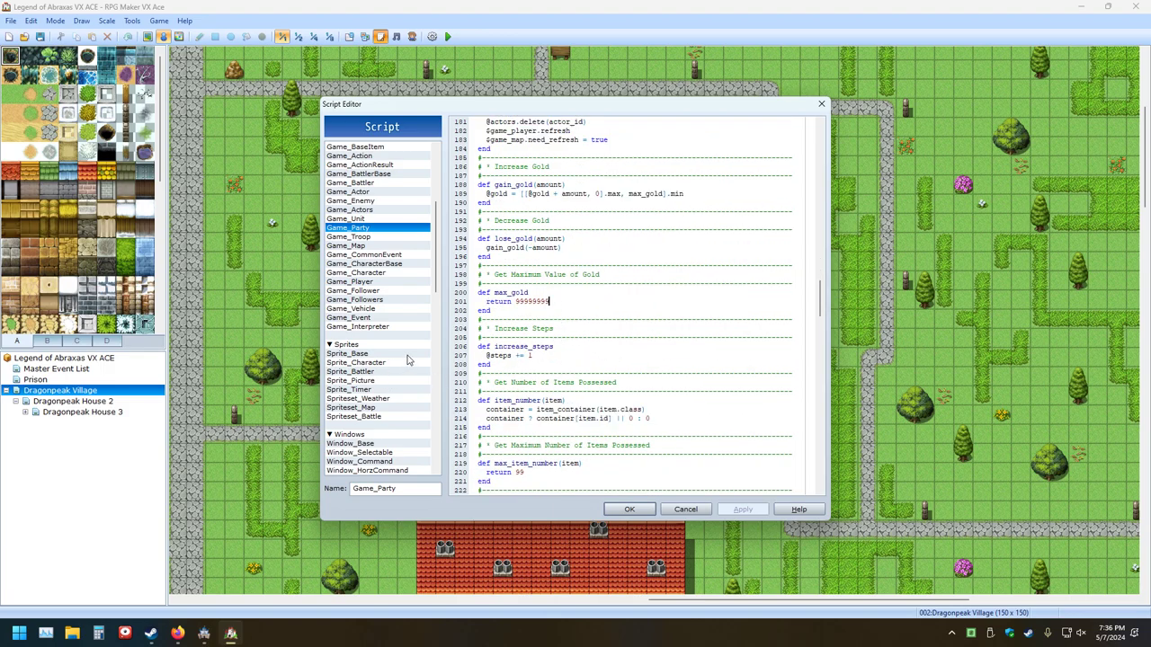
Step: Try deleting digits from the max_gold return value in Game_Party, and close the Script Editor
{"action": "key", "text": "BackSpace"}
{"action": "key", "text": "BackSpace"}
{"action": "key", "text": "BackSpace"}
{"action": "key", "text": "BackSpace"}
{"action": "key", "text": "BackSpace"}
{"action": "key", "text": "BackSpace"}
{"action": "key", "text": "BackSpace"}
{"action": "left_click", "coordinate": [821, 103]}
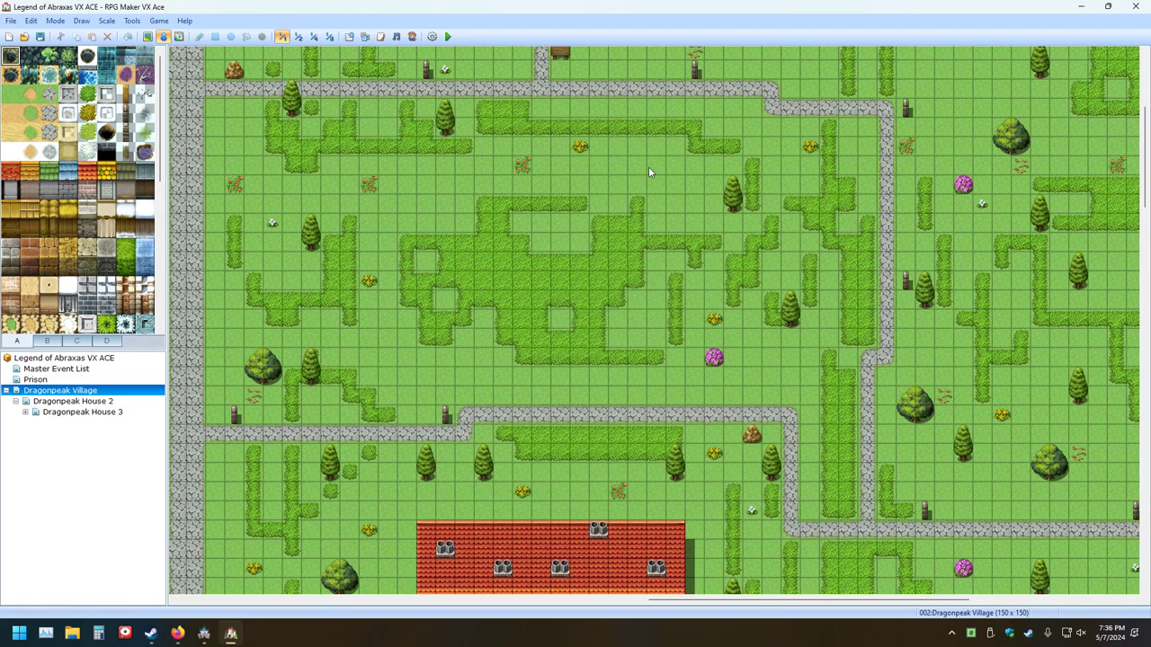
Step: Close RPG Maker VX Ace and the Steam library window
{"action": "left_click", "coordinate": [1133, 7]}
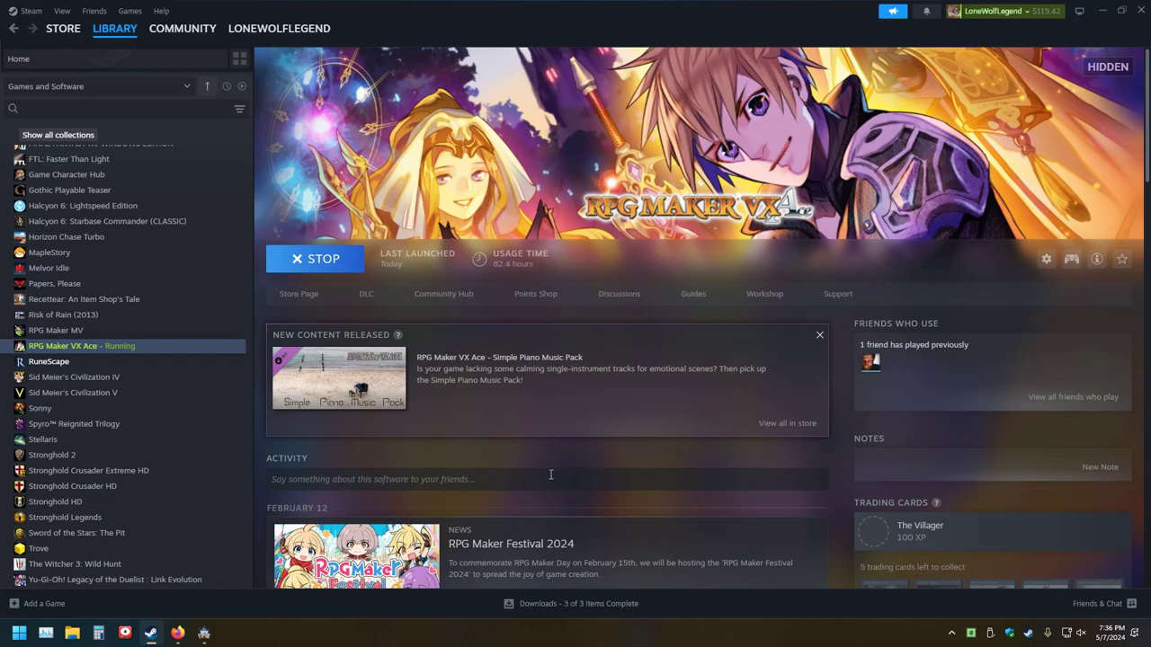
{"action": "left_click", "coordinate": [1135, 10]}
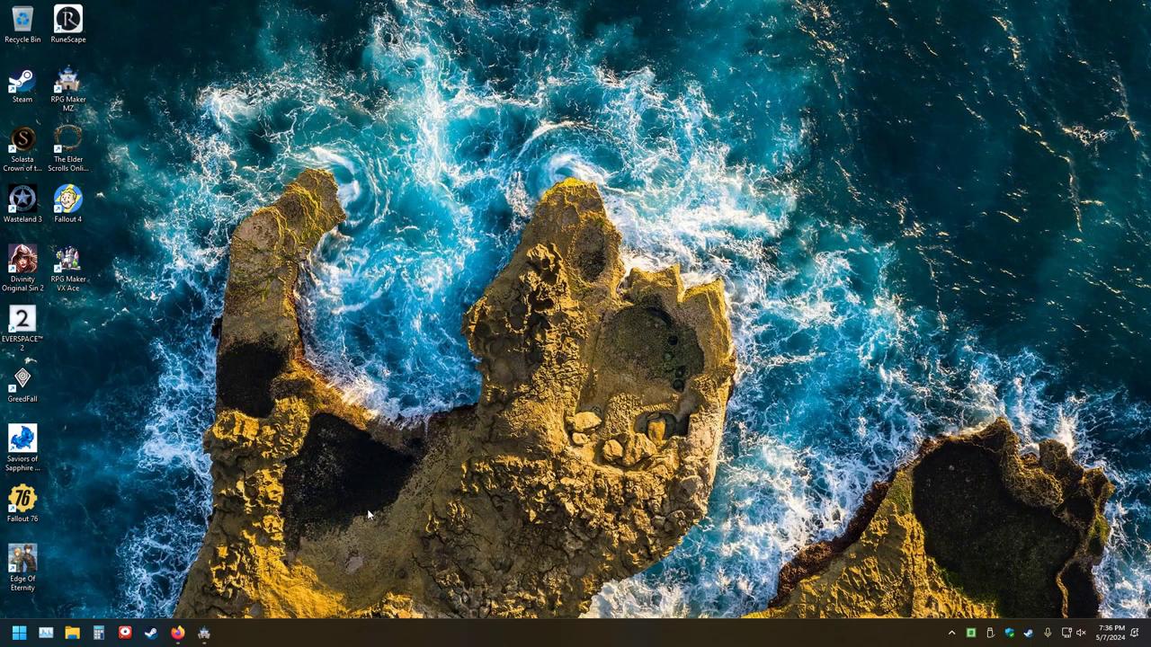
Step: Open Task Manager and look through the running background processes, including the Steam ones
{"action": "left_click", "coordinate": [46, 633]}
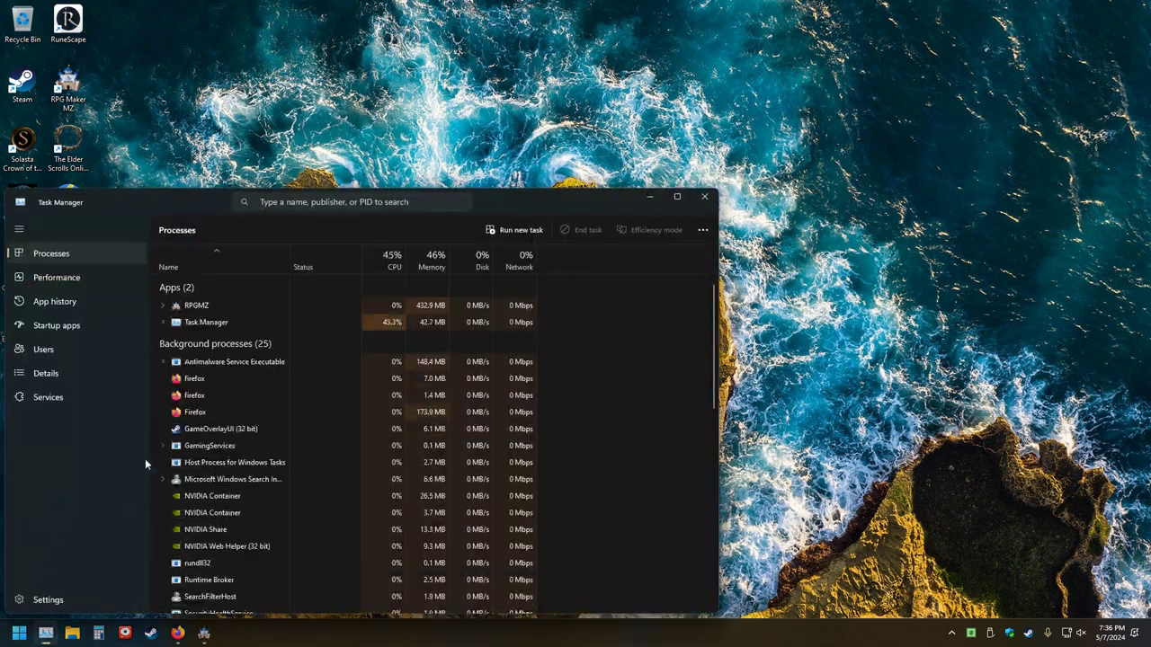
{"action": "scroll", "coordinate": [296, 404], "scroll_direction": "down", "scroll_amount": 5}
{"action": "scroll", "coordinate": [297, 406], "scroll_direction": "down", "scroll_amount": 5}
{"action": "scroll", "coordinate": [297, 412], "scroll_direction": "down", "scroll_amount": 3}
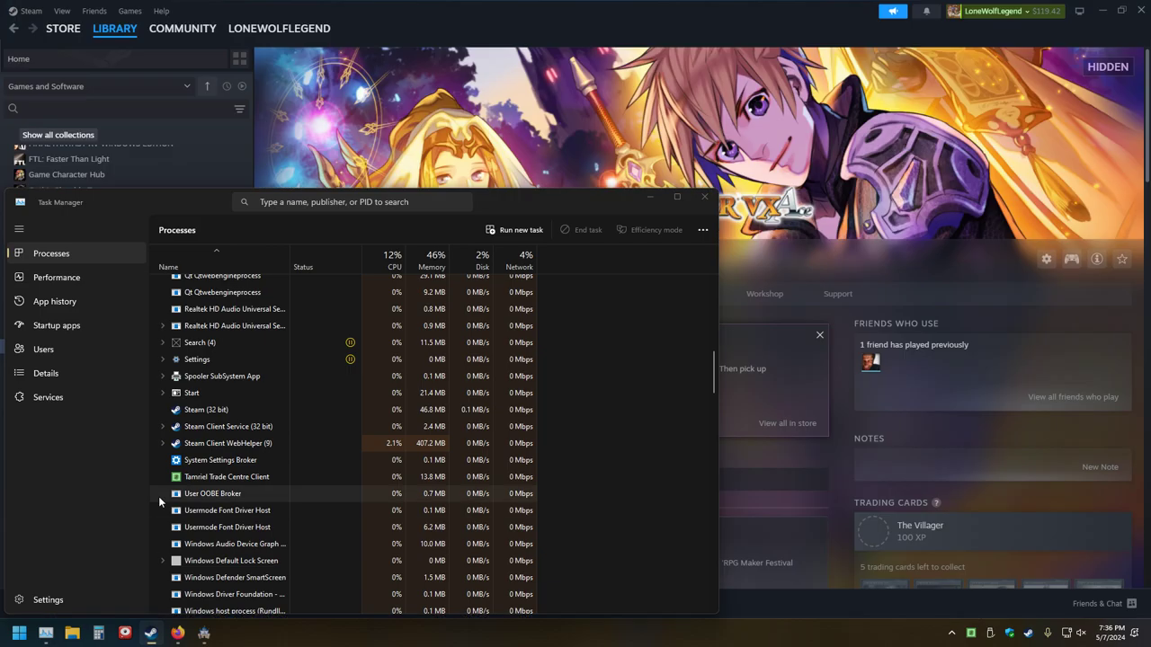
Step: Close Task Manager and the Steam library window, and switch back to the ProjectAlphaMZ project in RPG Maker MZ
{"action": "left_click", "coordinate": [724, 212]}
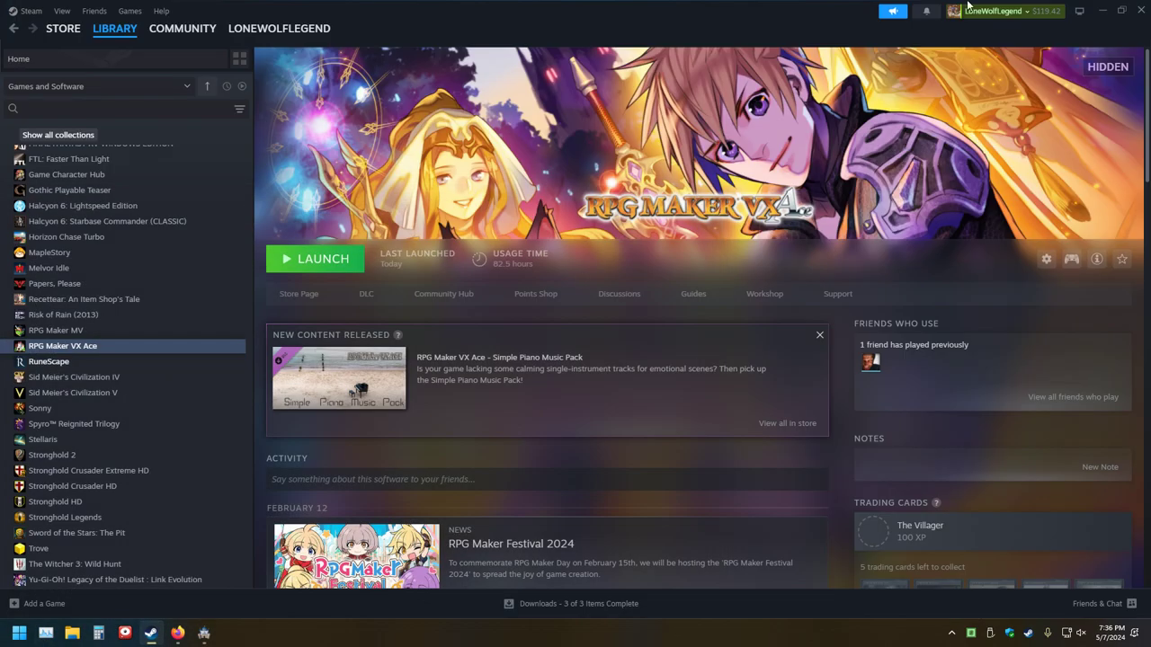
{"action": "left_click", "coordinate": [1140, 10]}
{"action": "left_click", "coordinate": [204, 633]}
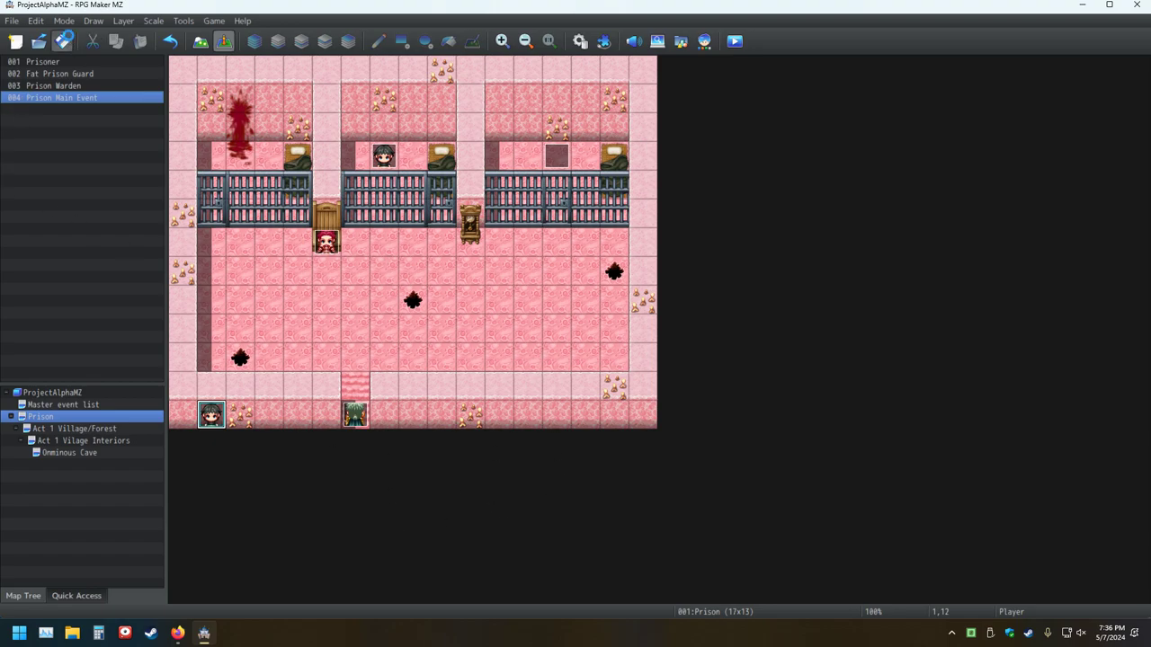
Step: Delete the player's starting position from the Prison map, and save the project with the Onminous Cave map open
{"action": "left_click", "coordinate": [212, 415]}
{"action": "key", "text": "Delete"}
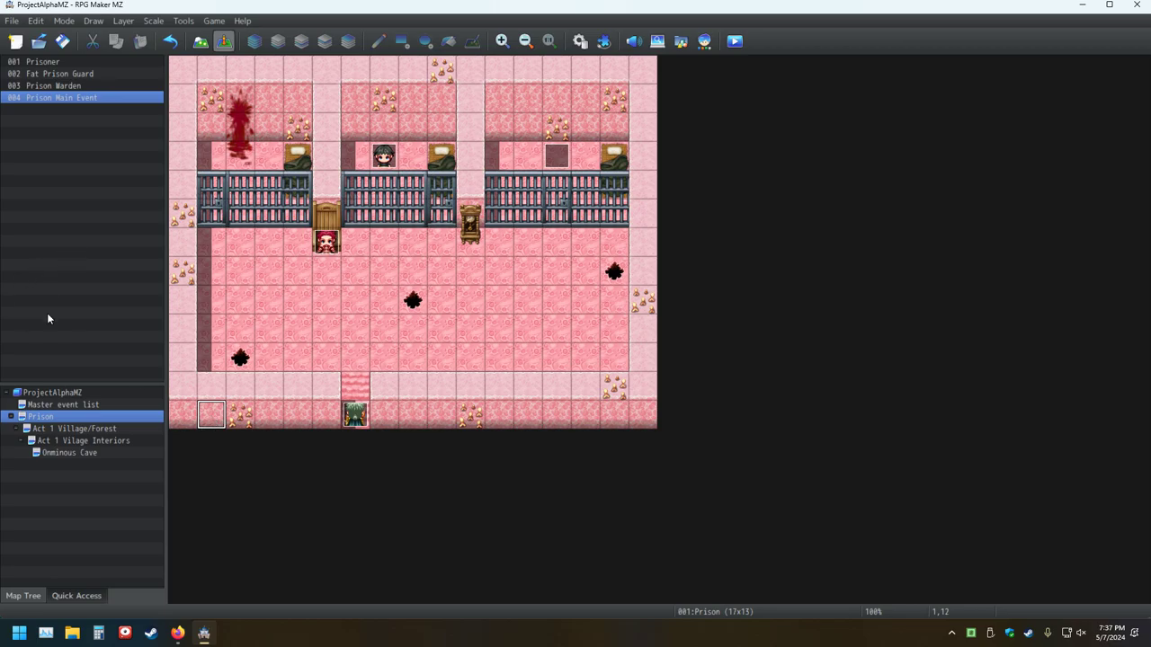
{"action": "left_click", "coordinate": [72, 453]}
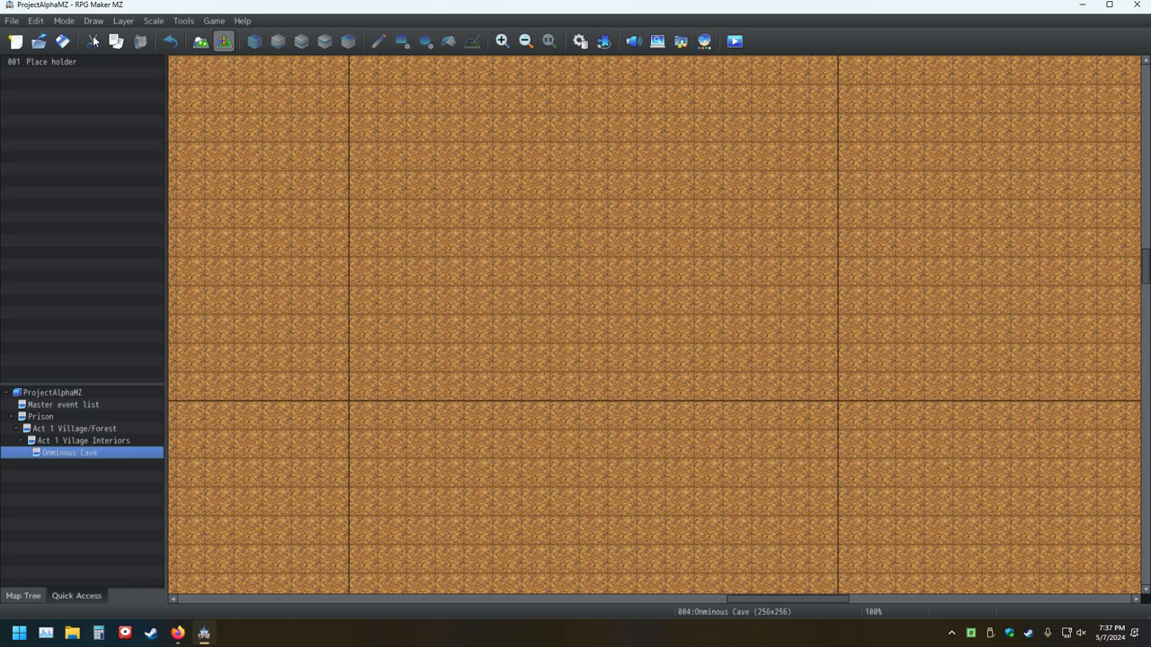
{"action": "left_click", "coordinate": [62, 40]}
Step: Zoom the Onminous Cave map out to 10% to examine its overall maze layout
{"action": "scroll", "coordinate": [491, 364], "scroll_direction": "down", "scroll_amount": 6, "text": "ctrl"}
{"action": "scroll", "coordinate": [577, 332], "scroll_direction": "down", "scroll_amount": 3, "text": "ctrl"}
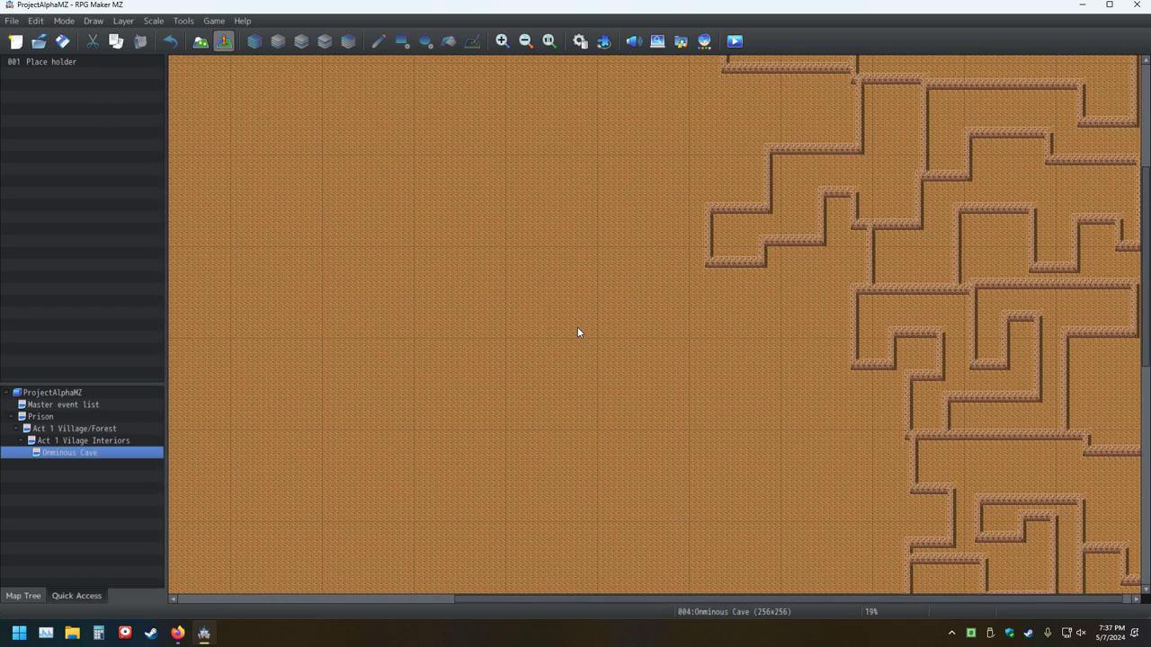
{"action": "middle_click", "coordinate": [651, 306]}
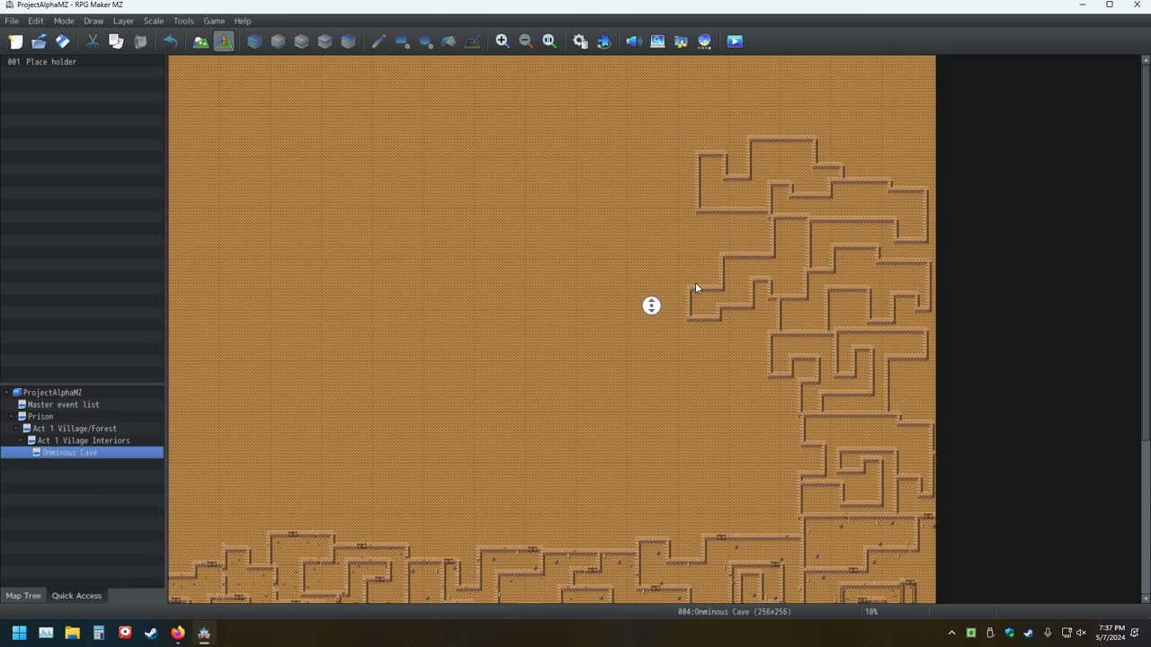
Step: Open the Database and review its Actors, Classes, Skills, Items, Weapons and Armors entries
{"action": "left_click", "coordinate": [580, 41]}
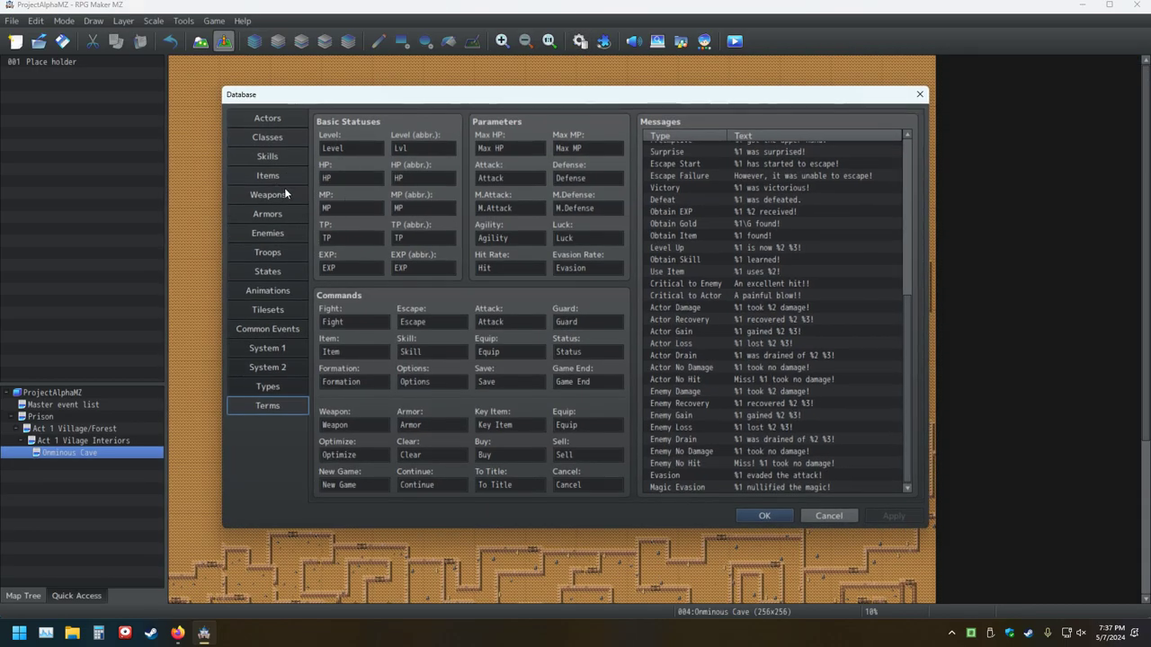
{"action": "left_click", "coordinate": [419, 151]}
{"action": "left_click", "coordinate": [273, 117]}
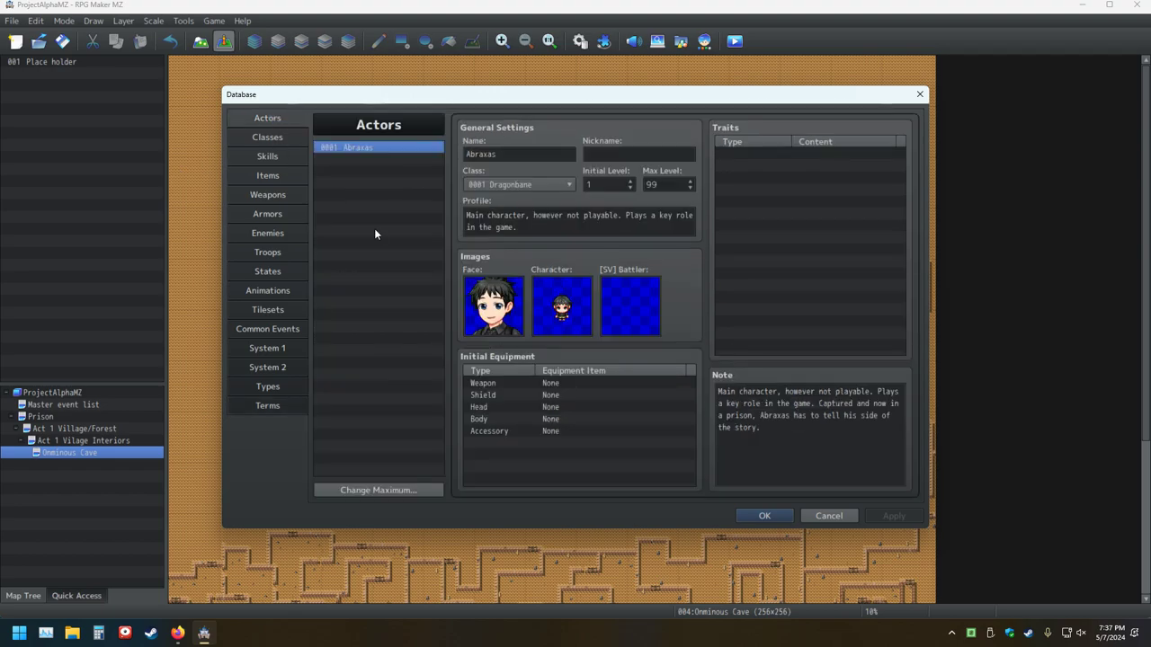
{"action": "left_click", "coordinate": [251, 139]}
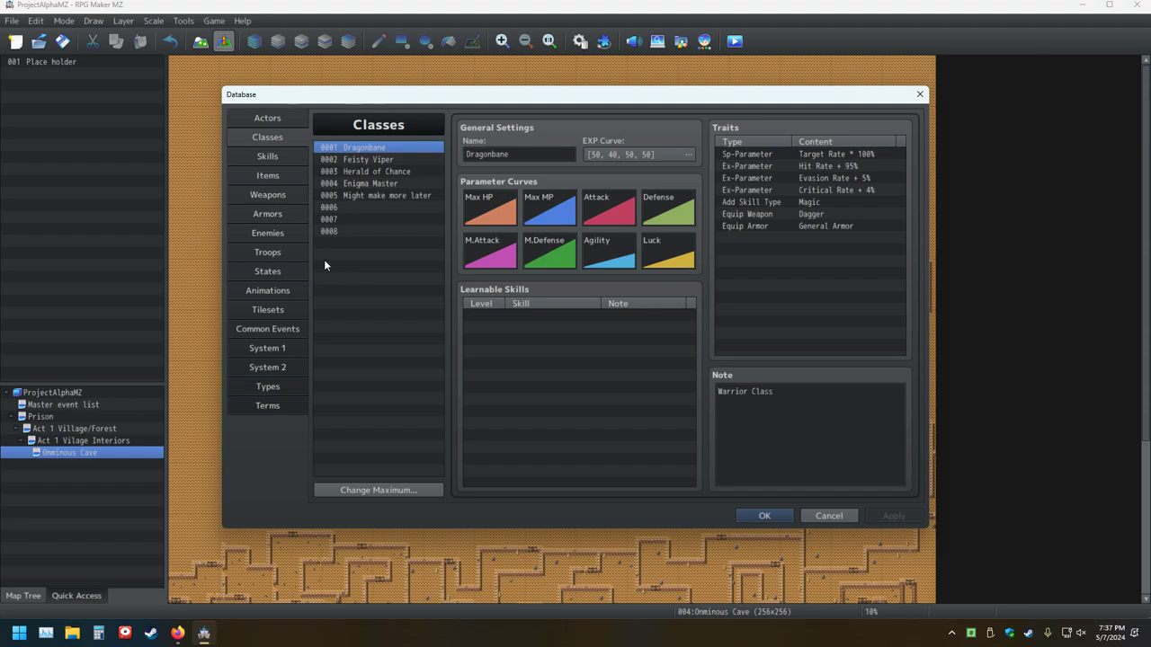
{"action": "left_click", "coordinate": [270, 156]}
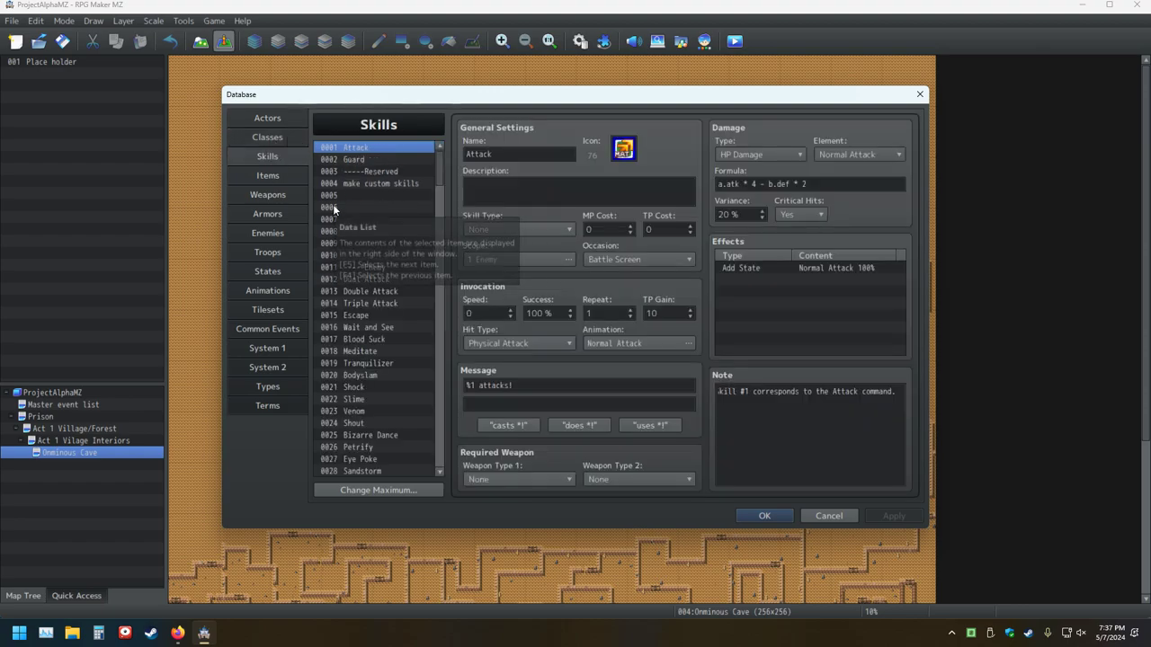
{"action": "left_click", "coordinate": [274, 174]}
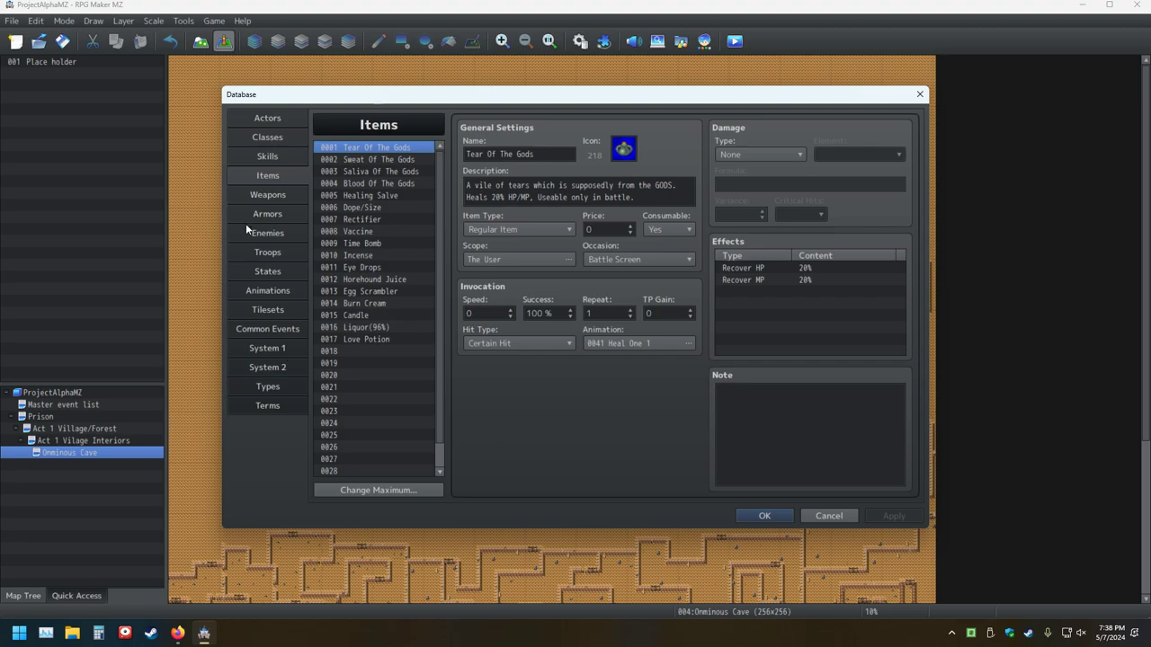
{"action": "left_click", "coordinate": [281, 199]}
{"action": "left_click", "coordinate": [282, 213]}
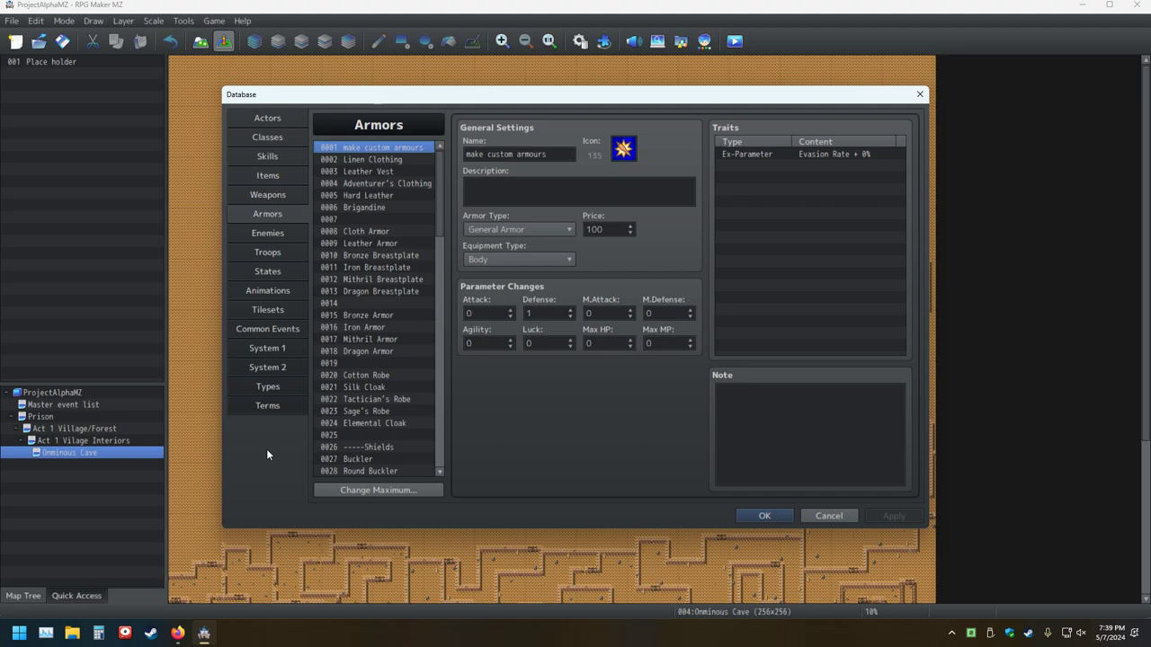
Step: Review the Database's Tilesets, System 1, System 2, Types and Terms settings
{"action": "left_click", "coordinate": [267, 309]}
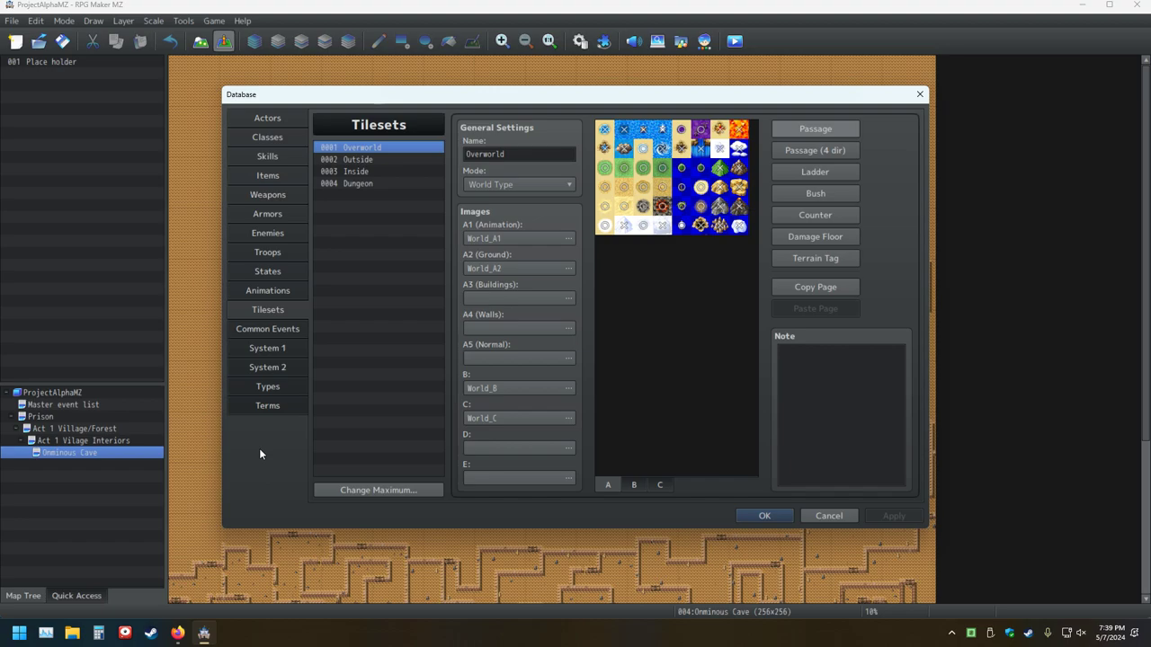
{"action": "left_click", "coordinate": [274, 353]}
{"action": "left_click", "coordinate": [273, 365]}
{"action": "left_click", "coordinate": [272, 349]}
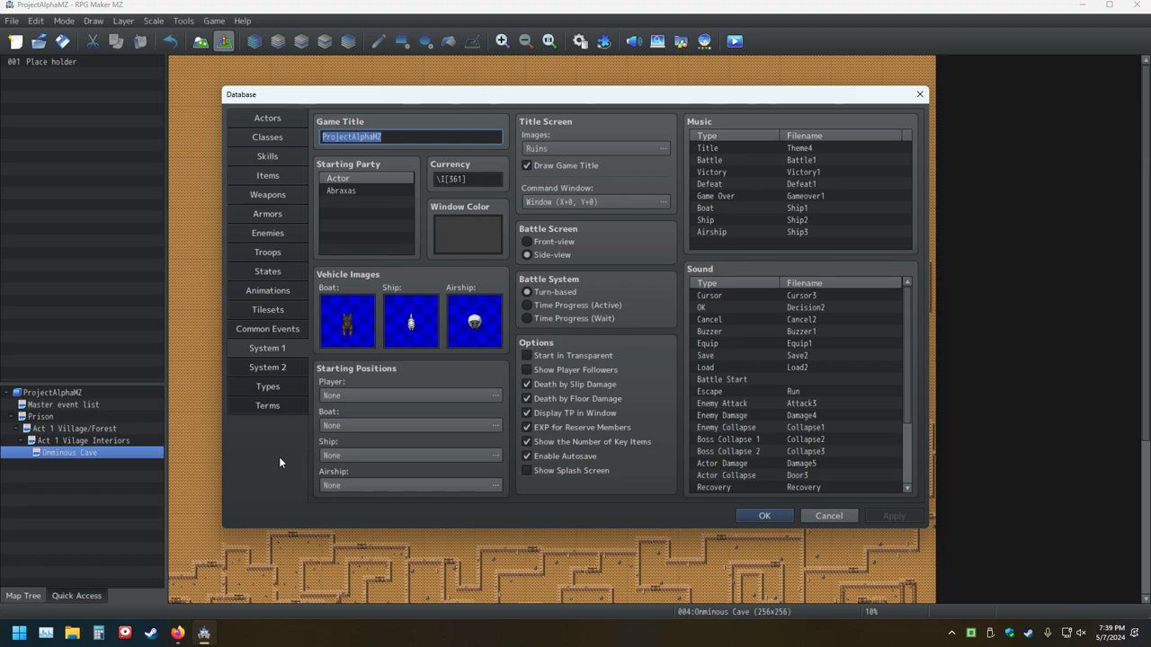
{"action": "left_click", "coordinate": [276, 369]}
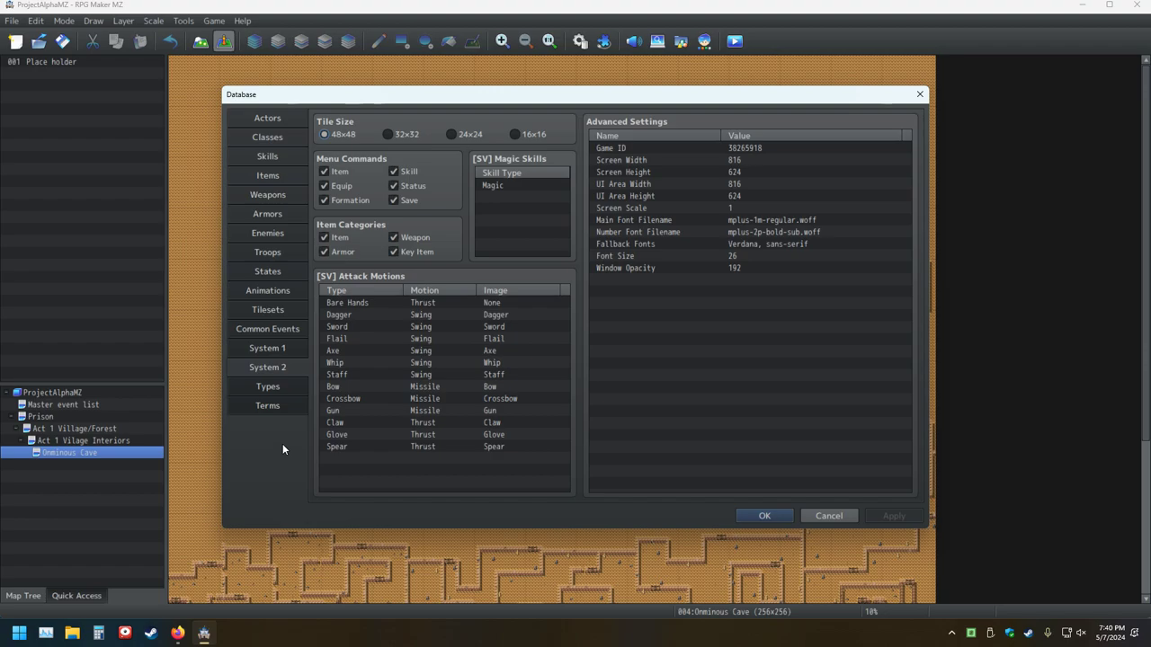
{"action": "left_click", "coordinate": [268, 389]}
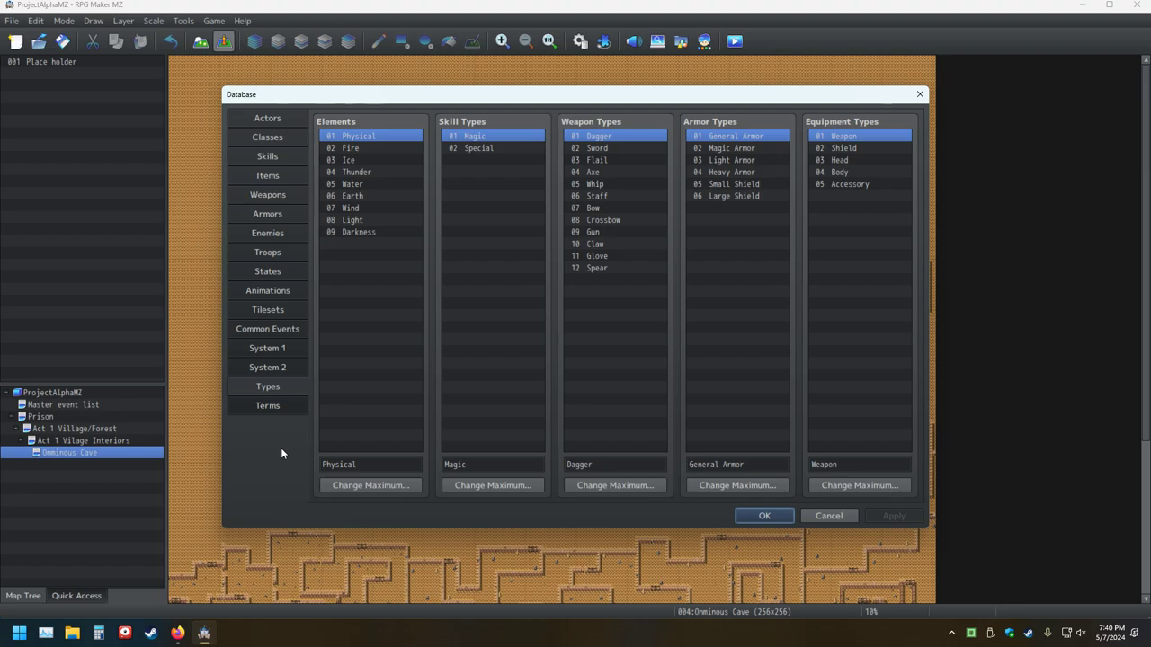
{"action": "left_click", "coordinate": [278, 405]}
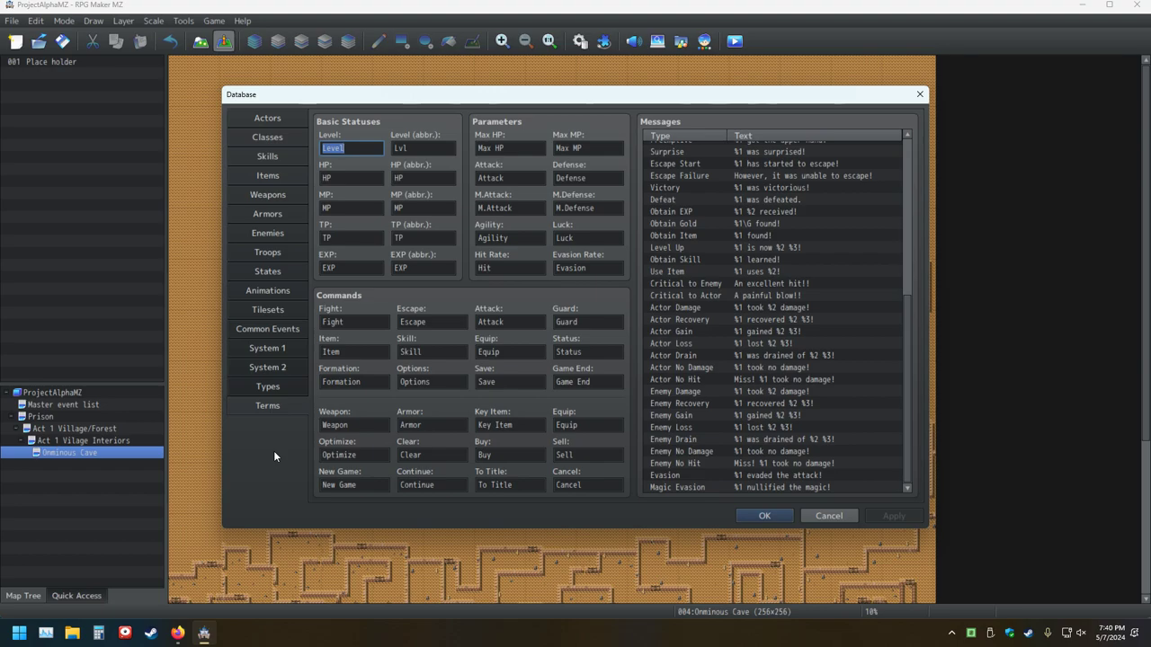
Step: Recheck the System 2 Advanced Settings, including Fallback Fonts, plus Types and Terms, and leave the Database without changes
{"action": "left_click", "coordinate": [278, 389]}
{"action": "left_click", "coordinate": [279, 369]}
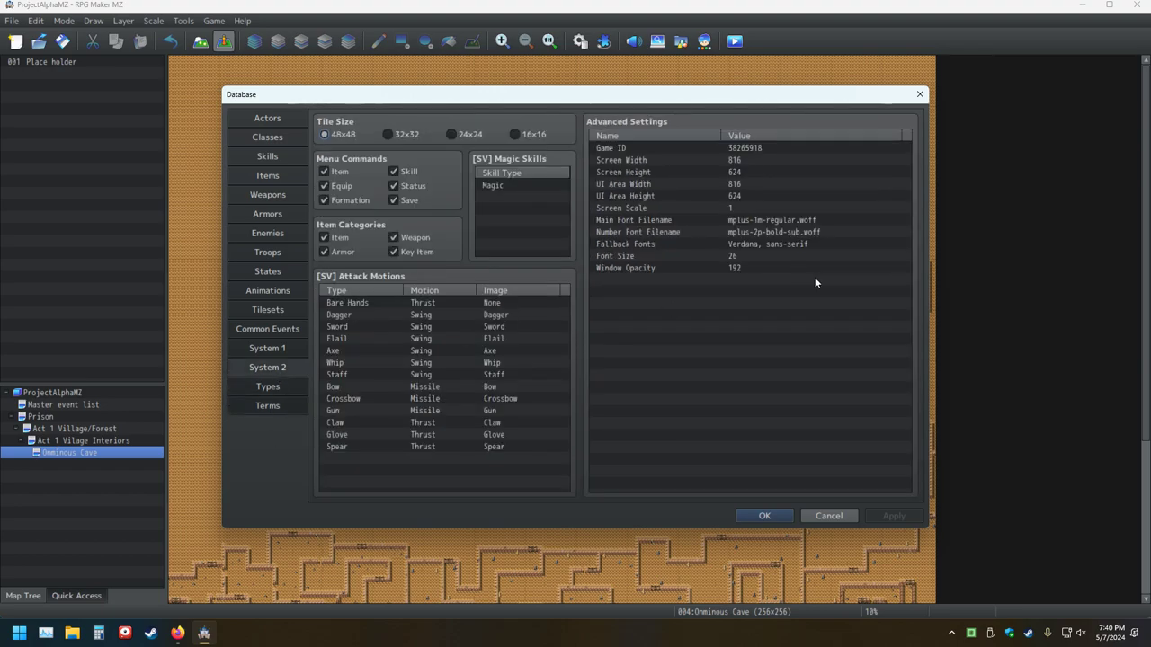
{"action": "left_click", "coordinate": [784, 245]}
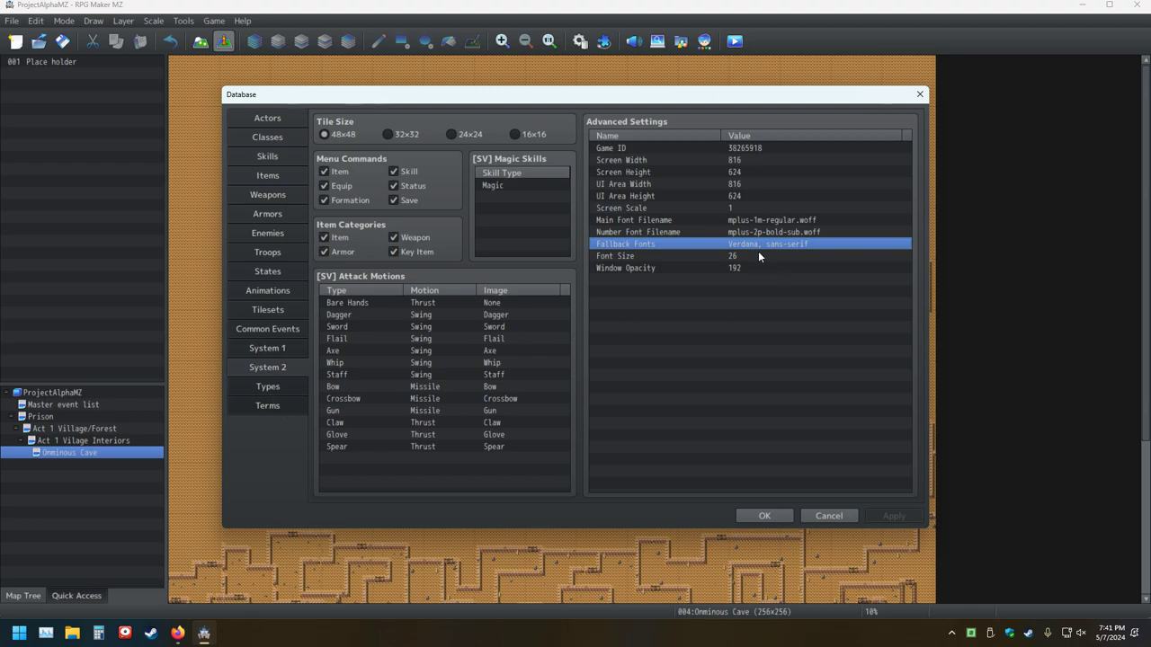
{"action": "left_click", "coordinate": [288, 388]}
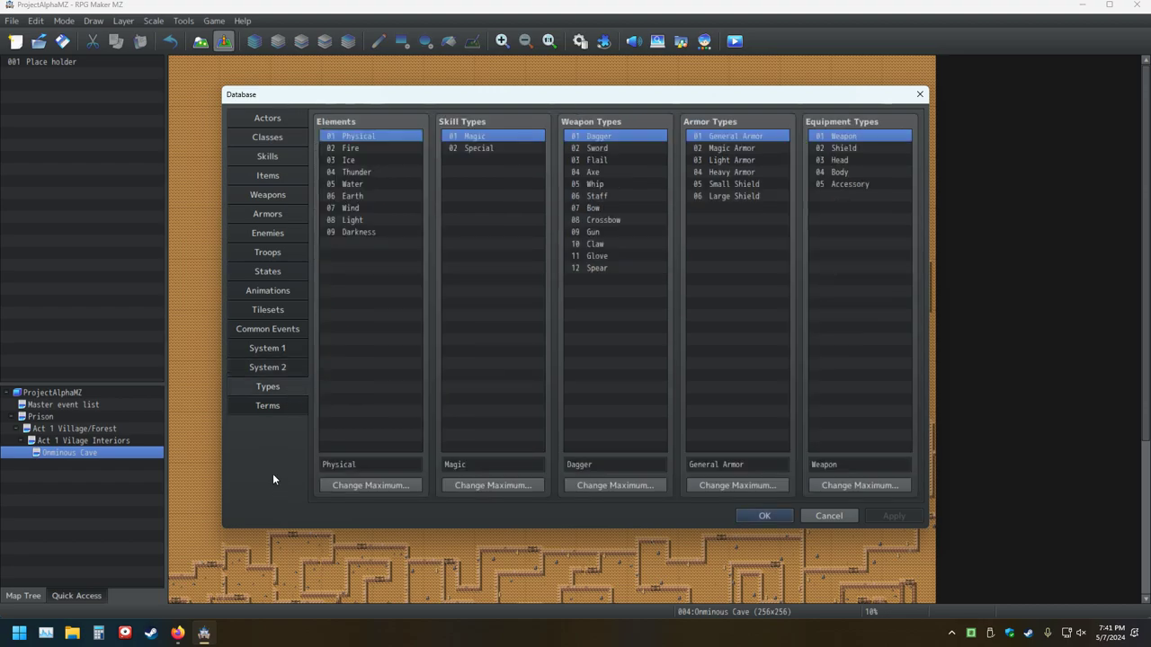
{"action": "left_click", "coordinate": [273, 409]}
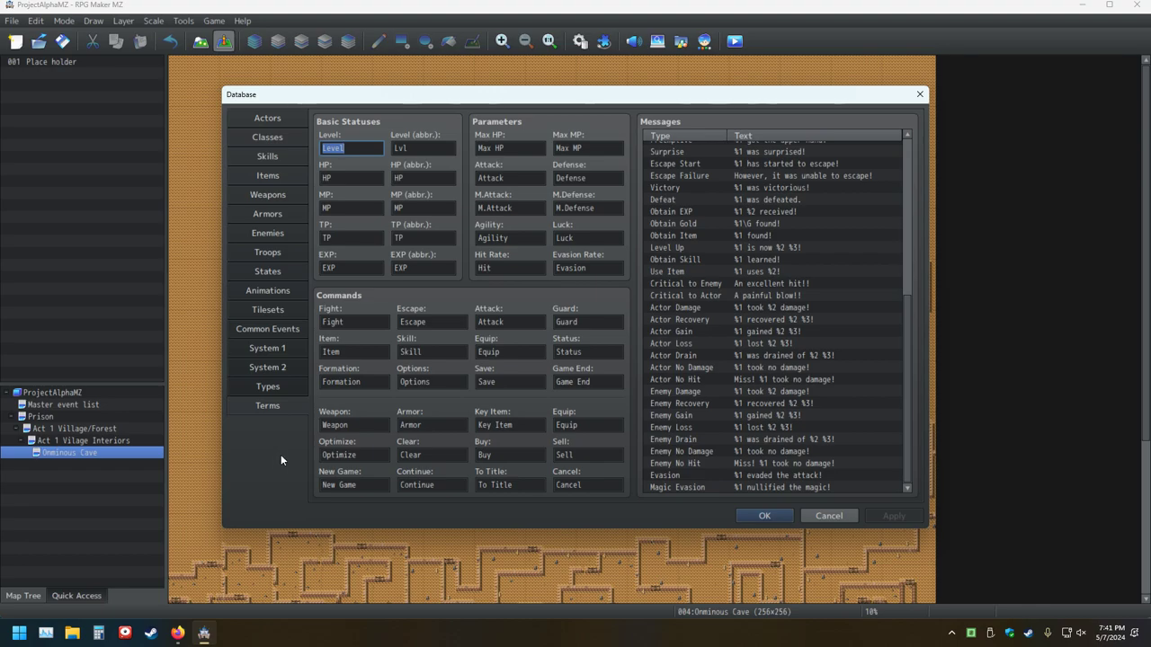
{"action": "left_click", "coordinate": [280, 391]}
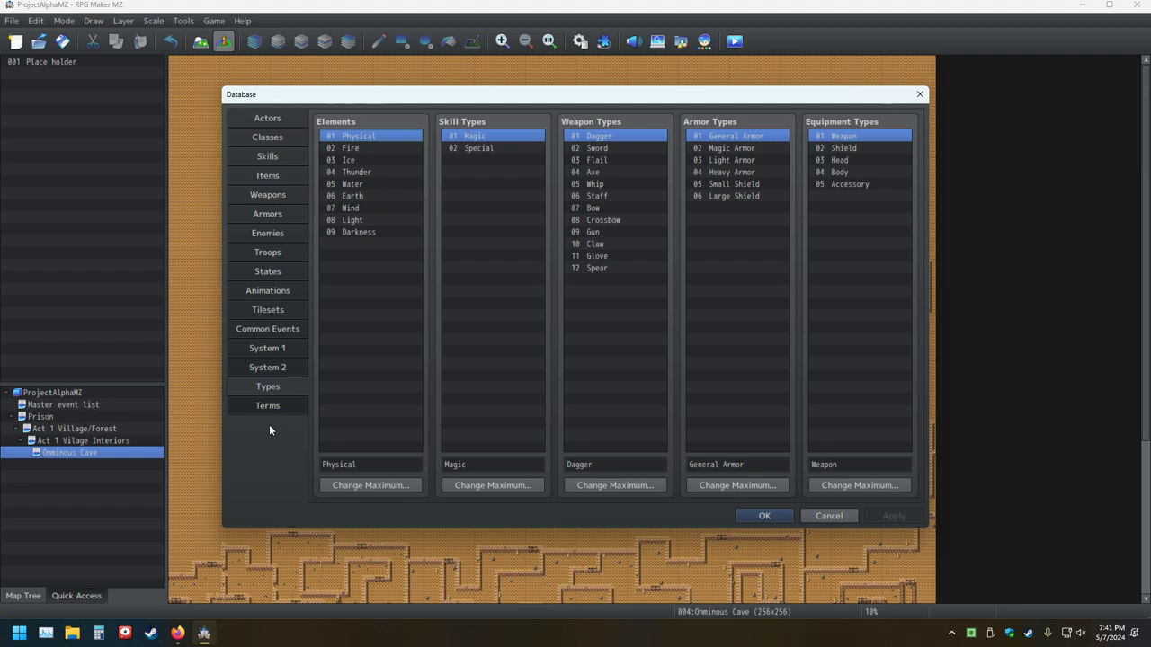
{"action": "left_click", "coordinate": [819, 518]}
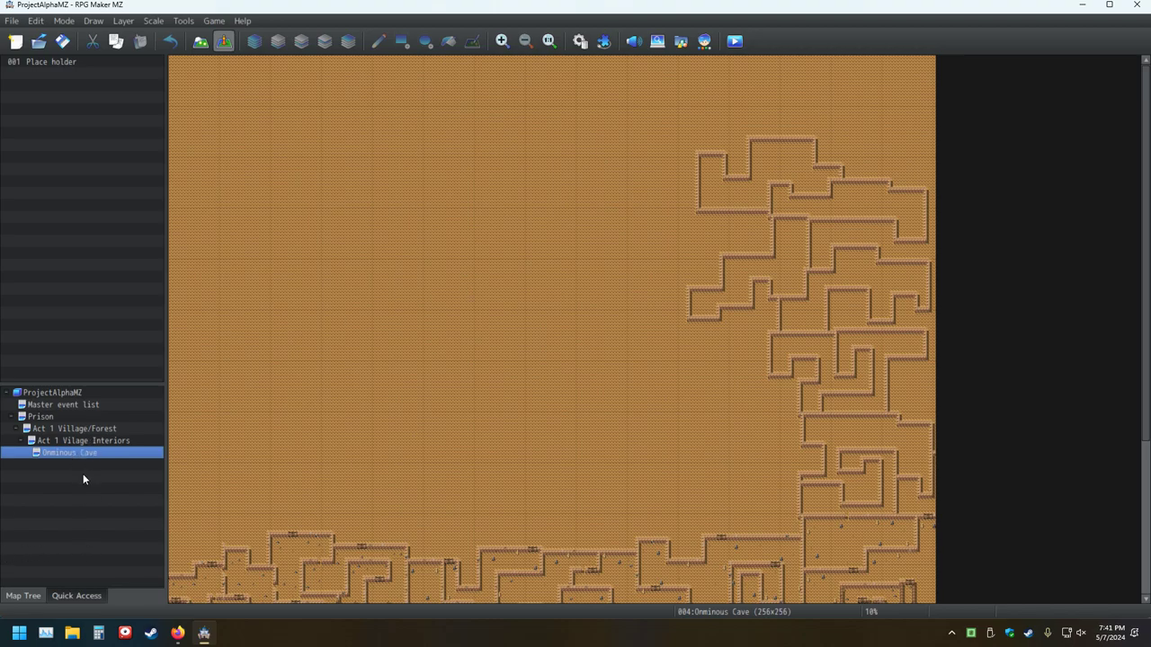
Step: Open the Ideas/Possible Changes event on the Master event list map and insert a new Comment command at the end of its contents
{"action": "left_click", "coordinate": [54, 405]}
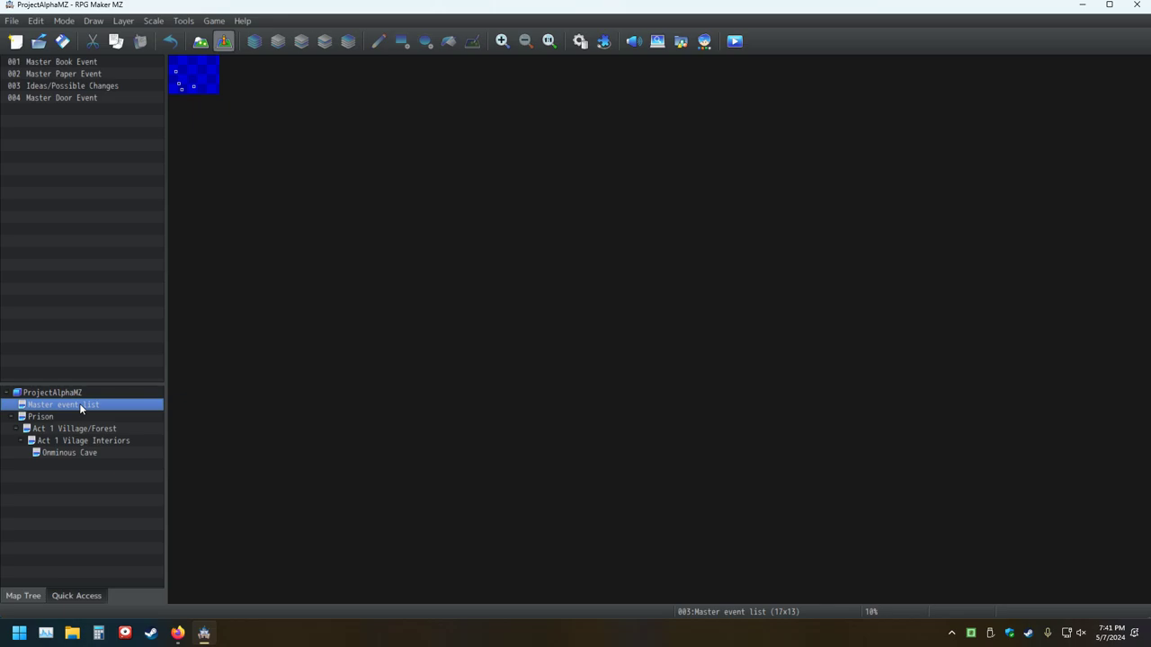
{"action": "double_click", "coordinate": [64, 90]}
{"action": "scroll", "coordinate": [629, 395], "scroll_direction": "down", "scroll_amount": 5}
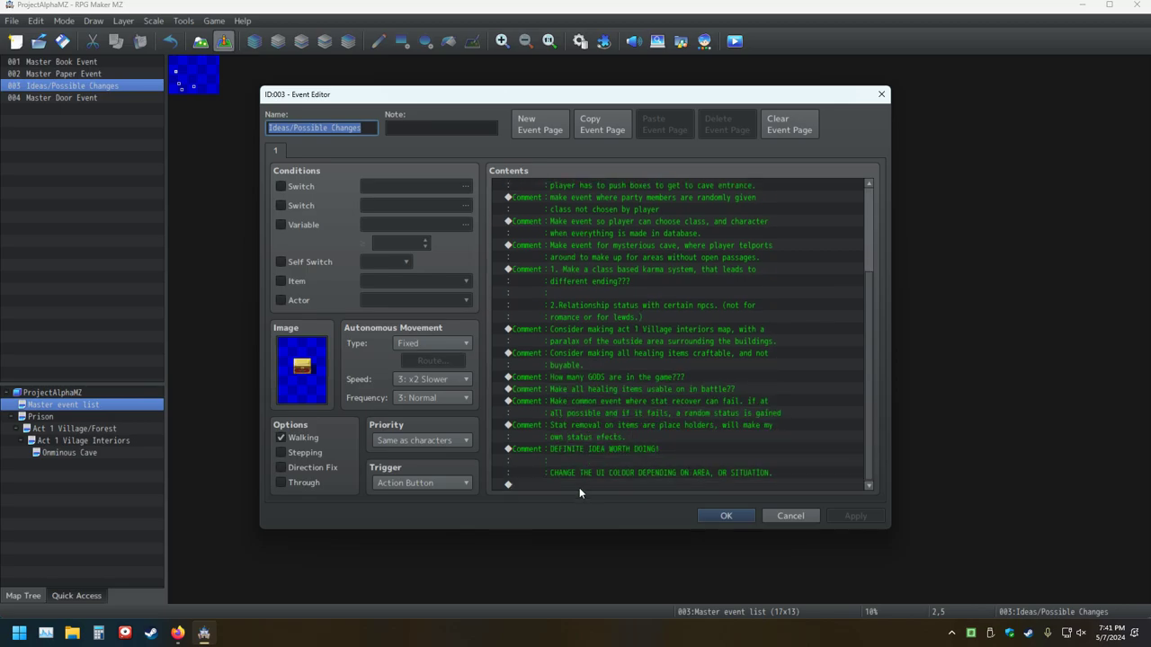
{"action": "double_click", "coordinate": [571, 484]}
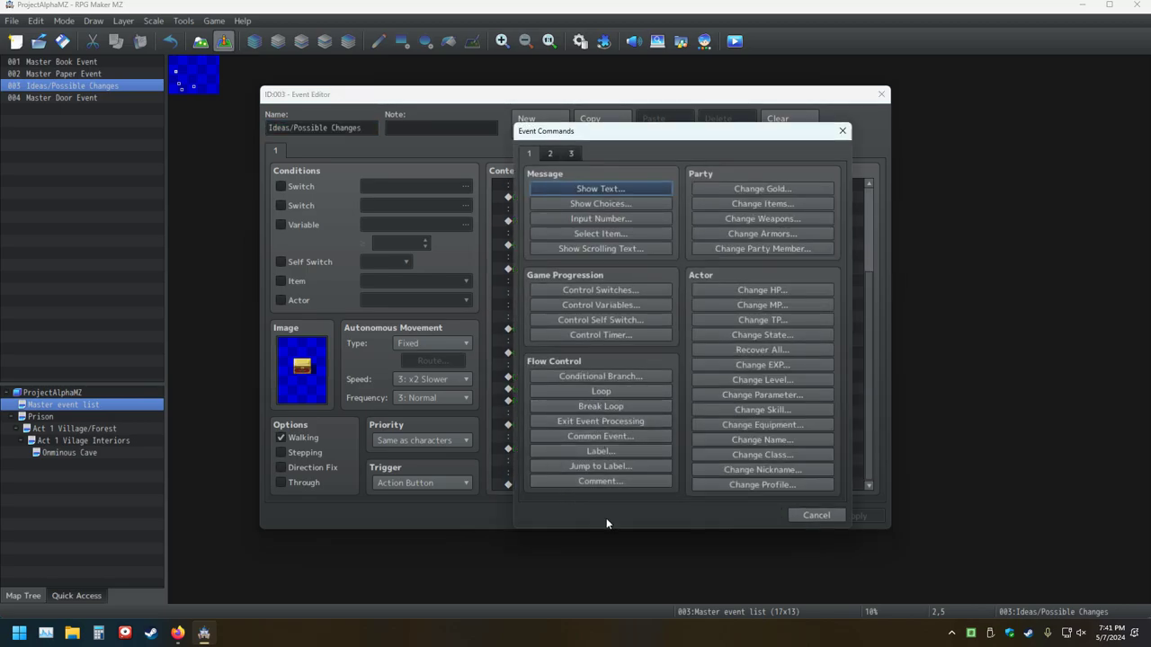
{"action": "left_click", "coordinate": [591, 482]}
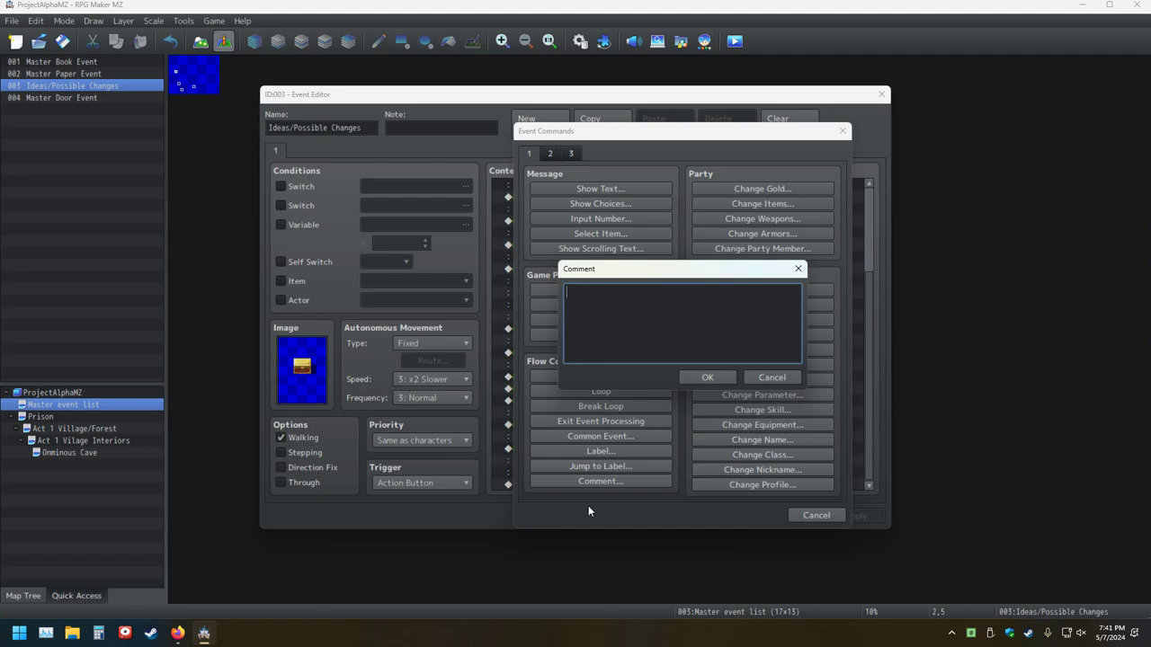
Step: Write the comment text "FIX THE BUG WHERE PRESSING AND HOLDING ACTION BUTTON ALLOWS GAME TO SPEED UP!! THIS IS NOT AN IDEA. THIS IS"
{"action": "type", "text": "FIX THE BUGG"}
{"action": "key", "text": "BackSpace"}
{"action": "type", "text": "WHERE PRESSING AND HO"}
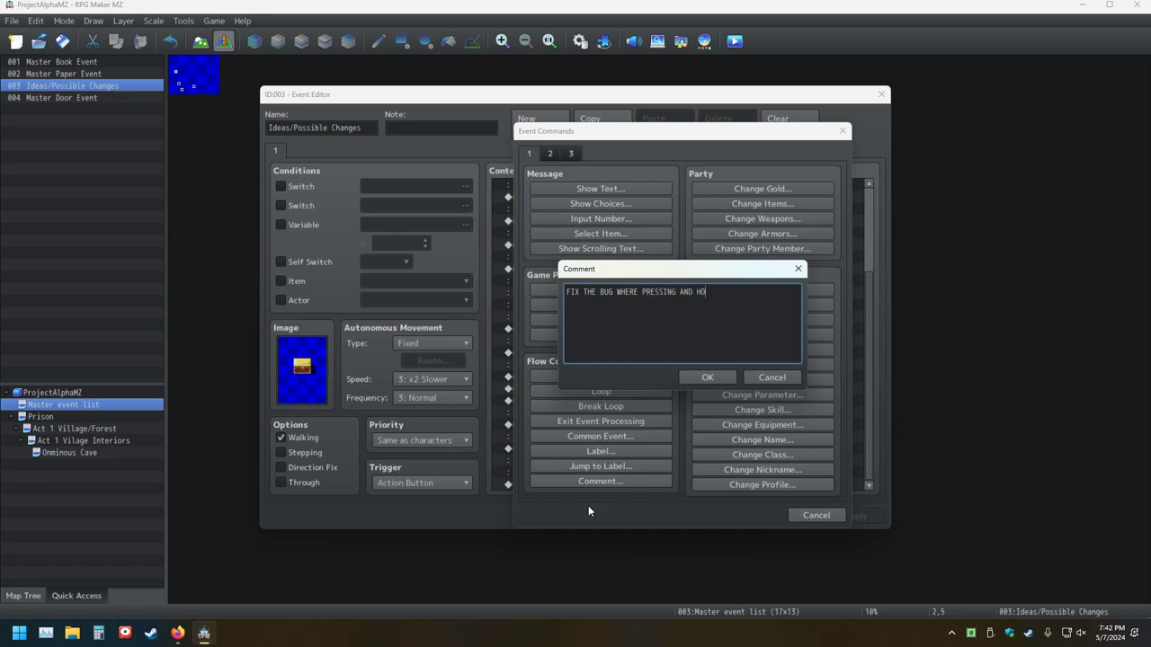
{"action": "type", "text": "LDING ACTION B"}
{"action": "type", "text": "UTTON"}
{"action": "type", "text": " ALLOWS"}
{"action": "type", "text": " GAME "}
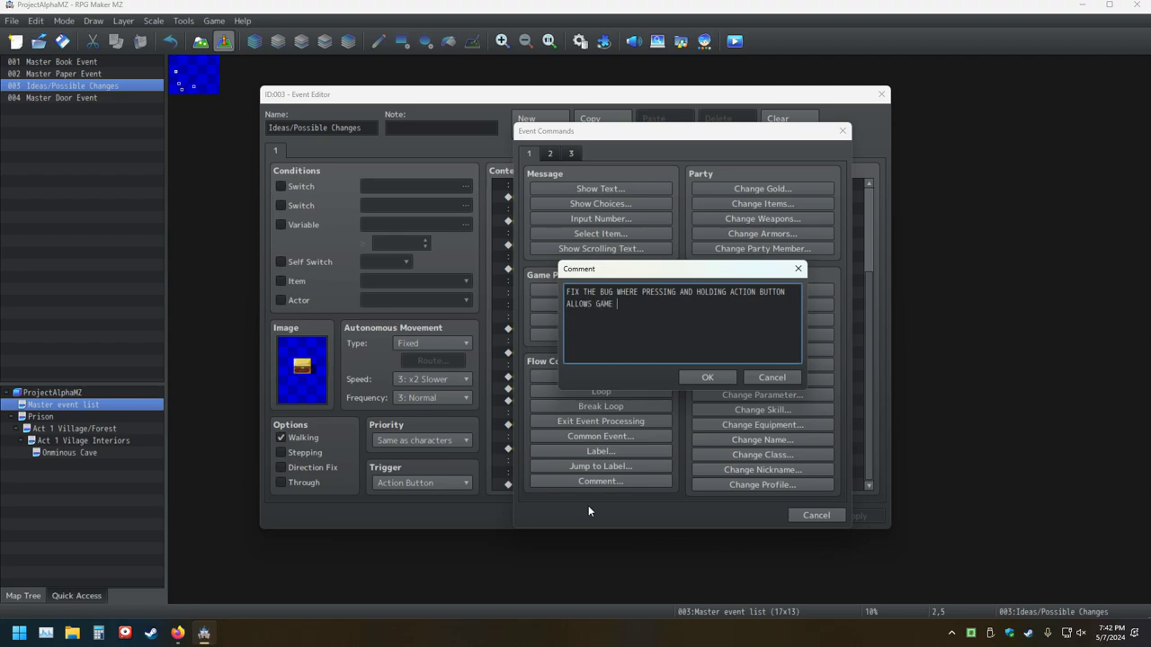
{"action": "type", "text": "TO SPEED UP!! THIS IS NOT AN IDEA. THIS IS A REQUIREMENT"}
{"action": "key", "text": "Return"}
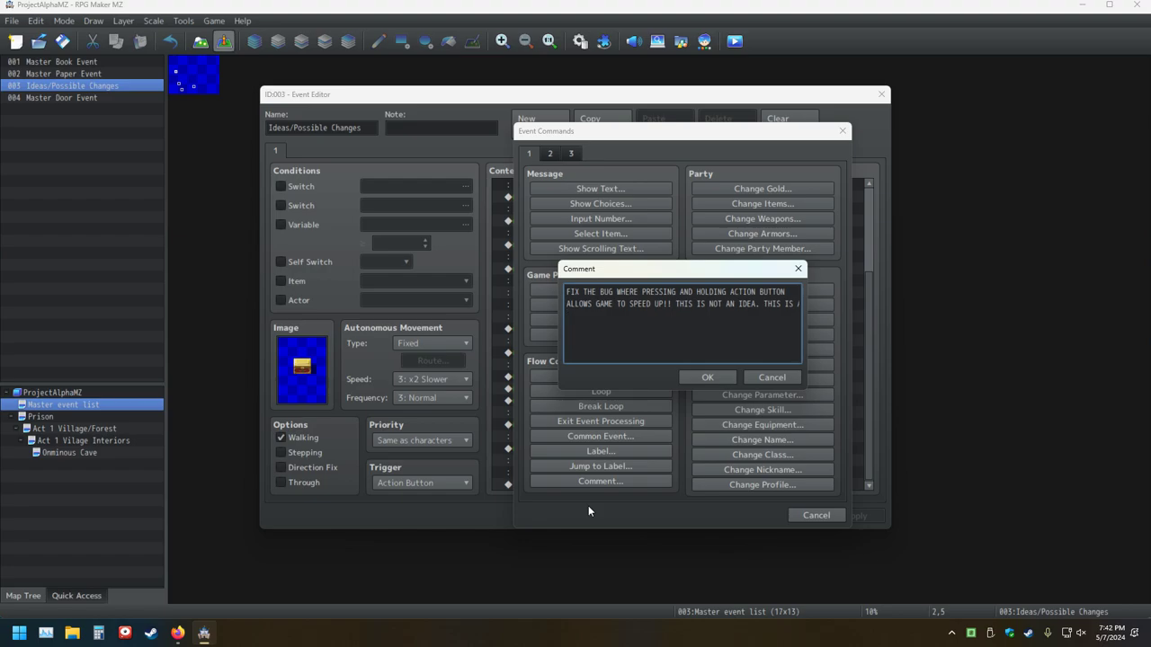
Step: Continue the comment on a new line with "A REQUIREMENT AND SHOULD HAVE BEEN FIXED BY RPG MAKER DEVS DAY 1!!!" and confirm the event
{"action": "key", "text": "Up"}
{"action": "key", "text": "Right"}
{"action": "key", "text": "Right"}
{"action": "key", "text": "Right"}
{"action": "key", "text": "BackSpace"}
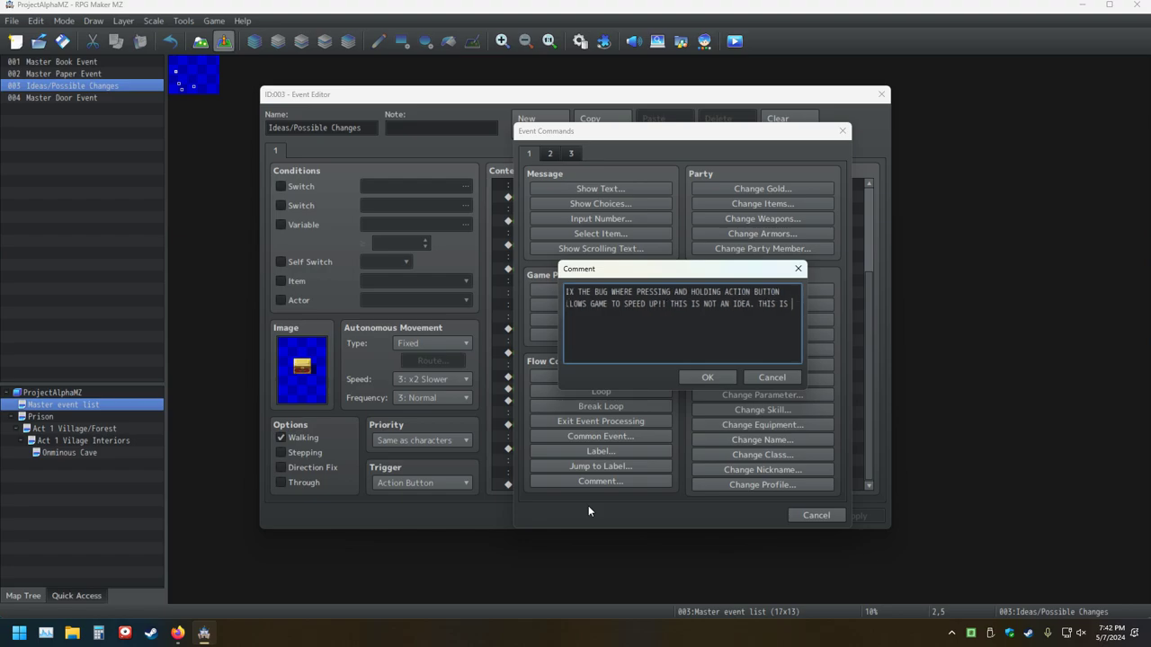
{"action": "key", "text": "Down"}
{"action": "type", "text": "A REQI"}
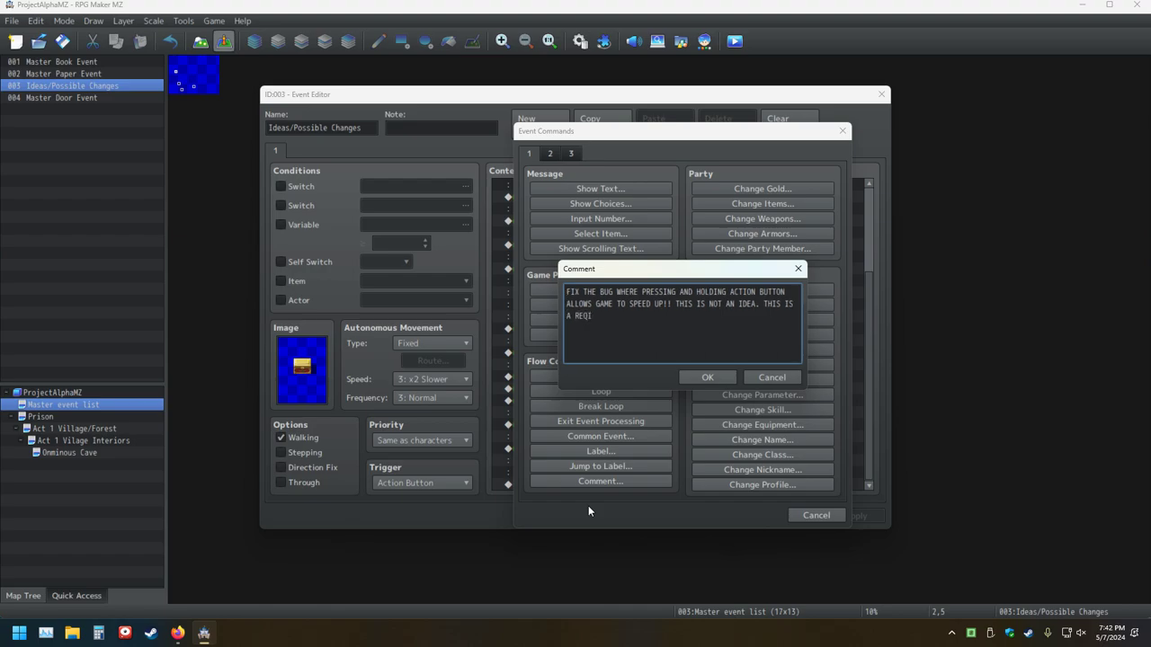
{"action": "key", "text": "BackSpace"}
{"action": "type", "text": "UIREMENT AND SHOULD HAVE BEEN FIXED BY RPG MAKER DEVS DA"}
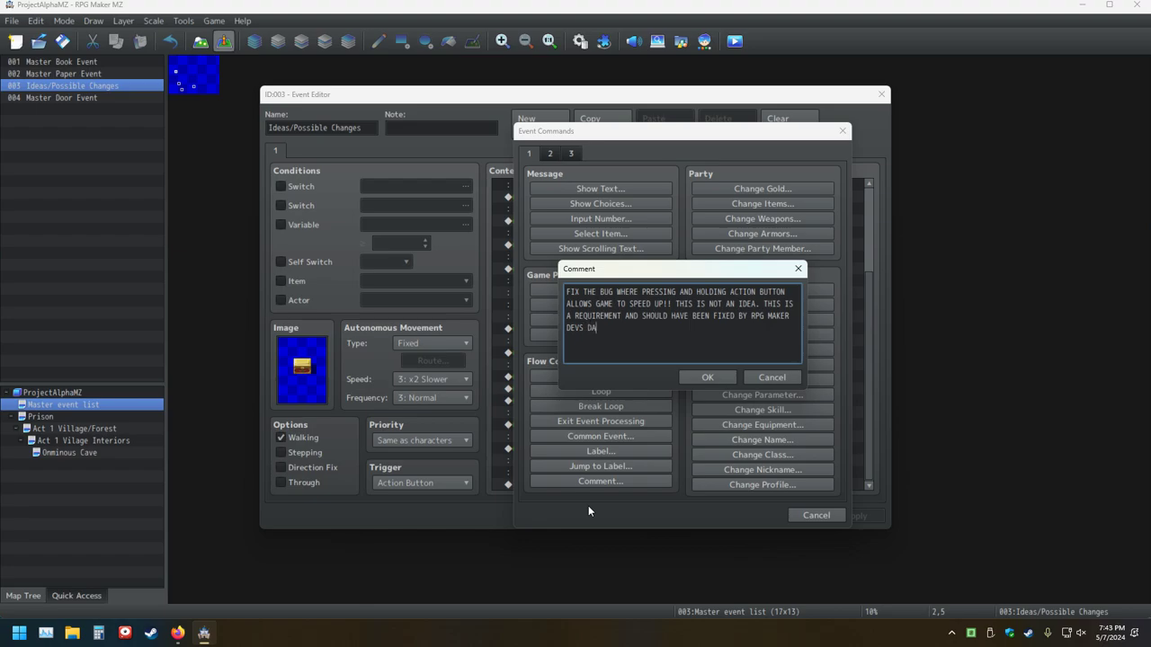
{"action": "type", "text": "Y 1!!!"}
{"action": "key", "text": "ctrl+Return"}
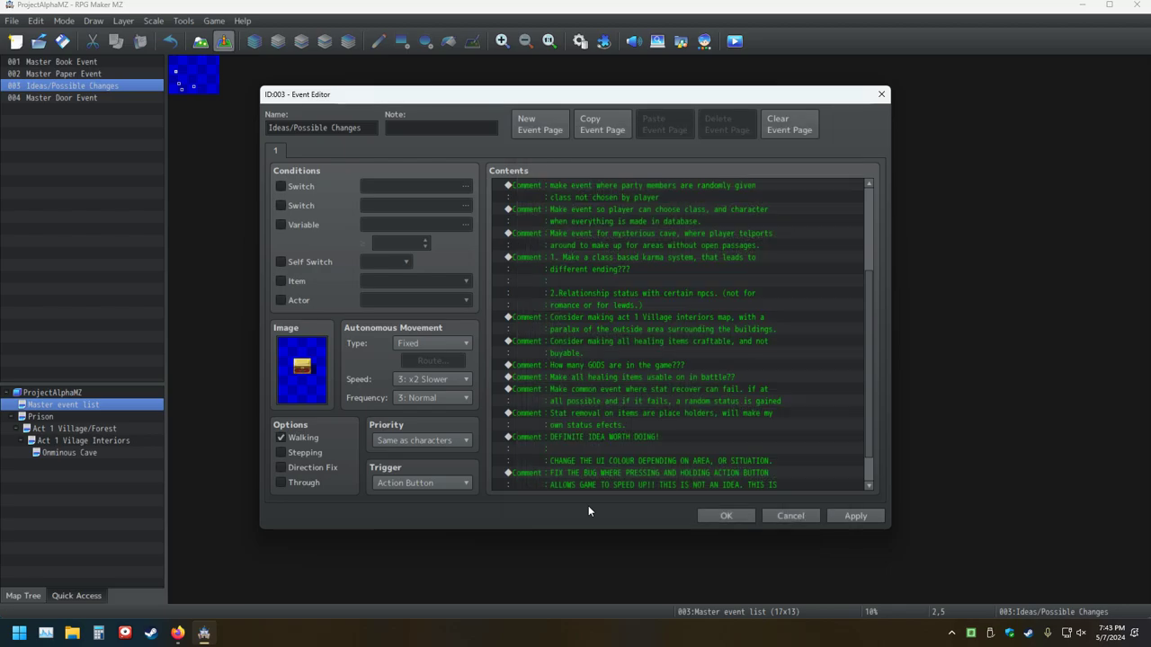
{"action": "left_click", "coordinate": [733, 520]}
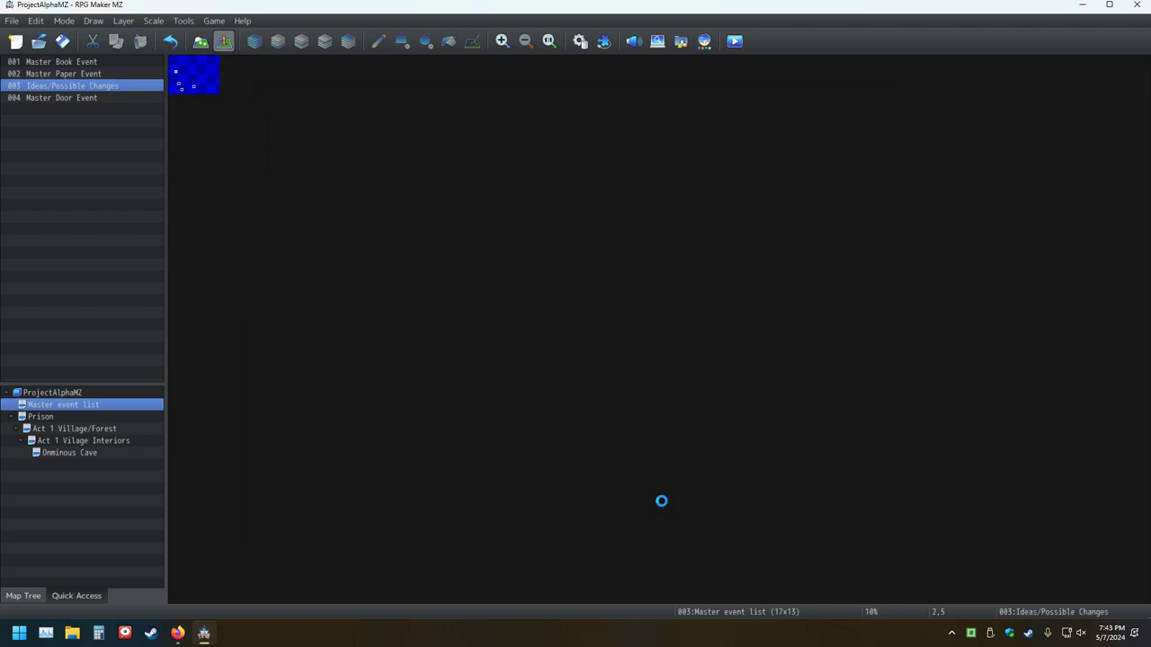
Step: Save the project, open the Onminous Cave map and save once more
{"action": "left_click", "coordinate": [65, 42]}
{"action": "left_click", "coordinate": [65, 452]}
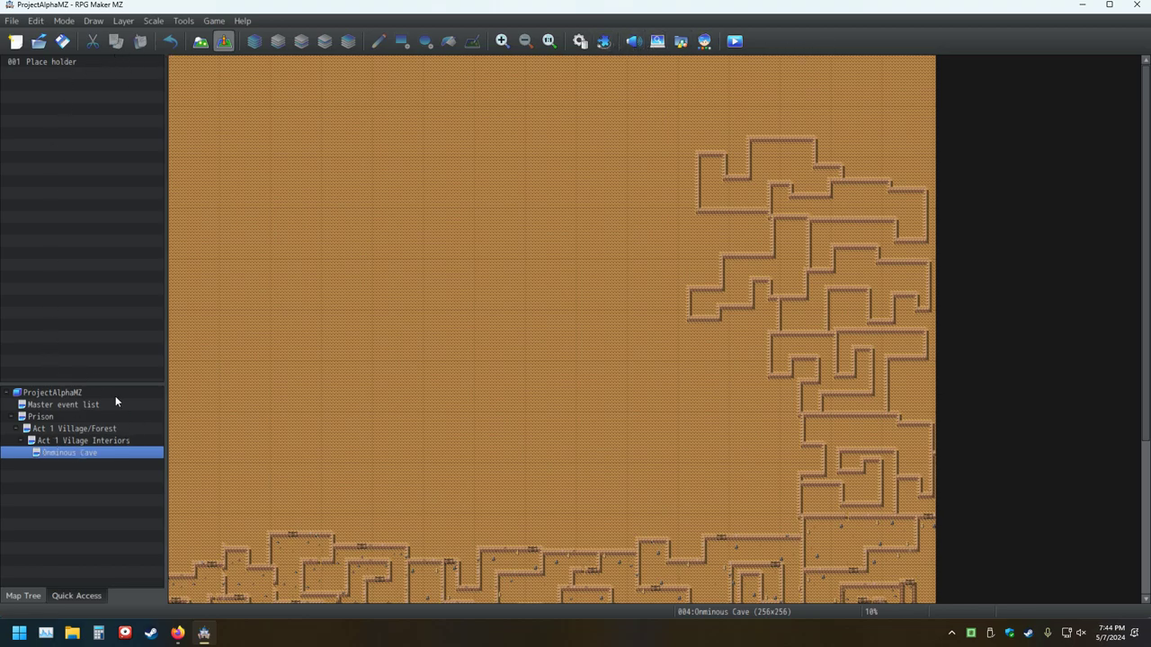
{"action": "left_click", "coordinate": [69, 45]}
Step: Examine the Onminous Cave map's unfinished upper area and the maze passages below it
{"action": "scroll", "coordinate": [660, 184], "scroll_direction": "up", "scroll_amount": 3, "text": "ctrl"}
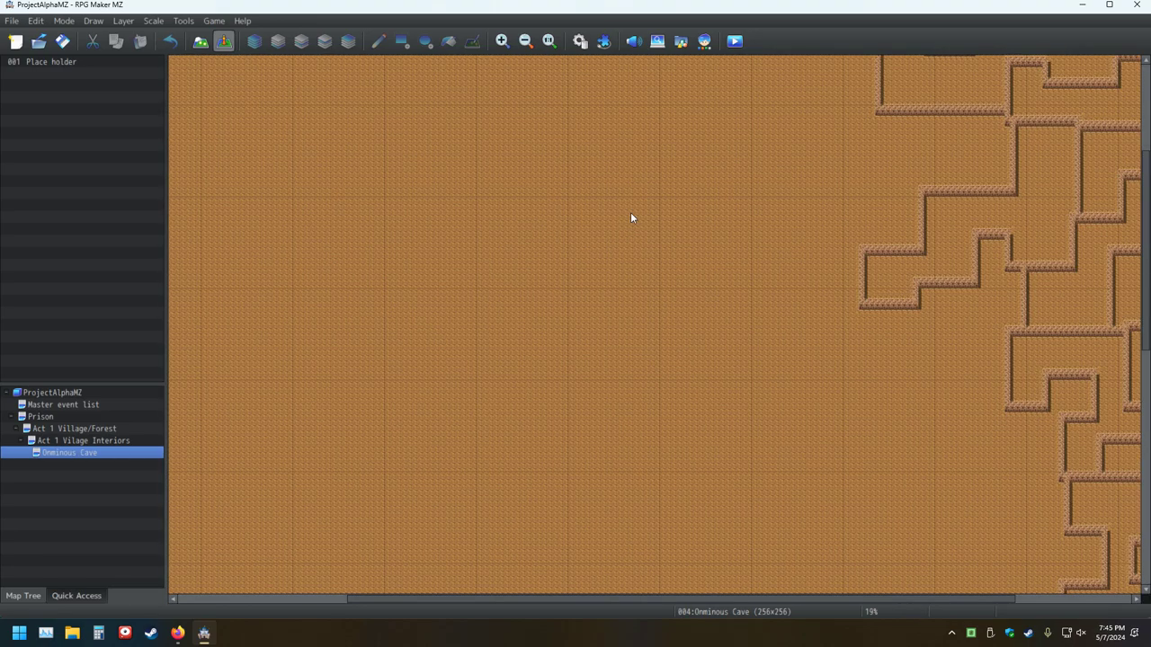
{"action": "scroll", "coordinate": [630, 217], "scroll_direction": "down", "scroll_amount": 3, "text": "ctrl"}
{"action": "scroll", "coordinate": [627, 219], "scroll_direction": "down", "scroll_amount": 3}
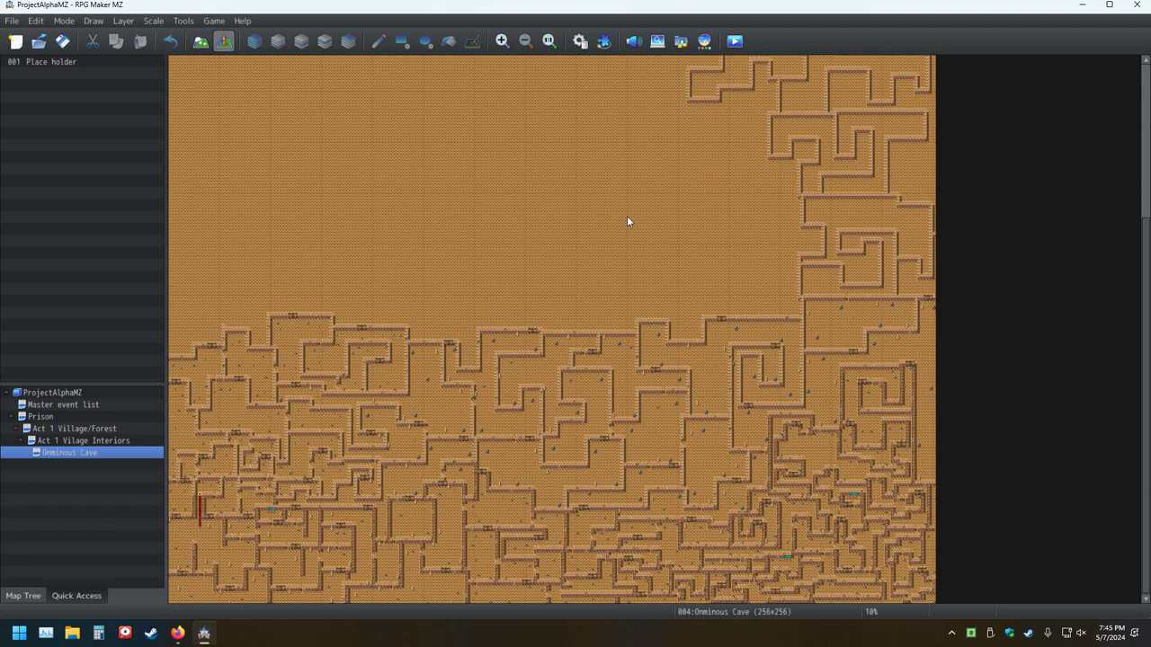
{"action": "scroll", "coordinate": [628, 220], "scroll_direction": "up", "scroll_amount": 2}
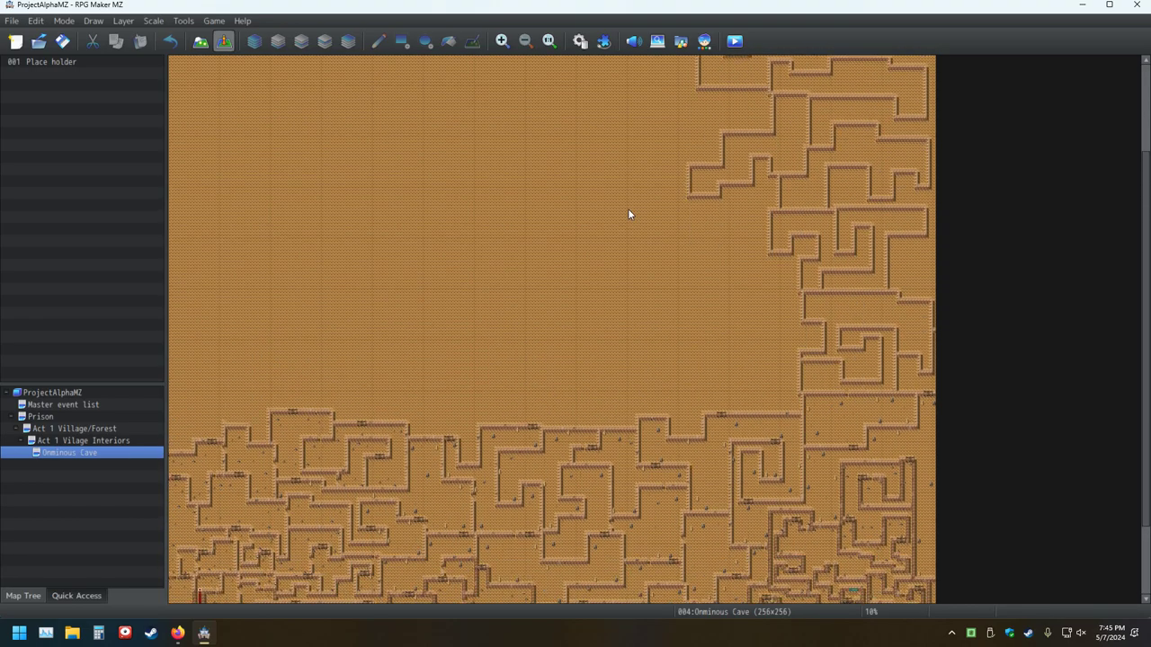
{"action": "scroll", "coordinate": [628, 214], "scroll_direction": "down", "scroll_amount": 2}
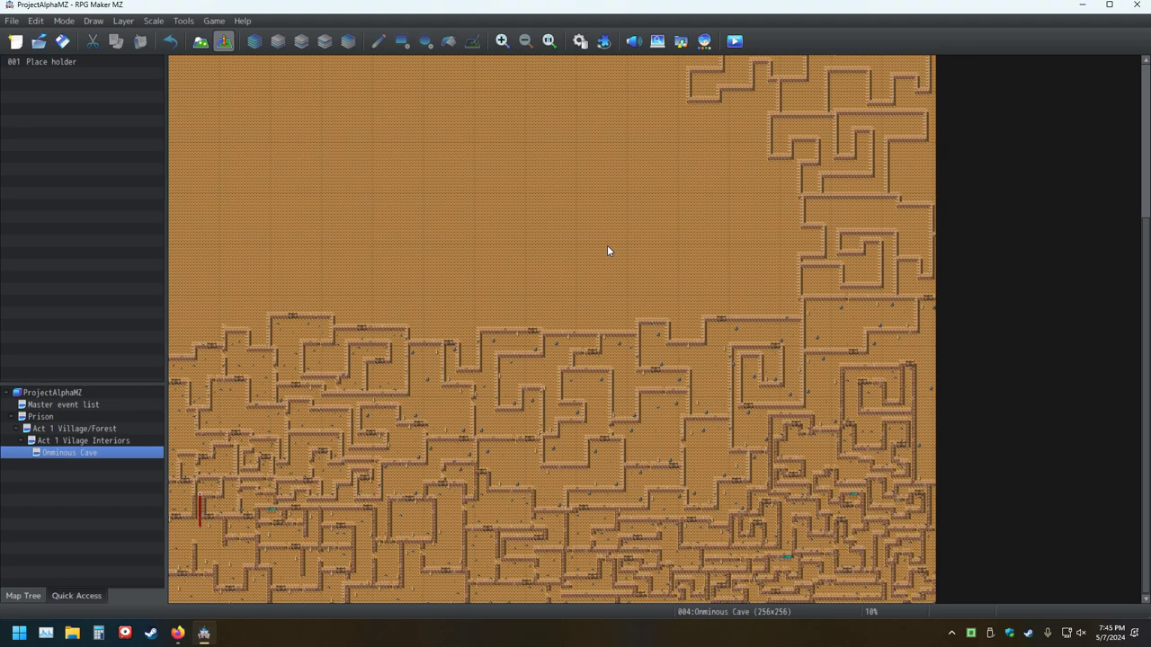
{"action": "scroll", "coordinate": [606, 248], "scroll_direction": "up", "scroll_amount": 1}
{"action": "scroll", "coordinate": [607, 245], "scroll_direction": "down", "scroll_amount": 1}
{"action": "scroll", "coordinate": [628, 268], "scroll_direction": "up", "scroll_amount": 8}
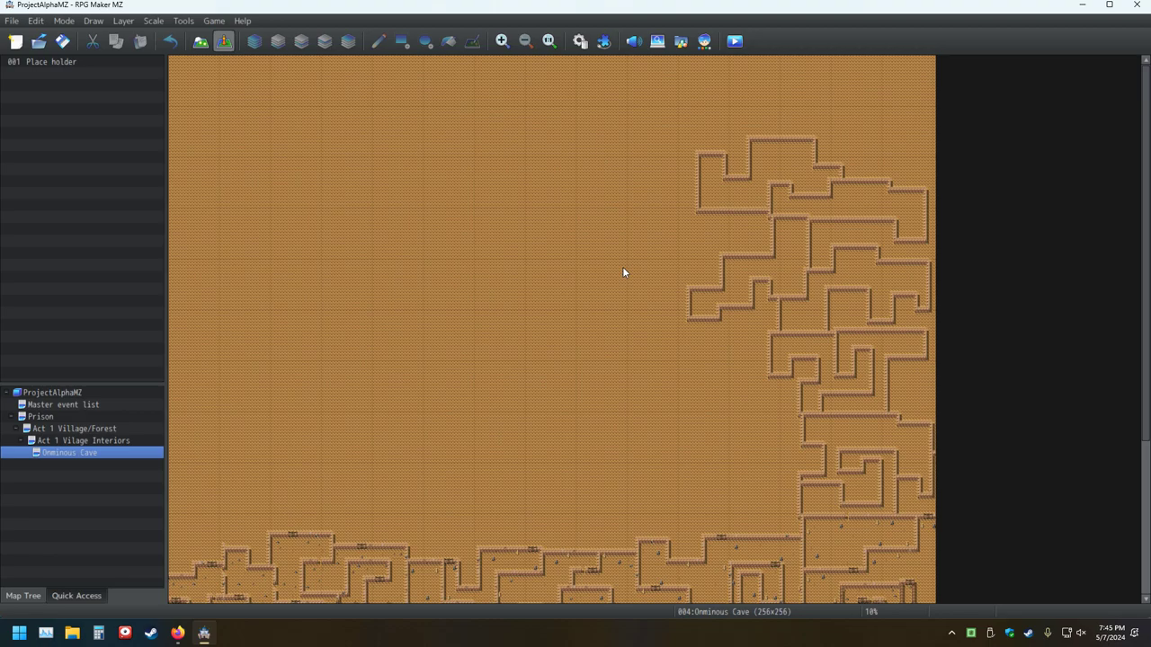
Step: Switch the Onminous Cave map to map editing mode and look through its A tiles
{"action": "left_click", "coordinate": [200, 40]}
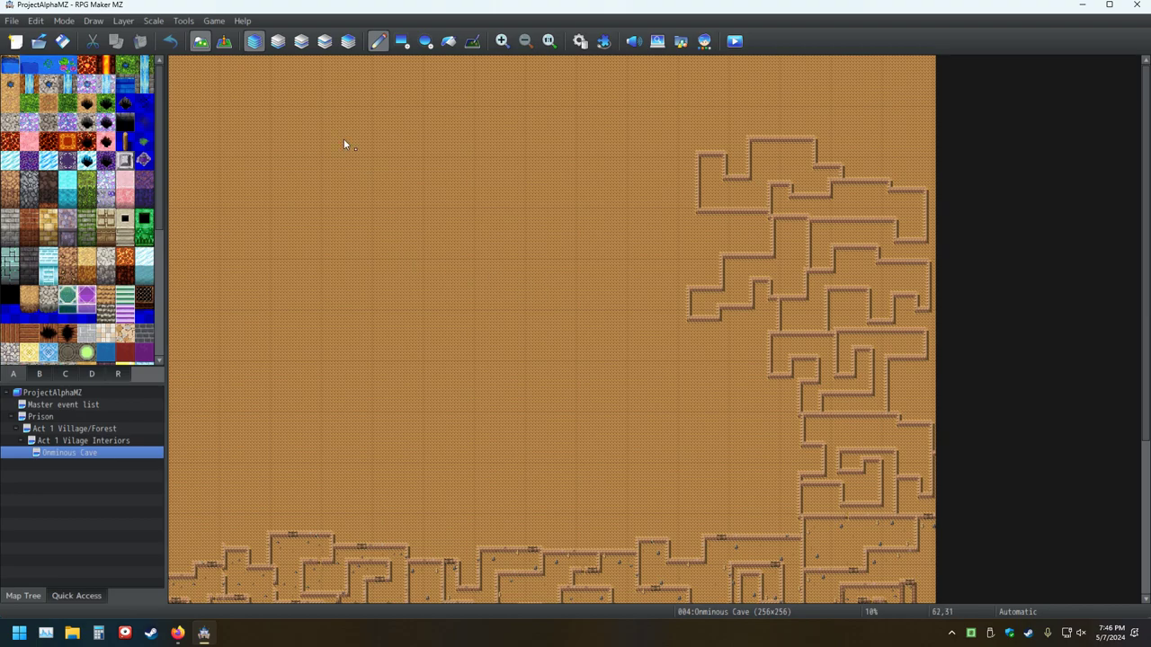
{"action": "scroll", "coordinate": [95, 225], "scroll_direction": "down", "scroll_amount": 2}
{"action": "scroll", "coordinate": [96, 225], "scroll_direction": "down", "scroll_amount": 5}
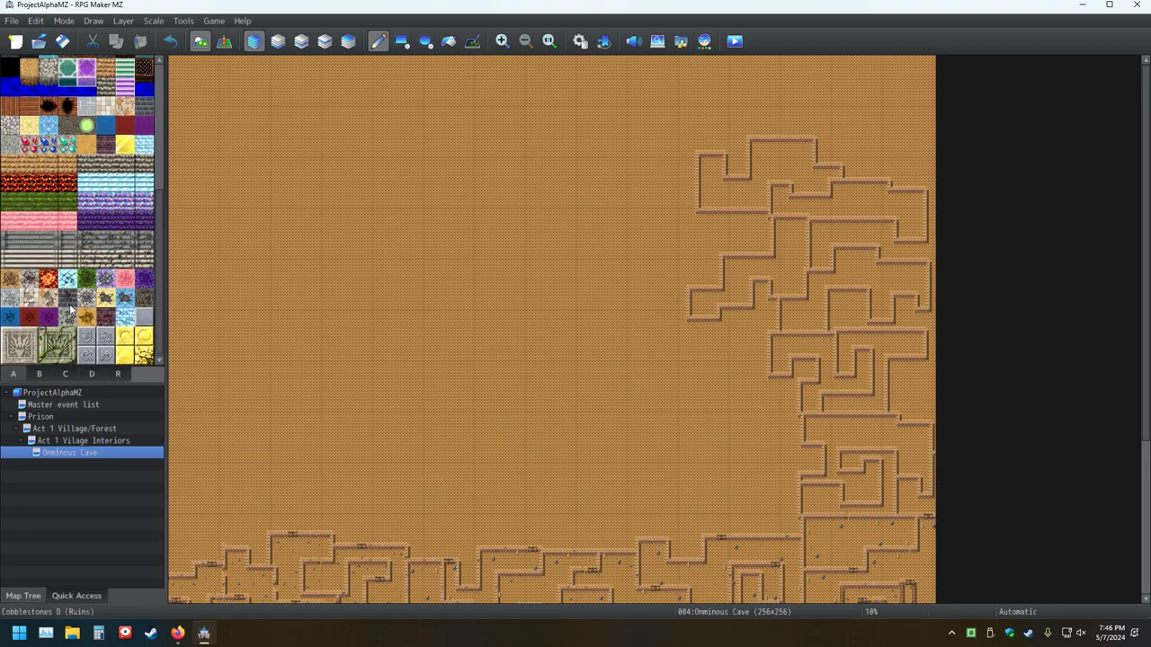
{"action": "scroll", "coordinate": [54, 288], "scroll_direction": "up", "scroll_amount": 6}
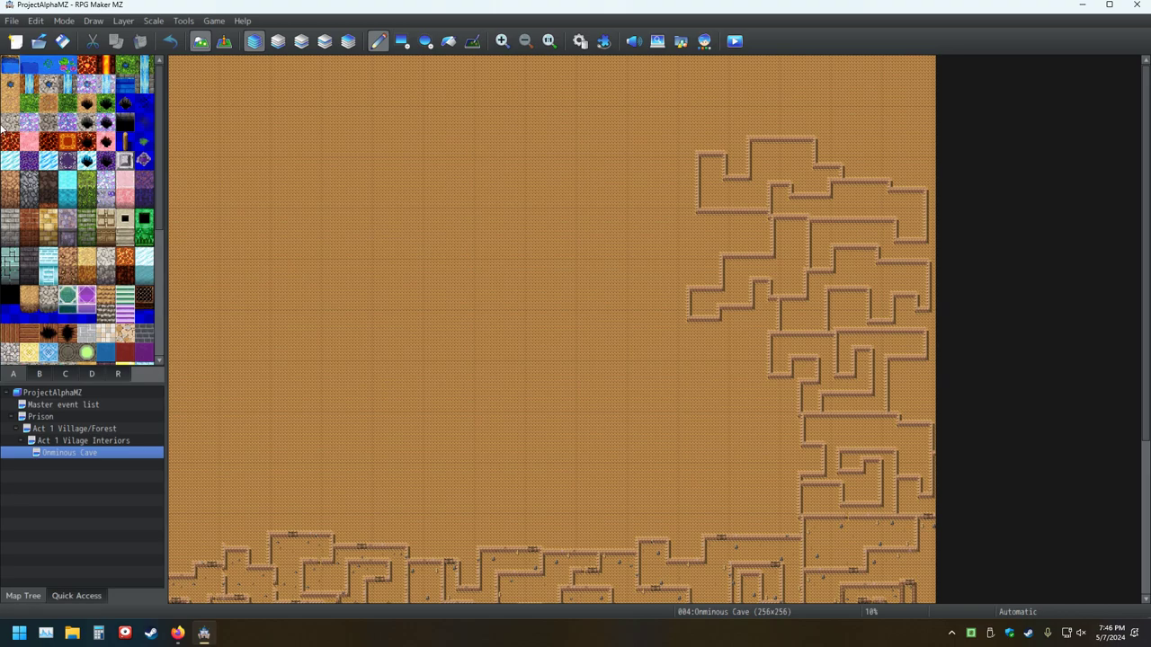
Step: Try flood-filling the open ground around the cave maze with the blue pool tile, and undo the fill
{"action": "left_click", "coordinate": [126, 86]}
{"action": "left_click", "coordinate": [448, 42]}
{"action": "left_click", "coordinate": [381, 165]}
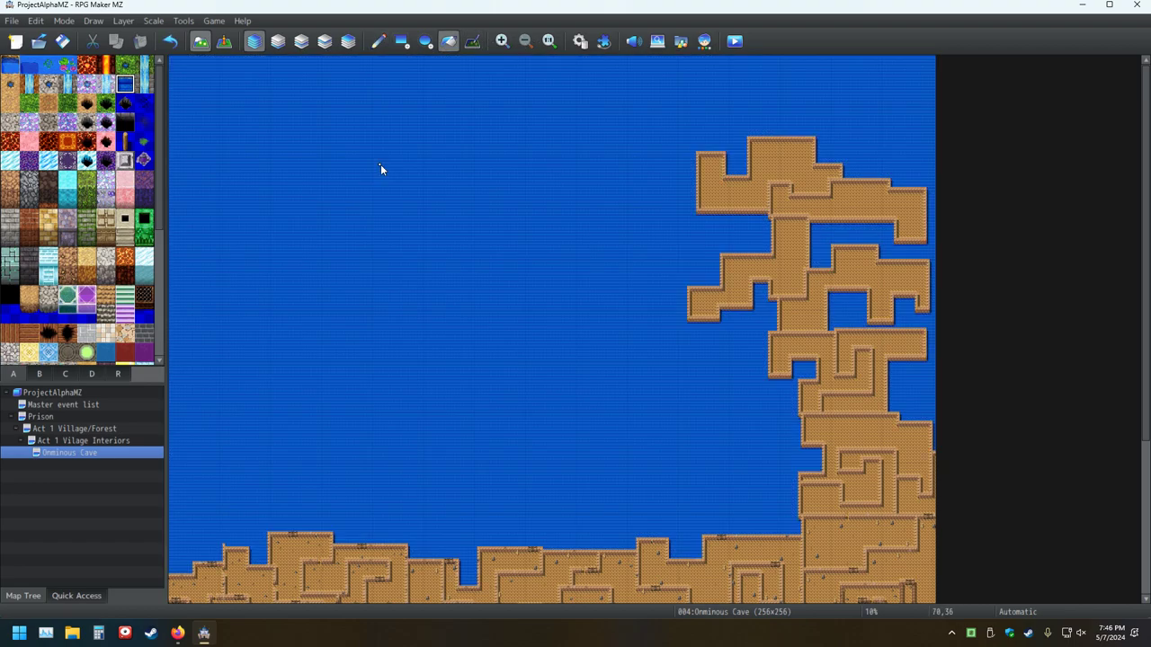
{"action": "left_click", "coordinate": [170, 42]}
Step: Draw a rectangle of the blue pool tile in the map's empty upper-left area and inspect its edges at 100% zoom
{"action": "left_click", "coordinate": [402, 41]}
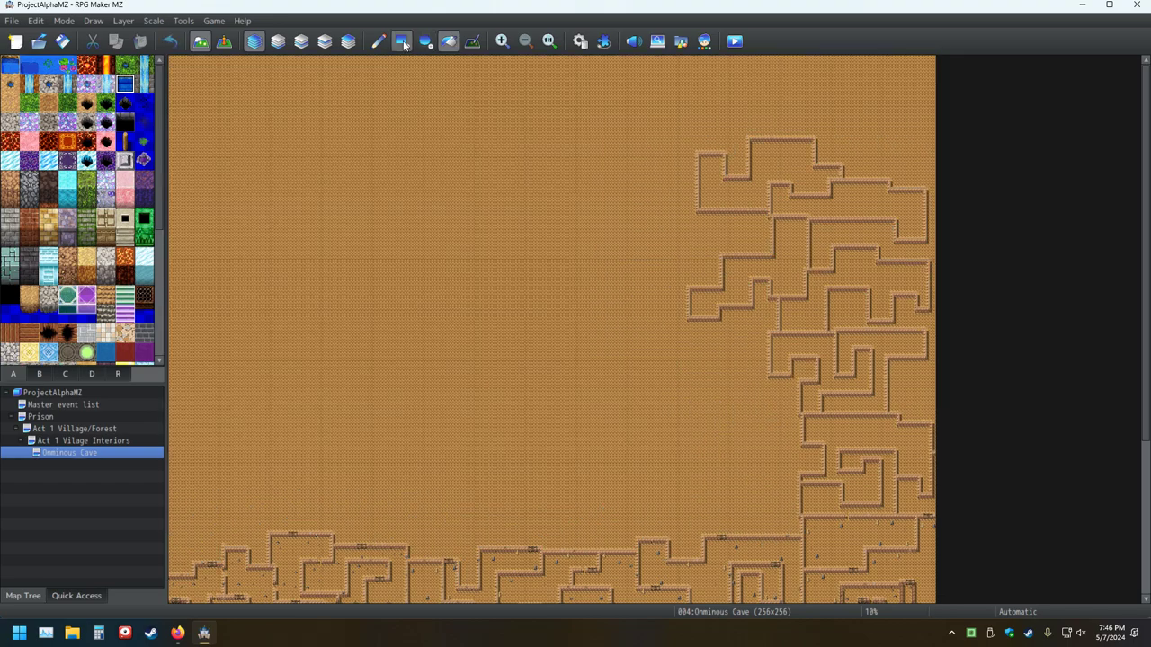
{"action": "left_click_drag", "start_coordinate": [266, 126], "coordinate": [347, 191]}
{"action": "left_click", "coordinate": [550, 42]}
{"action": "middle_click", "coordinate": [485, 153]}
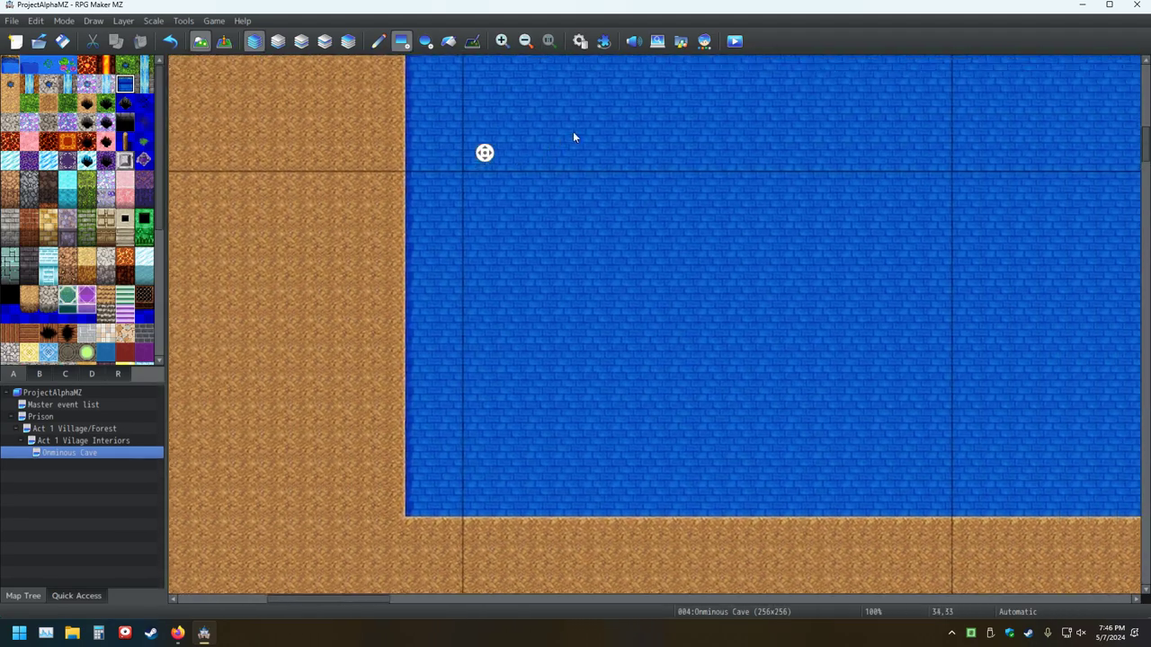
{"action": "middle_click", "coordinate": [522, 138]}
{"action": "middle_click", "coordinate": [520, 139]}
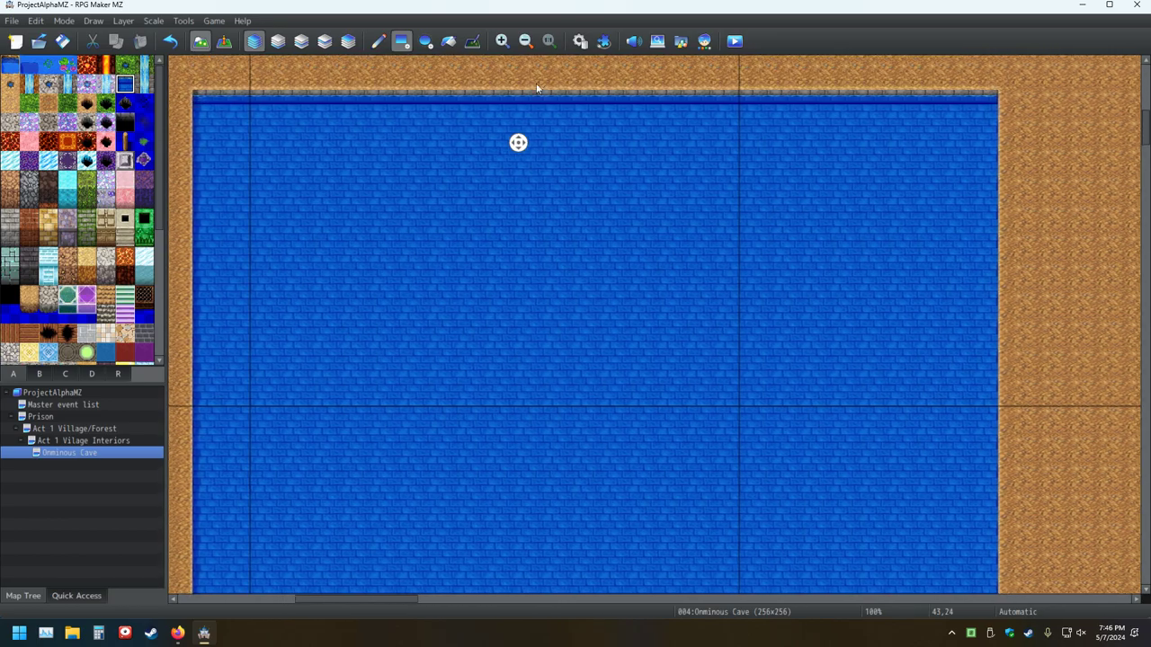
{"action": "middle_click", "coordinate": [536, 82]}
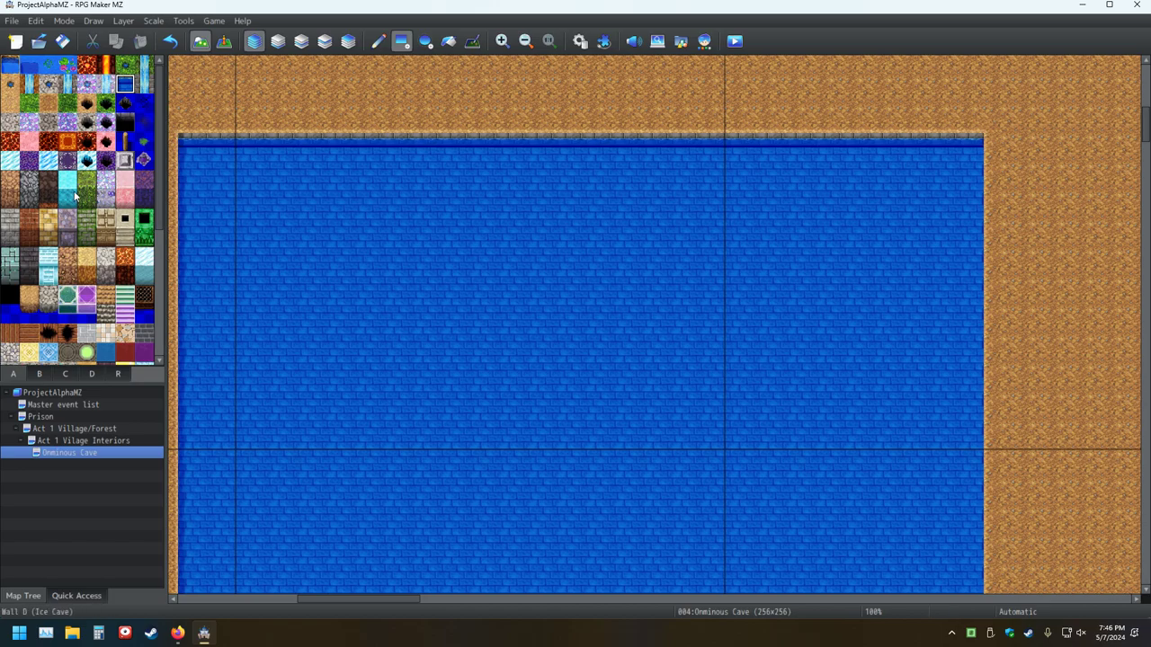
Step: Try a square patch of the green overlay tile inside the blue pool, and undo it
{"action": "left_click", "coordinate": [144, 141]}
{"action": "left_click", "coordinate": [300, 264]}
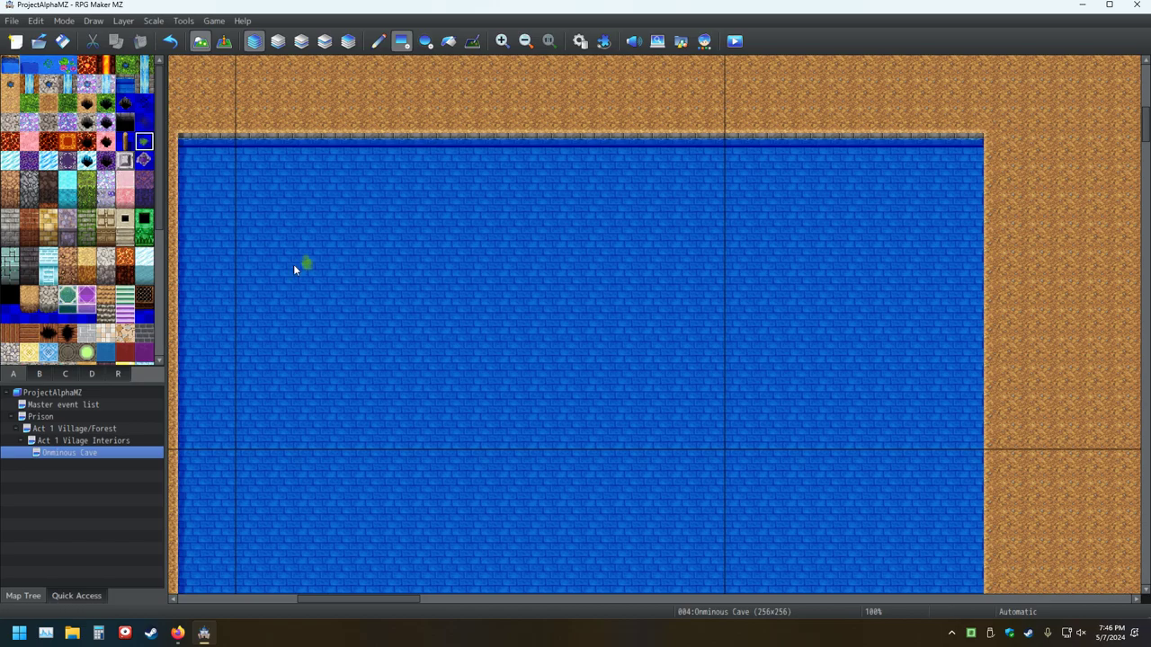
{"action": "left_click_drag", "start_coordinate": [278, 231], "coordinate": [399, 360]}
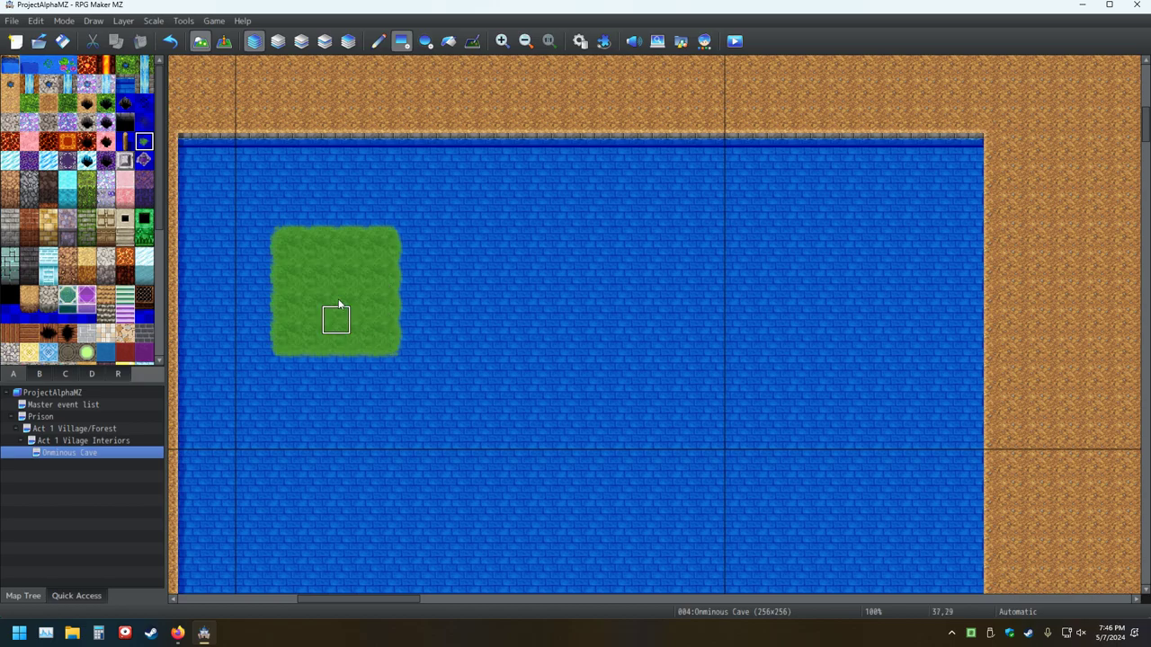
{"action": "left_click", "coordinate": [170, 40]}
{"action": "left_click", "coordinate": [170, 40]}
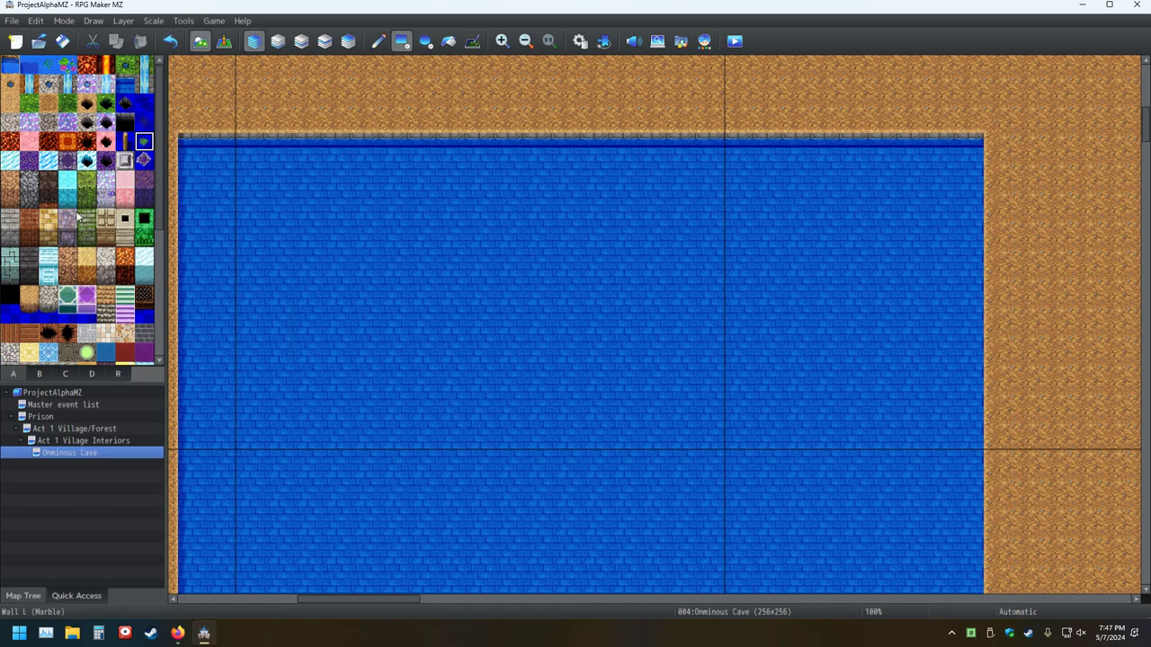
Step: Look through the cave tileset's B, C and D tiles and return to the A tiles
{"action": "left_click", "coordinate": [39, 373]}
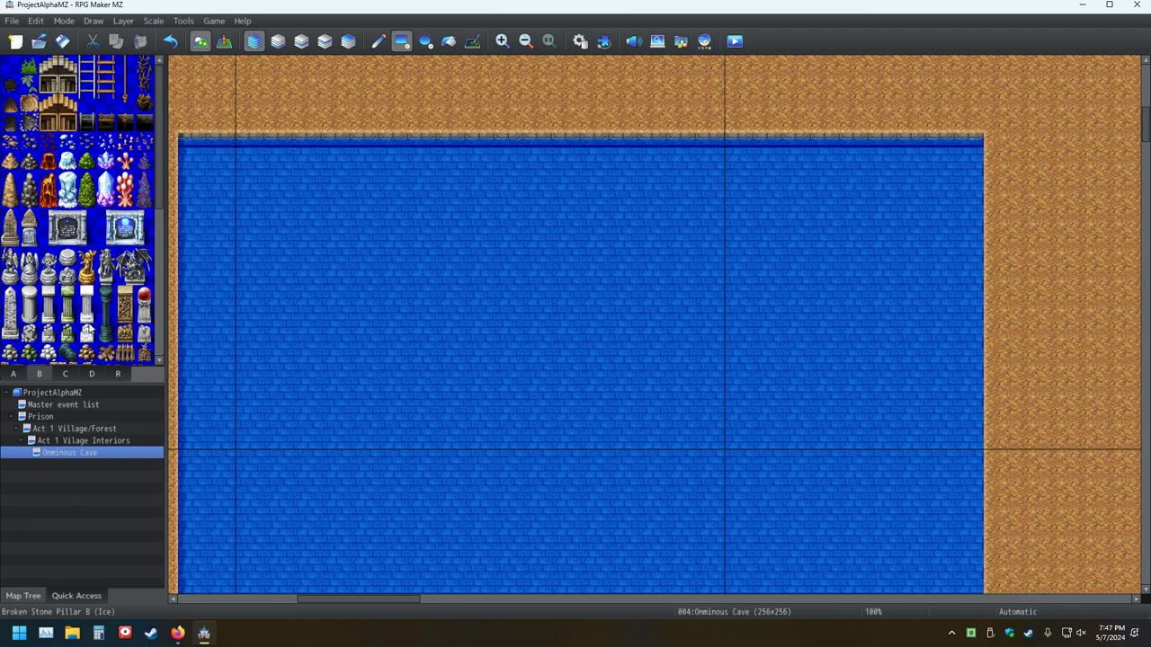
{"action": "scroll", "coordinate": [86, 328], "scroll_direction": "down", "scroll_amount": 3}
{"action": "scroll", "coordinate": [83, 328], "scroll_direction": "down", "scroll_amount": 2}
{"action": "scroll", "coordinate": [83, 322], "scroll_direction": "down", "scroll_amount": 10}
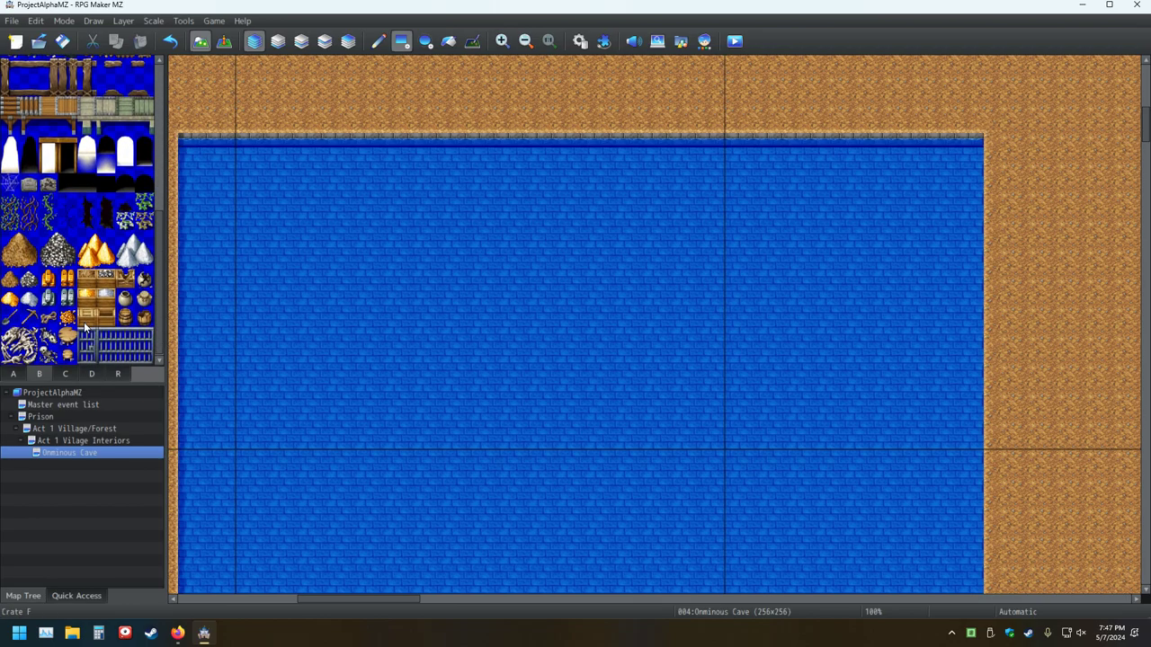
{"action": "left_click", "coordinate": [67, 374]}
{"action": "left_click", "coordinate": [91, 374]}
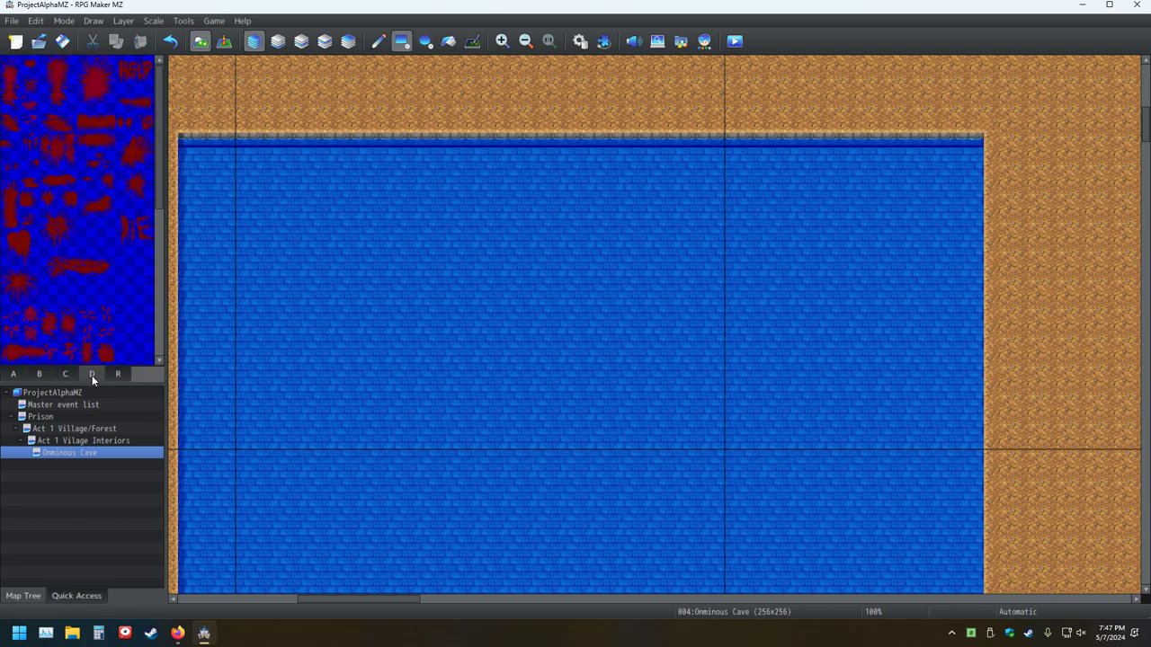
{"action": "left_click", "coordinate": [13, 374]}
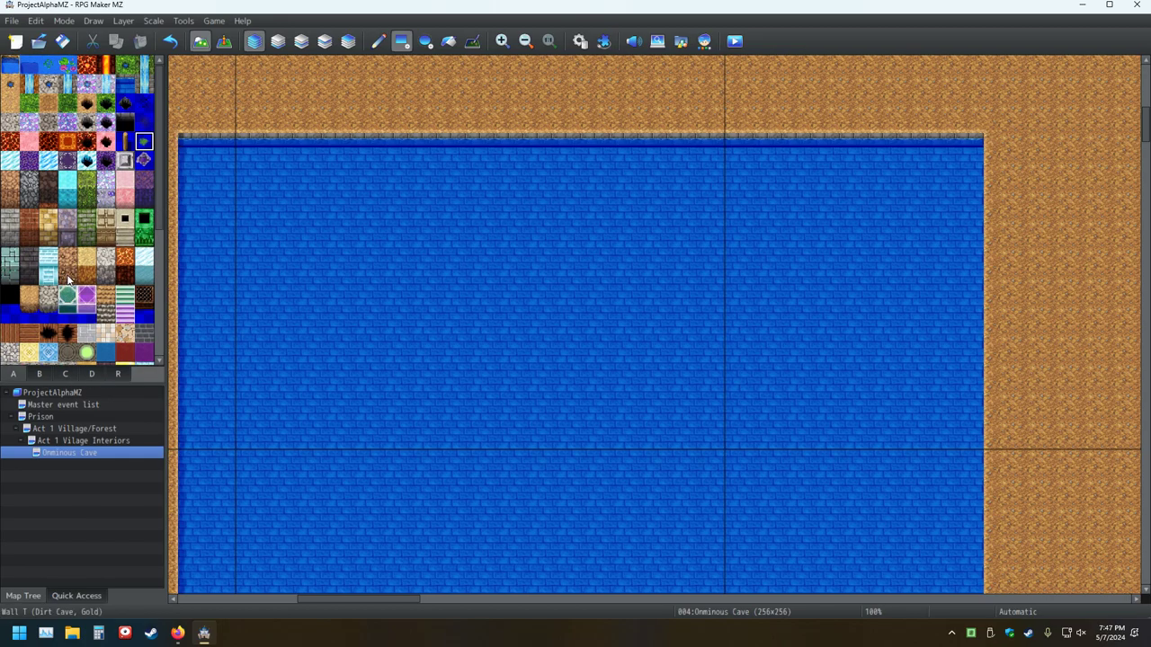
Step: Try a rectangle of the second water tile over the blue pool, and undo it
{"action": "left_click", "coordinate": [28, 64]}
{"action": "mouse_move", "coordinate": [274, 203]}
{"action": "left_mouse_down"}
{"action": "mouse_move", "coordinate": [319, 279]}
{"action": "mouse_move", "coordinate": [416, 284]}
{"action": "left_mouse_up"}
{"action": "left_click", "coordinate": [178, 43]}
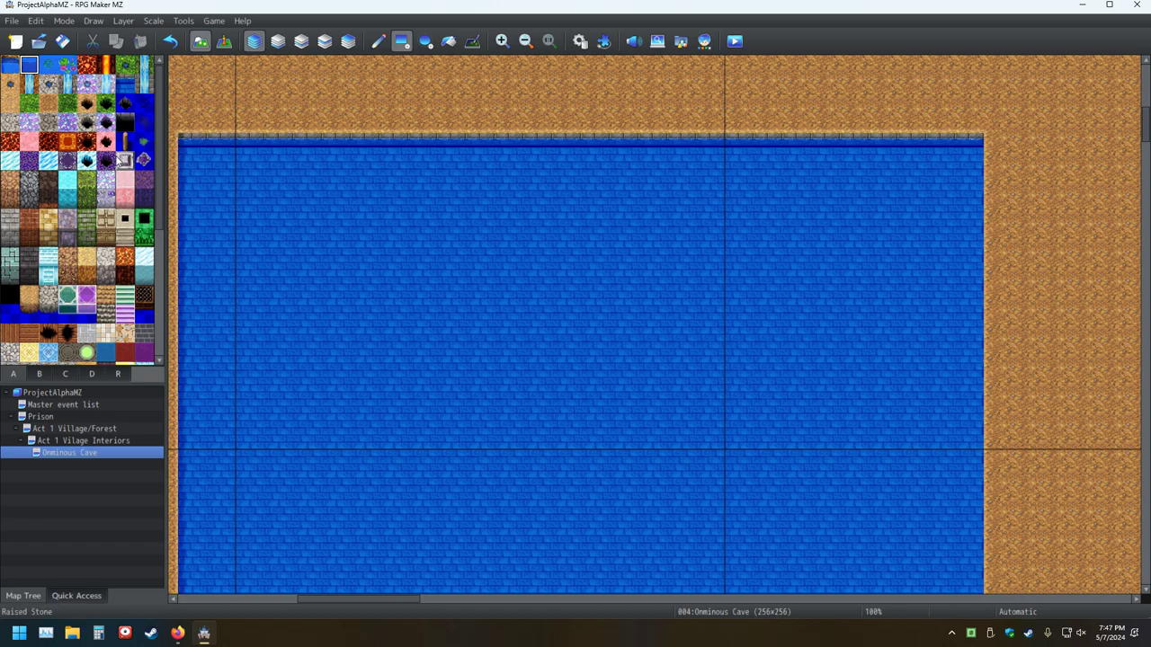
Step: Browse the remaining A tiles and the B and C tiles for available dungeon decorations and furniture
{"action": "scroll", "coordinate": [87, 220], "scroll_direction": "down", "scroll_amount": 3}
{"action": "scroll", "coordinate": [87, 219], "scroll_direction": "down", "scroll_amount": 6}
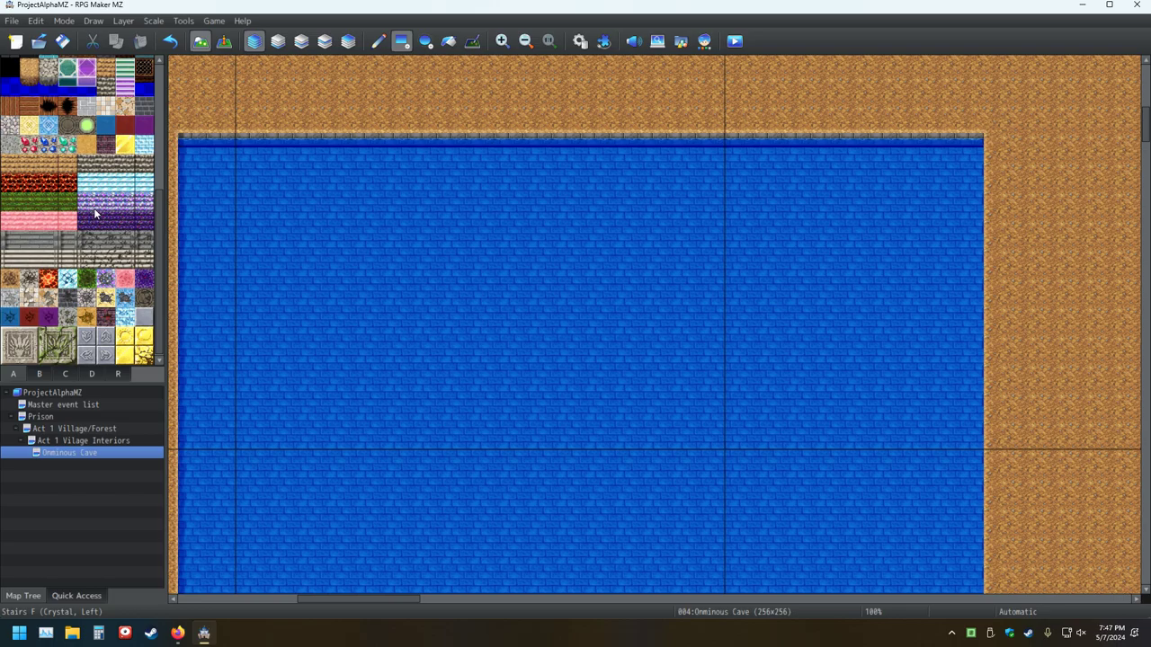
{"action": "left_click", "coordinate": [39, 374]}
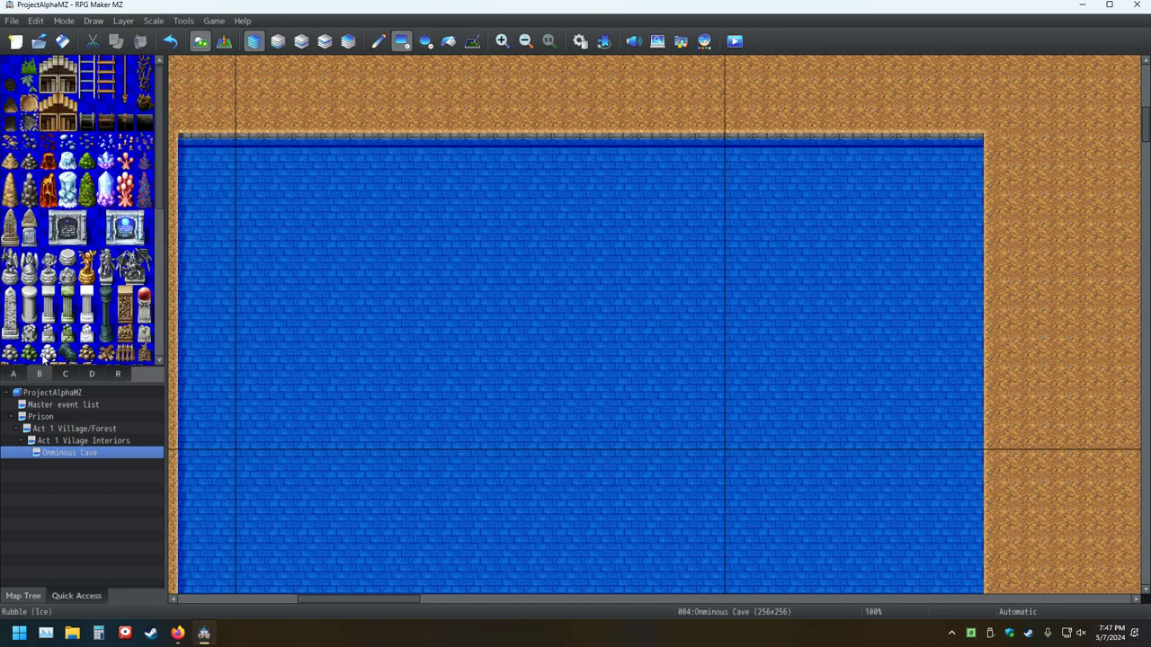
{"action": "scroll", "coordinate": [114, 321], "scroll_direction": "down", "scroll_amount": 5}
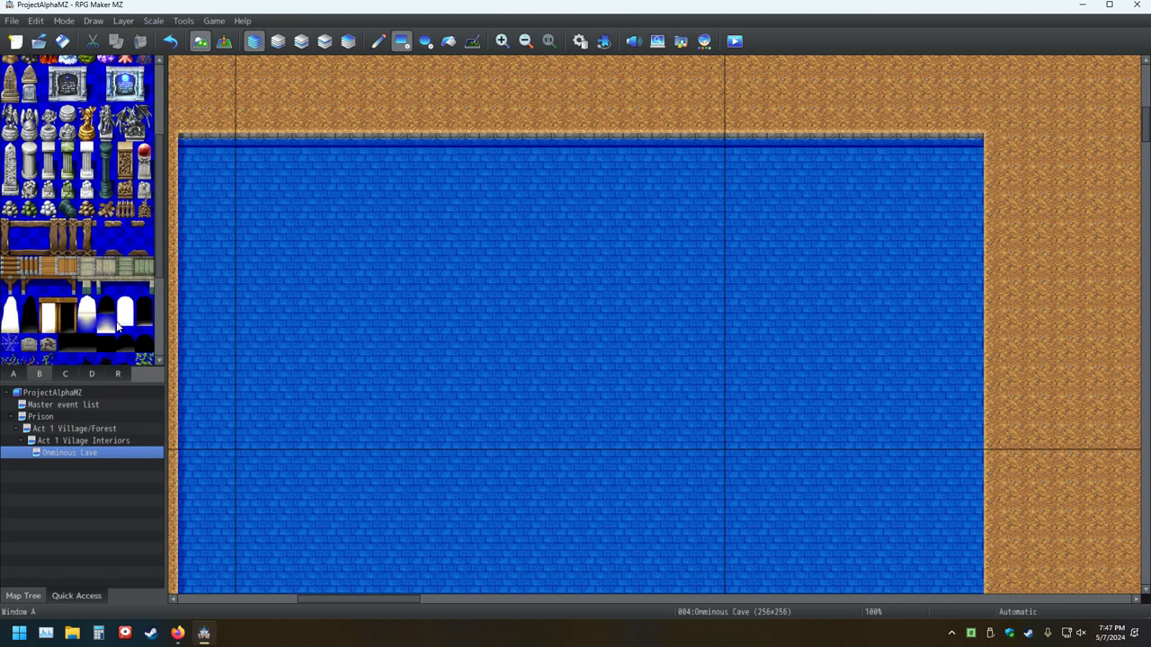
{"action": "scroll", "coordinate": [115, 316], "scroll_direction": "down", "scroll_amount": 5}
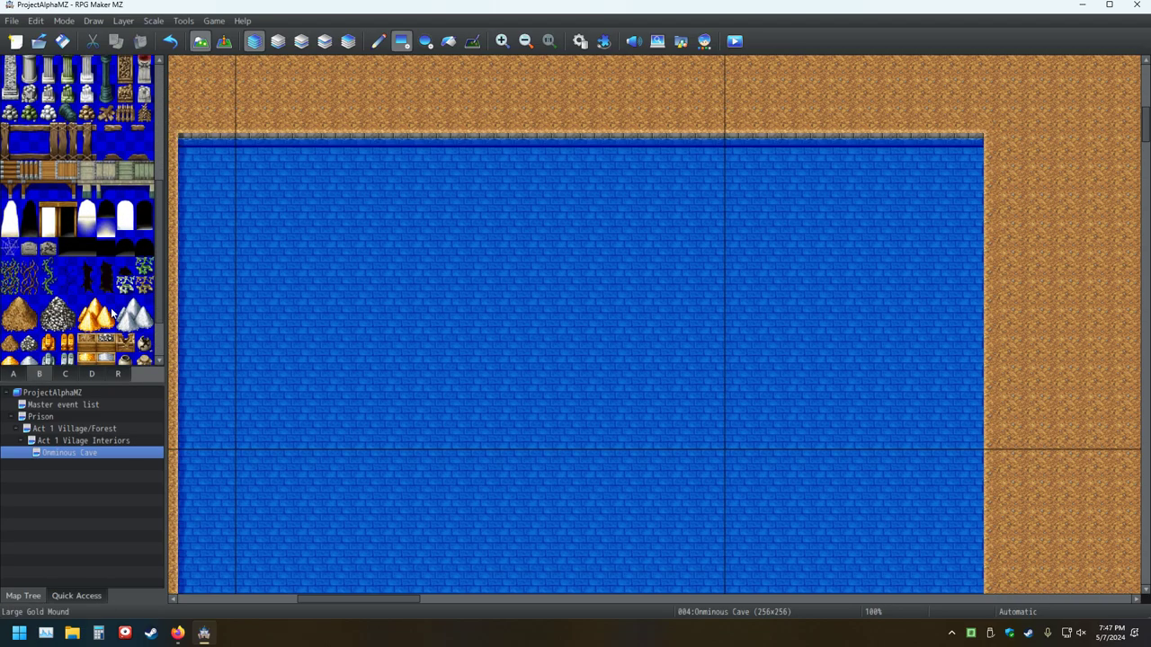
{"action": "scroll", "coordinate": [112, 307], "scroll_direction": "up", "scroll_amount": 8}
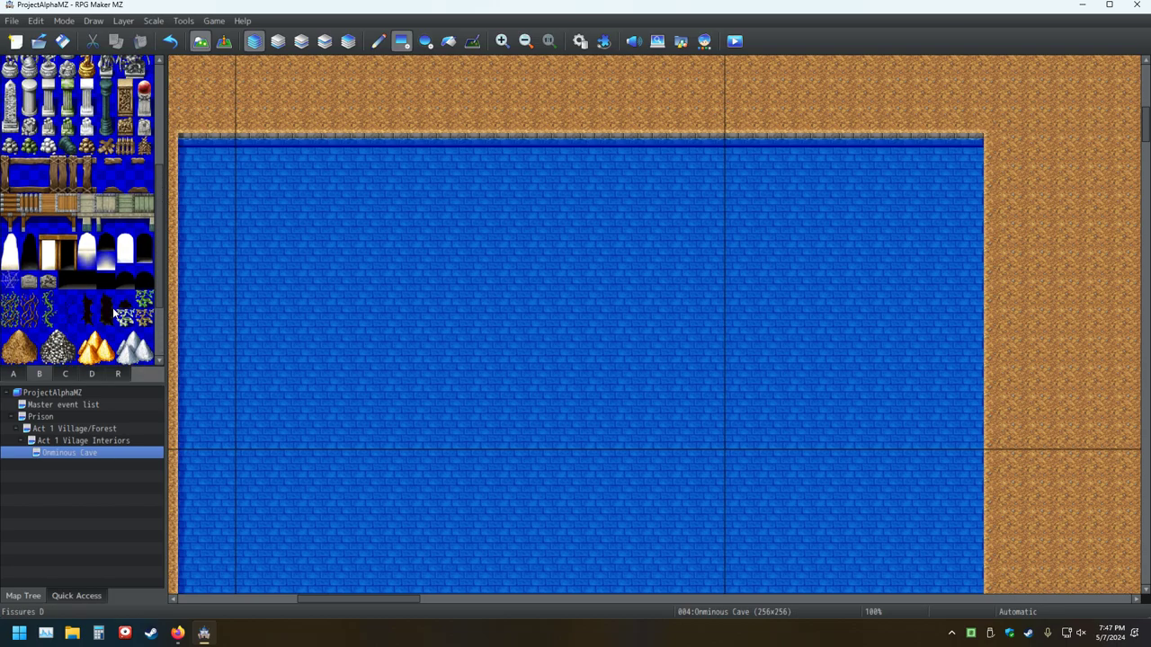
{"action": "scroll", "coordinate": [101, 302], "scroll_direction": "up", "scroll_amount": 2}
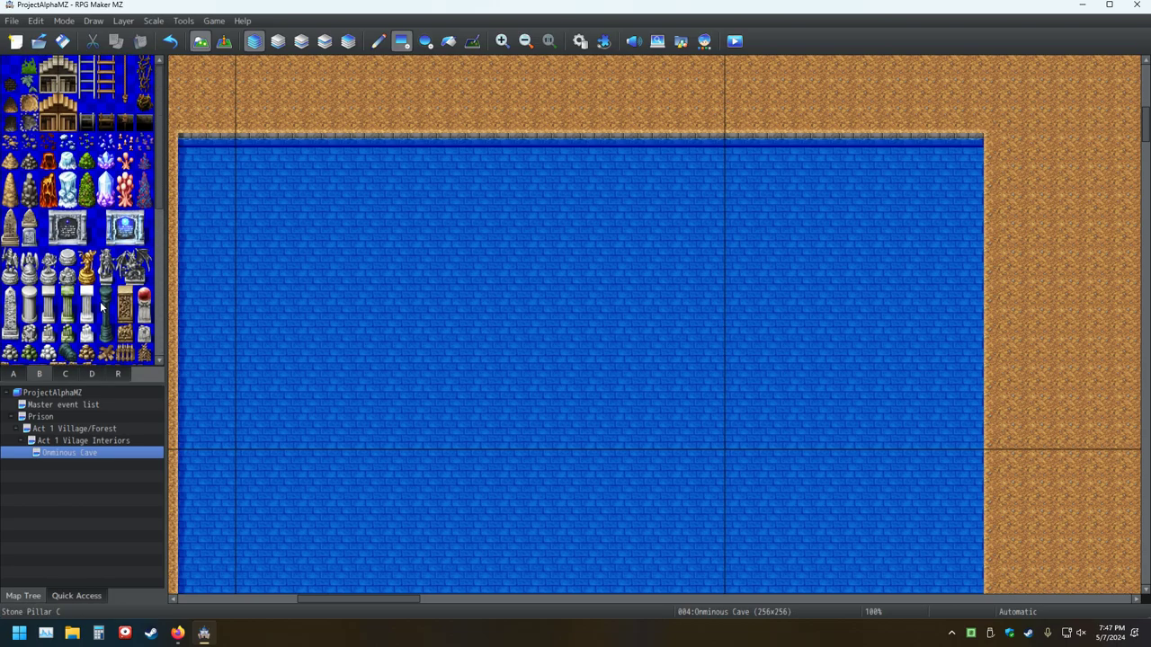
{"action": "scroll", "coordinate": [100, 301], "scroll_direction": "down", "scroll_amount": 1}
{"action": "scroll", "coordinate": [100, 301], "scroll_direction": "down", "scroll_amount": 2}
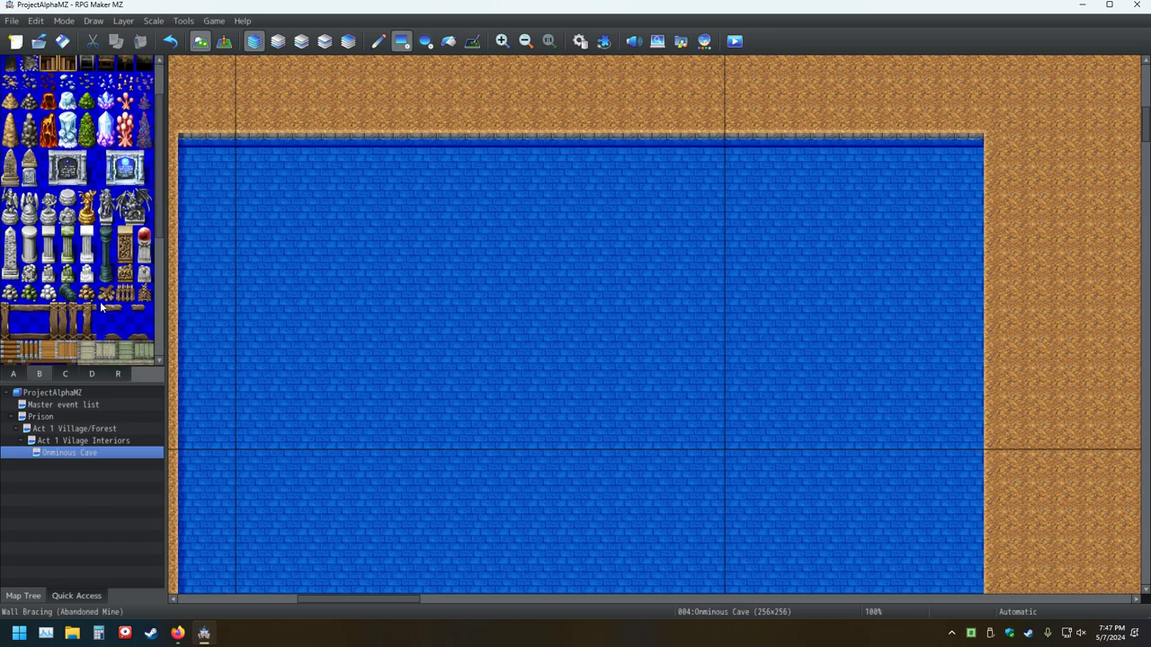
{"action": "left_click", "coordinate": [75, 375]}
{"action": "scroll", "coordinate": [80, 291], "scroll_direction": "down", "scroll_amount": 8}
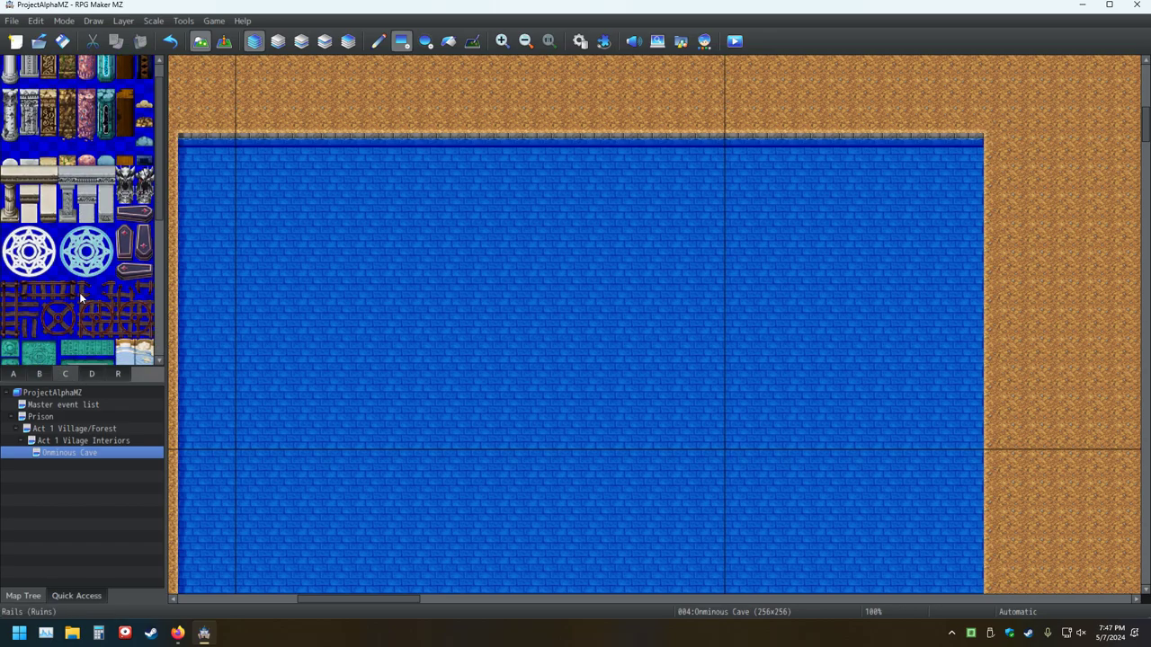
{"action": "scroll", "coordinate": [79, 291], "scroll_direction": "down", "scroll_amount": 1}
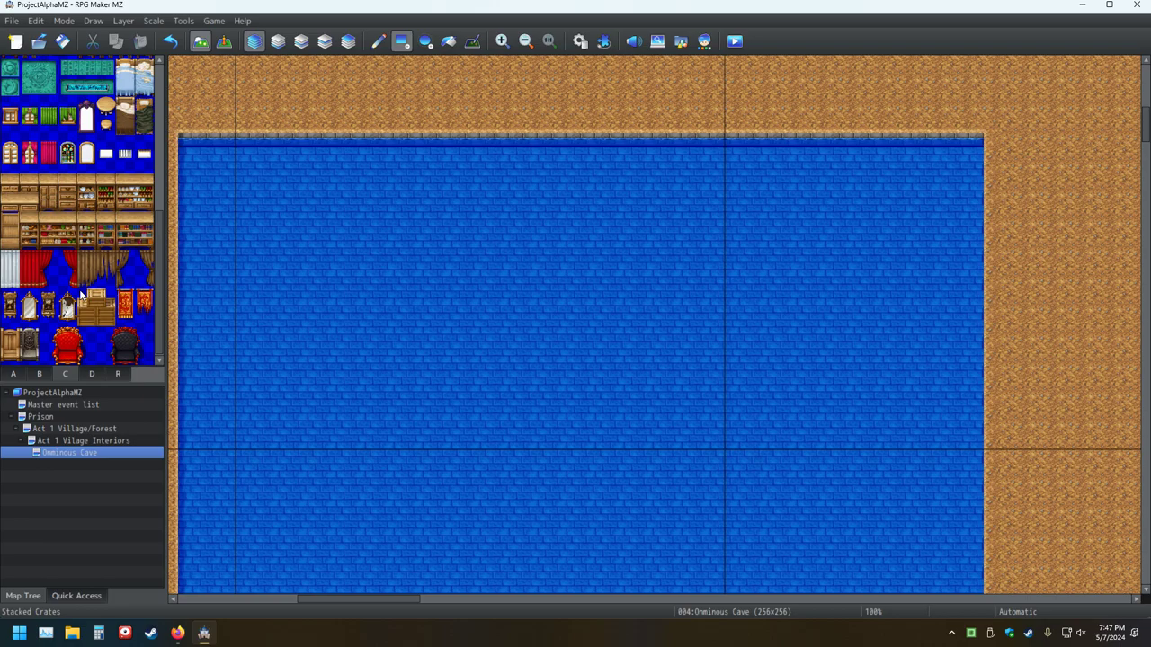
Step: Undo the blue pool rectangle on the Onminous Cave map and check the restored ground
{"action": "key", "text": "ctrl+z"}
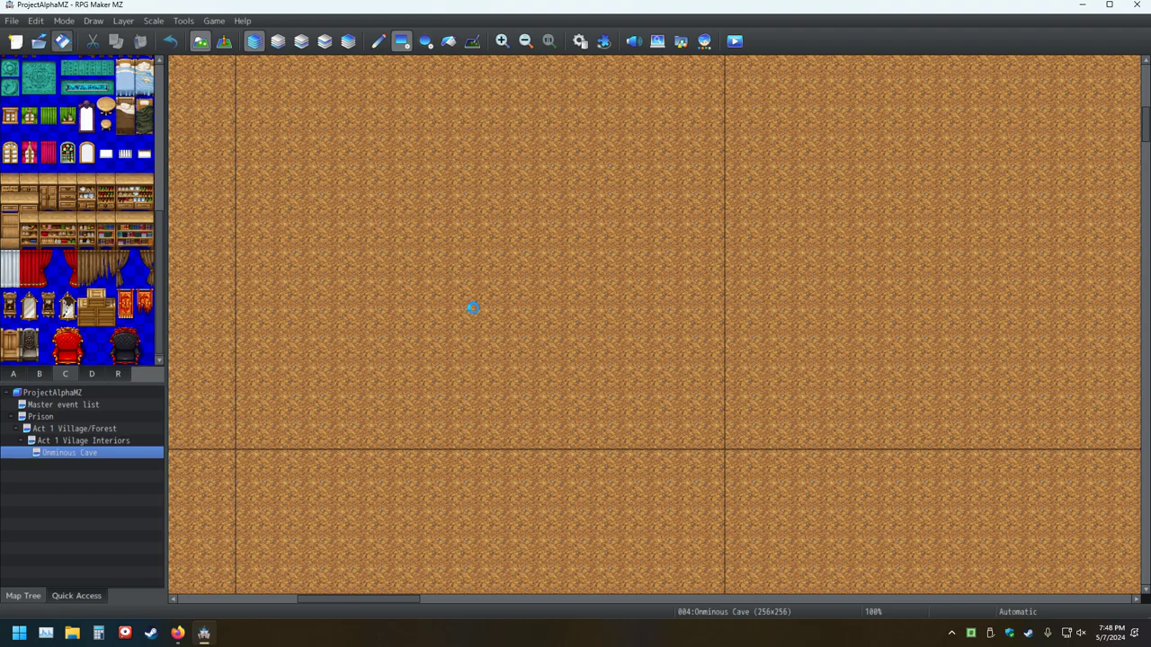
{"action": "scroll", "coordinate": [473, 308], "scroll_direction": "down", "scroll_amount": 4, "text": "ctrl"}
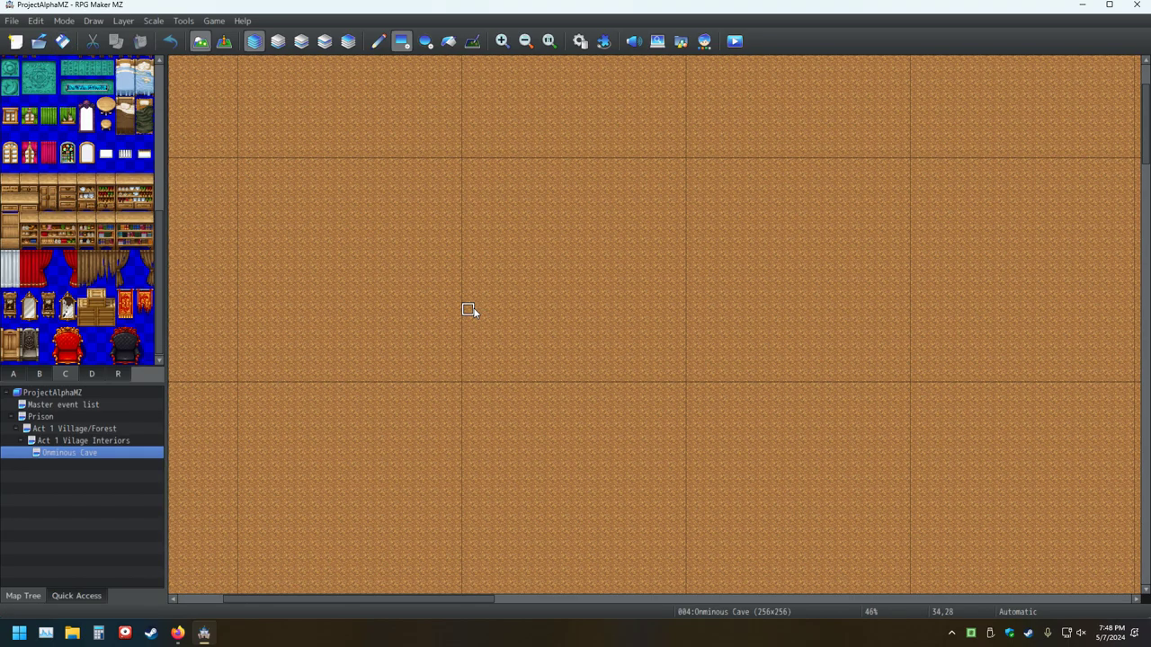
{"action": "scroll", "coordinate": [473, 310], "scroll_direction": "down", "scroll_amount": 3, "text": "ctrl"}
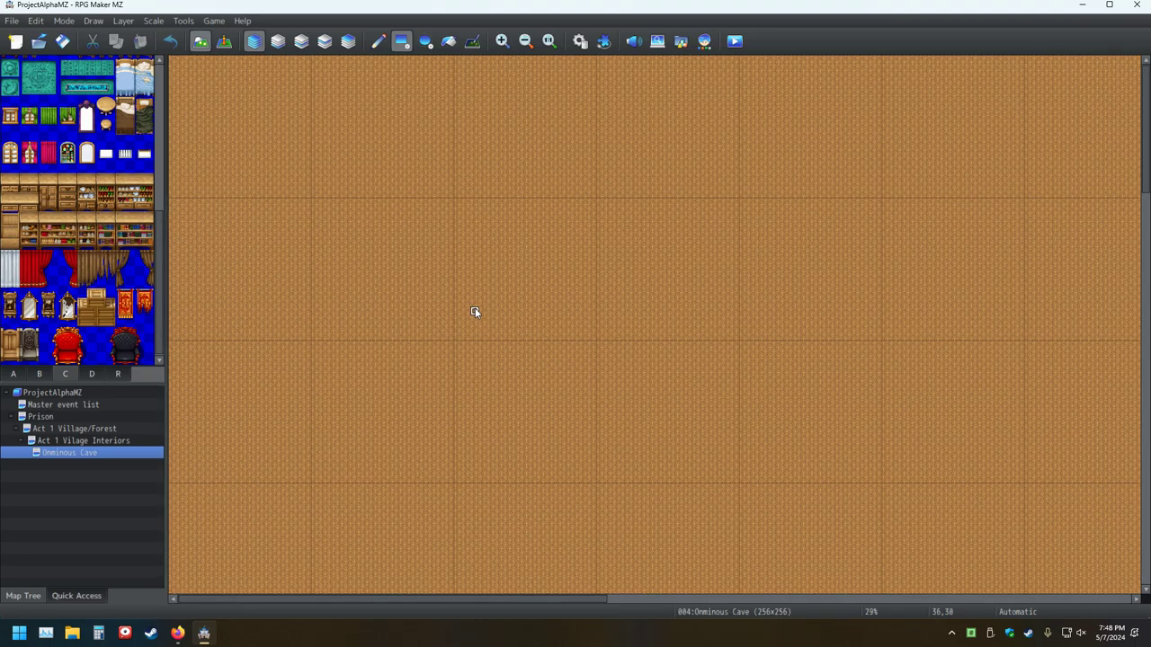
{"action": "scroll", "coordinate": [475, 313], "scroll_direction": "down", "scroll_amount": 1, "text": "ctrl"}
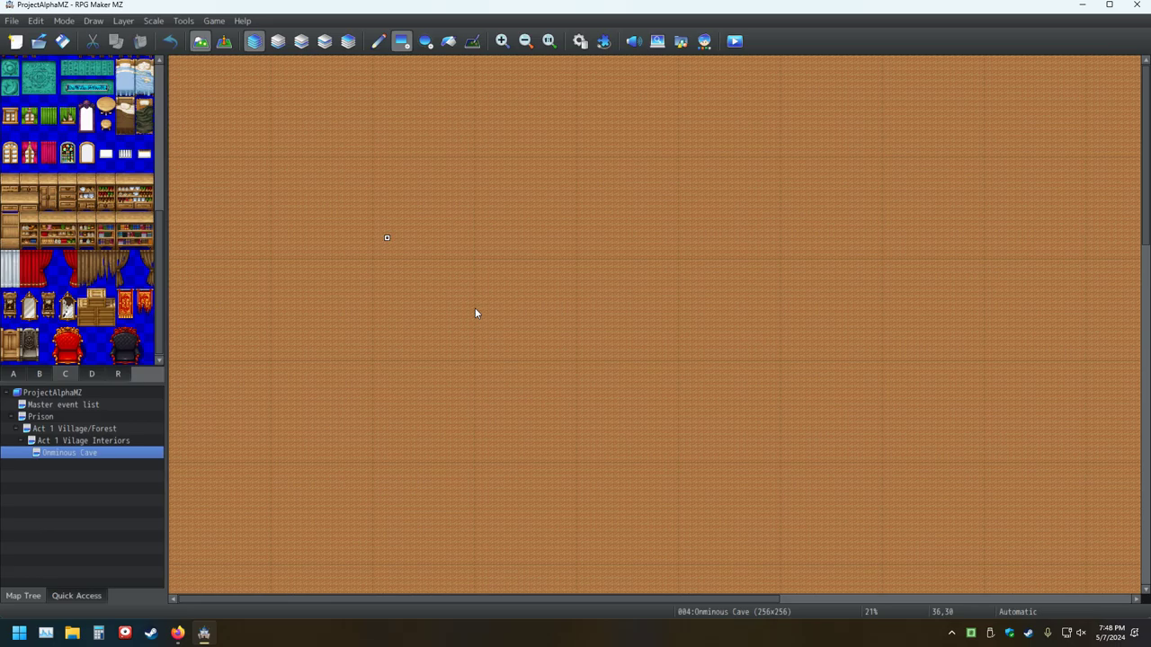
Step: Examine the undrawn area beside the cave maze and browse the B and A tiles available for it
{"action": "scroll", "coordinate": [476, 313], "scroll_direction": "down", "scroll_amount": 2, "text": "ctrl"}
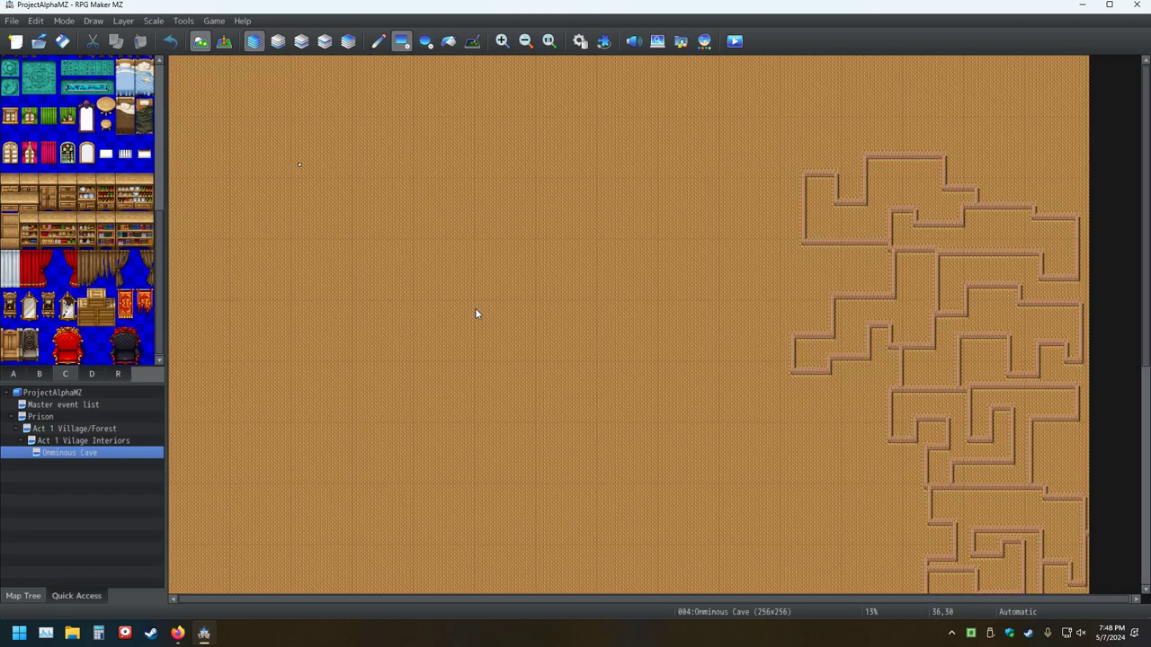
{"action": "scroll", "coordinate": [475, 313], "scroll_direction": "down", "scroll_amount": 1, "text": "ctrl"}
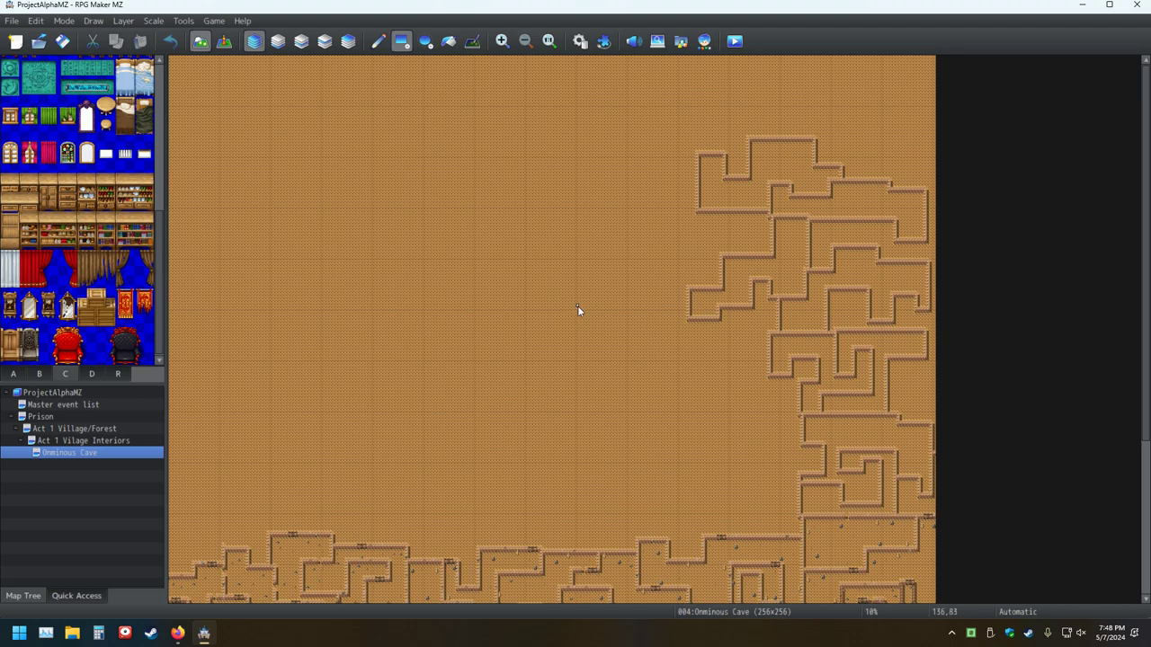
{"action": "scroll", "coordinate": [623, 297], "scroll_direction": "up", "scroll_amount": 3, "text": "ctrl"}
{"action": "middle_click_drag", "start_coordinate": [624, 298], "coordinate": [842, 314]}
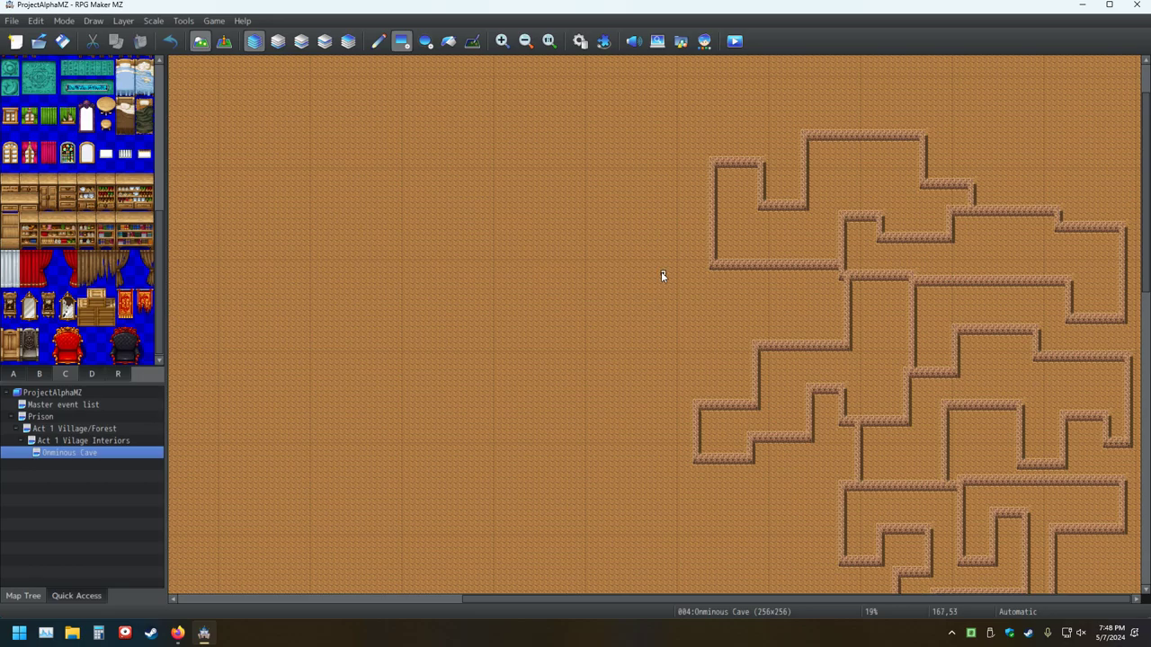
{"action": "left_click", "coordinate": [40, 374]}
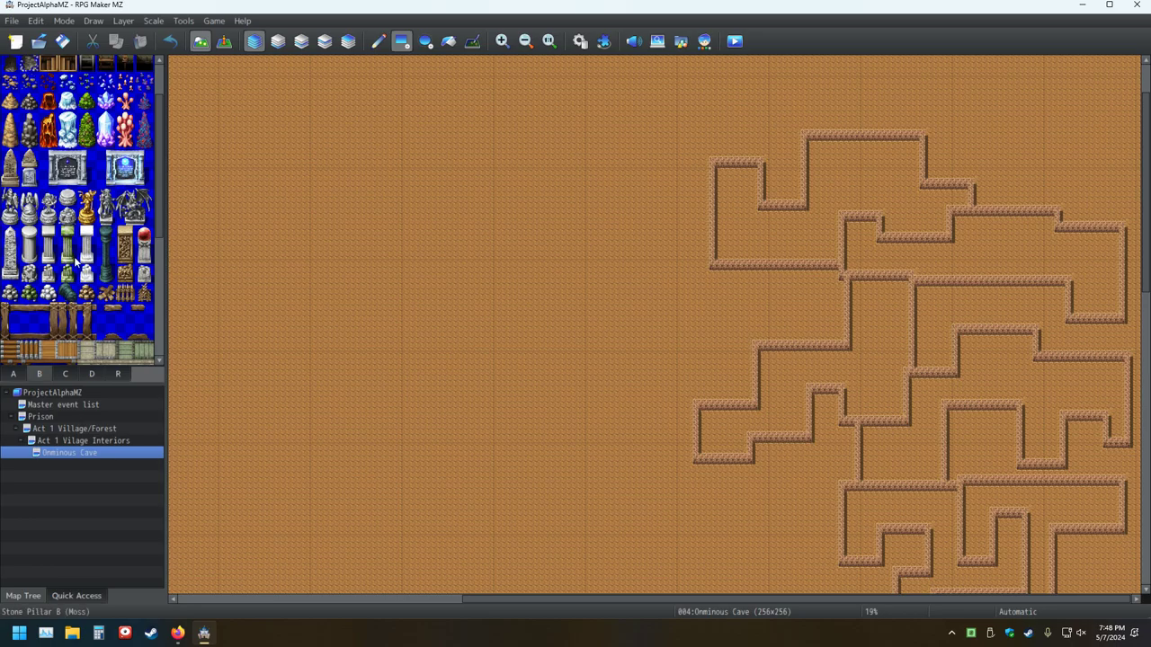
{"action": "scroll", "coordinate": [85, 258], "scroll_direction": "up", "scroll_amount": 1}
{"action": "scroll", "coordinate": [85, 258], "scroll_direction": "up", "scroll_amount": 1}
{"action": "scroll", "coordinate": [59, 262], "scroll_direction": "up", "scroll_amount": 1}
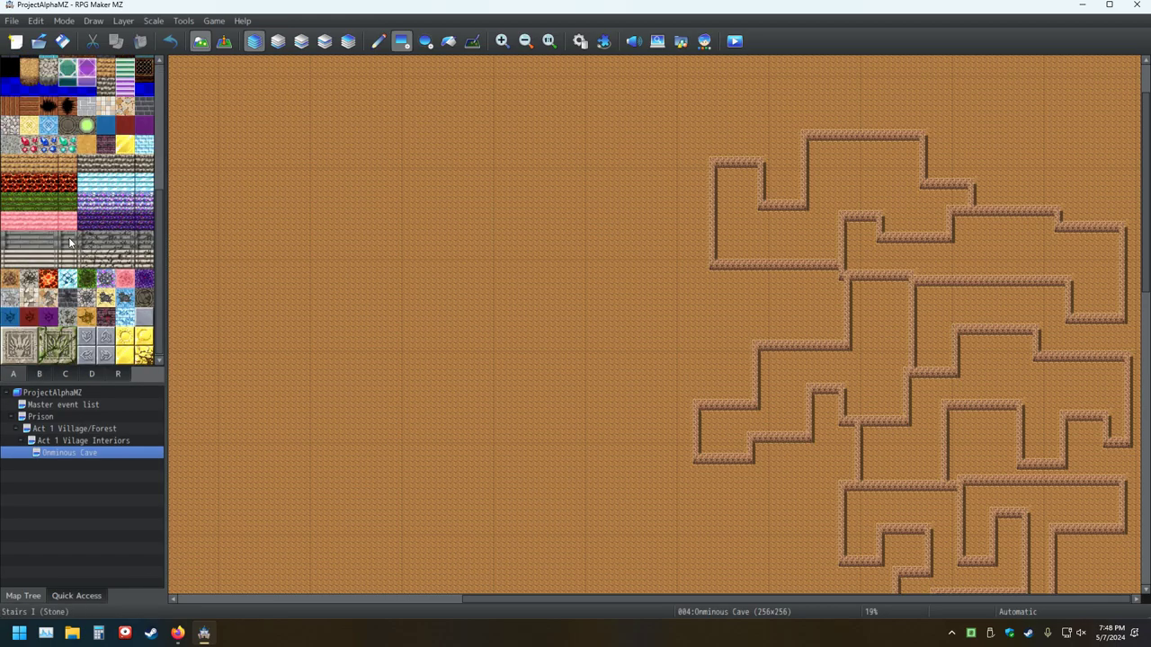
{"action": "scroll", "coordinate": [70, 243], "scroll_direction": "up", "scroll_amount": 3}
{"action": "scroll", "coordinate": [70, 243], "scroll_direction": "up", "scroll_amount": 4}
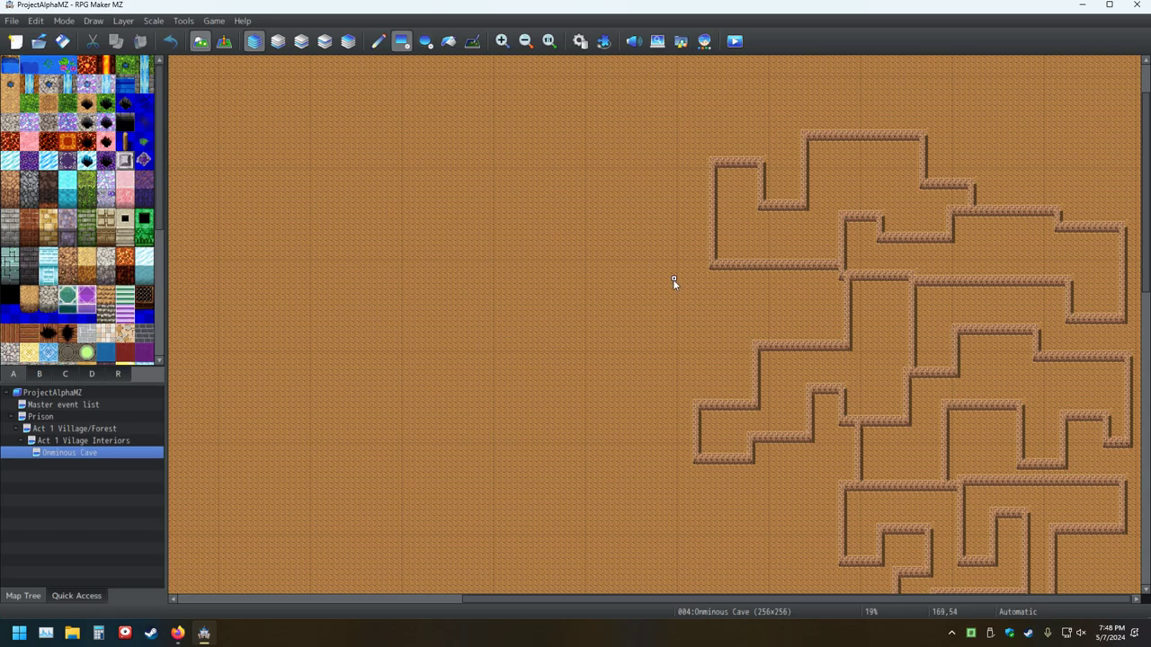
Step: Survey the existing maze walls along the cave map's eastern side, from the decorated southern passages up to the northernmost room
{"action": "scroll", "coordinate": [674, 292], "scroll_direction": "up", "scroll_amount": 2, "text": "ctrl"}
{"action": "scroll", "coordinate": [711, 258], "scroll_direction": "down", "scroll_amount": 8}
{"action": "scroll", "coordinate": [732, 285], "scroll_direction": "down", "scroll_amount": 6}
{"action": "middle_click", "coordinate": [688, 365]}
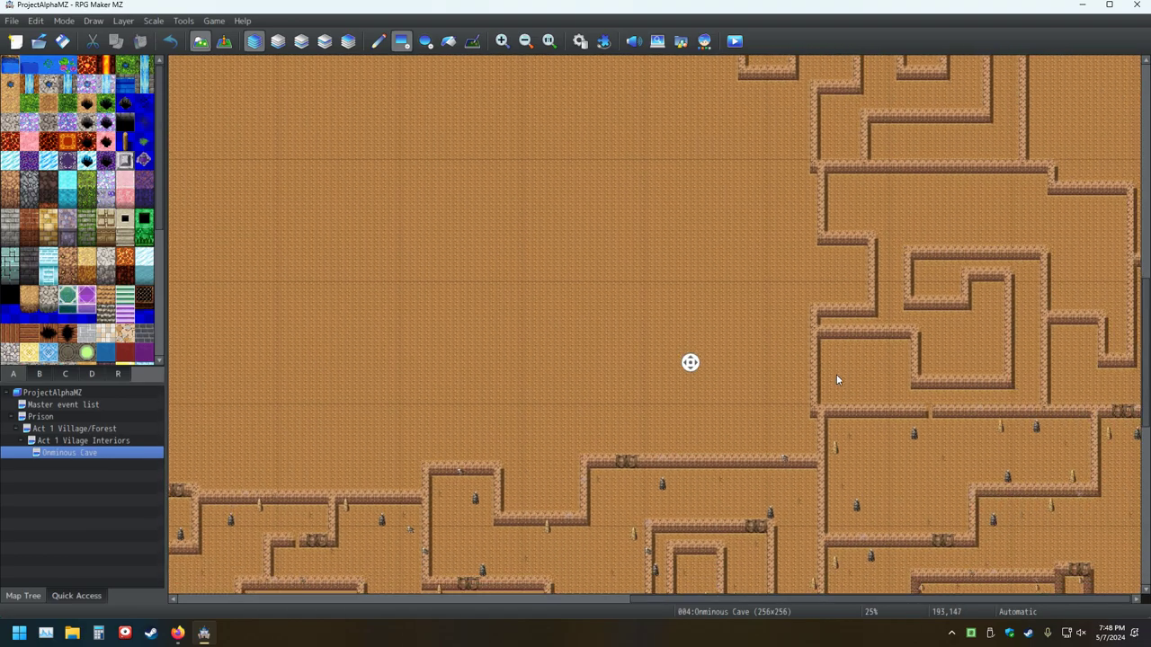
{"action": "middle_click", "coordinate": [771, 337]}
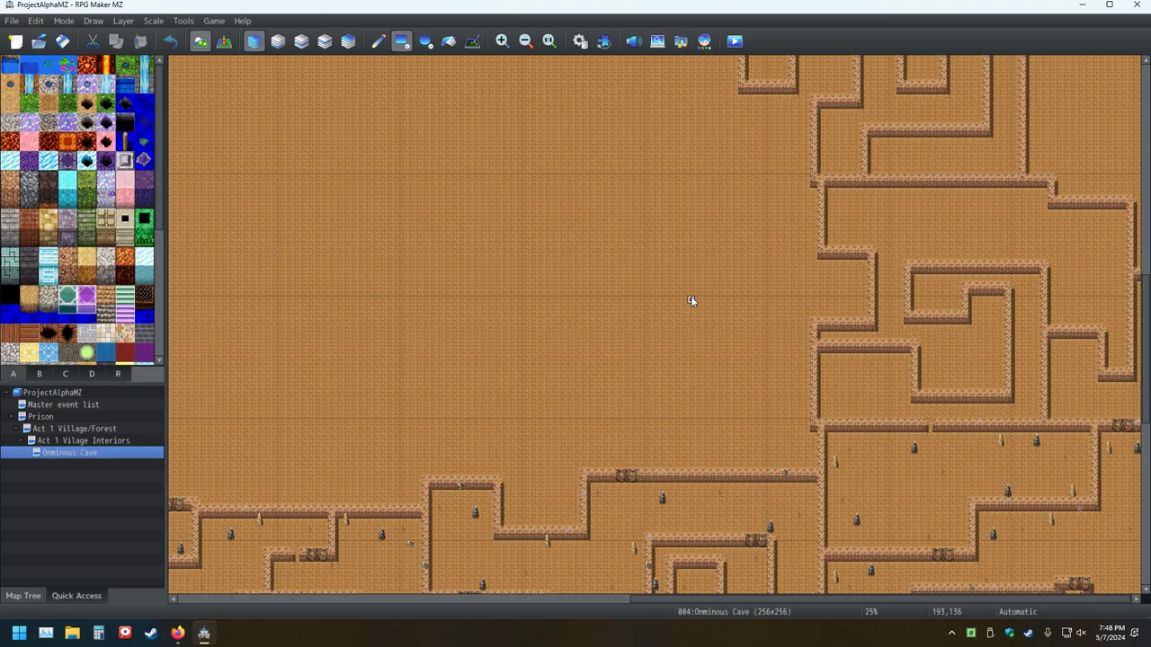
{"action": "scroll", "coordinate": [720, 301], "scroll_direction": "up", "scroll_amount": 15}
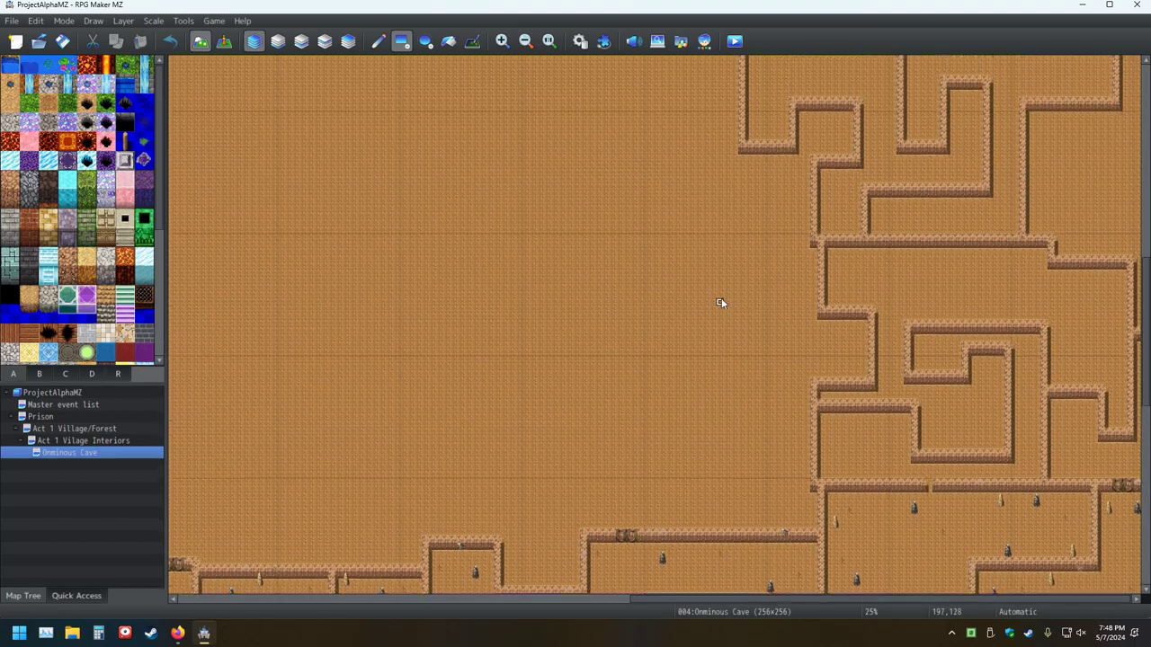
{"action": "scroll", "coordinate": [779, 340], "scroll_direction": "up", "scroll_amount": 12}
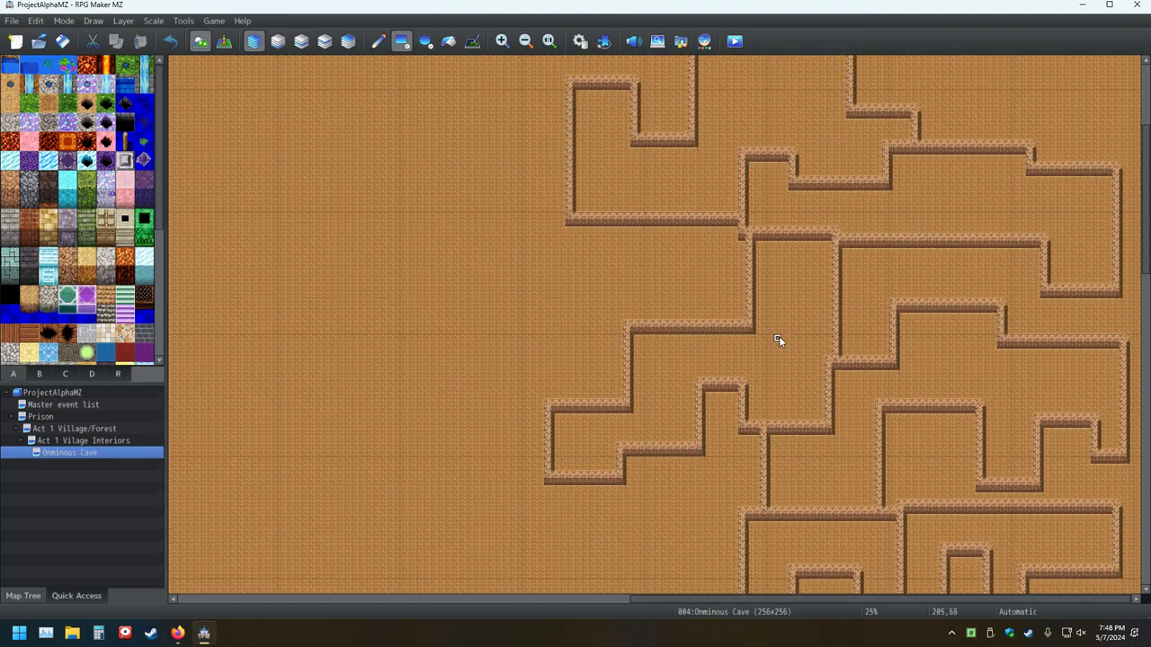
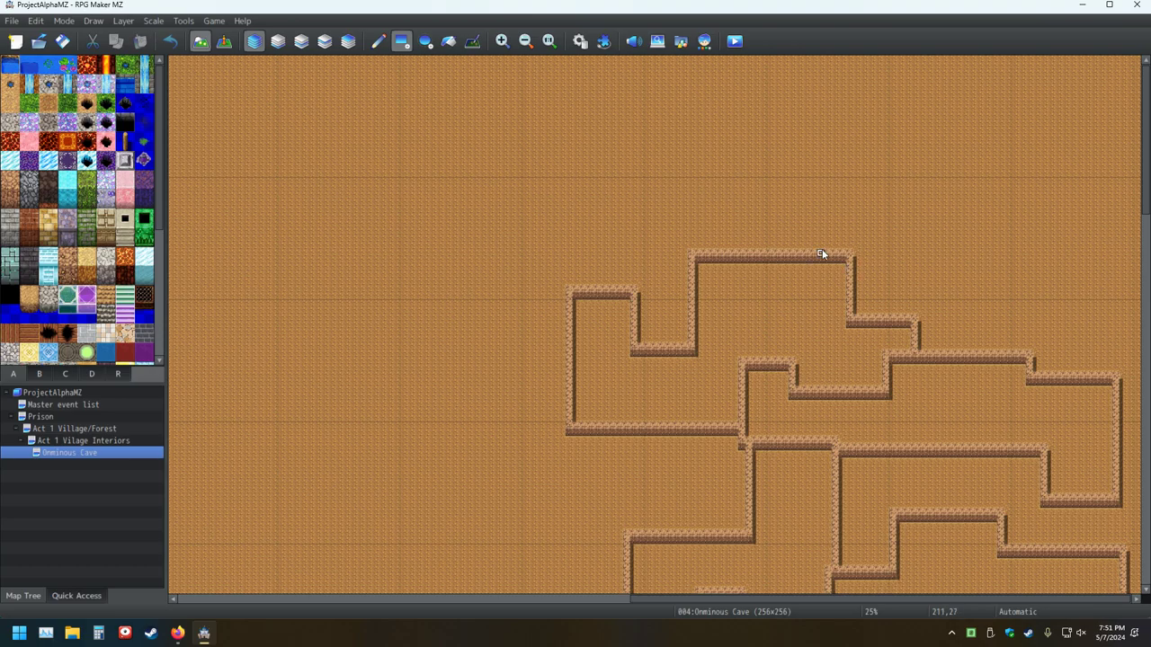
Step: Draw a one-tile-wide cave wall north from the uppermost room's top edge, and turn it east near the map's northern edge
{"action": "mouse_move", "coordinate": [822, 172]}
{"action": "left_mouse_down"}
{"action": "mouse_move", "coordinate": [830, 116]}
{"action": "mouse_move", "coordinate": [820, 107]}
{"action": "left_mouse_up"}
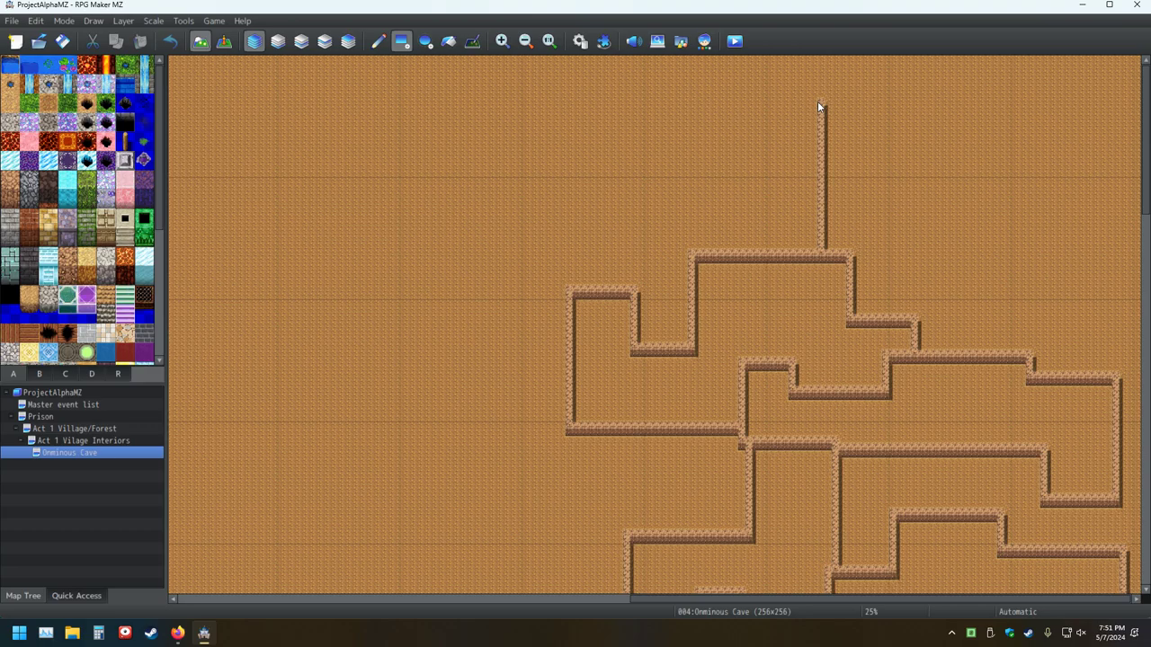
{"action": "left_click_drag", "start_coordinate": [820, 94], "coordinate": [821, 98]}
{"action": "scroll", "coordinate": [877, 182], "scroll_direction": "up", "scroll_amount": 1, "text": "ctrl"}
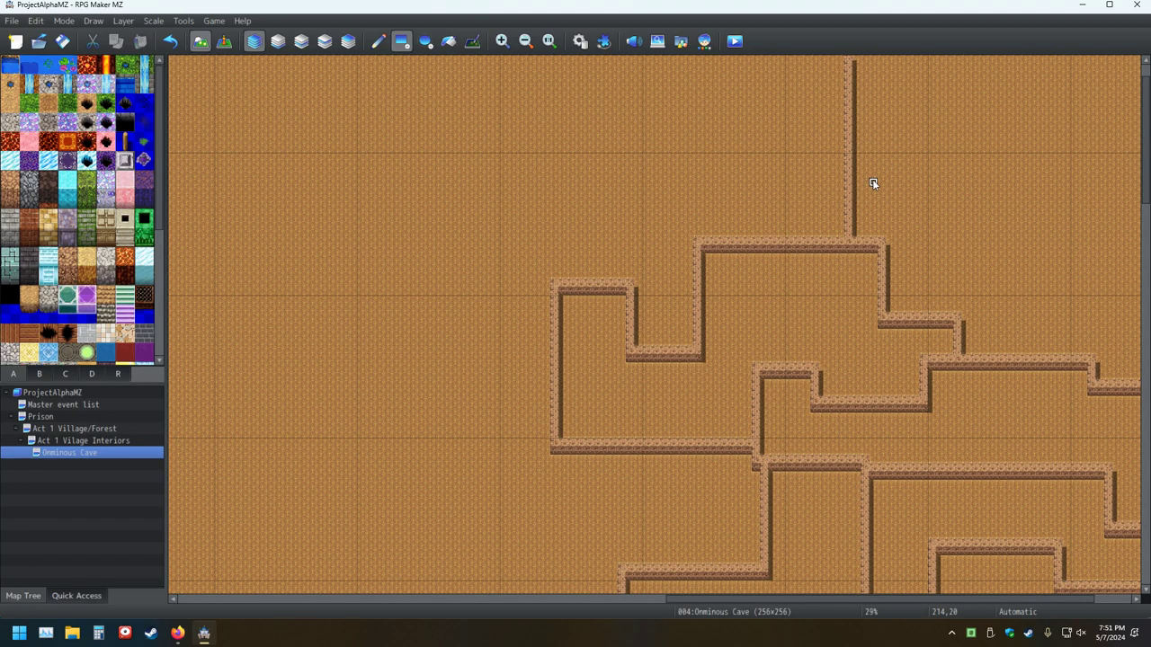
{"action": "mouse_move", "coordinate": [877, 181]}
{"action": "middle_mouse_down"}
{"action": "mouse_move", "coordinate": [925, 144]}
{"action": "mouse_move", "coordinate": [945, 156]}
{"action": "middle_mouse_up"}
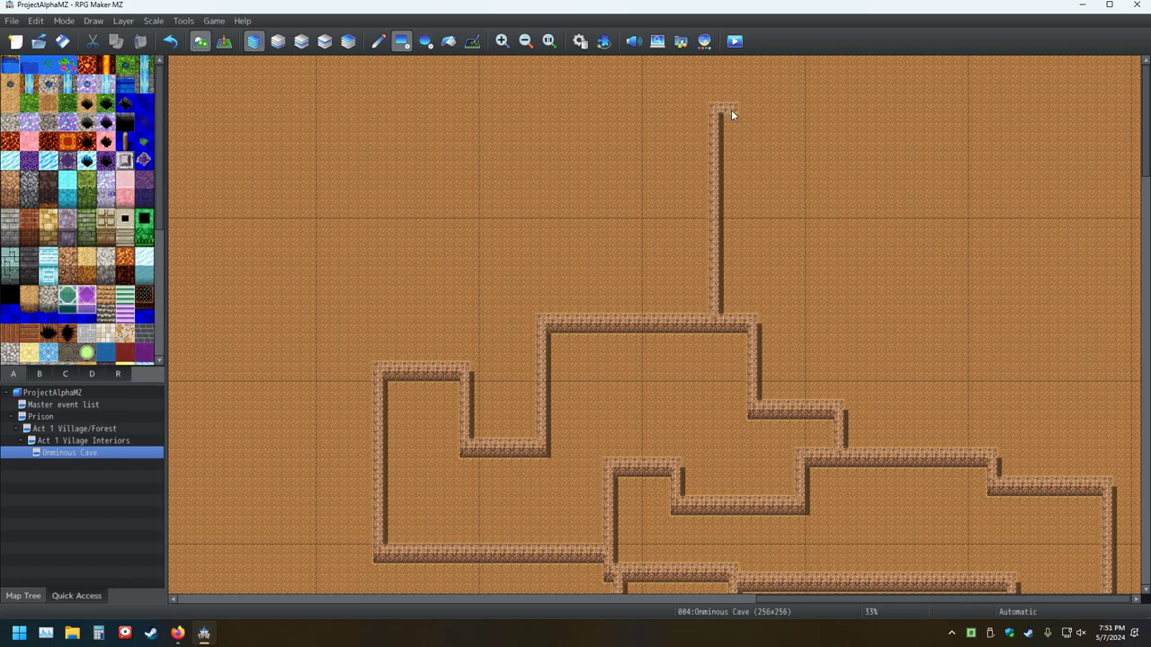
{"action": "left_click_drag", "start_coordinate": [734, 110], "coordinate": [931, 112]}
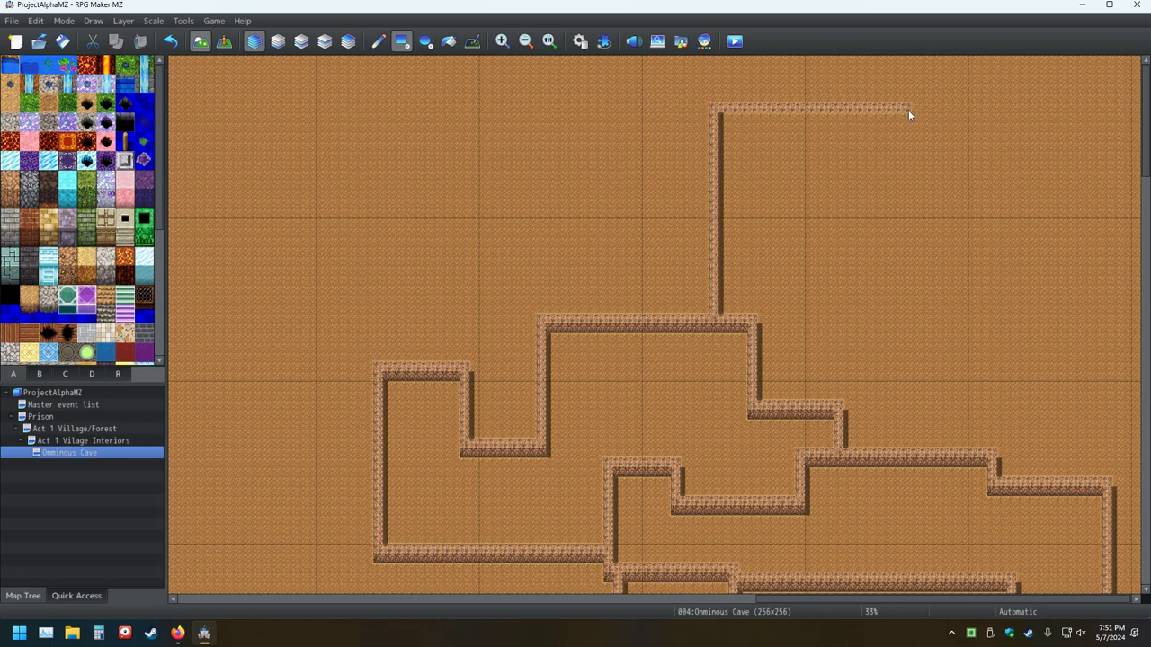
Step: Continue the outer cave wall north to the map's top edge, east, down, and east again toward the map's eastern edge
{"action": "key", "text": "XF86AudioRaiseVolume"}
{"action": "left_click_drag", "start_coordinate": [918, 59], "coordinate": [1008, 63]}
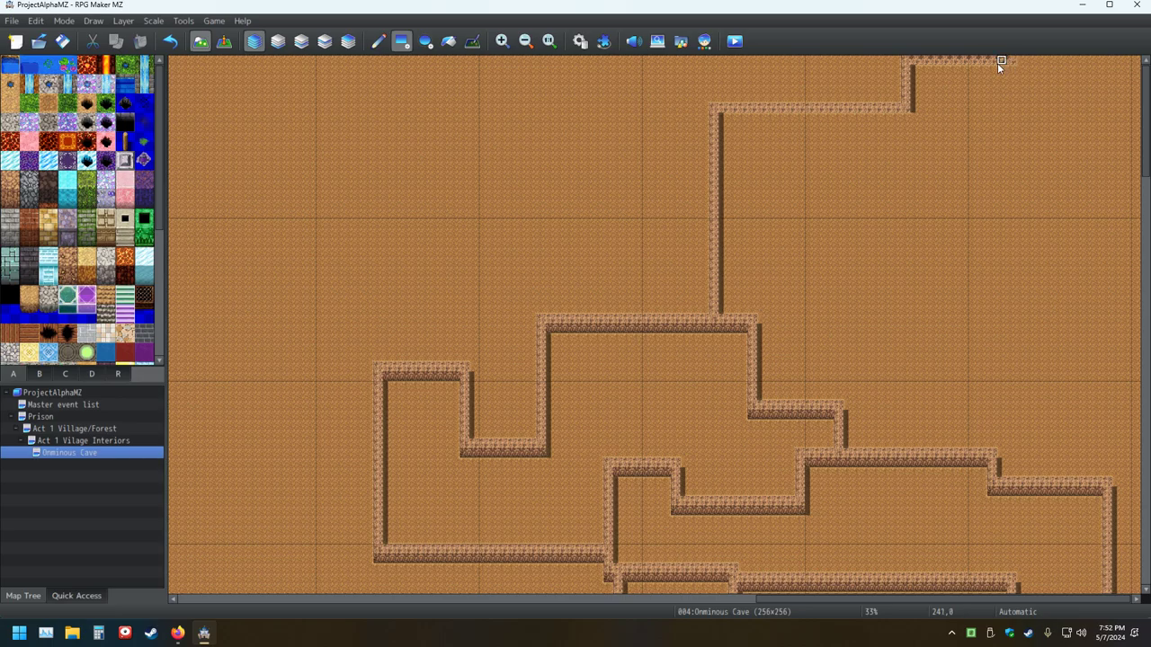
{"action": "left_click_drag", "start_coordinate": [1012, 70], "coordinate": [1014, 166]}
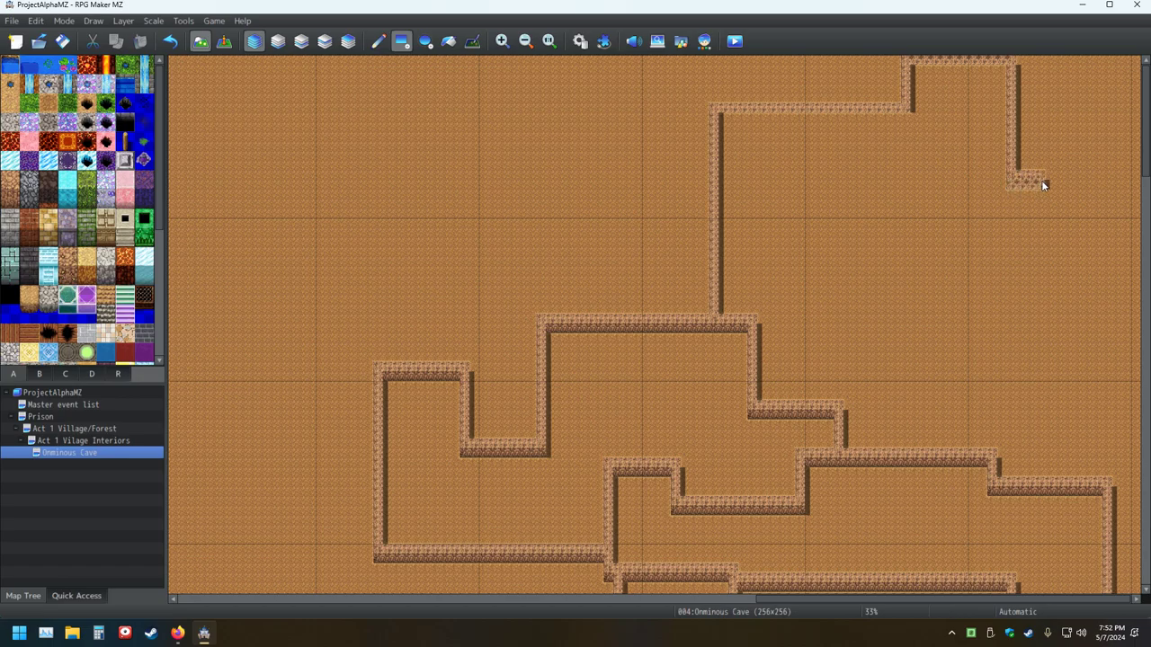
{"action": "left_click_drag", "start_coordinate": [1066, 185], "coordinate": [1078, 179]}
{"action": "left_click", "coordinate": [1090, 185]}
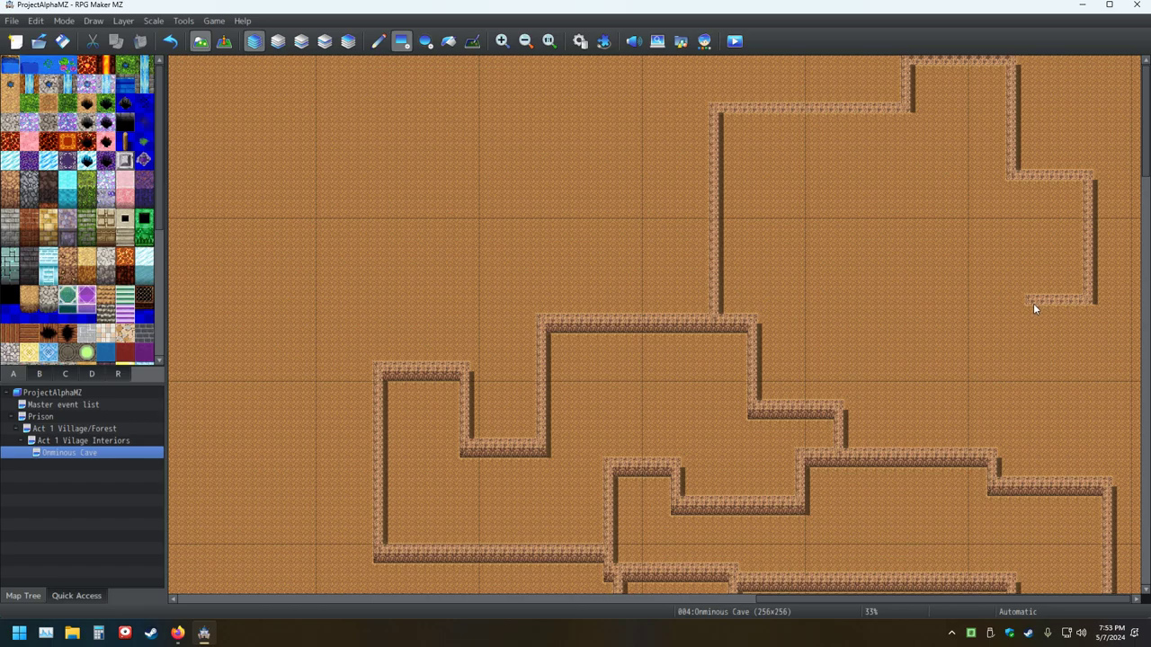
Step: Run the cave wall back west from the bottom of the eastern segment and turn it north to start the inner wall
{"action": "left_click", "coordinate": [1030, 309]}
{"action": "left_click_drag", "start_coordinate": [1017, 305], "coordinate": [998, 298]}
{"action": "left_click_drag", "start_coordinate": [1084, 298], "coordinate": [973, 298]}
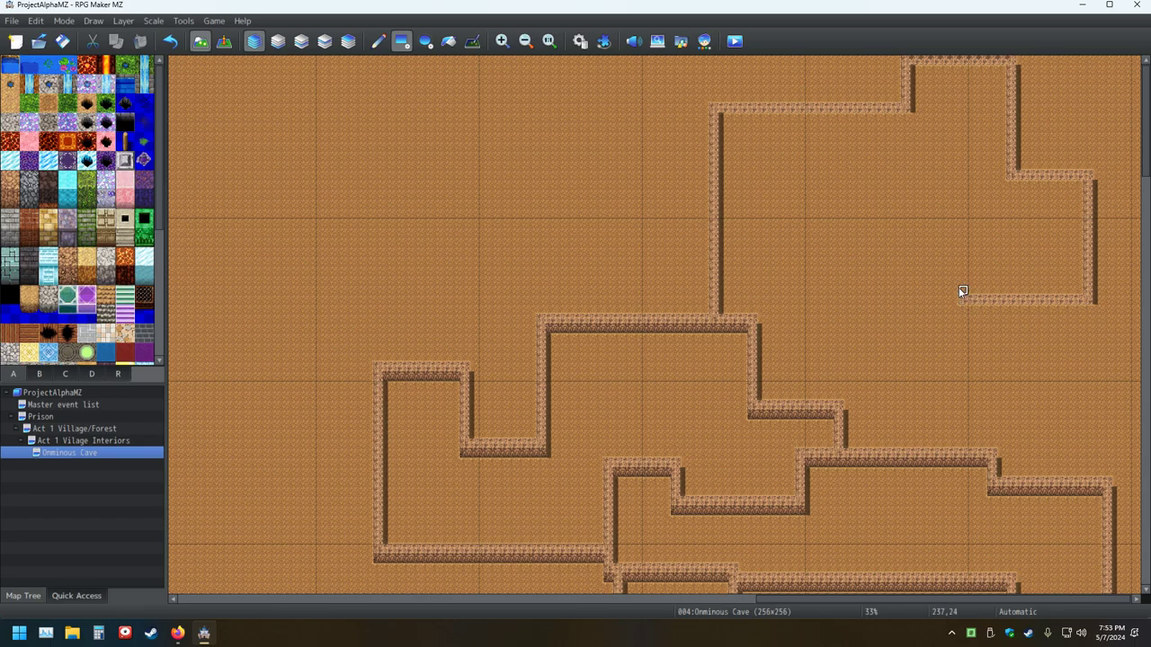
{"action": "left_click_drag", "start_coordinate": [962, 291], "coordinate": [963, 248]}
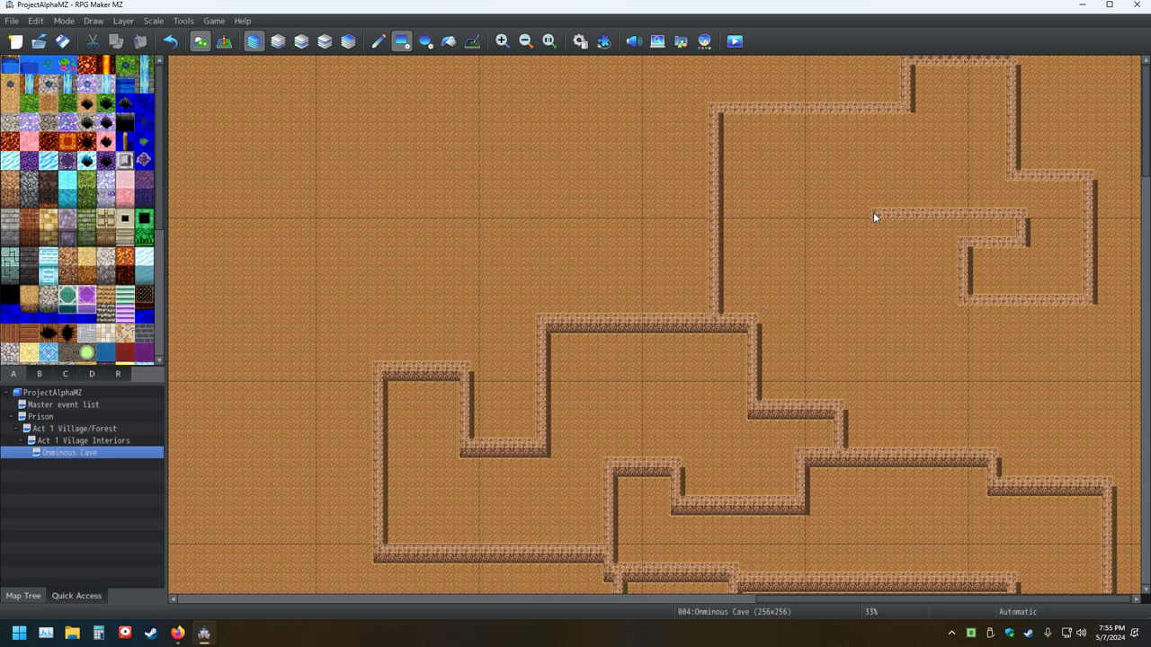
Step: Extend the inner cave wall north, west and south around a chamber, and join it to the existing maze wall below
{"action": "left_click", "coordinate": [876, 214]}
{"action": "left_click_drag", "start_coordinate": [876, 213], "coordinate": [878, 178]}
{"action": "left_click", "coordinate": [875, 160]}
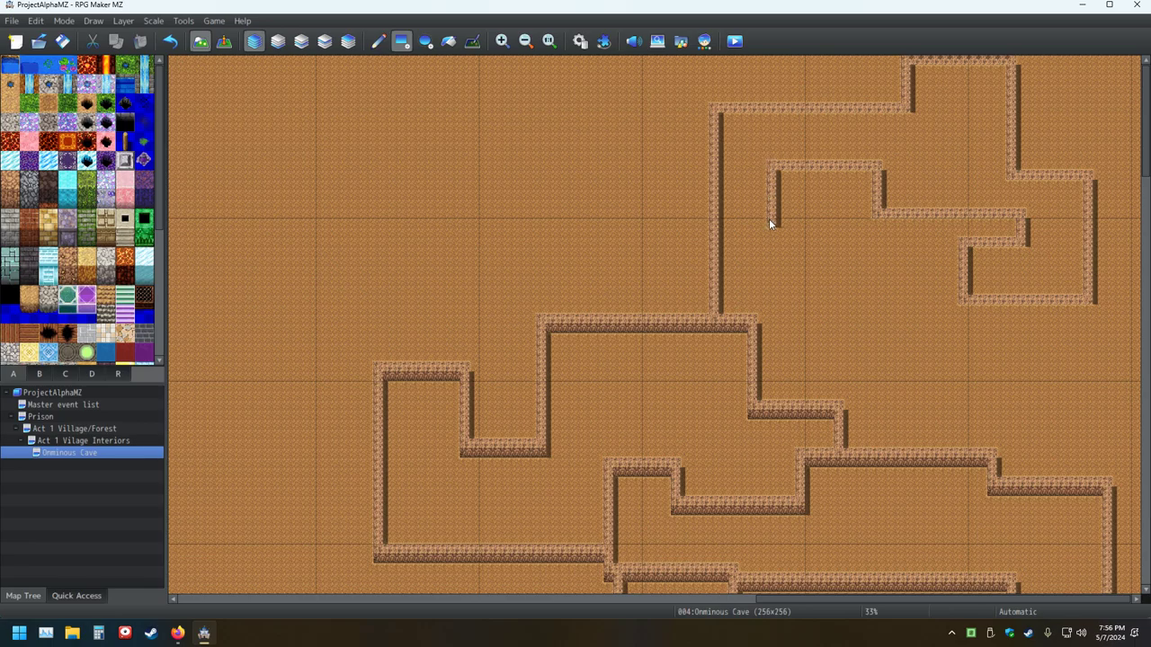
{"action": "left_click_drag", "start_coordinate": [766, 231], "coordinate": [776, 279]}
{"action": "left_click", "coordinate": [780, 291]}
{"action": "left_click", "coordinate": [826, 289]}
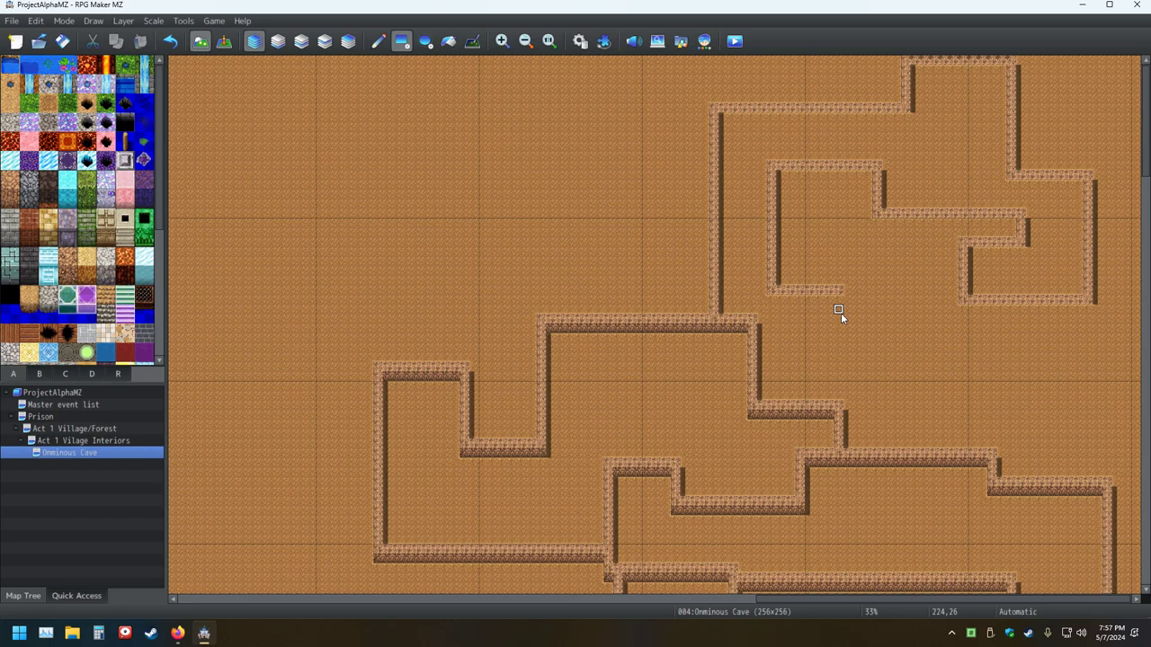
{"action": "left_click_drag", "start_coordinate": [838, 300], "coordinate": [840, 324]}
Step: Examine how the new northern passages connect with the existing maze corridors and compare their wall faces
{"action": "scroll", "coordinate": [1120, 359], "scroll_direction": "down", "scroll_amount": 5}
{"action": "scroll", "coordinate": [1119, 361], "scroll_direction": "down", "scroll_amount": 2}
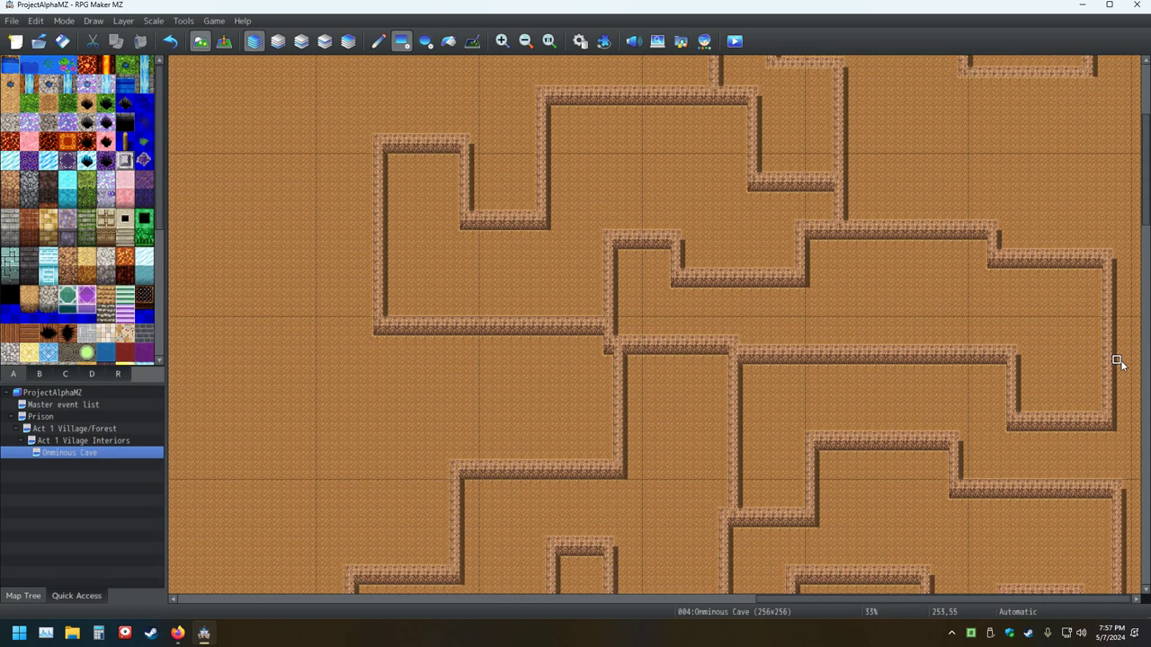
{"action": "scroll", "coordinate": [1120, 361], "scroll_direction": "up", "scroll_amount": 3}
{"action": "scroll", "coordinate": [1117, 360], "scroll_direction": "up", "scroll_amount": 1}
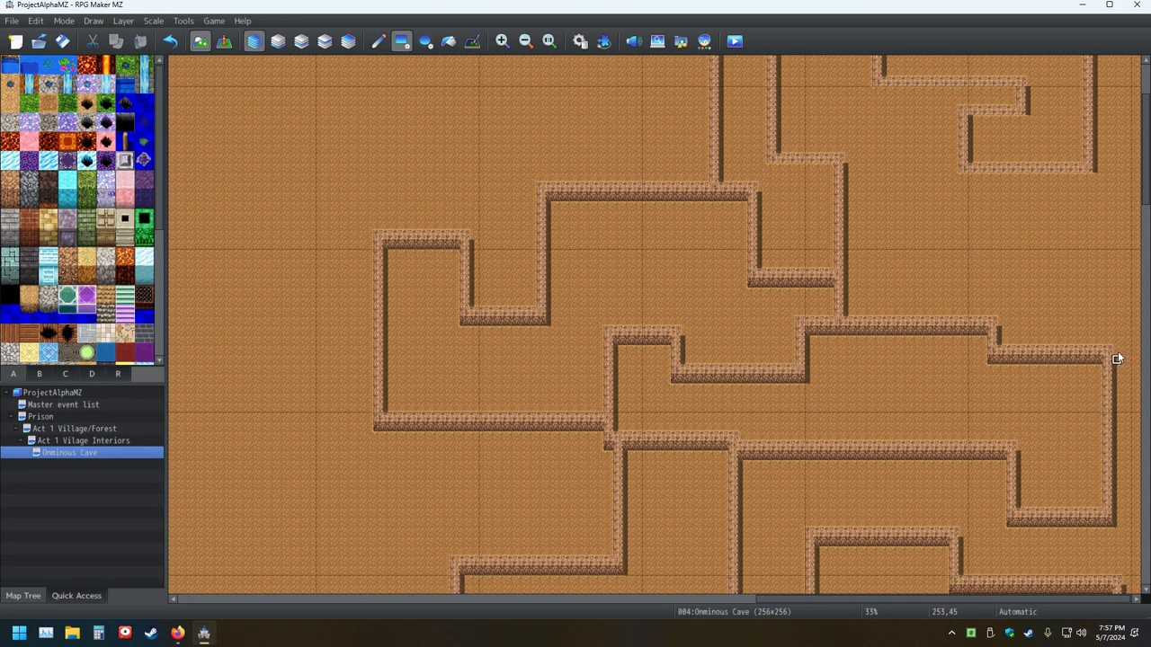
{"action": "scroll", "coordinate": [1128, 468], "scroll_direction": "down", "scroll_amount": 3}
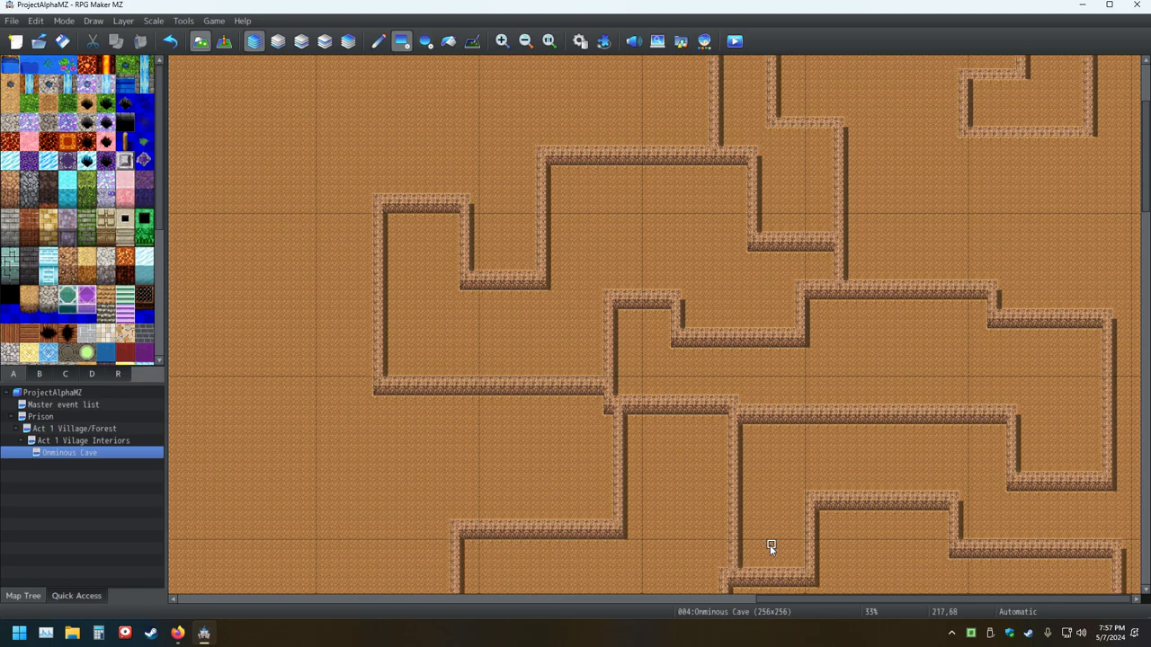
{"action": "scroll", "coordinate": [933, 273], "scroll_direction": "up", "scroll_amount": 2}
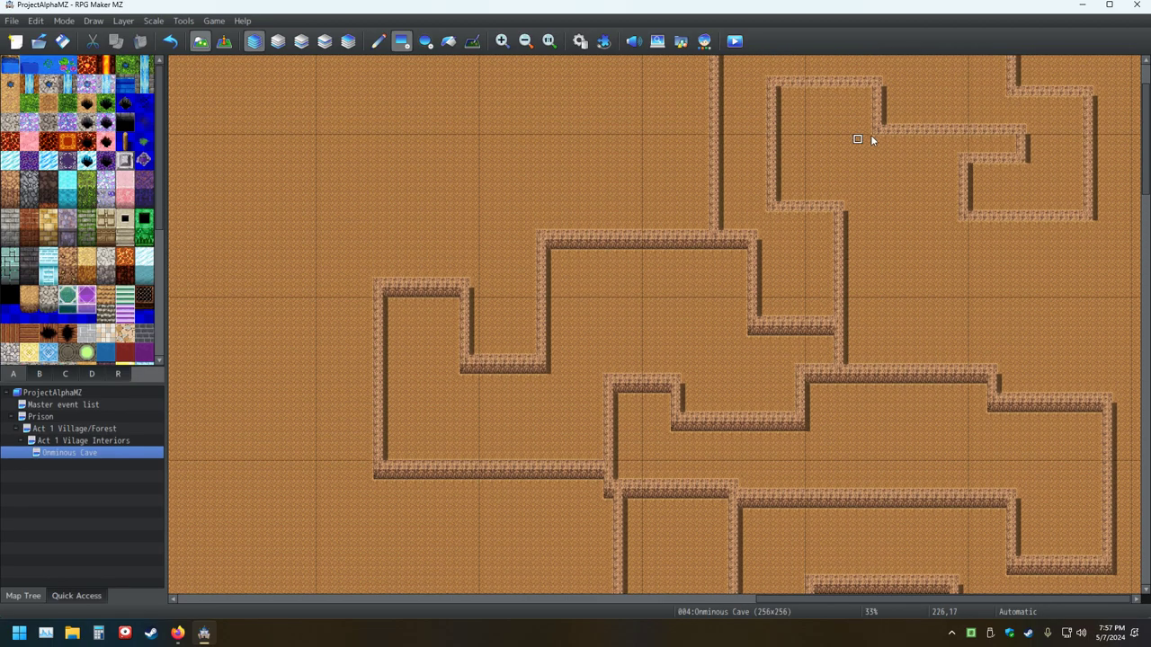
{"action": "scroll", "coordinate": [994, 279], "scroll_direction": "up", "scroll_amount": 3}
{"action": "scroll", "coordinate": [984, 288], "scroll_direction": "down", "scroll_amount": 2}
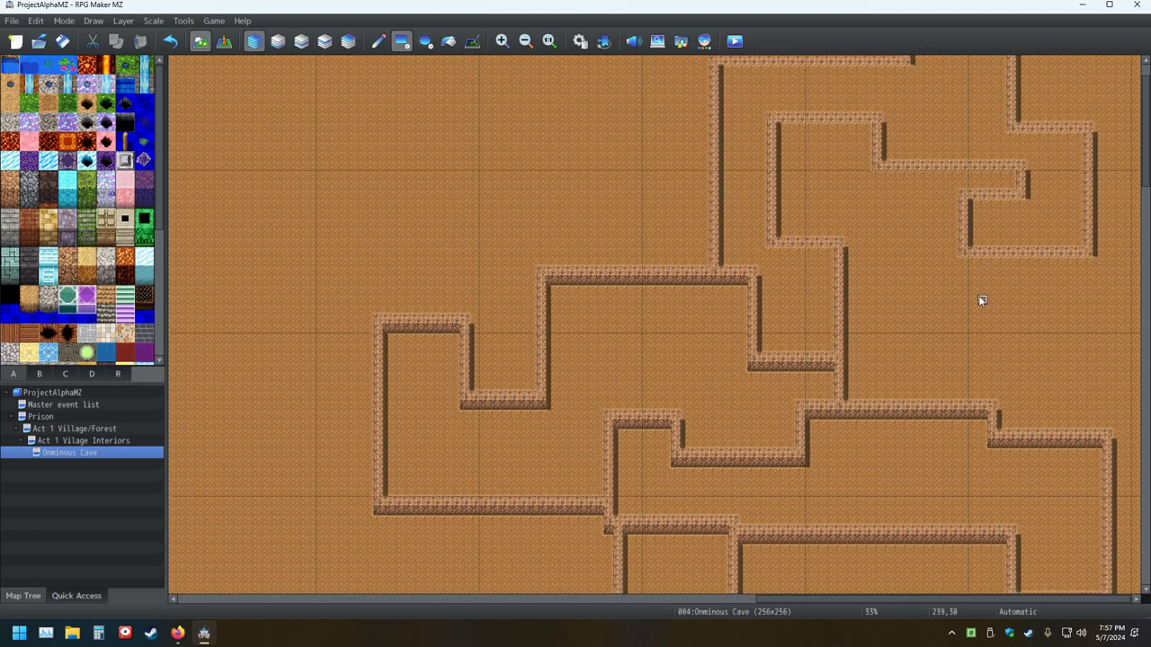
{"action": "scroll", "coordinate": [979, 300], "scroll_direction": "up", "scroll_amount": 2}
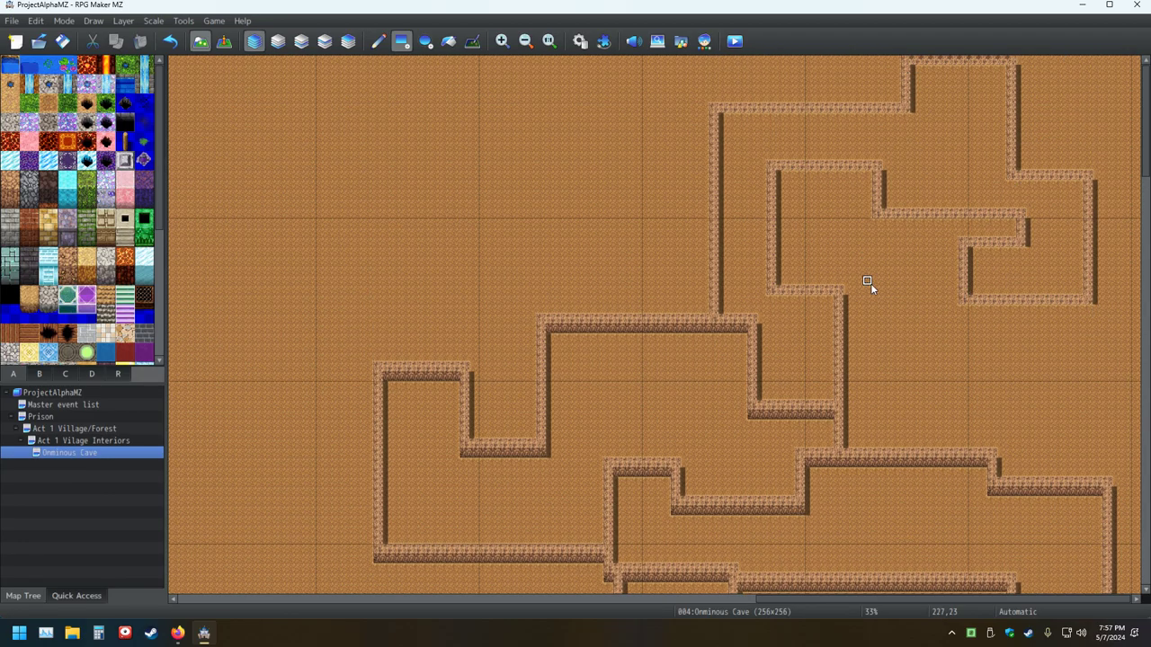
{"action": "scroll", "coordinate": [1087, 390], "scroll_direction": "down", "scroll_amount": 7}
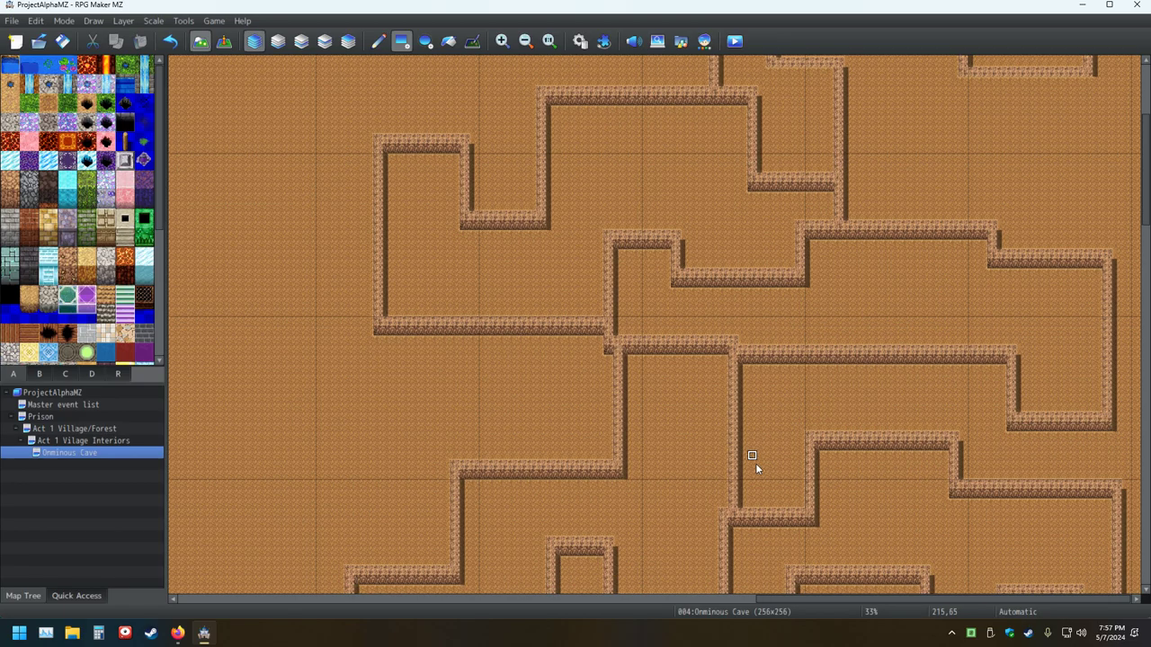
{"action": "scroll", "coordinate": [929, 361], "scroll_direction": "up", "scroll_amount": 3}
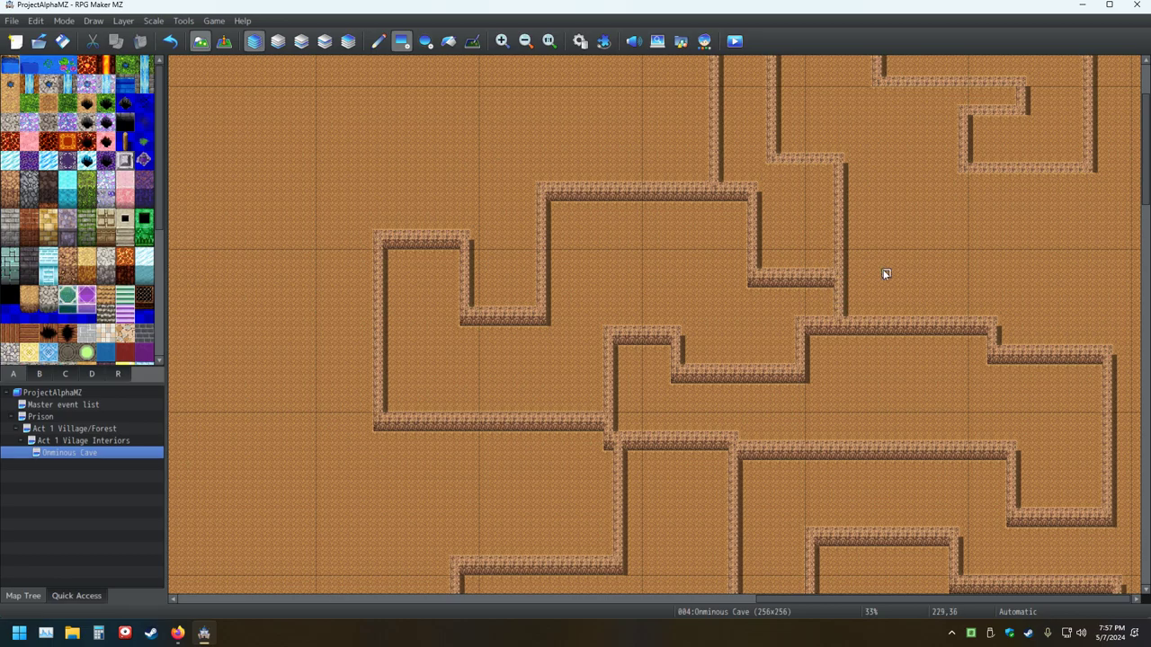
{"action": "scroll", "coordinate": [961, 249], "scroll_direction": "up", "scroll_amount": 3}
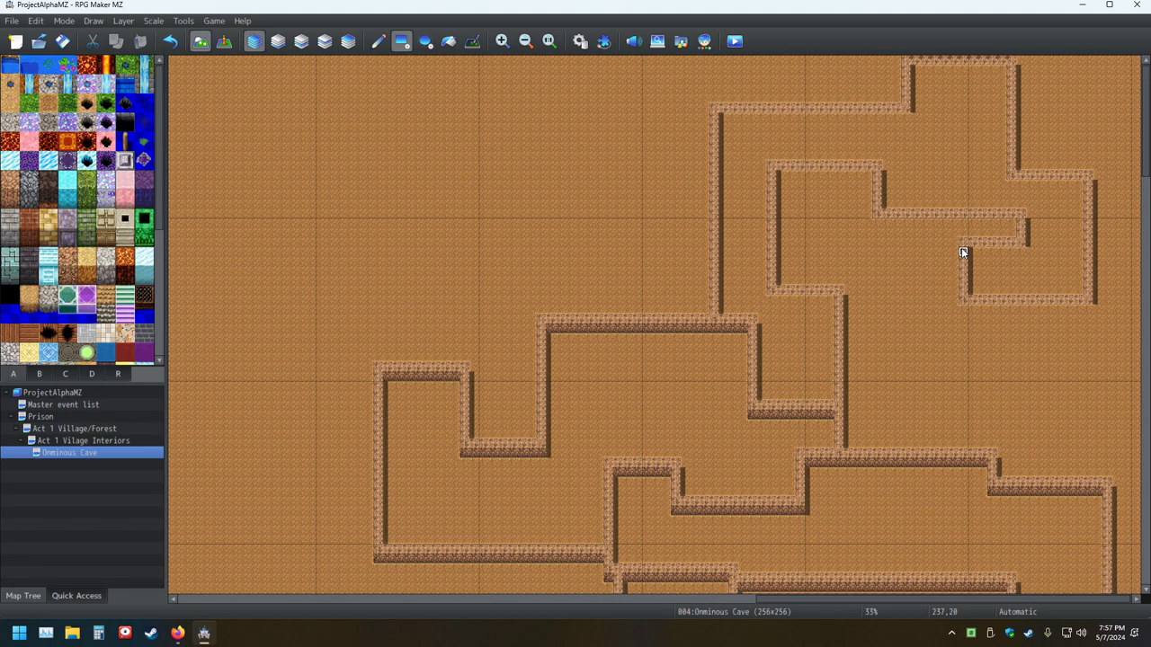
Step: Paint cliff-face wall tiles beneath the horizontal runs of the new northern walls, leaving out the inner wall's long middle run
{"action": "left_click_drag", "start_coordinate": [821, 299], "coordinate": [770, 295]}
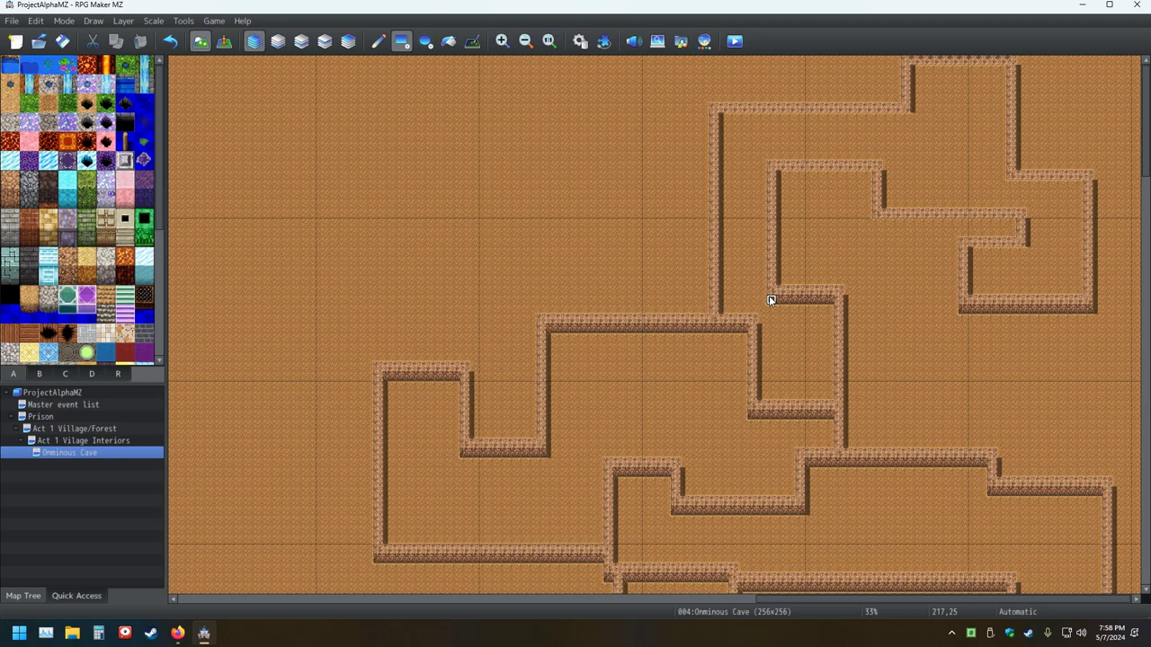
{"action": "left_click", "coordinate": [1019, 251]}
{"action": "left_click_drag", "start_coordinate": [1079, 185], "coordinate": [1009, 185]}
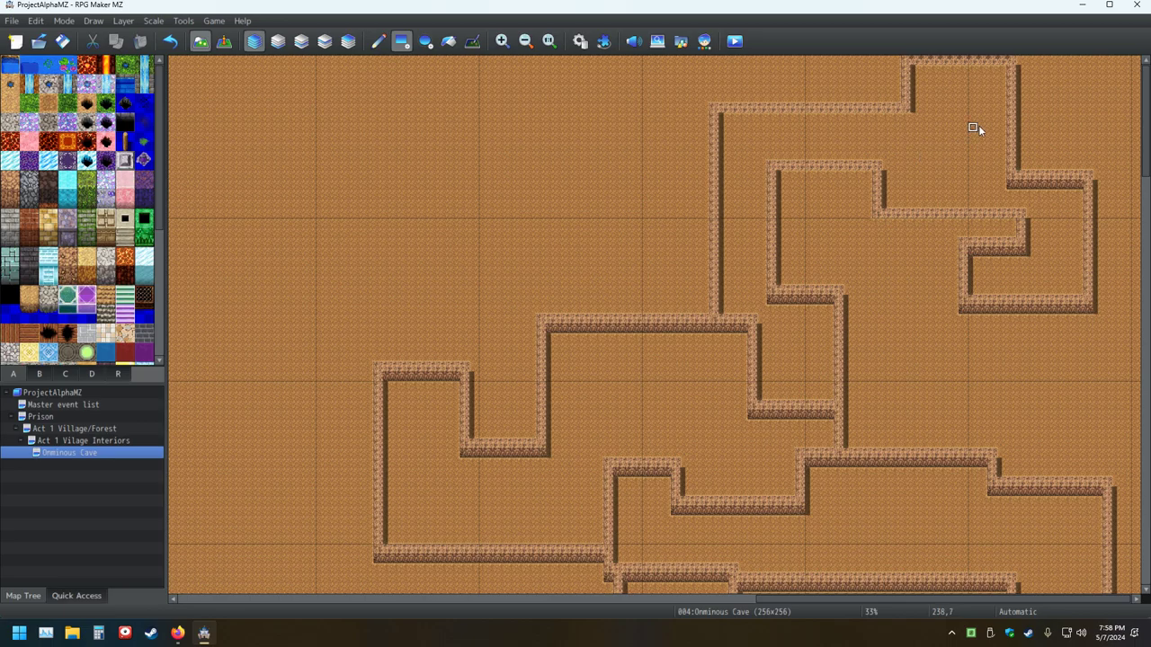
{"action": "left_click_drag", "start_coordinate": [1012, 69], "coordinate": [919, 69]}
{"action": "left_click_drag", "start_coordinate": [892, 178], "coordinate": [782, 178]}
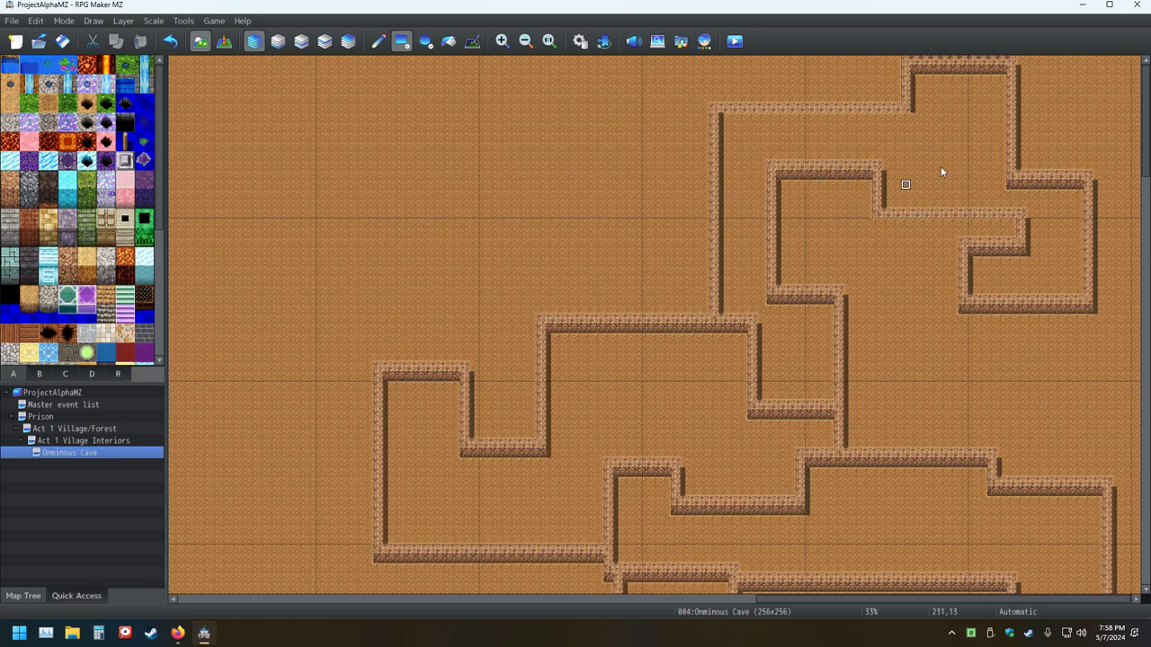
{"action": "left_click_drag", "start_coordinate": [890, 119], "coordinate": [731, 120]}
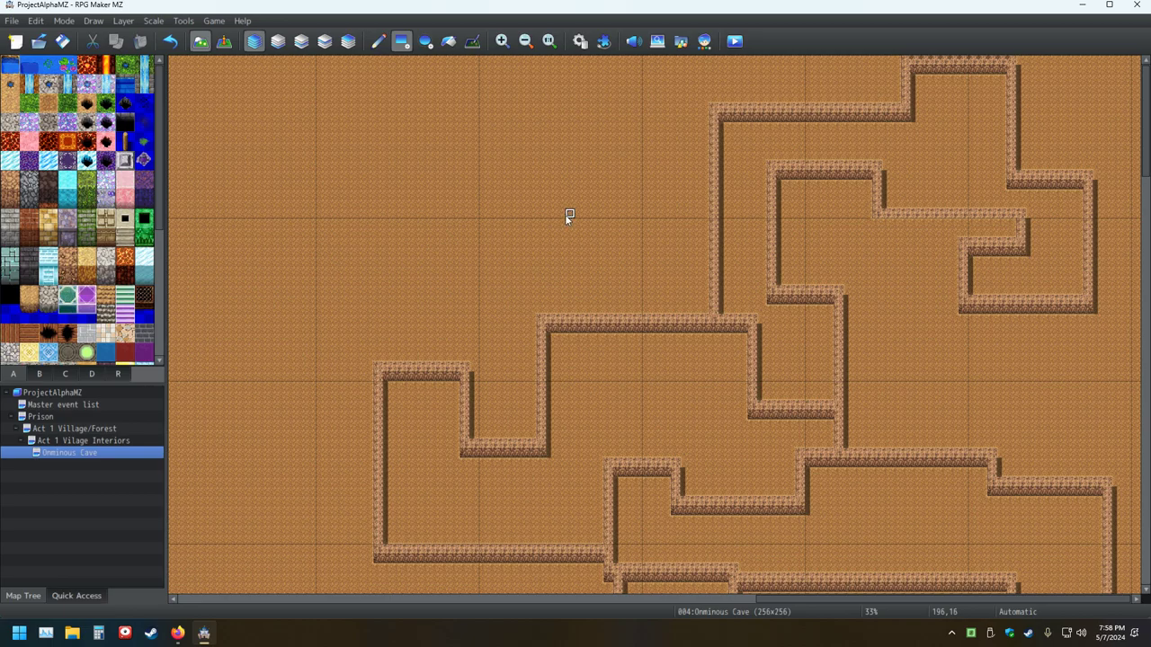
Step: Paint cliff-face wall tiles beneath the inner wall's long middle run and save the project
{"action": "key", "text": "ctrl+s"}
{"action": "left_click_drag", "start_coordinate": [1011, 224], "coordinate": [885, 227]}
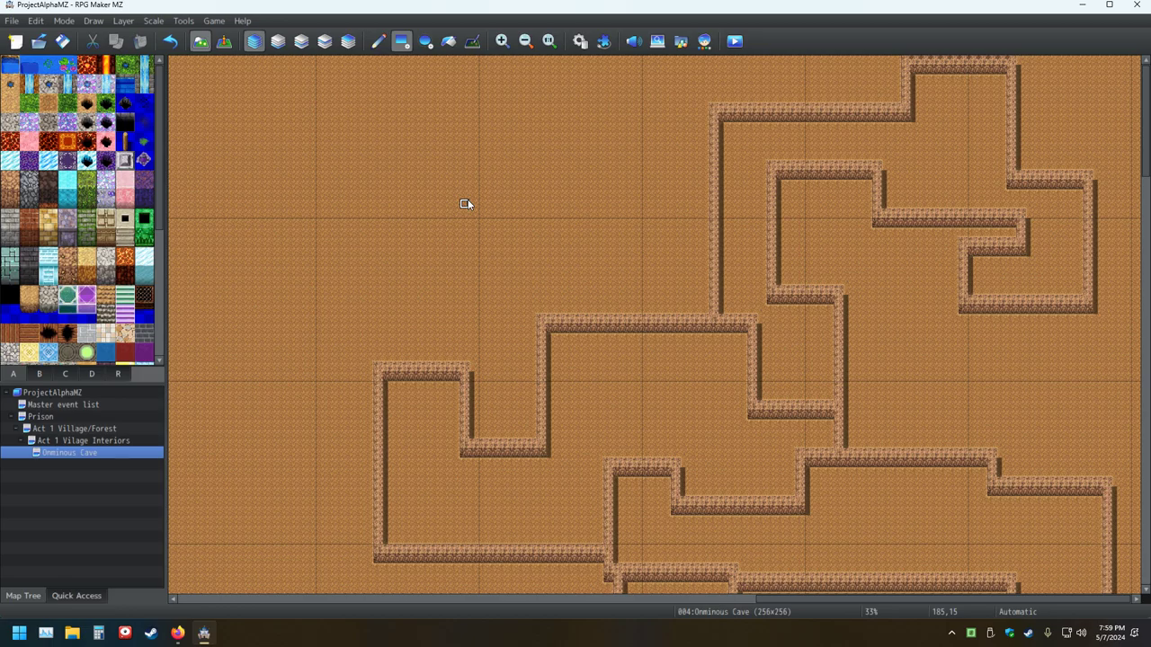
{"action": "left_click", "coordinate": [67, 43]}
Step: Run a new cave wall west from the outer vertical wall, turn it north, and start its upper westward run
{"action": "left_click_drag", "start_coordinate": [706, 167], "coordinate": [659, 171]}
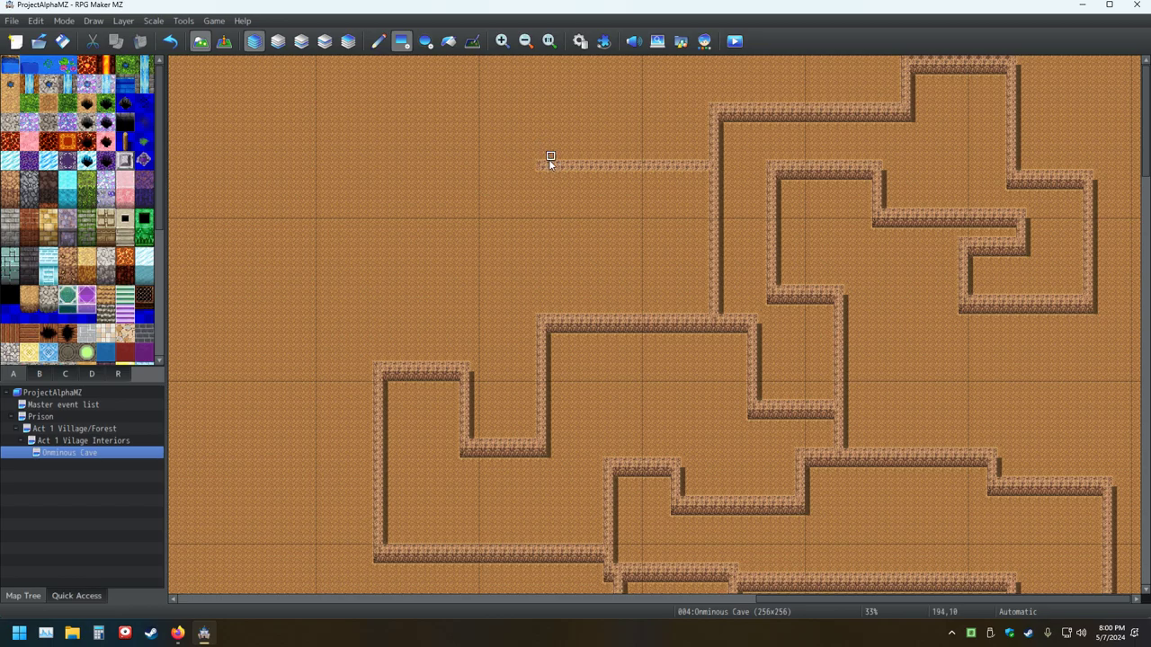
{"action": "mouse_move", "coordinate": [541, 160]}
{"action": "left_mouse_down"}
{"action": "mouse_move", "coordinate": [546, 74]}
{"action": "mouse_move", "coordinate": [537, 81]}
{"action": "left_mouse_up"}
{"action": "left_click_drag", "start_coordinate": [536, 81], "coordinate": [534, 80]}
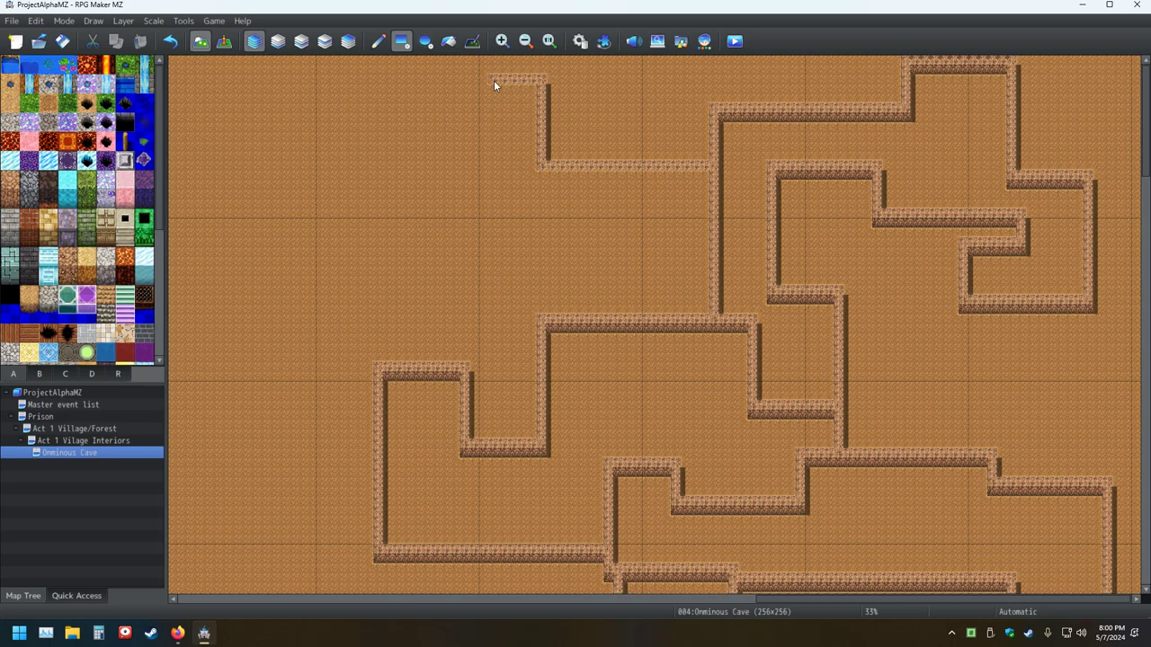
{"action": "left_click_drag", "start_coordinate": [445, 87], "coordinate": [445, 105]}
{"action": "left_click_drag", "start_coordinate": [445, 146], "coordinate": [451, 180]}
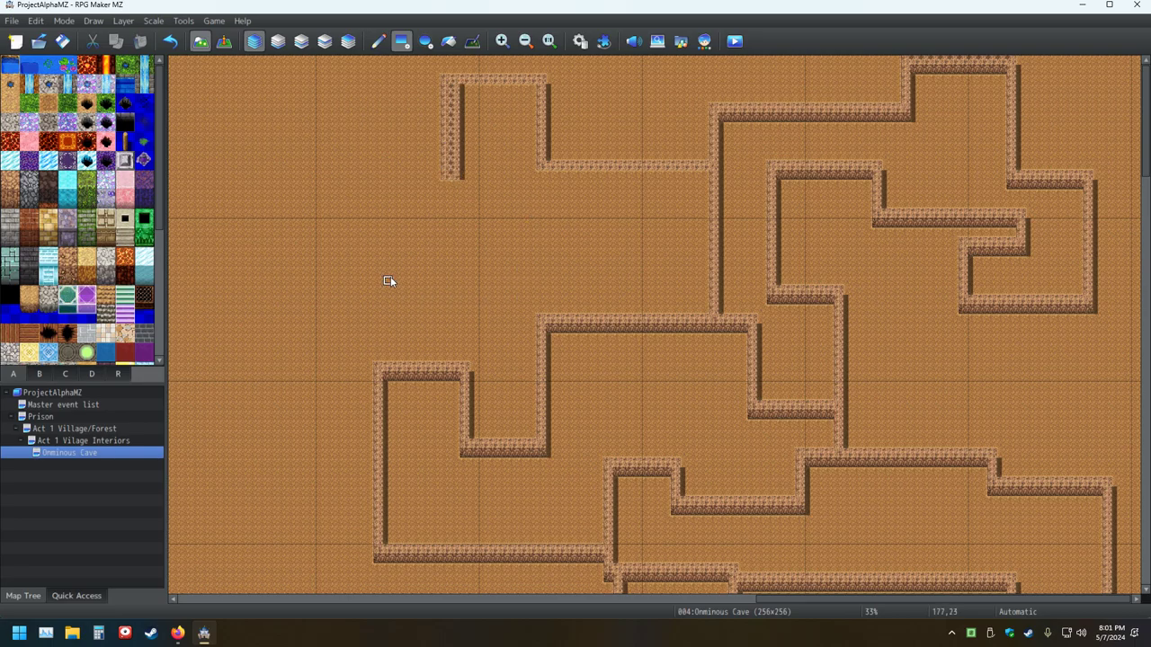
{"action": "key", "text": "ctrl+z"}
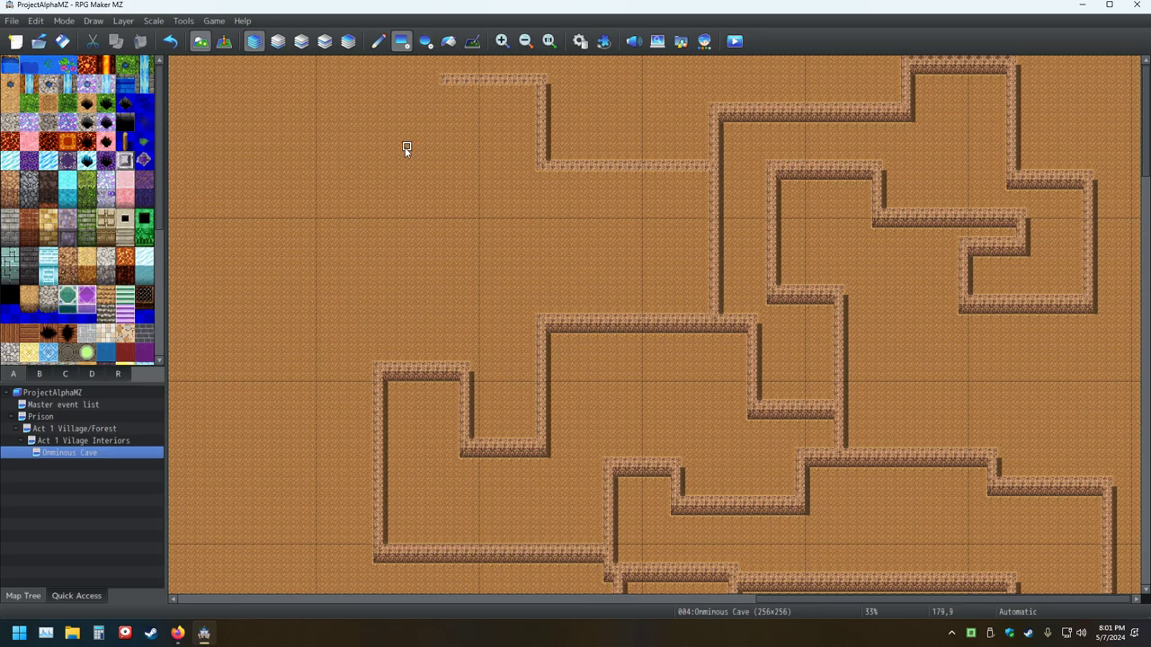
Step: Extend the upper run further west, bring the wall down south, and turn it east along the new chamber's bottom
{"action": "left_click_drag", "start_coordinate": [439, 82], "coordinate": [376, 82]}
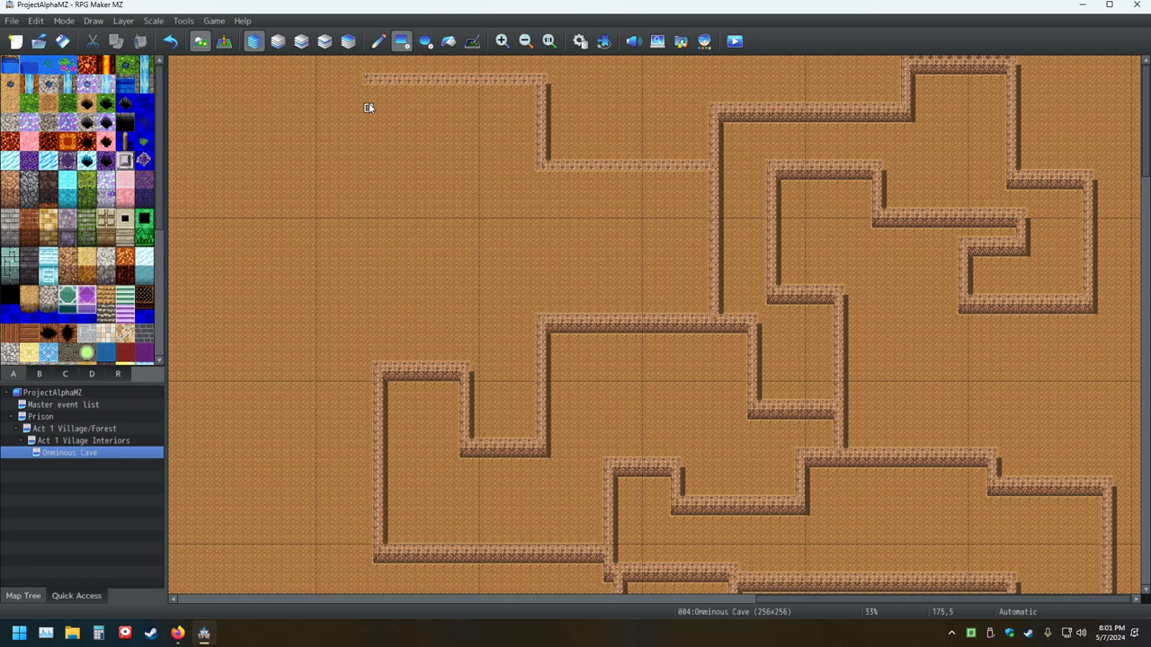
{"action": "left_click", "coordinate": [368, 89]}
{"action": "left_click_drag", "start_coordinate": [362, 133], "coordinate": [363, 158]}
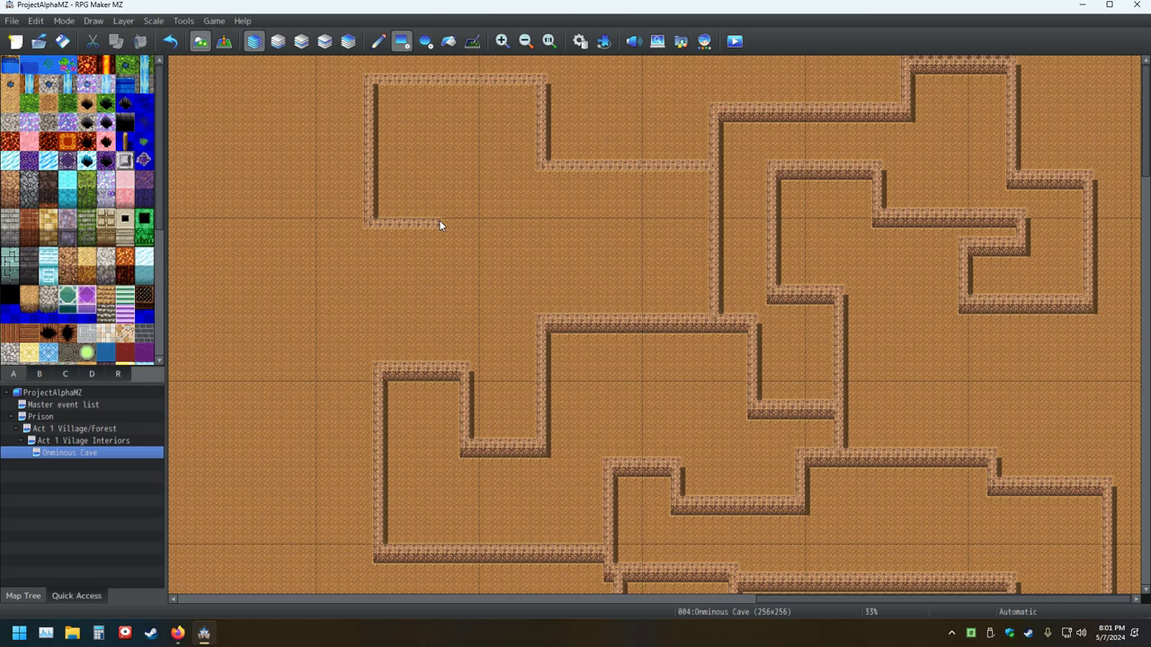
Step: Carry the chamber wall north, east and south around a notch, and run it east to join the outer vertical wall
{"action": "left_click_drag", "start_coordinate": [447, 221], "coordinate": [450, 169]}
{"action": "left_click_drag", "start_coordinate": [447, 143], "coordinate": [476, 153]}
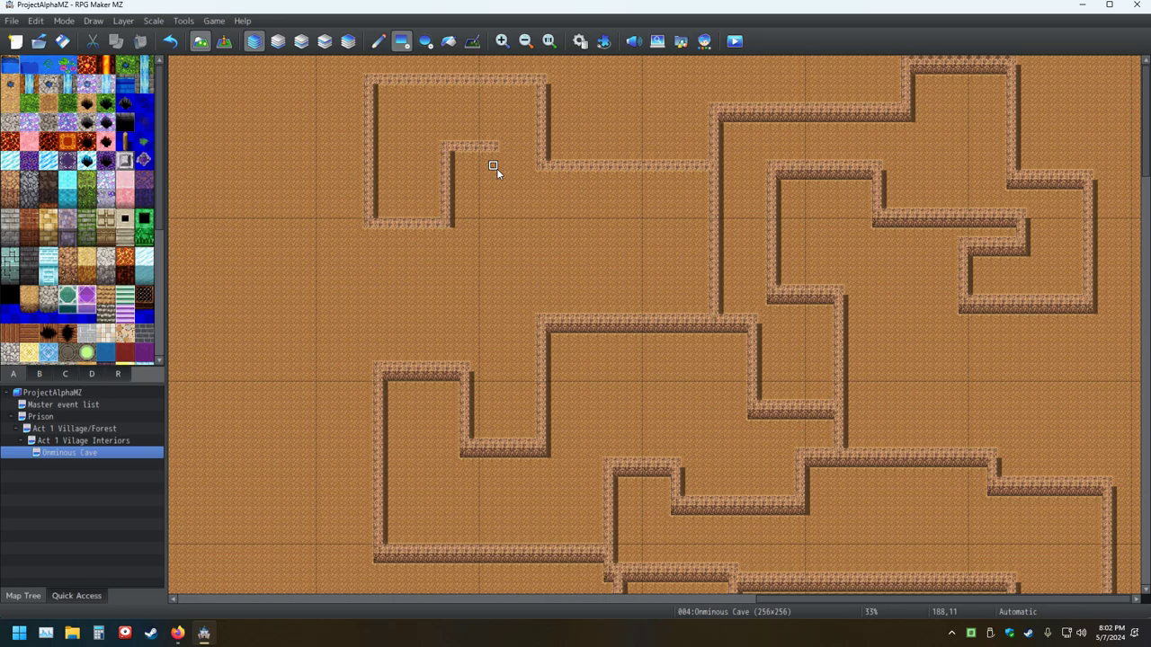
{"action": "left_click", "coordinate": [496, 157]}
{"action": "left_click_drag", "start_coordinate": [495, 196], "coordinate": [497, 221]}
{"action": "left_click_drag", "start_coordinate": [503, 236], "coordinate": [684, 237]}
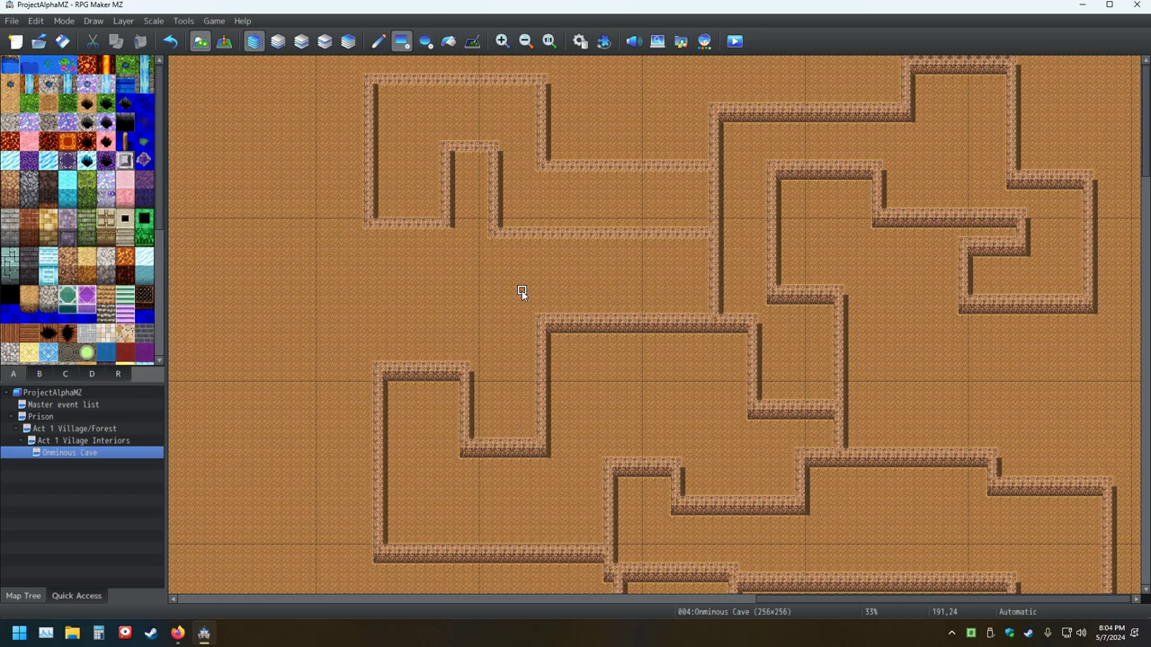
Step: Switch to Firefox and search the web for "top gear denmark" in a new tab
{"action": "left_click", "coordinate": [178, 633]}
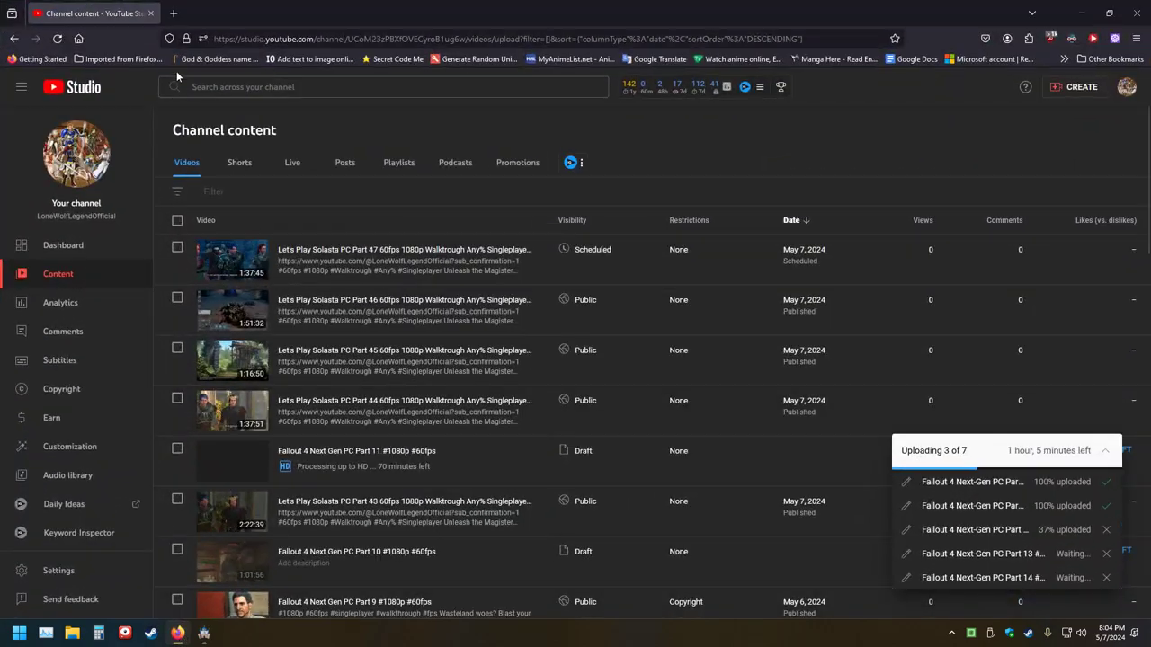
{"action": "left_click", "coordinate": [172, 13]}
{"action": "left_click", "coordinate": [220, 43]}
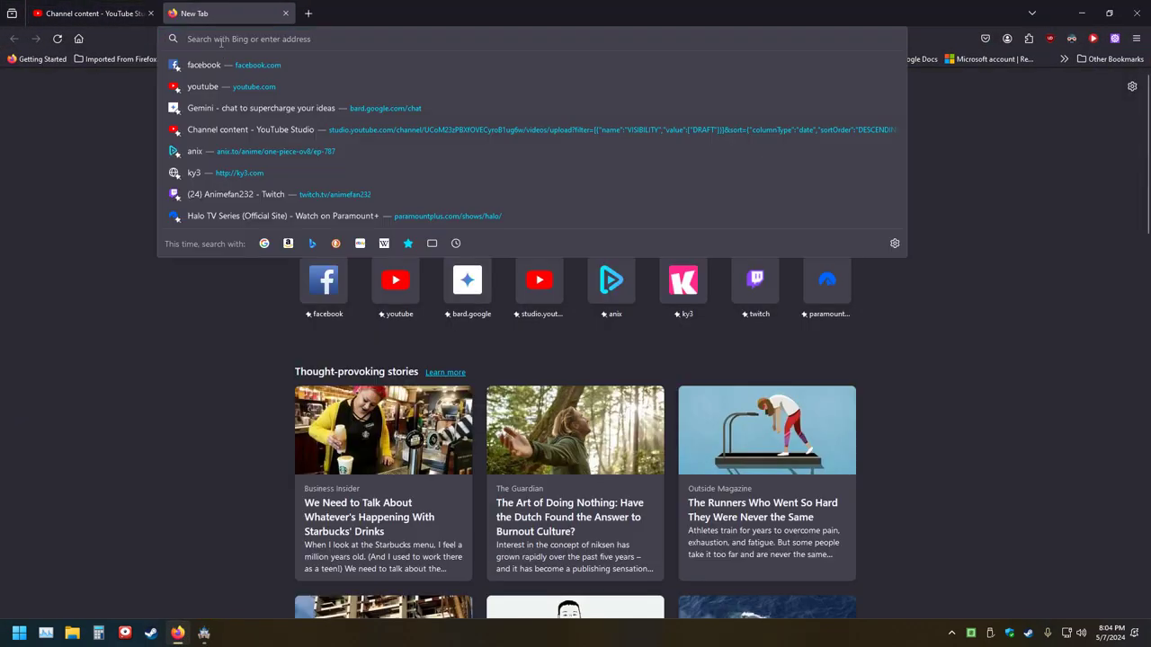
{"action": "type", "text": "top"}
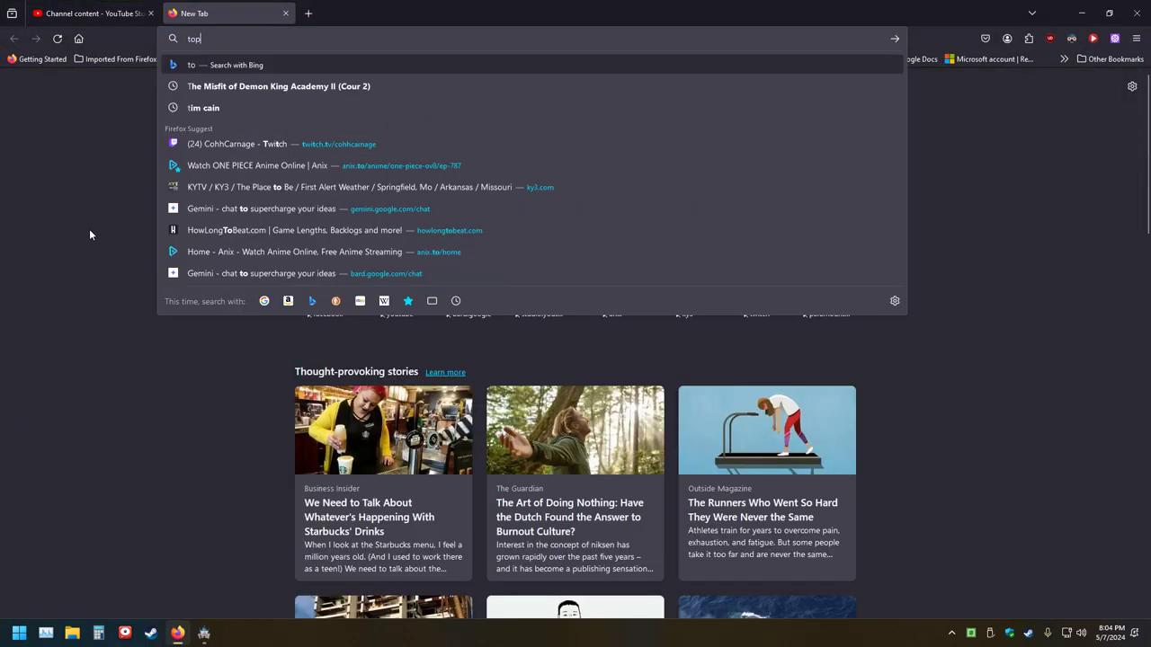
{"action": "type", "text": " gear denma"}
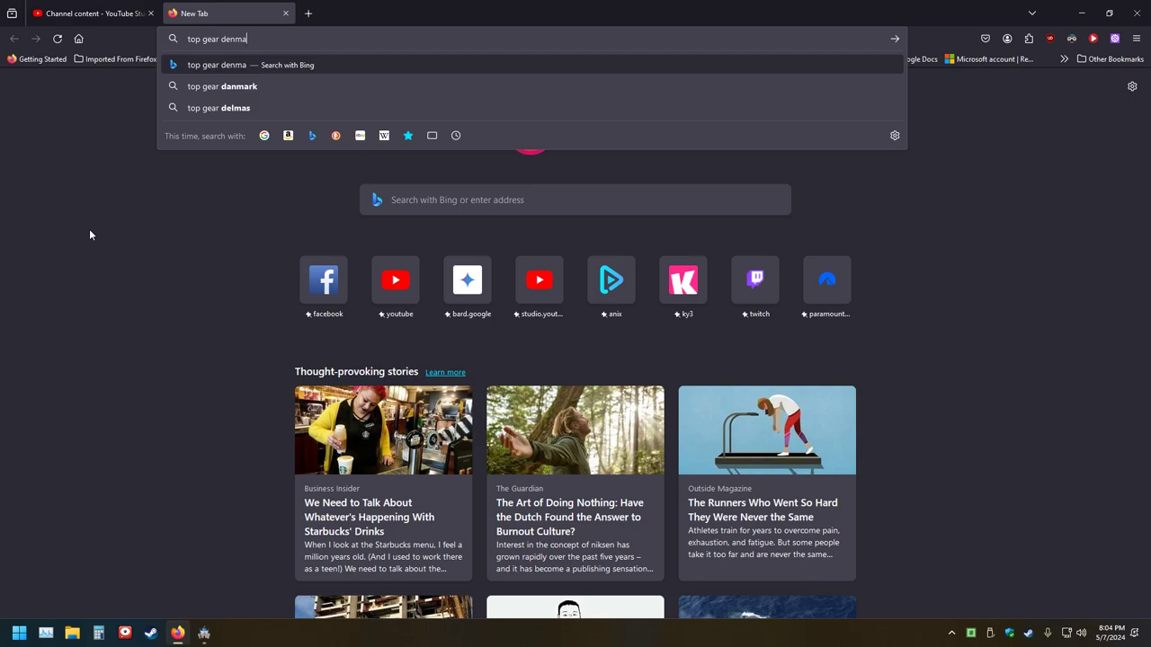
{"action": "type", "text": "rk"}
{"action": "key", "text": "Return"}
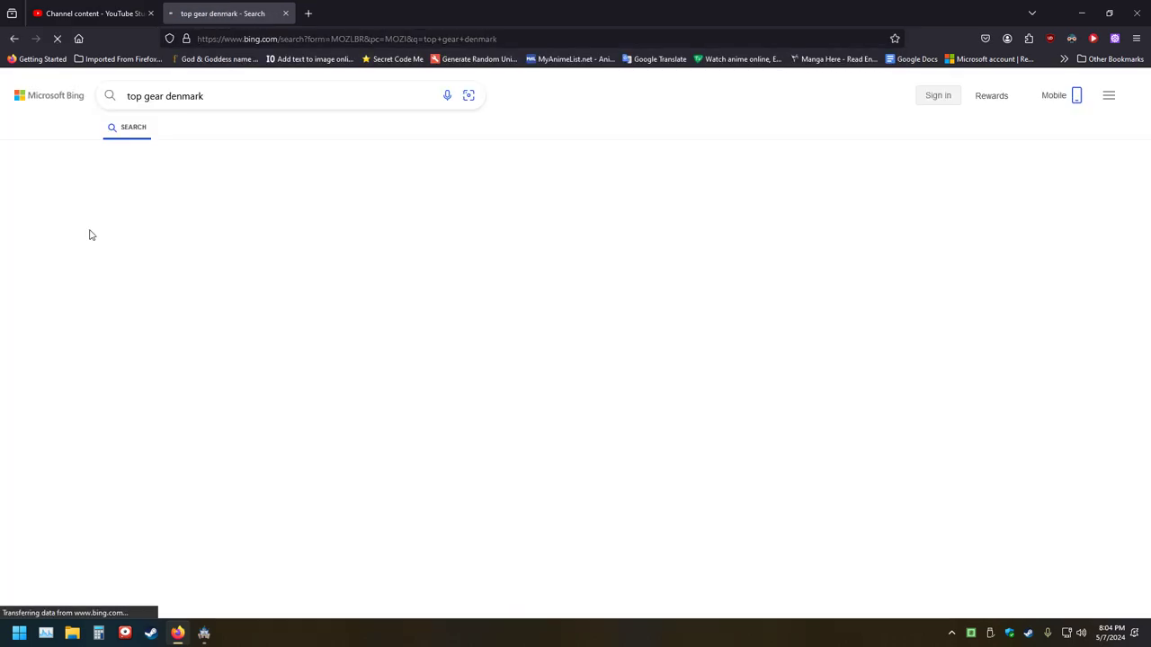
Step: Refine the search to "top gear snes denmark", close the search tab and return to RPG Maker MZ
{"action": "left_click", "coordinate": [164, 97]}
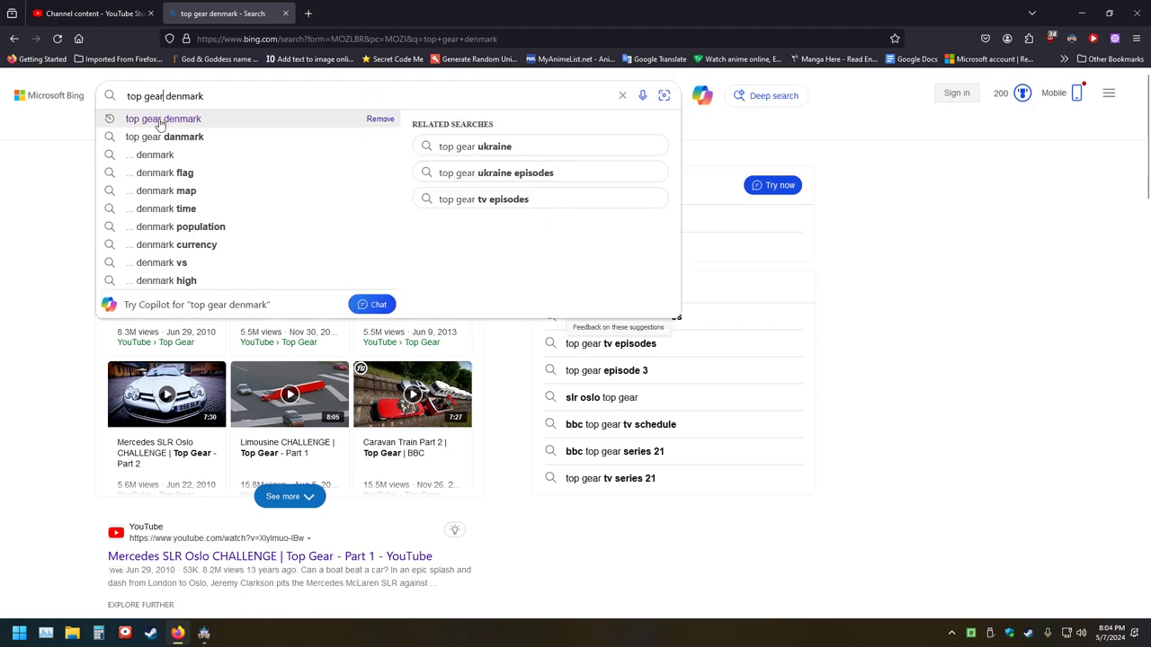
{"action": "type", "text": "snes"}
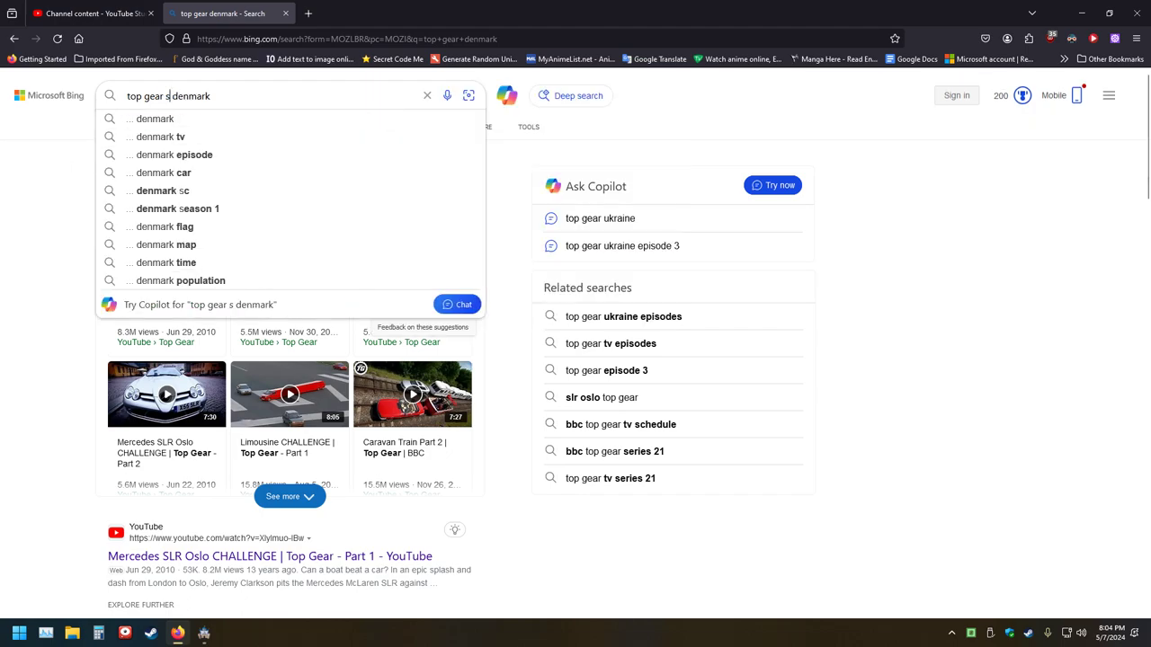
{"action": "key", "text": "Return"}
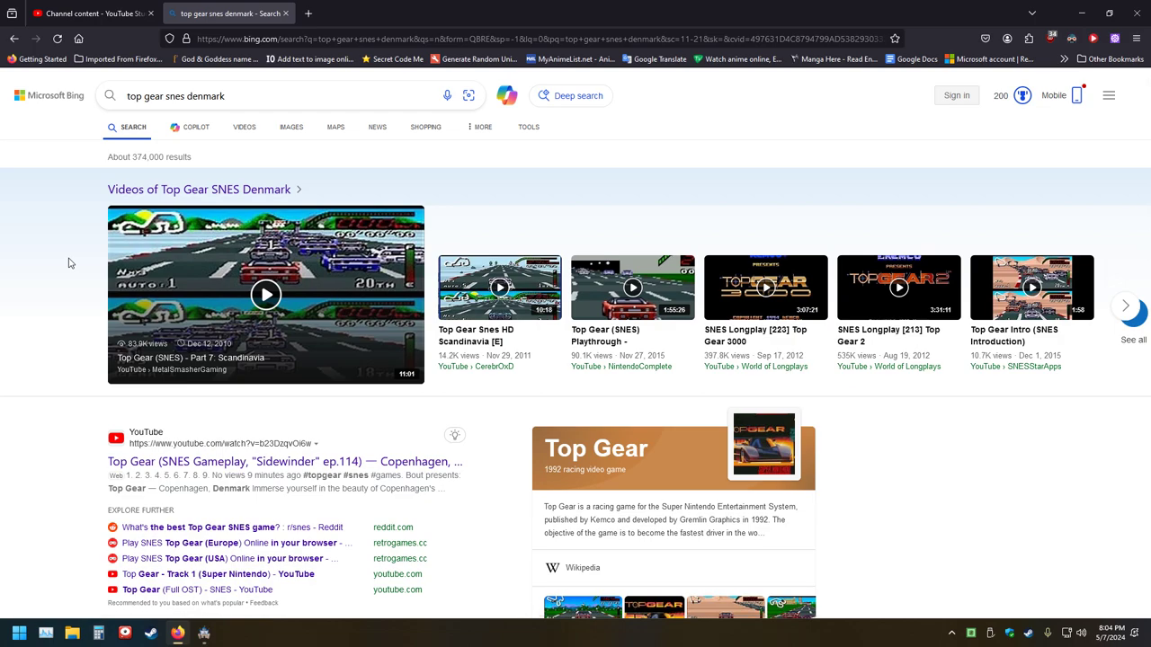
{"action": "left_click", "coordinate": [285, 12]}
{"action": "left_click", "coordinate": [1080, 12]}
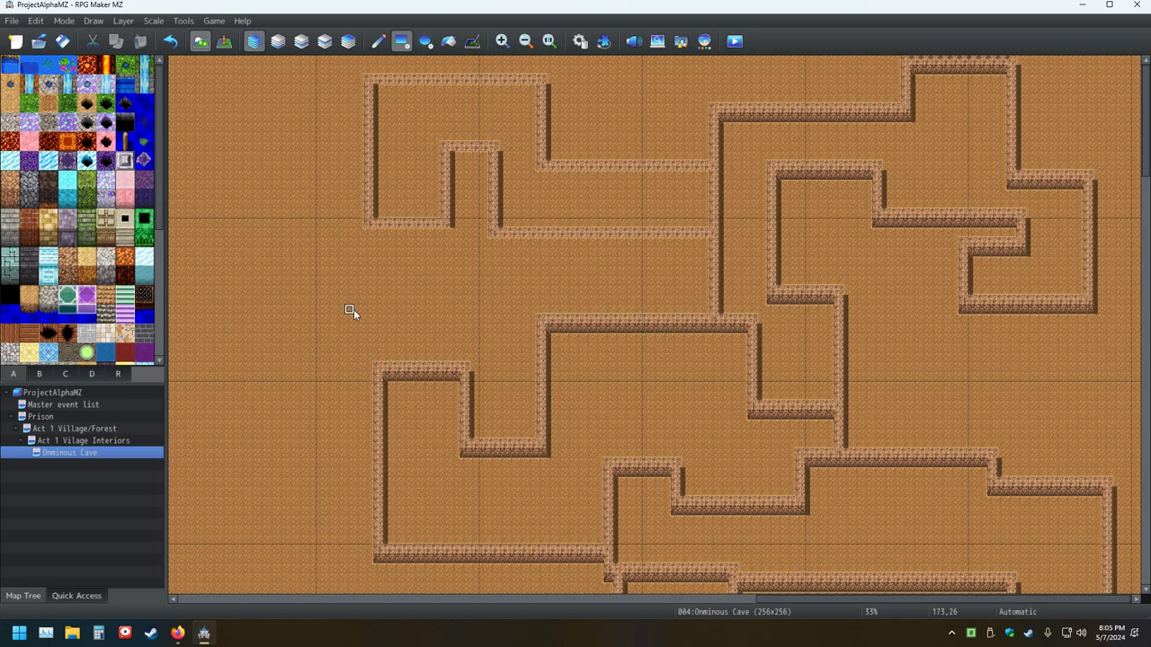
Step: Reload the Onminous Cave map by switching to the Prison map and back, and save the project
{"action": "left_click", "coordinate": [56, 418]}
{"action": "left_click", "coordinate": [53, 454]}
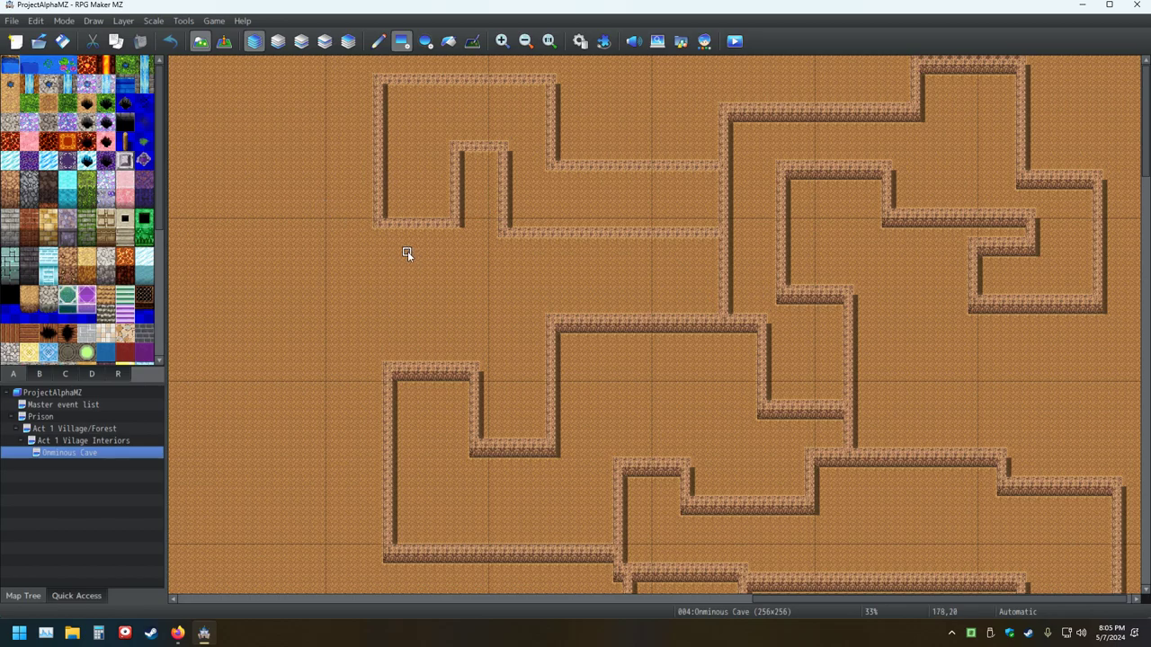
{"action": "scroll", "coordinate": [329, 244], "scroll_direction": "down", "scroll_amount": 5}
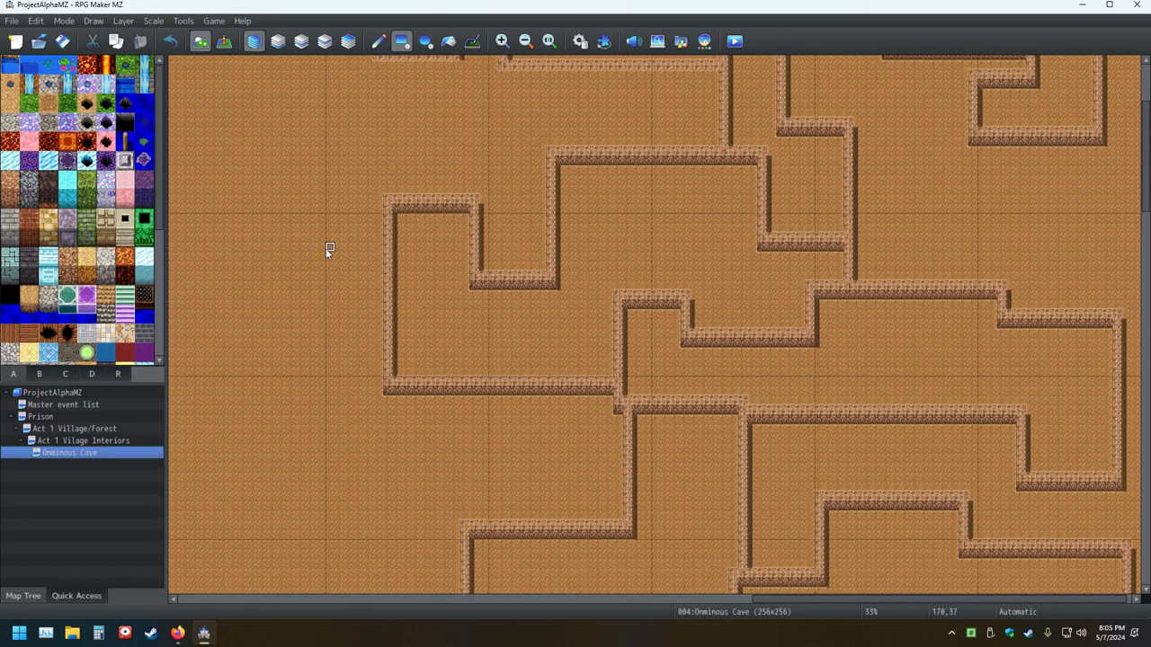
{"action": "scroll", "coordinate": [329, 243], "scroll_direction": "up", "scroll_amount": 5}
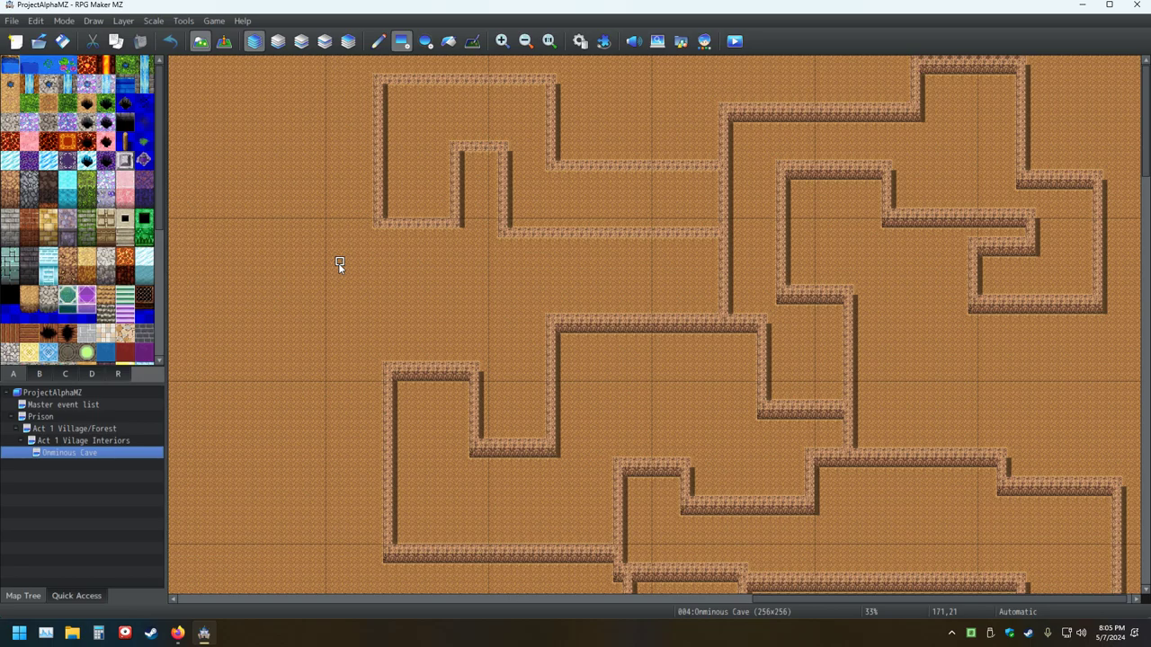
{"action": "key", "text": "ctrl+s"}
{"action": "key", "text": "ctrl+s"}
Step: Paint cliff-face wall tiles beneath all horizontal runs of the new northwestern chamber and its corridor, and save the project
{"action": "left_click_drag", "start_coordinate": [716, 174], "coordinate": [552, 173]}
{"action": "left_click", "coordinate": [542, 92]}
{"action": "left_click_drag", "start_coordinate": [543, 92], "coordinate": [385, 88]}
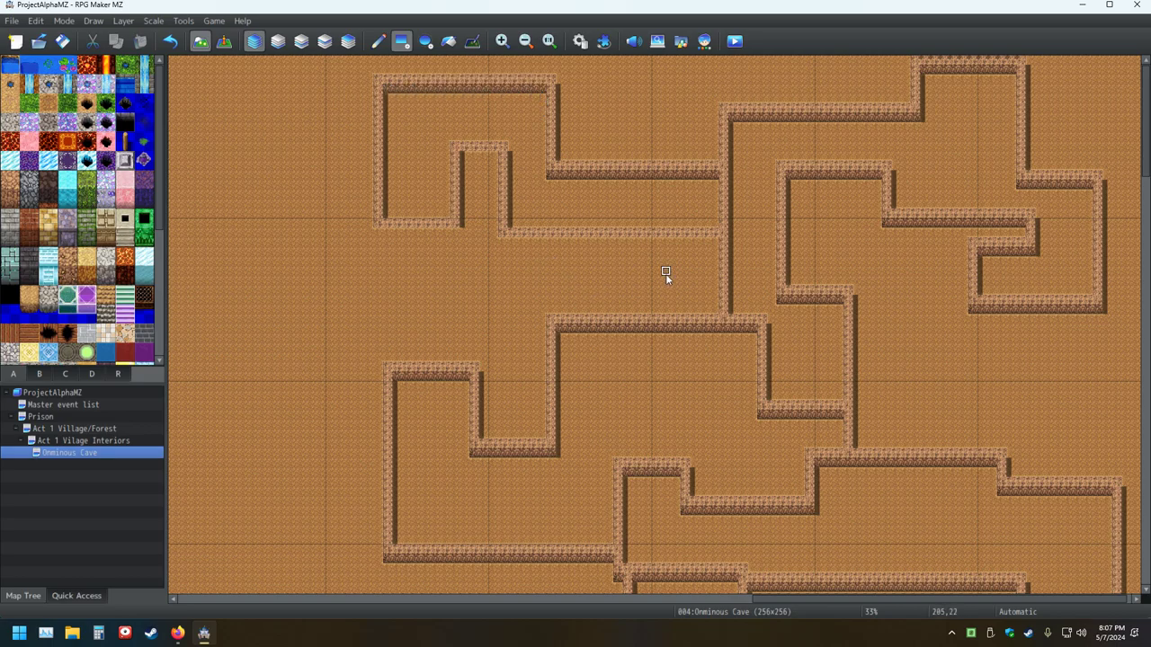
{"action": "left_click_drag", "start_coordinate": [714, 244], "coordinate": [518, 250]}
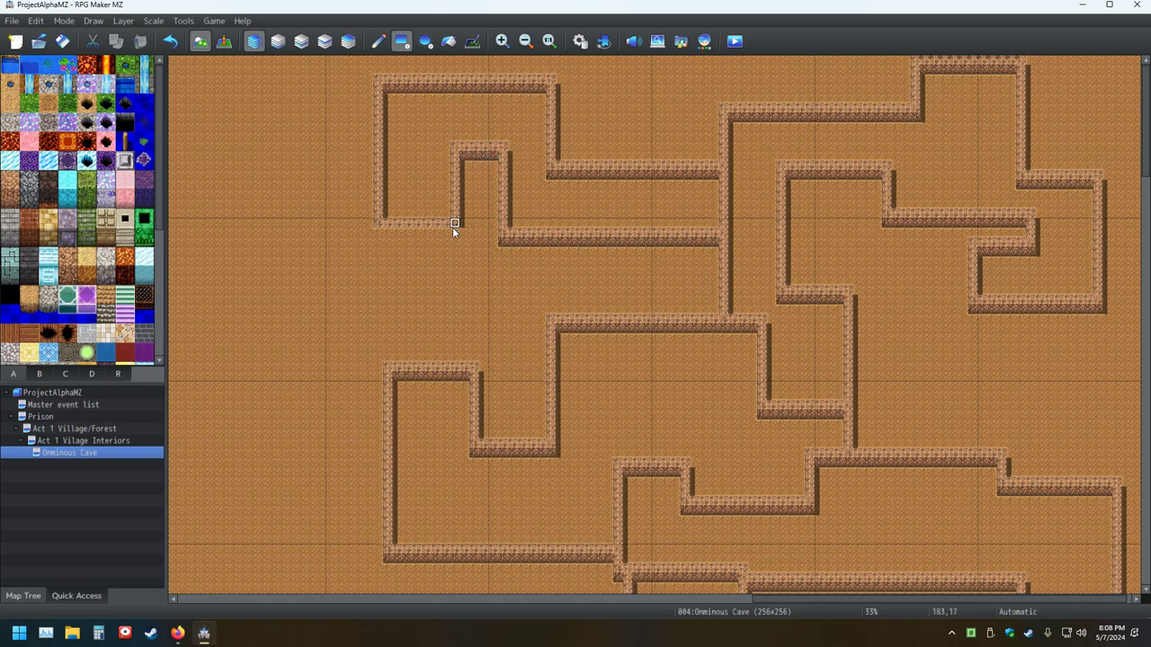
{"action": "left_click_drag", "start_coordinate": [454, 232], "coordinate": [405, 232]}
{"action": "key", "text": "ctrl+s"}
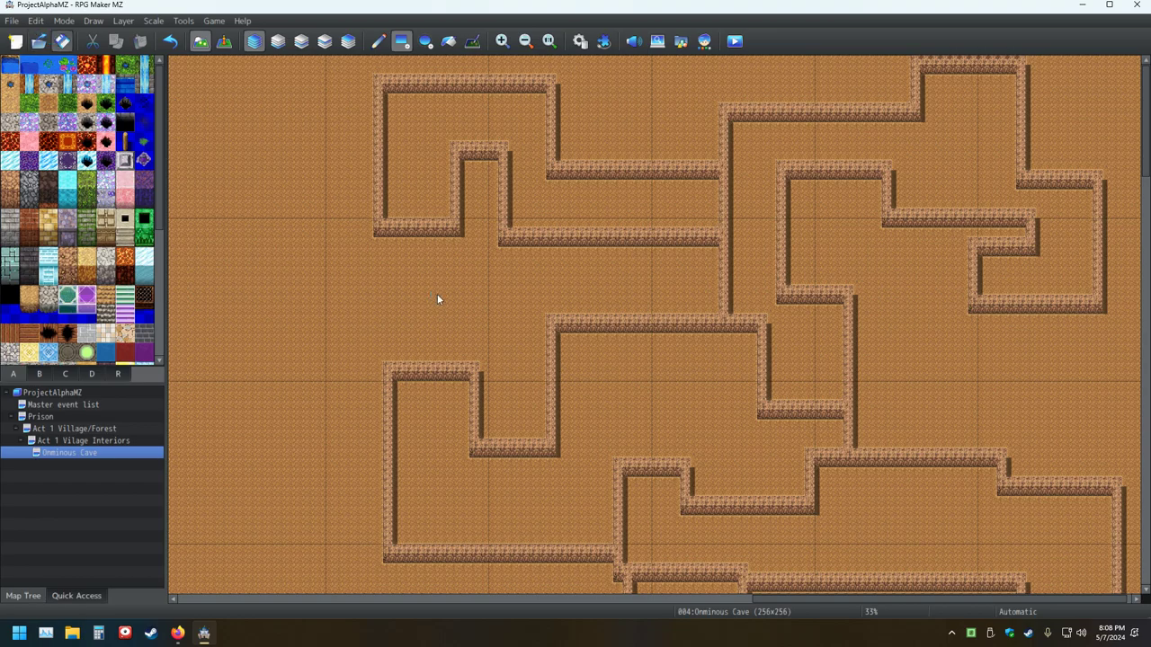
Step: Draw a wall north from the lower western chamber's upper corner, then west, north and east to meet the chamber above
{"action": "mouse_move", "coordinate": [450, 286]}
{"action": "middle_mouse_down"}
{"action": "mouse_move", "coordinate": [423, 278]}
{"action": "mouse_move", "coordinate": [448, 261]}
{"action": "middle_mouse_up"}
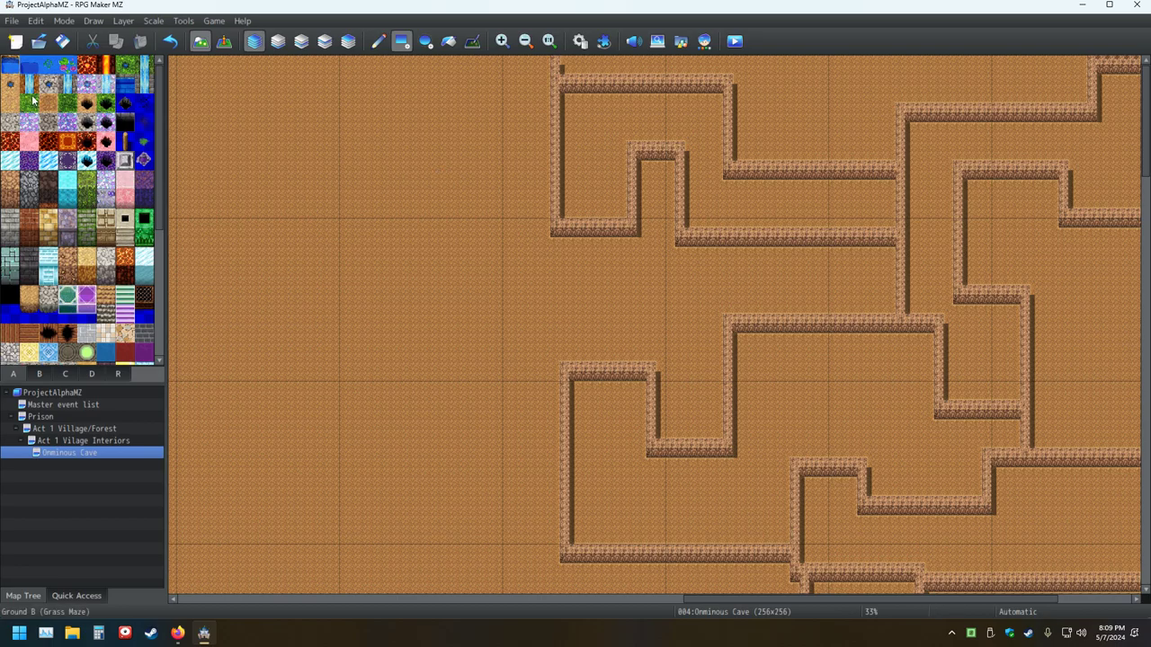
{"action": "left_click", "coordinate": [63, 42]}
{"action": "left_click_drag", "start_coordinate": [565, 365], "coordinate": [566, 339]}
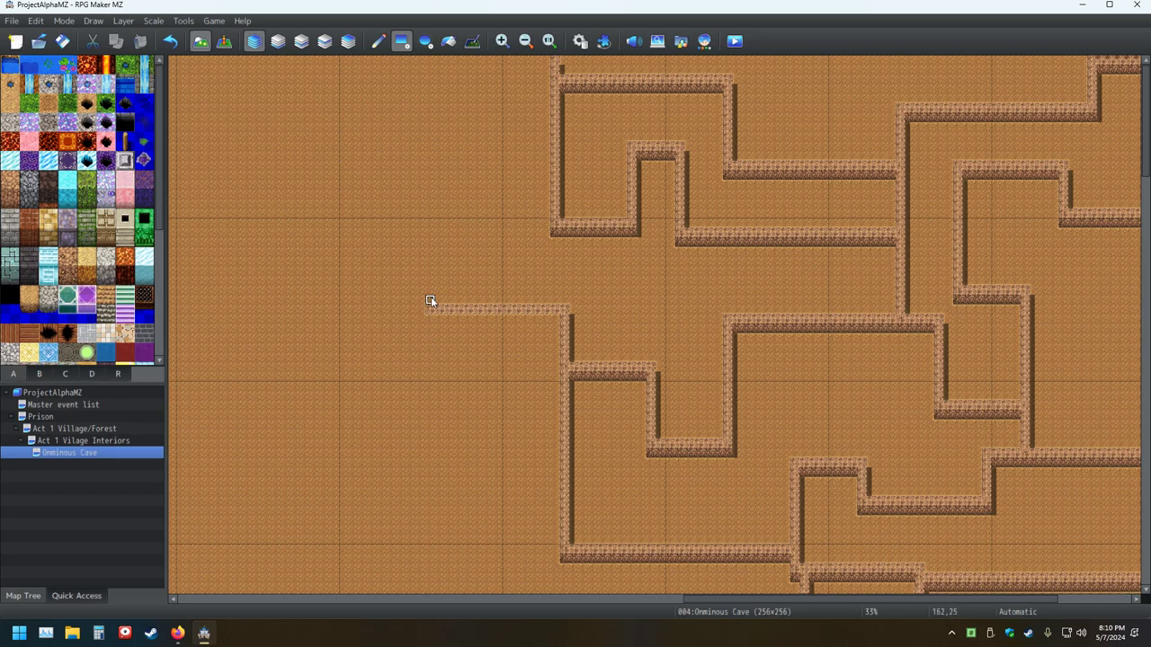
{"action": "left_click", "coordinate": [430, 302]}
{"action": "left_click_drag", "start_coordinate": [430, 267], "coordinate": [431, 230]}
{"action": "left_click", "coordinate": [436, 233]}
{"action": "left_click", "coordinate": [545, 231]}
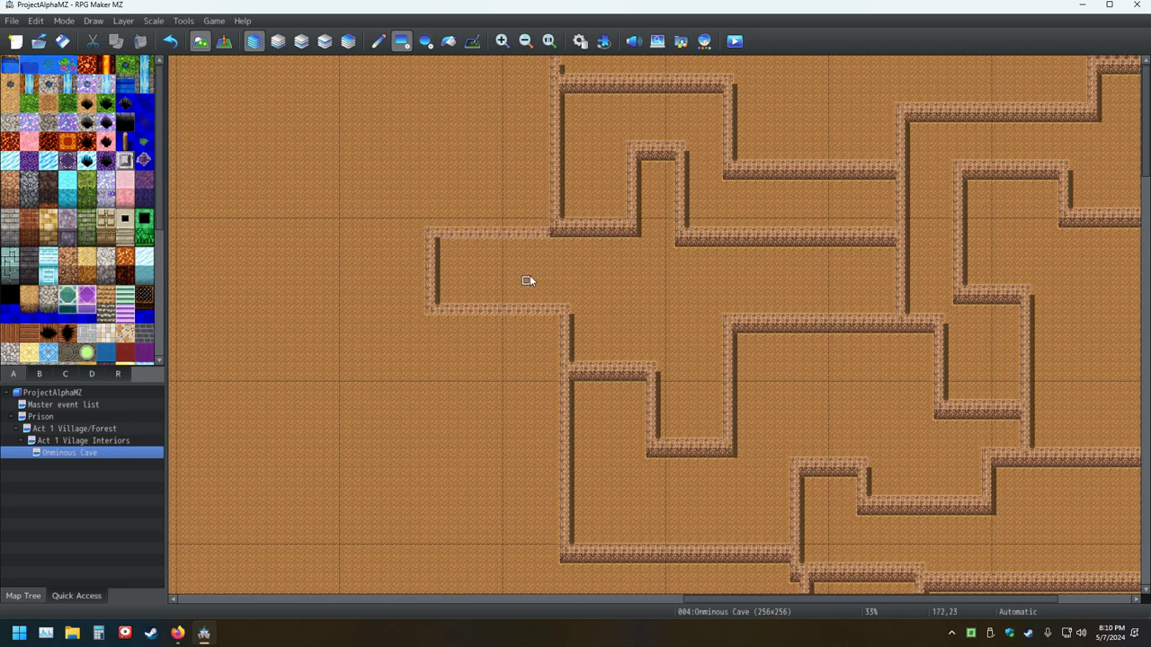
Step: Paint cliff-face wall tiles beneath the upper and lower runs of the new western dead end, and save the project
{"action": "left_click", "coordinate": [62, 40]}
{"action": "left_click", "coordinate": [545, 239]}
{"action": "left_click_drag", "start_coordinate": [547, 243], "coordinate": [463, 247]}
{"action": "left_click", "coordinate": [437, 243]}
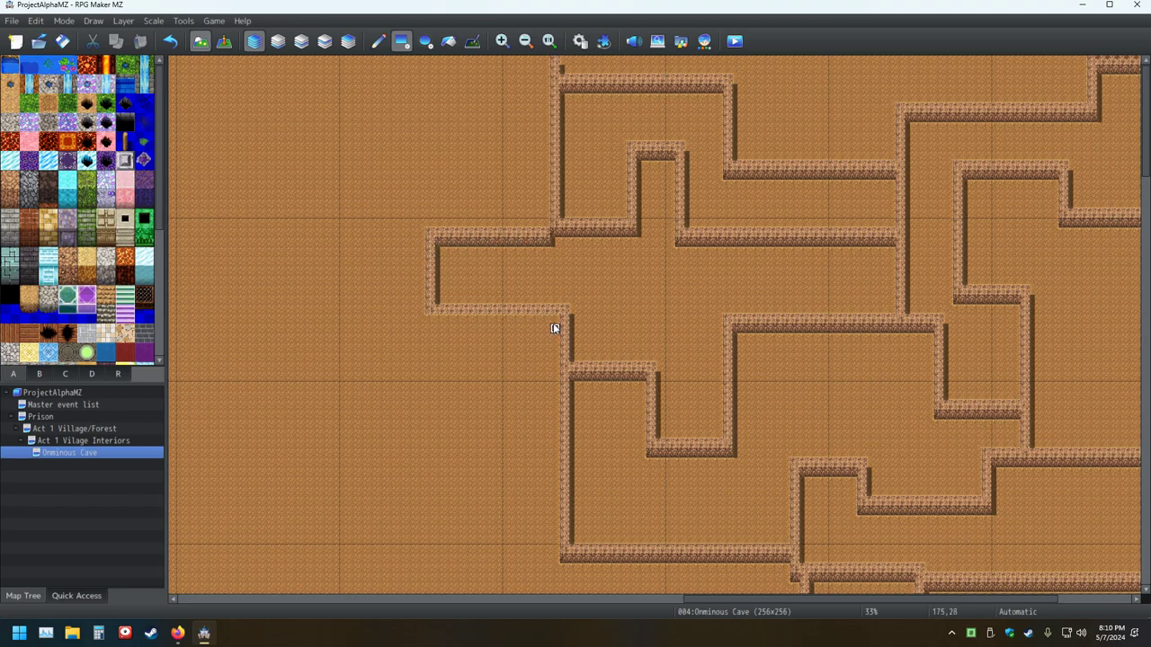
{"action": "left_click_drag", "start_coordinate": [545, 318], "coordinate": [437, 316]}
{"action": "left_click", "coordinate": [428, 319]}
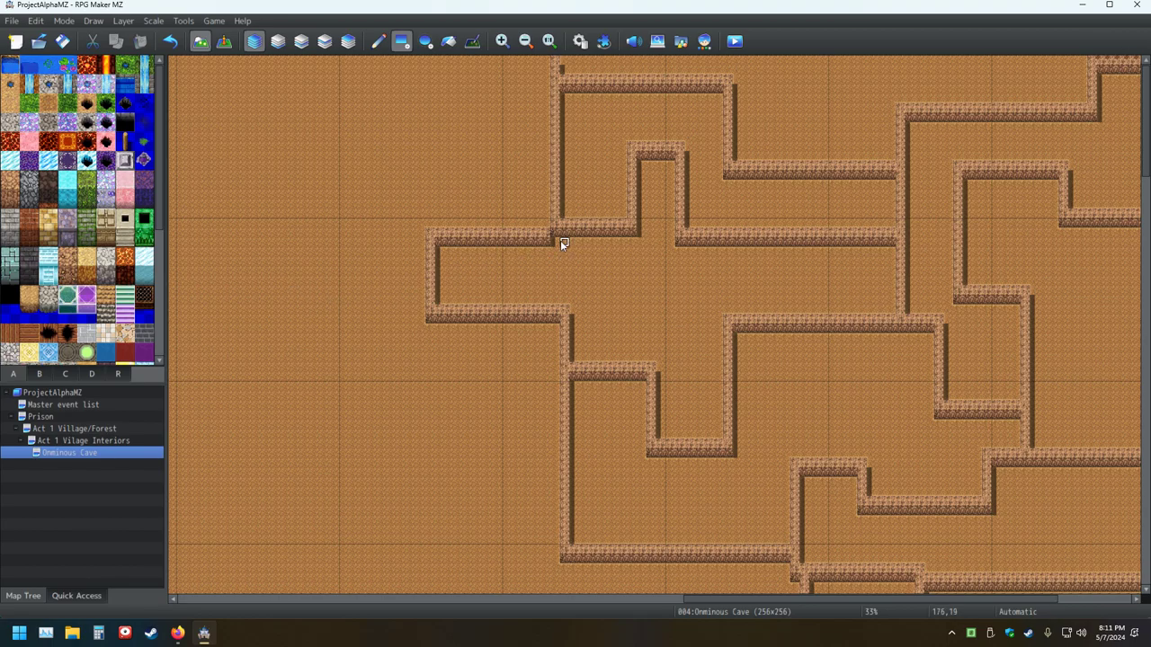
{"action": "left_click", "coordinate": [60, 45]}
{"action": "left_click", "coordinate": [62, 41]}
Step: Reopen the Onminous Cave map and examine the empty area west of the maze, down to the decorated southern rooms
{"action": "left_click", "coordinate": [70, 441]}
{"action": "left_click", "coordinate": [72, 453]}
{"action": "scroll", "coordinate": [413, 330], "scroll_direction": "down", "scroll_amount": 3}
{"action": "scroll", "coordinate": [405, 330], "scroll_direction": "up", "scroll_amount": 3}
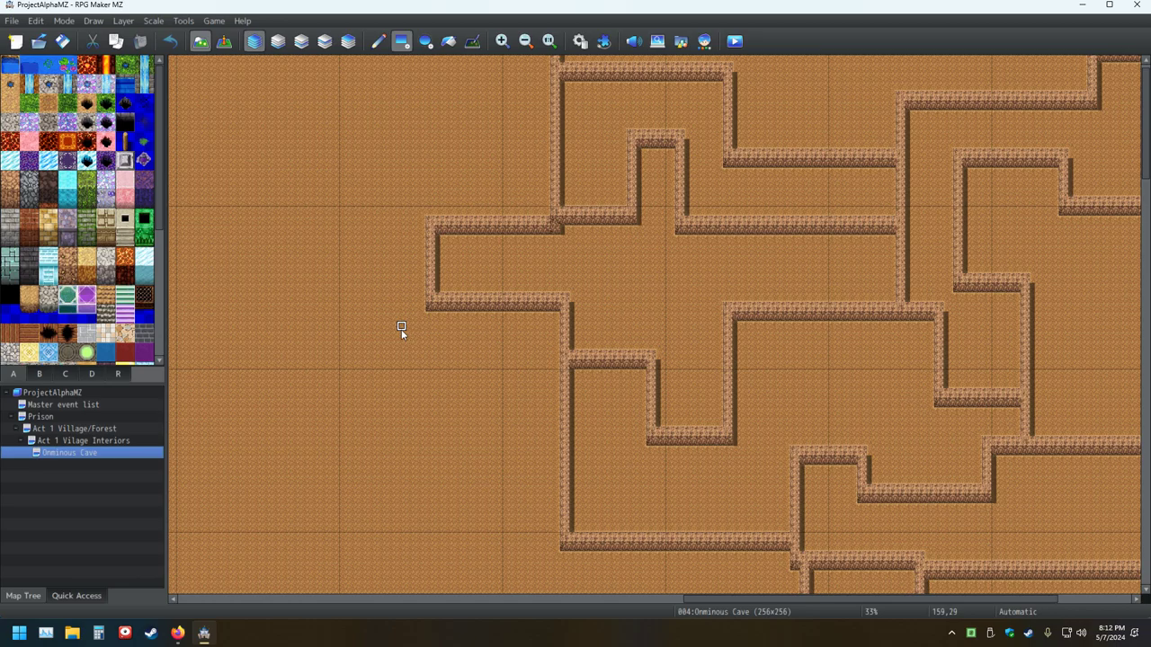
{"action": "scroll", "coordinate": [397, 329], "scroll_direction": "down", "scroll_amount": 3}
{"action": "scroll", "coordinate": [396, 329], "scroll_direction": "down", "scroll_amount": 10}
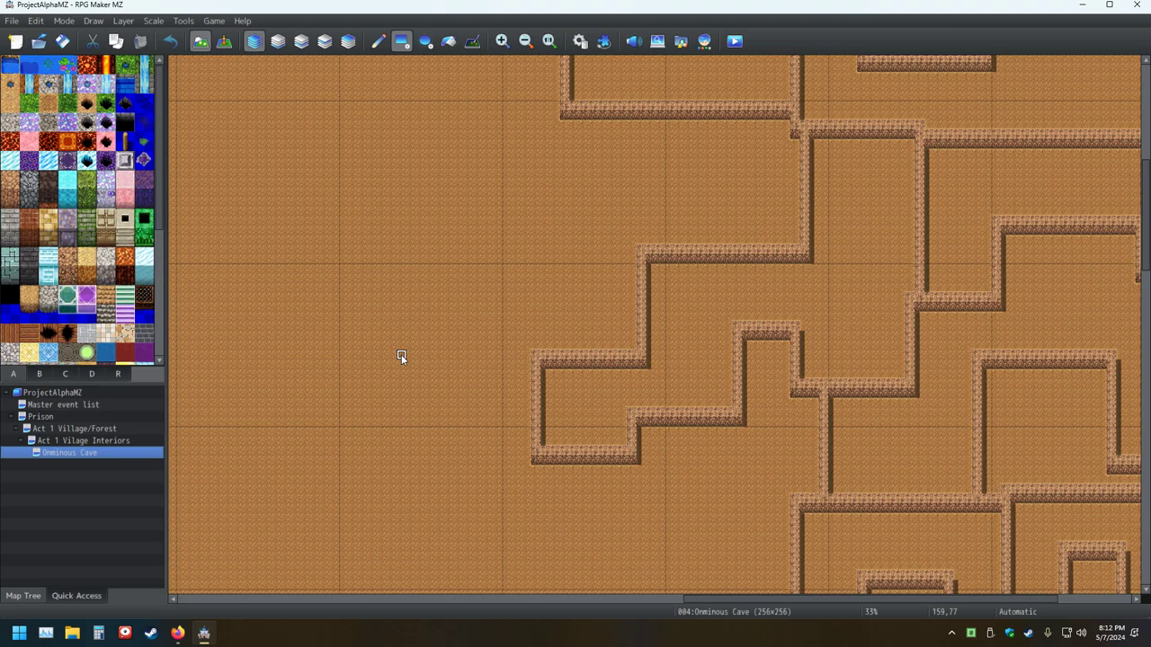
{"action": "scroll", "coordinate": [497, 420], "scroll_direction": "down", "scroll_amount": 3}
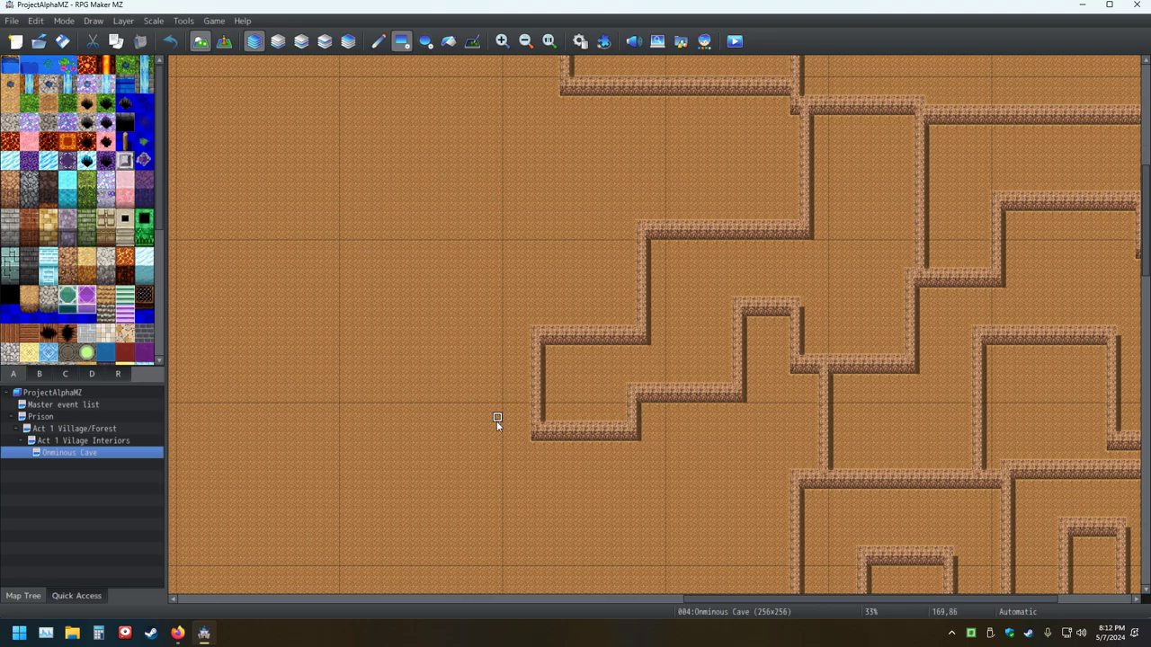
{"action": "scroll", "coordinate": [508, 441], "scroll_direction": "down", "scroll_amount": 10}
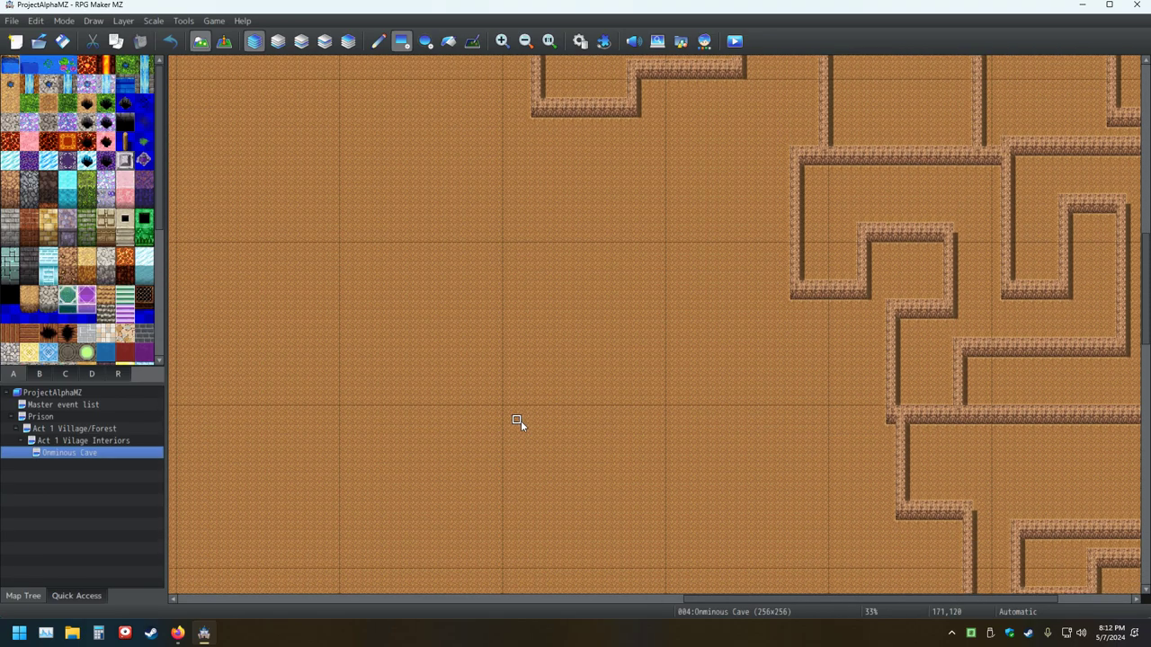
{"action": "scroll", "coordinate": [521, 410], "scroll_direction": "down", "scroll_amount": 5}
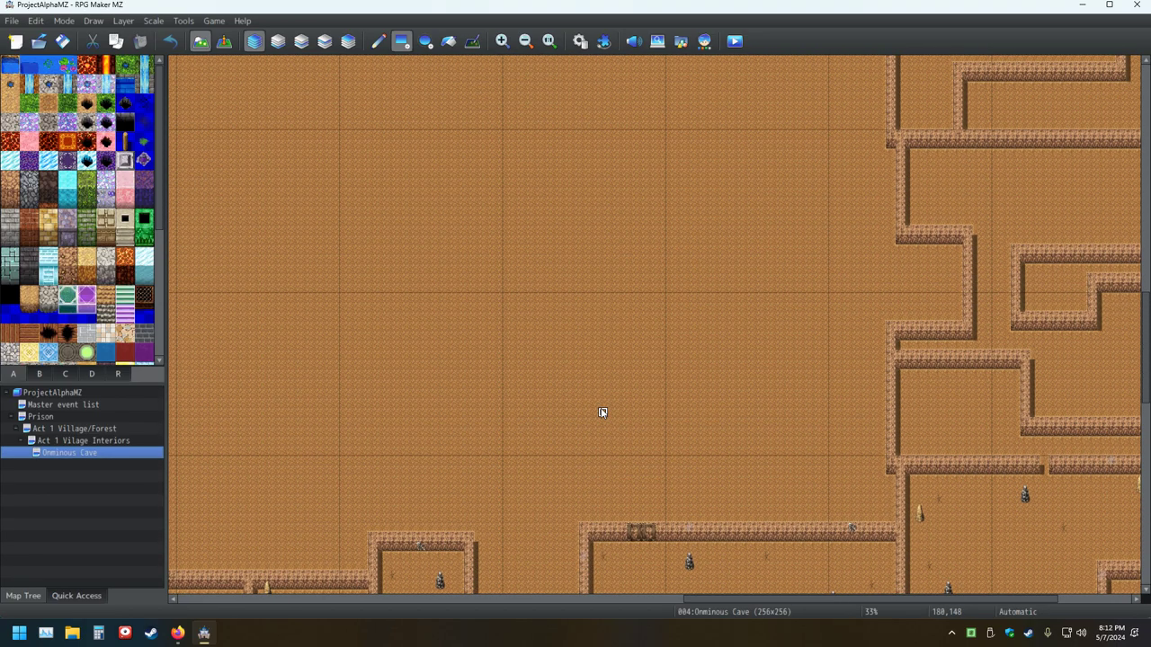
{"action": "scroll", "coordinate": [601, 370], "scroll_direction": "up", "scroll_amount": 12}
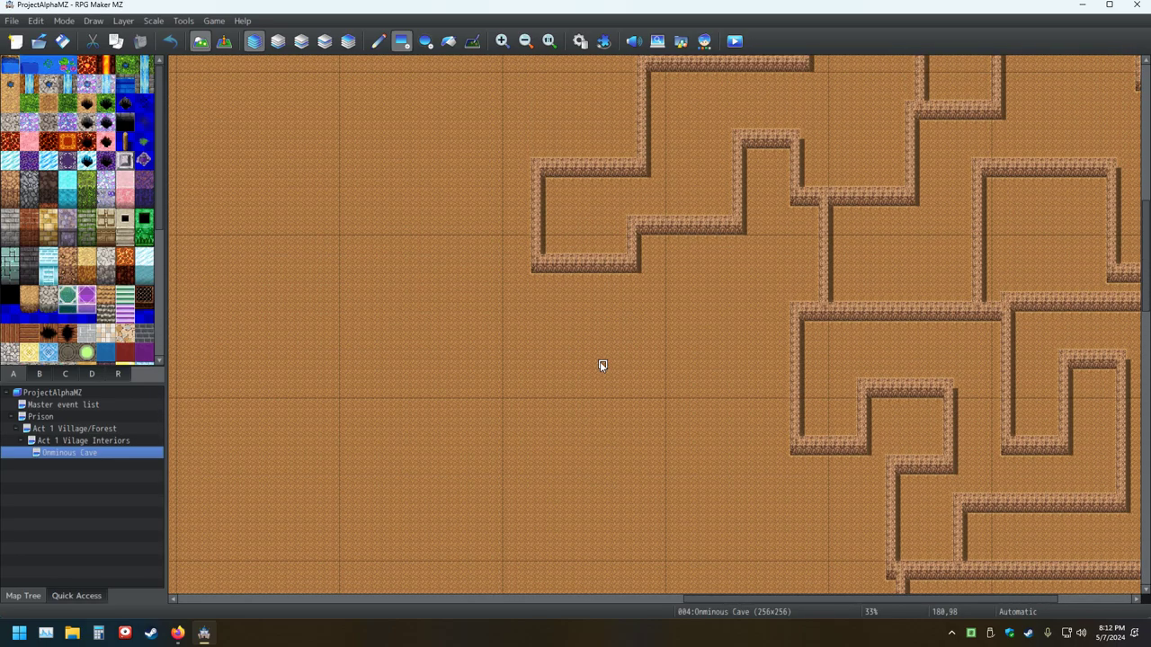
Step: Examine the maze's western edge from the lower western chamber up to the northwestern dead end
{"action": "scroll", "coordinate": [603, 364], "scroll_direction": "down", "scroll_amount": 1, "text": "ctrl"}
{"action": "scroll", "coordinate": [513, 319], "scroll_direction": "up", "scroll_amount": 12}
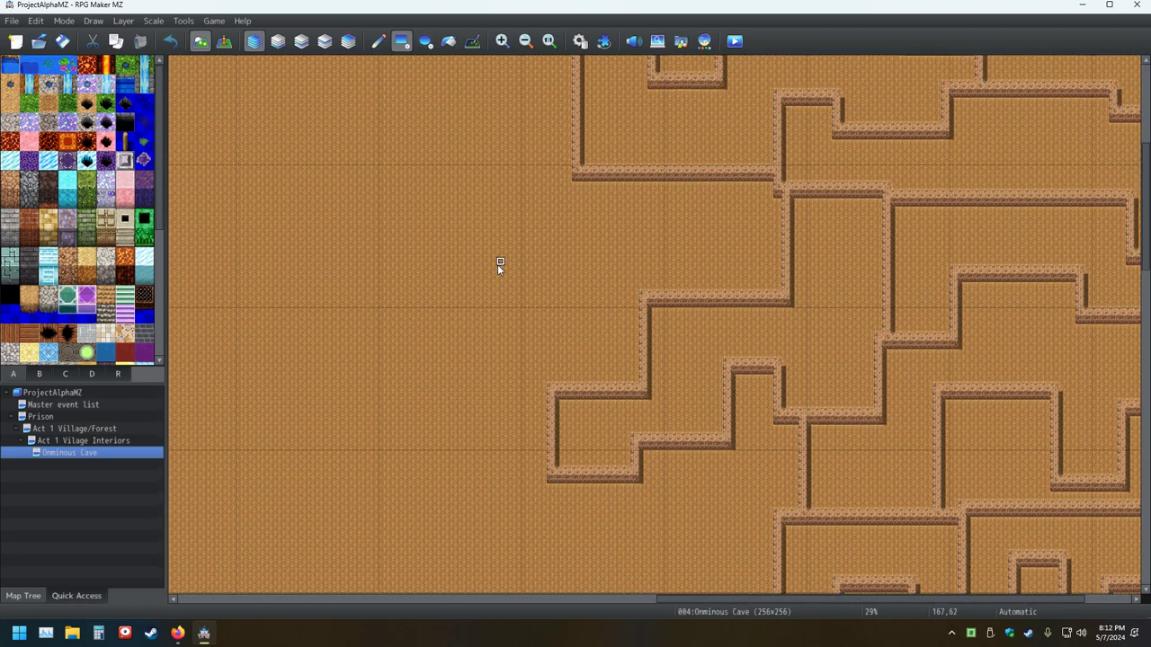
{"action": "scroll", "coordinate": [500, 266], "scroll_direction": "up", "scroll_amount": 11}
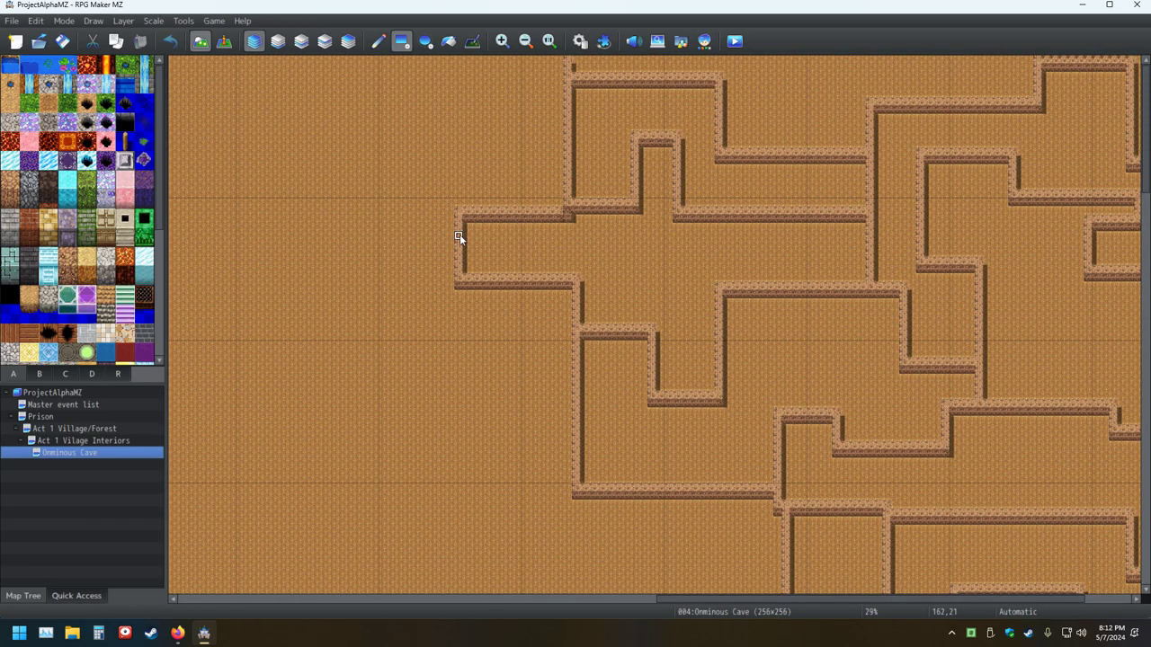
{"action": "scroll", "coordinate": [503, 194], "scroll_direction": "up", "scroll_amount": 1, "text": "ctrl"}
{"action": "scroll", "coordinate": [503, 193], "scroll_direction": "down", "scroll_amount": 2, "text": "ctrl"}
{"action": "scroll", "coordinate": [502, 193], "scroll_direction": "down", "scroll_amount": 2}
{"action": "scroll", "coordinate": [504, 193], "scroll_direction": "up", "scroll_amount": 2, "text": "ctrl"}
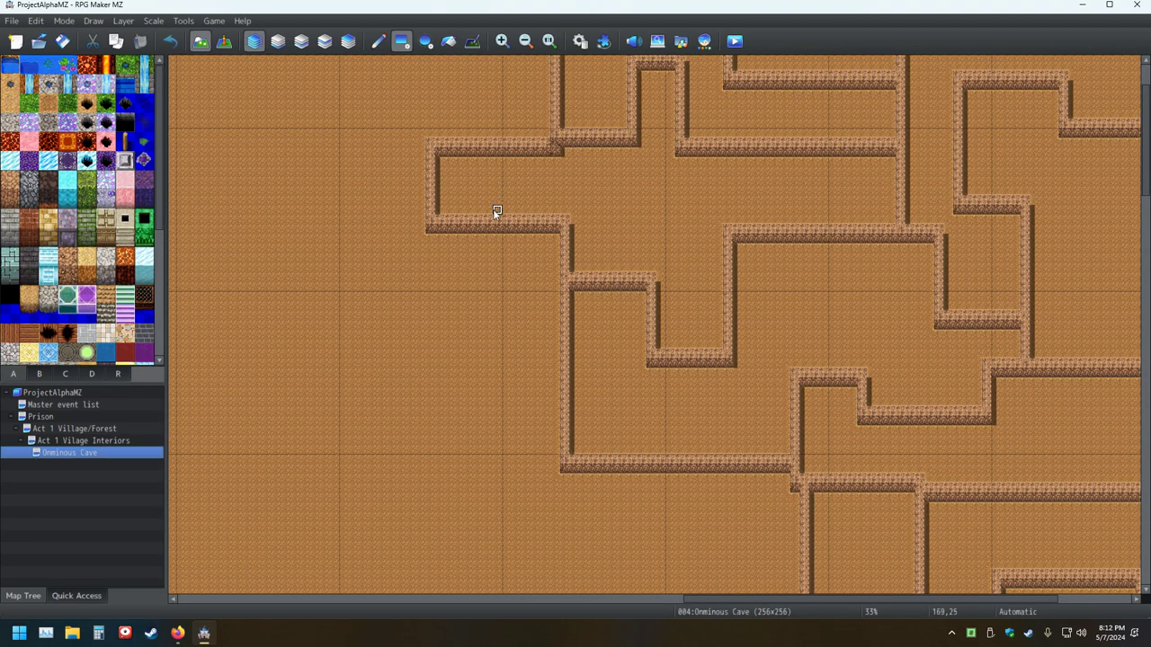
{"action": "scroll", "coordinate": [496, 214], "scroll_direction": "up", "scroll_amount": 3}
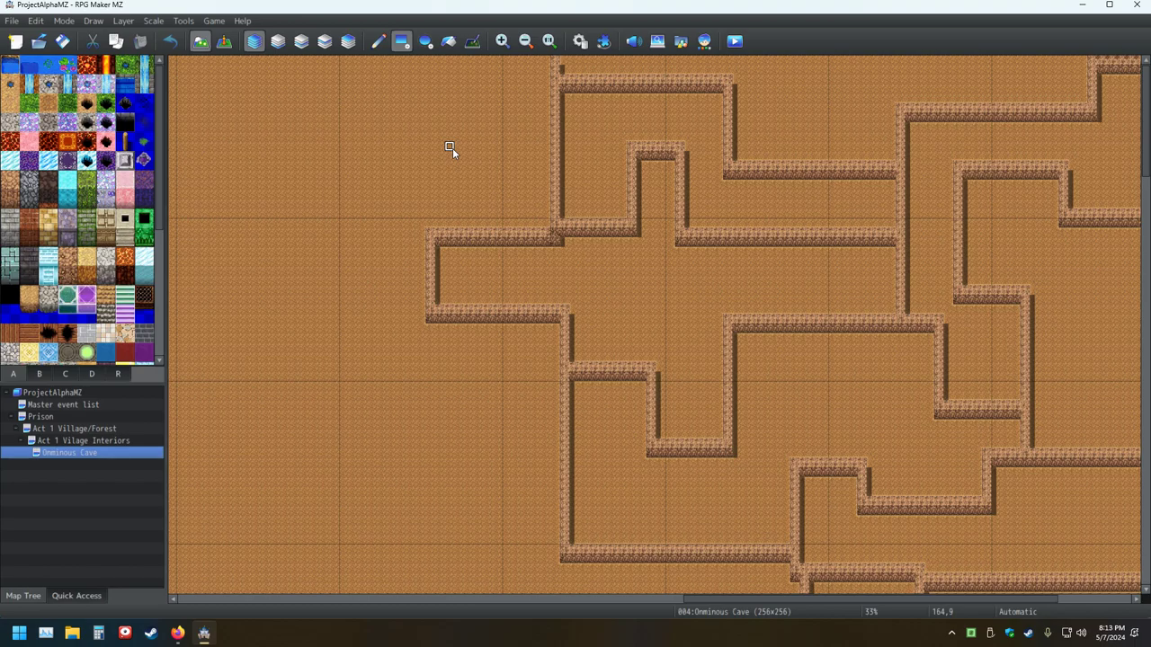
Step: Undo the stray wall tile placed west of the maze and save the project
{"action": "left_click", "coordinate": [62, 40]}
{"action": "left_click", "coordinate": [411, 156]}
{"action": "key", "text": "ctrl+z"}
{"action": "key", "text": "ctrl+s"}
{"action": "scroll", "coordinate": [442, 339], "scroll_direction": "down", "scroll_amount": 1}
{"action": "scroll", "coordinate": [441, 335], "scroll_direction": "up", "scroll_amount": 1}
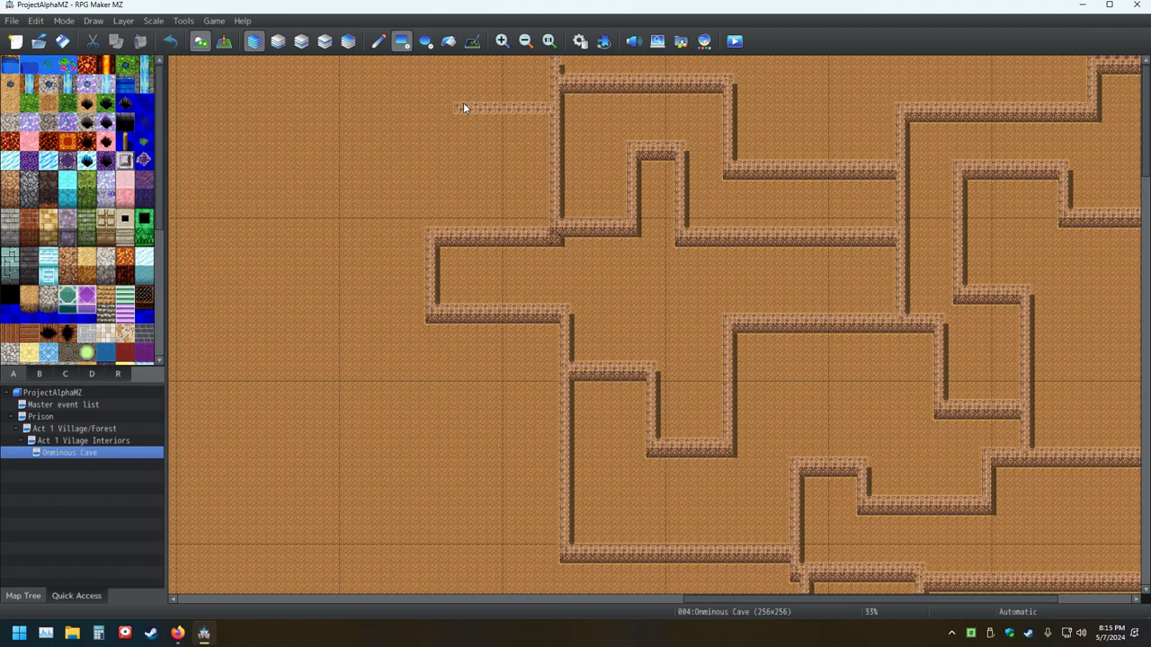
Step: Draw a wall west from the northwestern chamber's western side, stepping north, west, south and west, and ending with a run south
{"action": "left_click_drag", "start_coordinate": [433, 109], "coordinate": [432, 108]}
{"action": "left_click", "coordinate": [414, 109]}
{"action": "left_click", "coordinate": [372, 99]}
{"action": "left_click", "coordinate": [357, 75]}
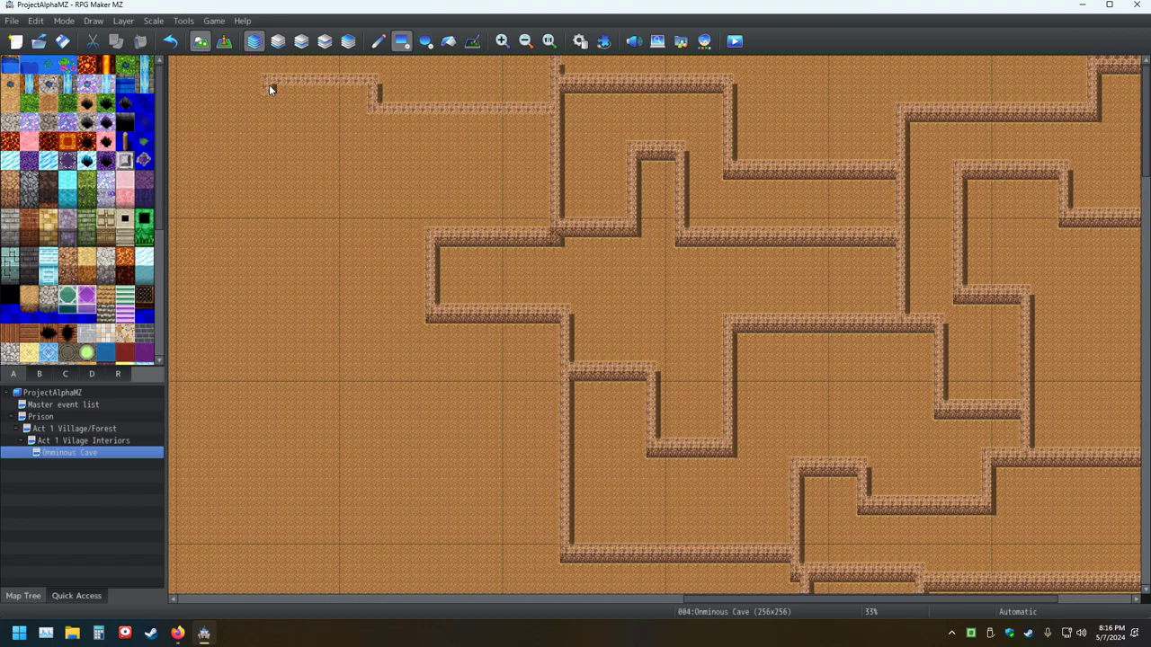
{"action": "left_click_drag", "start_coordinate": [270, 95], "coordinate": [271, 118]}
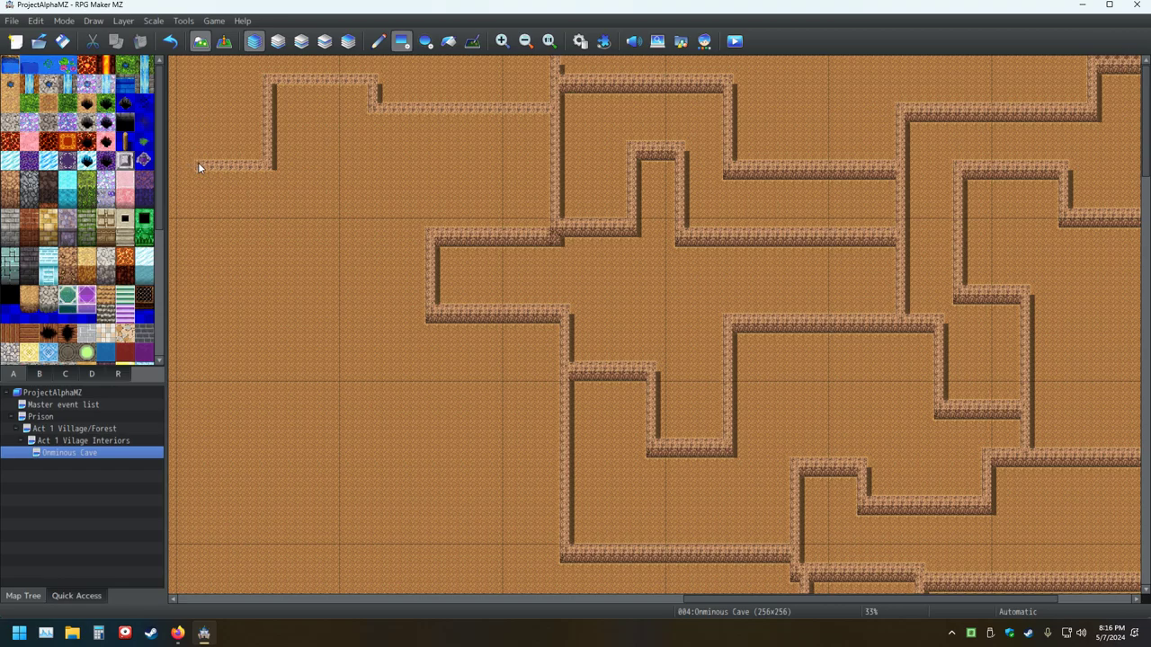
{"action": "left_click", "coordinate": [200, 178]}
{"action": "left_click", "coordinate": [205, 260]}
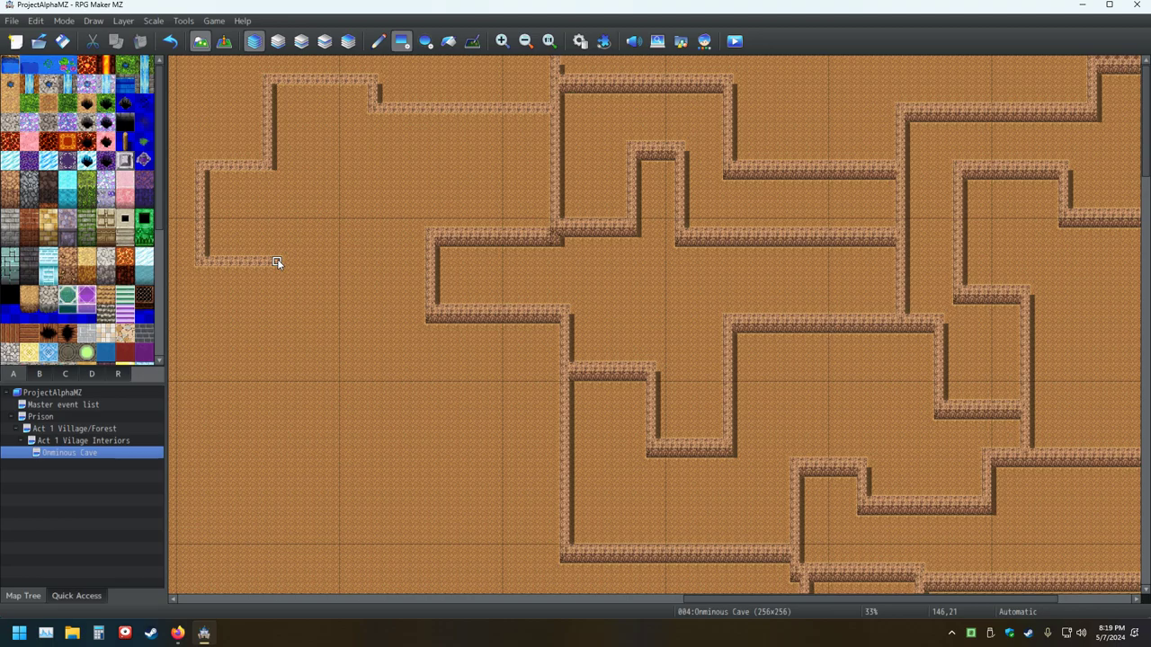
Step: Continue the wall east, south, west, south and east, join it north to the dead end's lower western corner, and save the project
{"action": "left_click_drag", "start_coordinate": [277, 262], "coordinate": [292, 263]}
{"action": "left_click", "coordinate": [329, 307]}
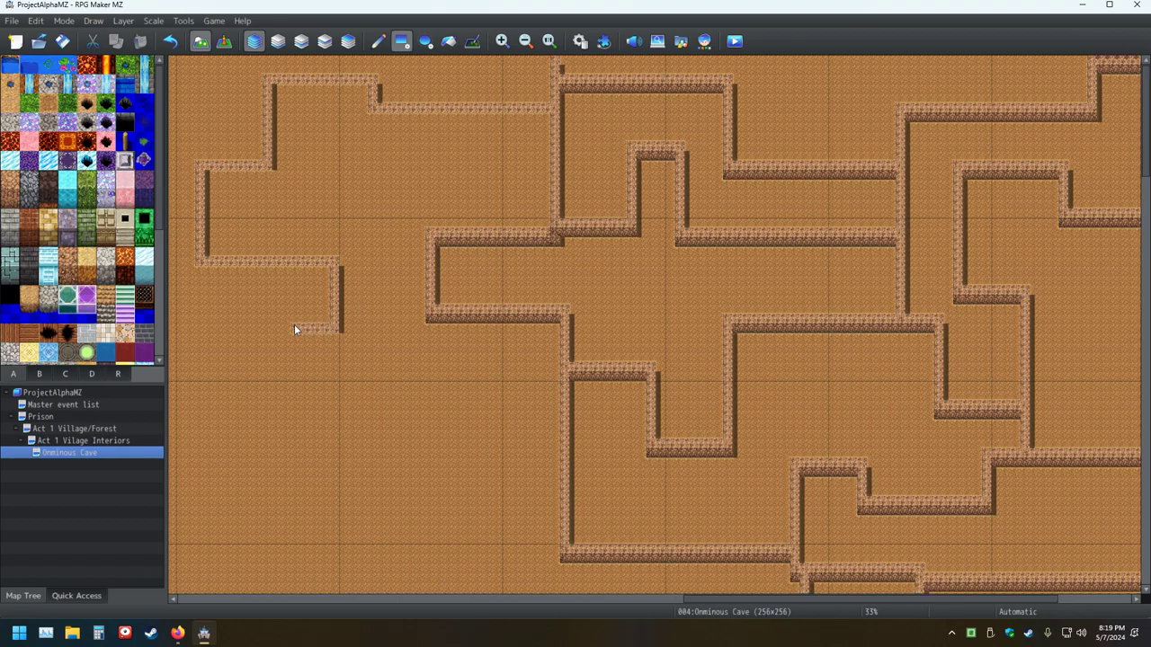
{"action": "left_click", "coordinate": [239, 338]}
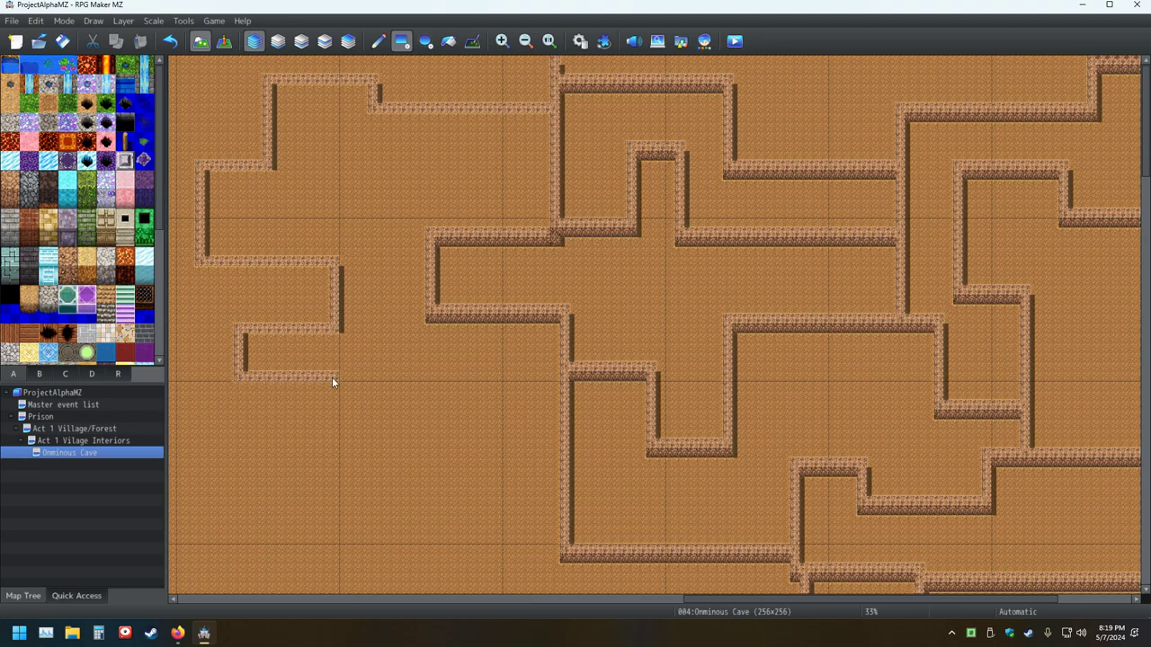
{"action": "left_click_drag", "start_coordinate": [391, 377], "coordinate": [419, 377]}
{"action": "left_click", "coordinate": [430, 375]}
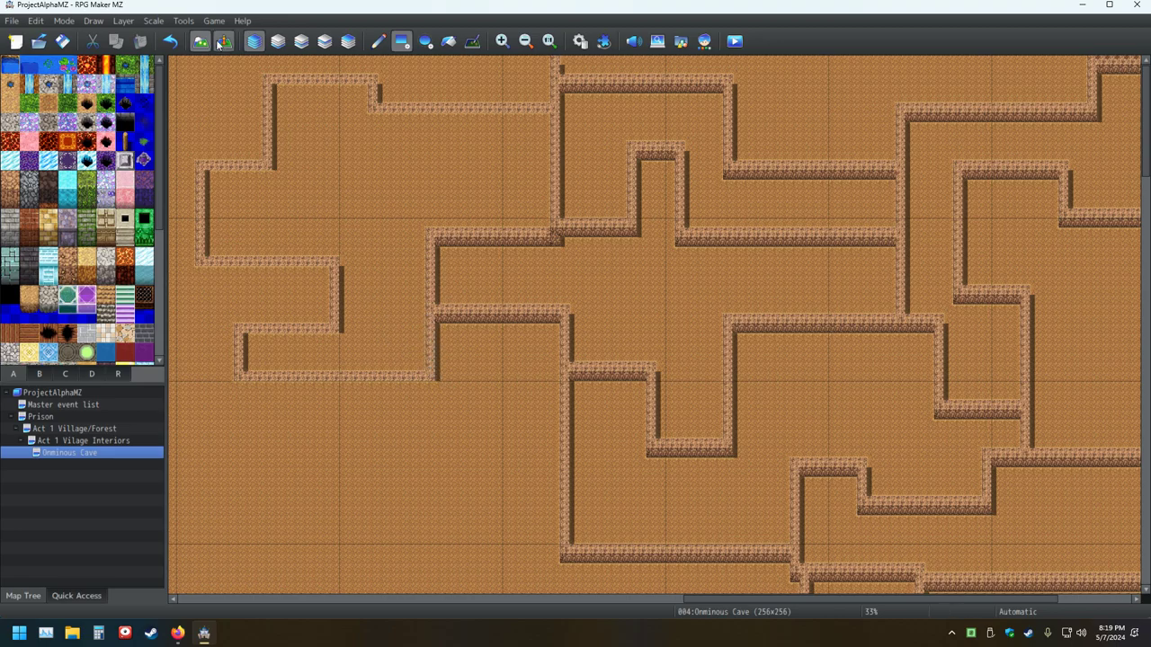
{"action": "left_click", "coordinate": [62, 41]}
Step: Paint cliff-face wall tiles beneath all horizontal runs of the new far-western chamber, and save the project
{"action": "left_click", "coordinate": [546, 117]}
{"action": "left_click_drag", "start_coordinate": [427, 118], "coordinate": [376, 119]}
{"action": "left_click", "coordinate": [363, 94]}
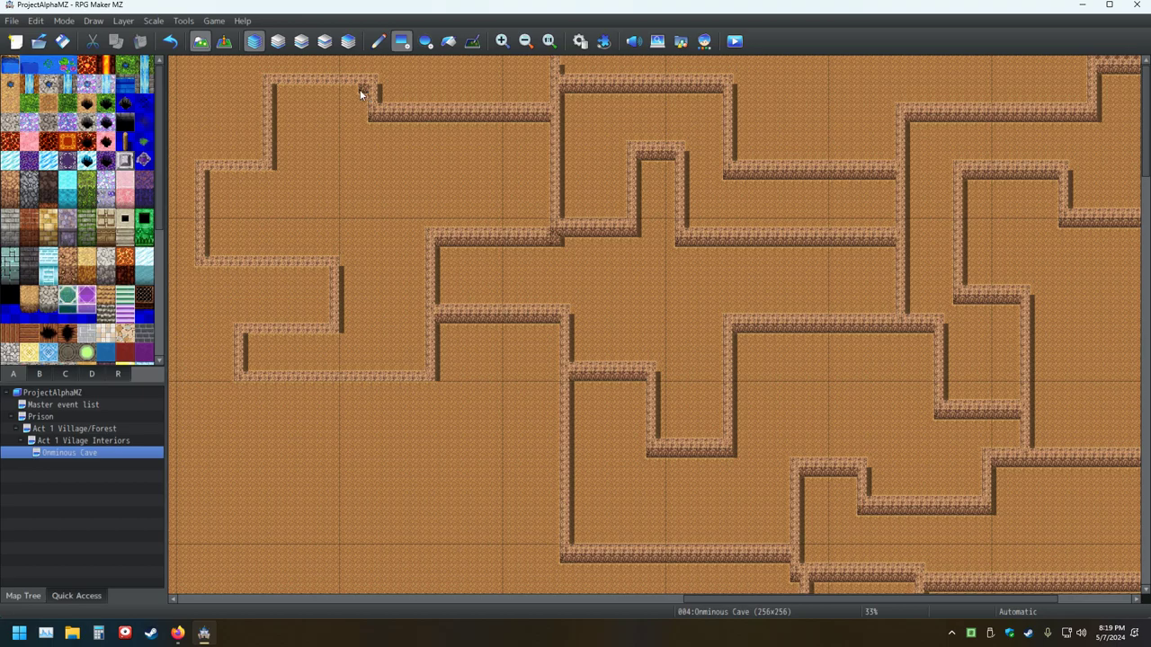
{"action": "left_click", "coordinate": [268, 172]}
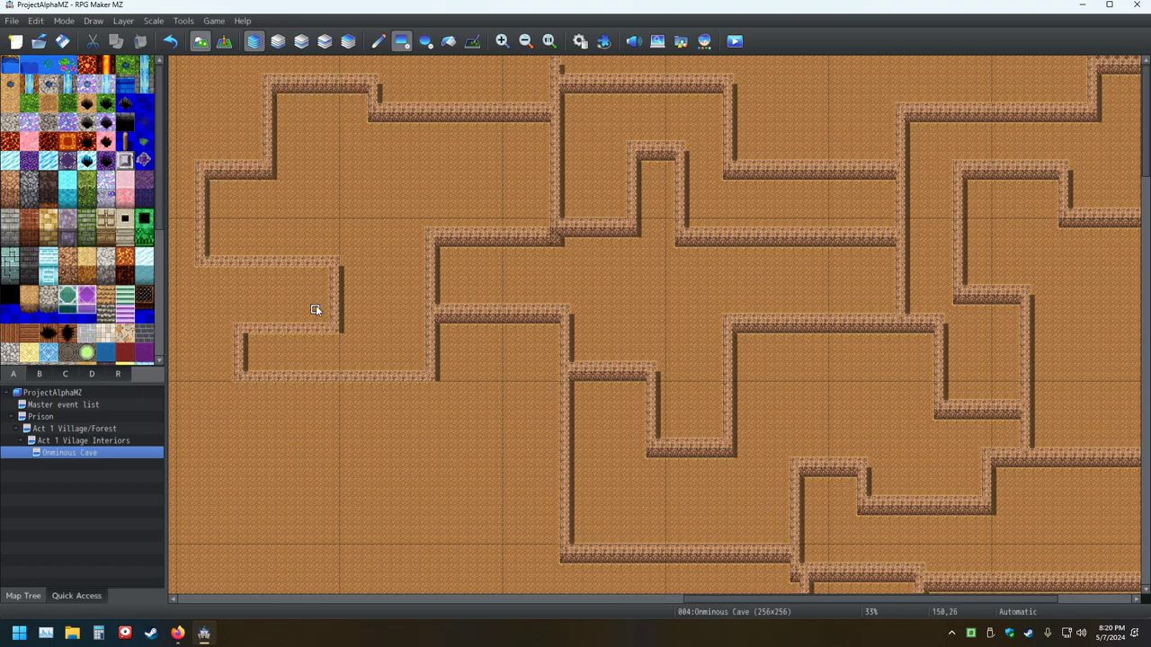
{"action": "left_click_drag", "start_coordinate": [325, 273], "coordinate": [203, 270]}
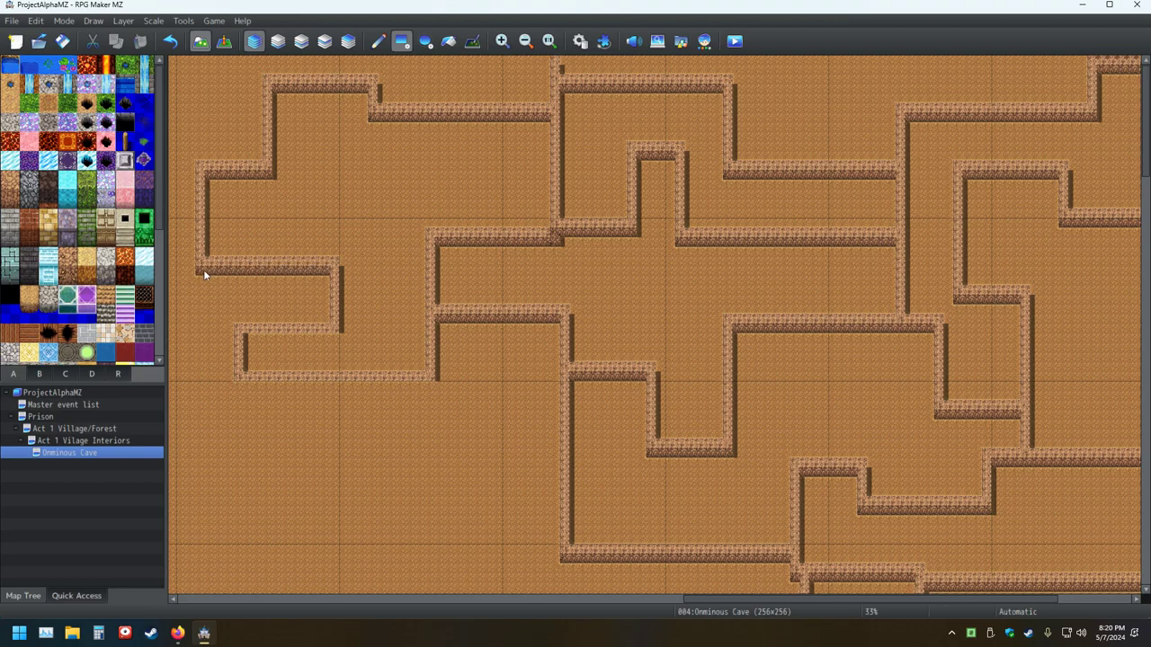
{"action": "left_click_drag", "start_coordinate": [332, 339], "coordinate": [305, 341]}
{"action": "left_click_drag", "start_coordinate": [437, 383], "coordinate": [361, 389]}
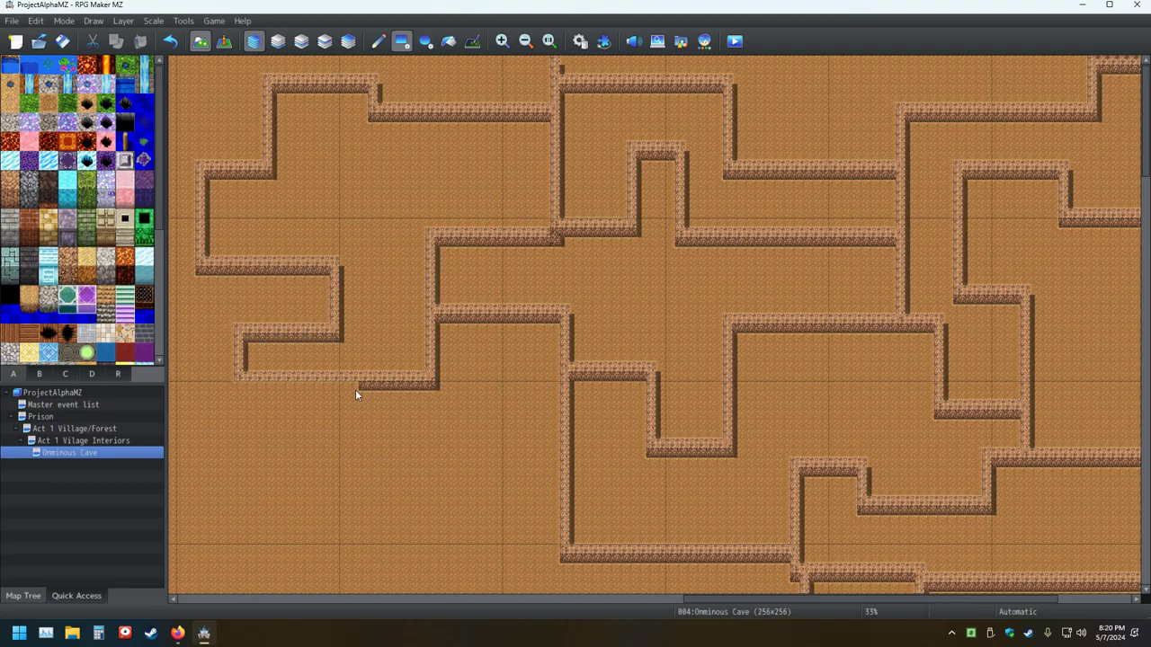
{"action": "left_click", "coordinate": [238, 387]}
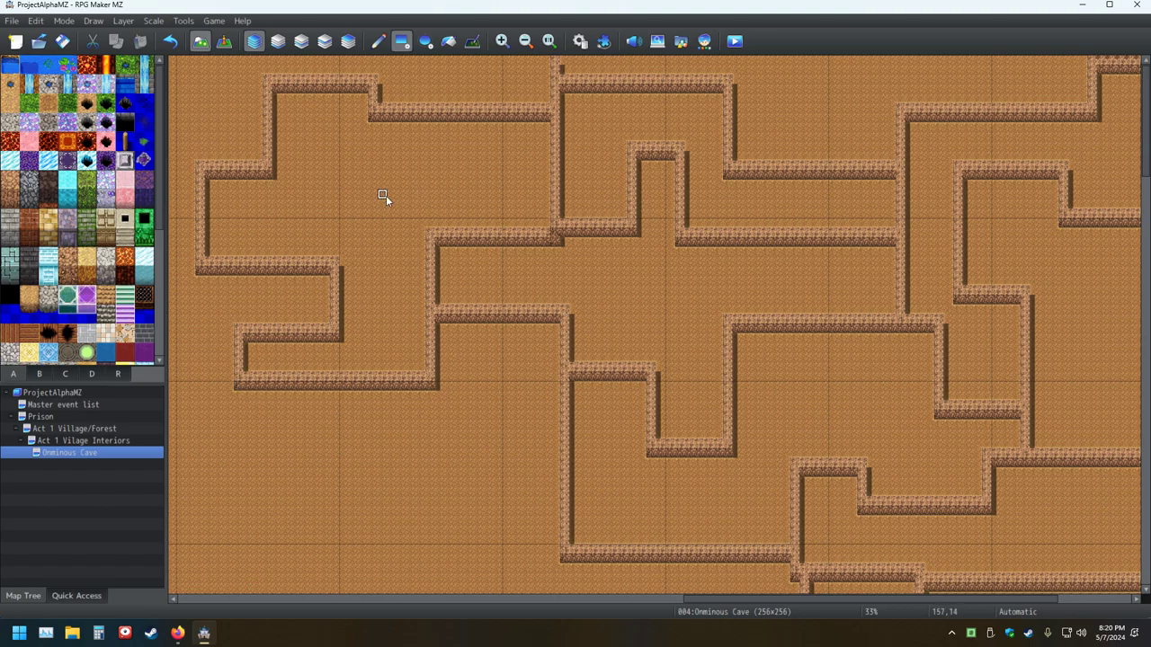
{"action": "key", "text": "ctrl+s"}
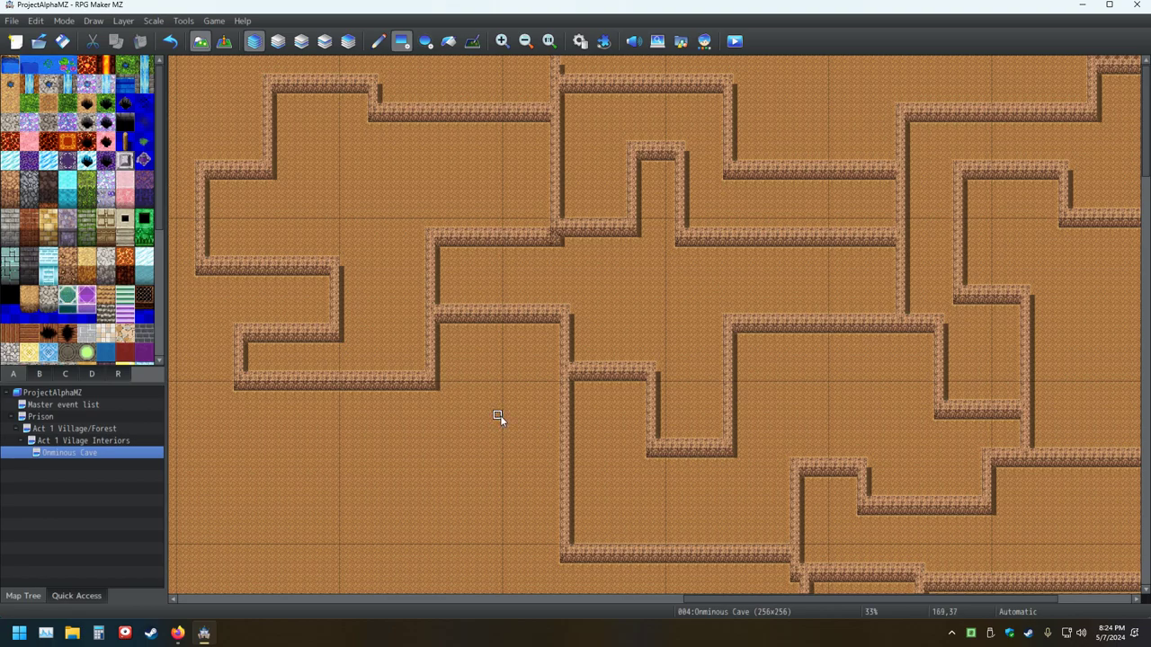
{"action": "left_click", "coordinate": [61, 42]}
Step: Draw a wall south from the far-western chamber's bottom run, then west, north and west, ending with a long run south
{"action": "scroll", "coordinate": [498, 364], "scroll_direction": "down", "scroll_amount": 4}
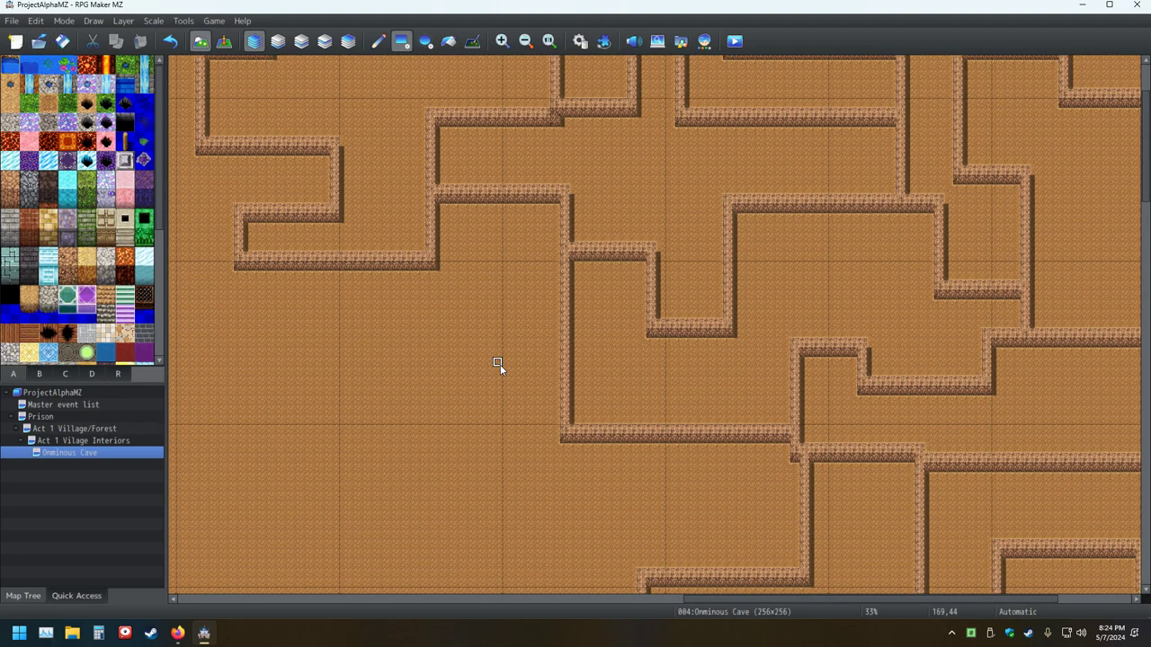
{"action": "scroll", "coordinate": [500, 364], "scroll_direction": "down", "scroll_amount": 1}
{"action": "scroll", "coordinate": [454, 319], "scroll_direction": "up", "scroll_amount": 1}
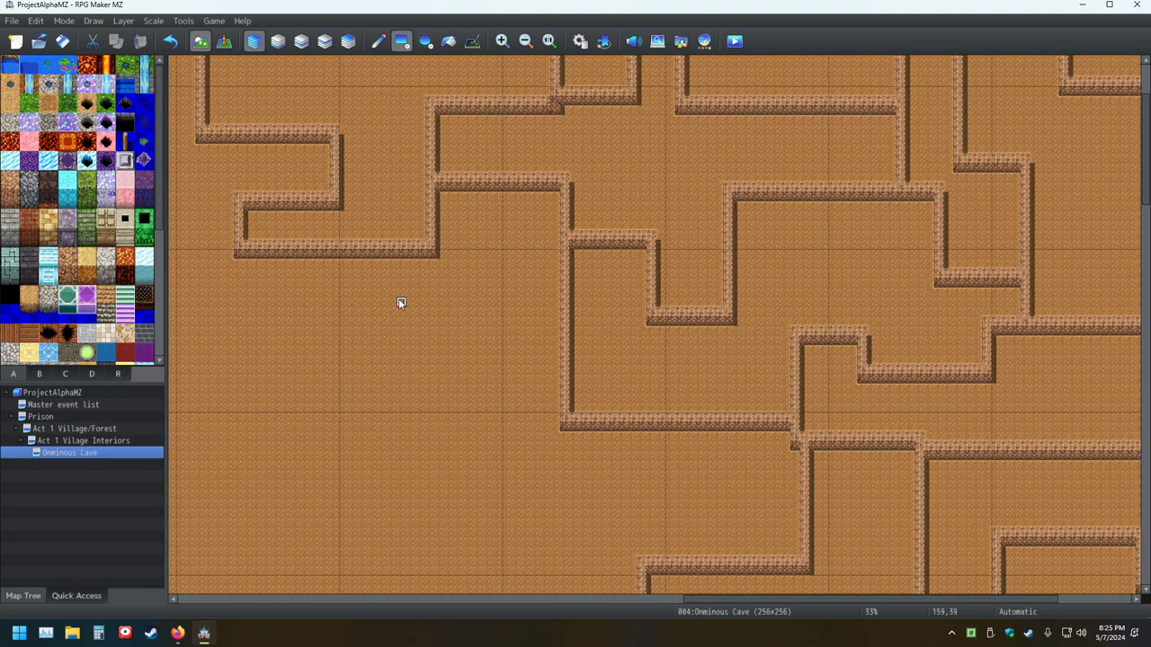
{"action": "left_click", "coordinate": [347, 259]}
{"action": "left_click_drag", "start_coordinate": [348, 287], "coordinate": [347, 324]}
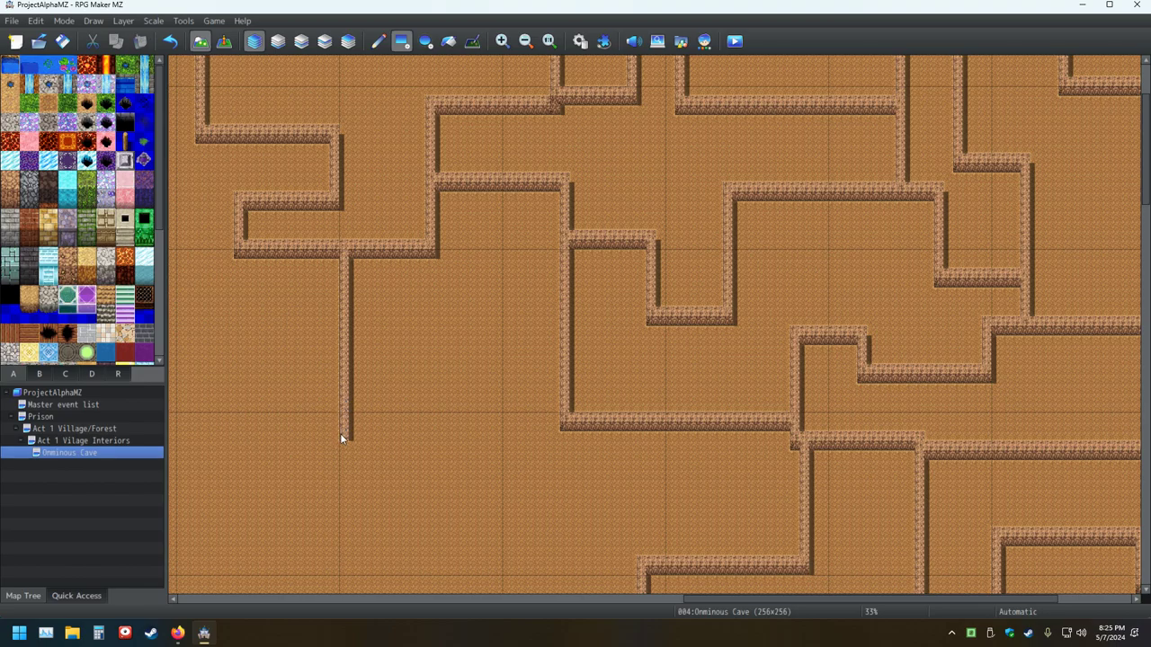
{"action": "left_click_drag", "start_coordinate": [341, 443], "coordinate": [237, 450]}
{"action": "mouse_move", "coordinate": [260, 446]}
{"action": "left_mouse_down"}
{"action": "mouse_move", "coordinate": [263, 357]}
{"action": "mouse_move", "coordinate": [250, 345]}
{"action": "left_mouse_up"}
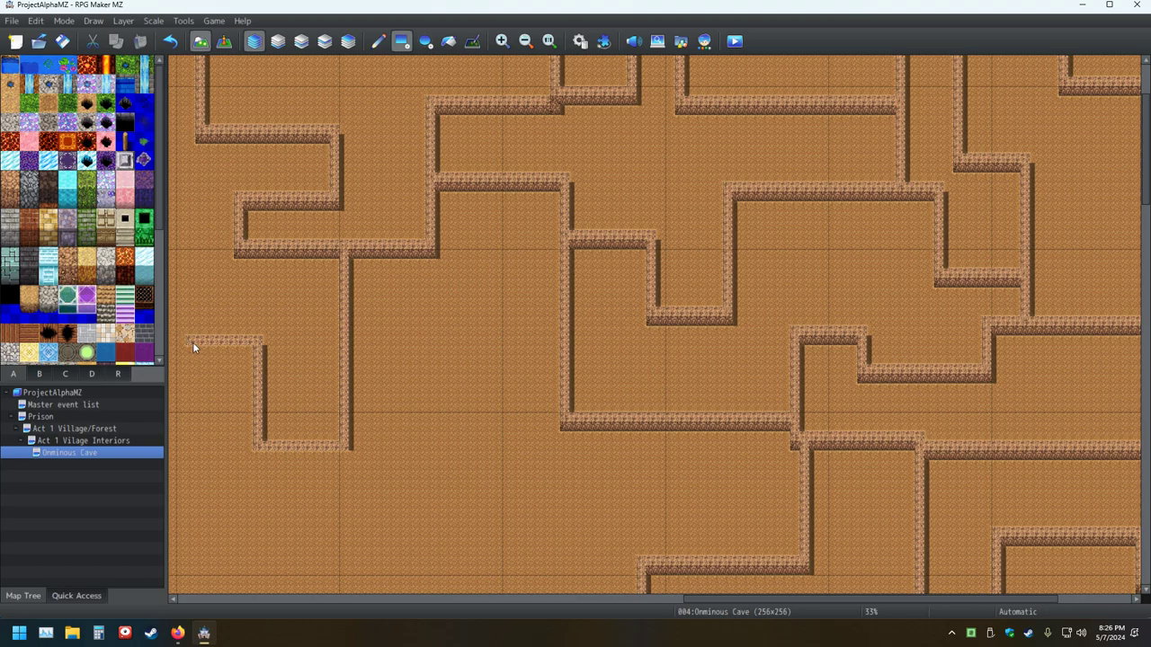
{"action": "left_click_drag", "start_coordinate": [191, 349], "coordinate": [191, 371]}
{"action": "left_click_drag", "start_coordinate": [188, 449], "coordinate": [192, 538]}
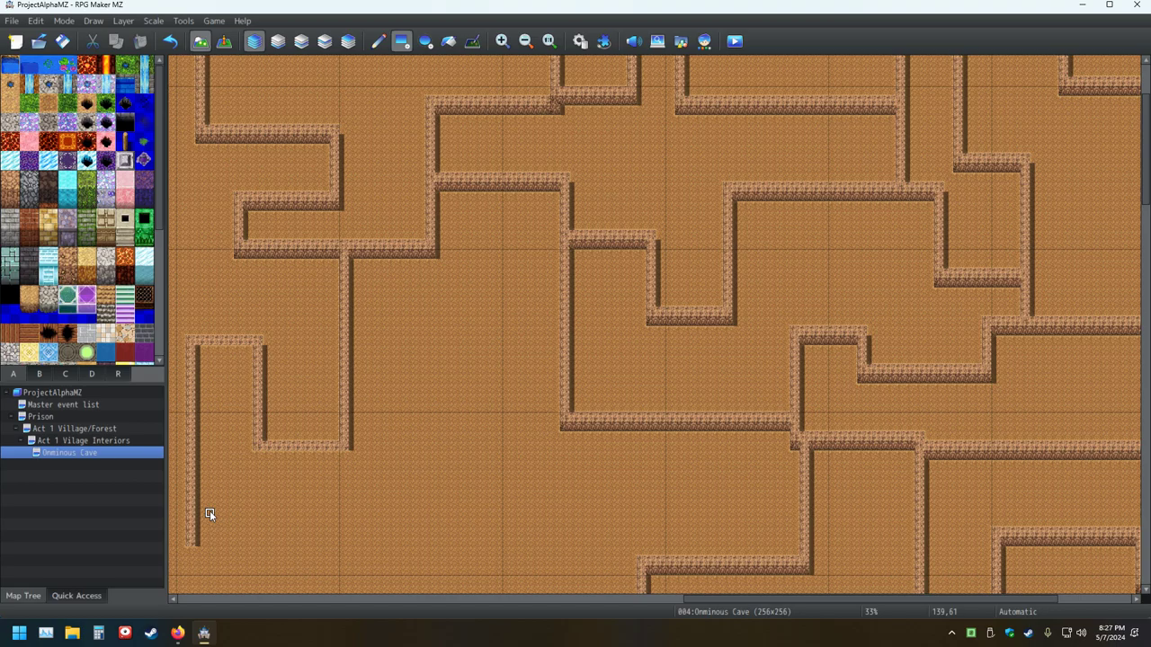
Step: Extend the far-western wall east from its lower end, followed by another long run south
{"action": "scroll", "coordinate": [220, 526], "scroll_direction": "down", "scroll_amount": 4}
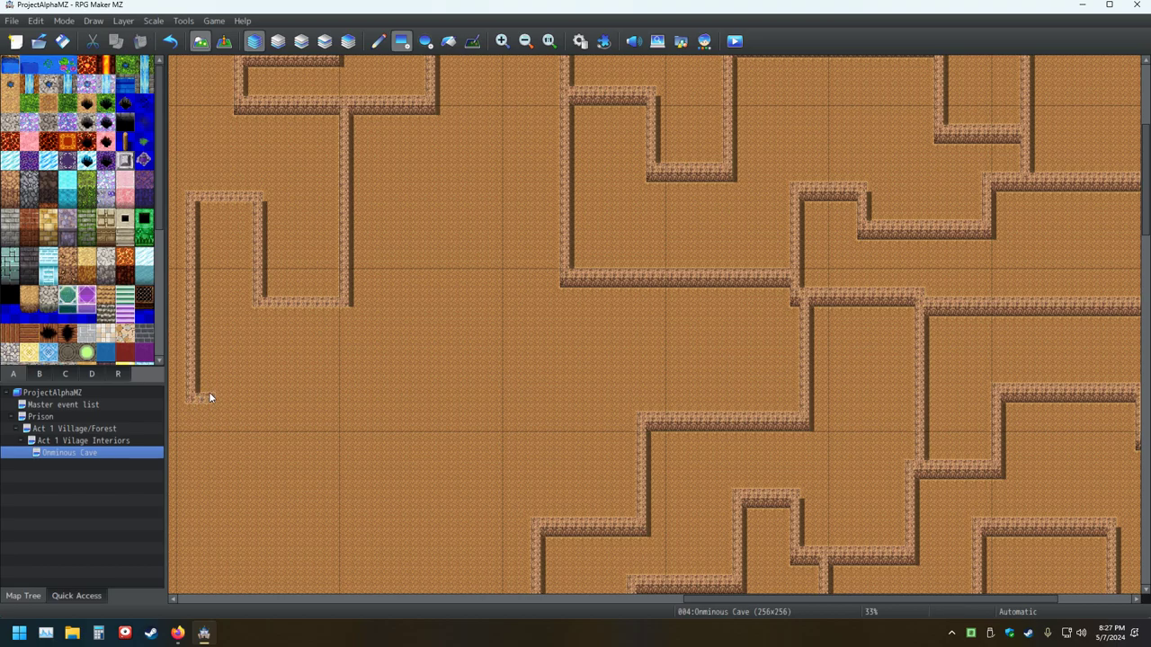
{"action": "left_click_drag", "start_coordinate": [238, 397], "coordinate": [268, 397]}
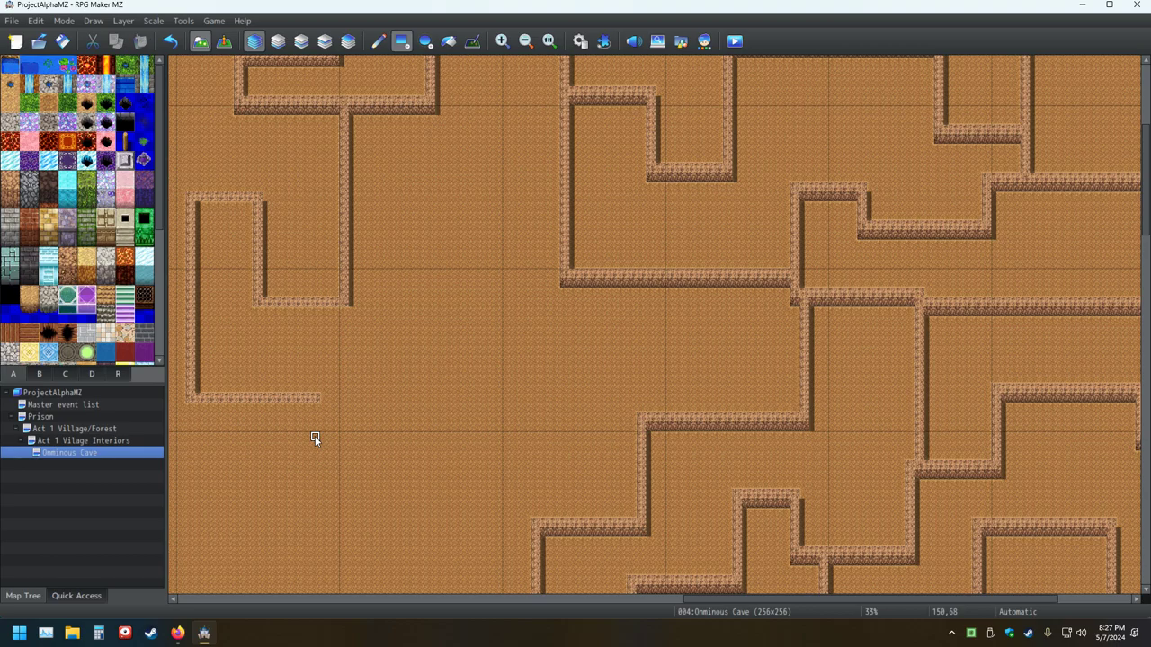
{"action": "left_click", "coordinate": [317, 410]}
{"action": "scroll", "coordinate": [321, 518], "scroll_direction": "down", "scroll_amount": 5}
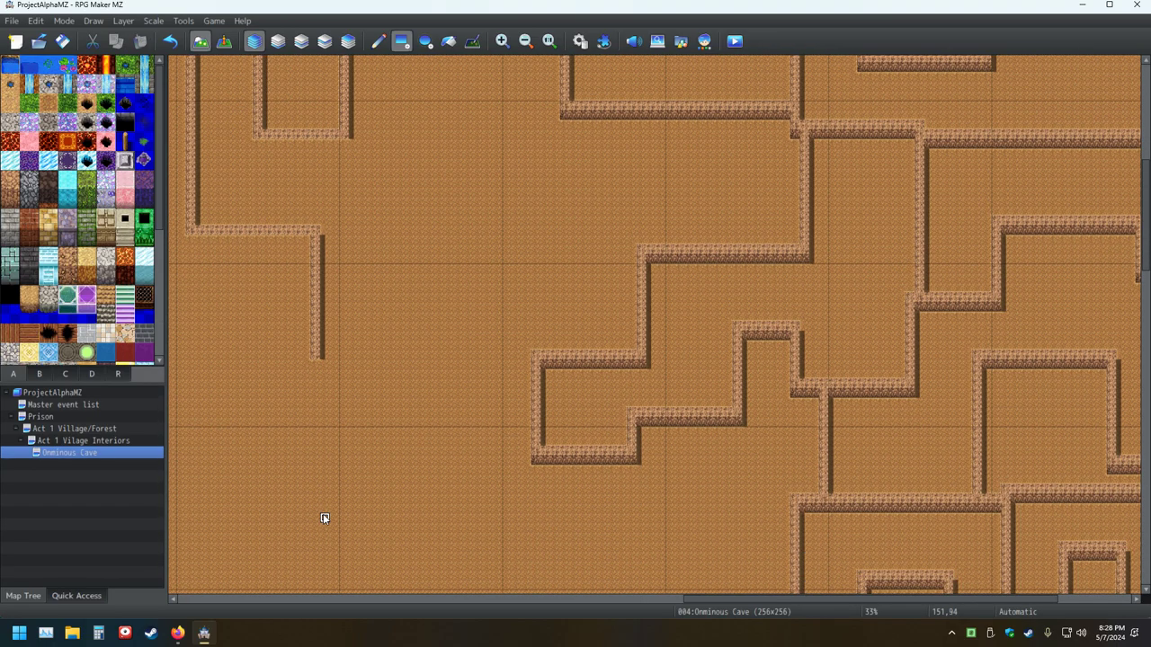
{"action": "scroll", "coordinate": [324, 518], "scroll_direction": "up", "scroll_amount": 4}
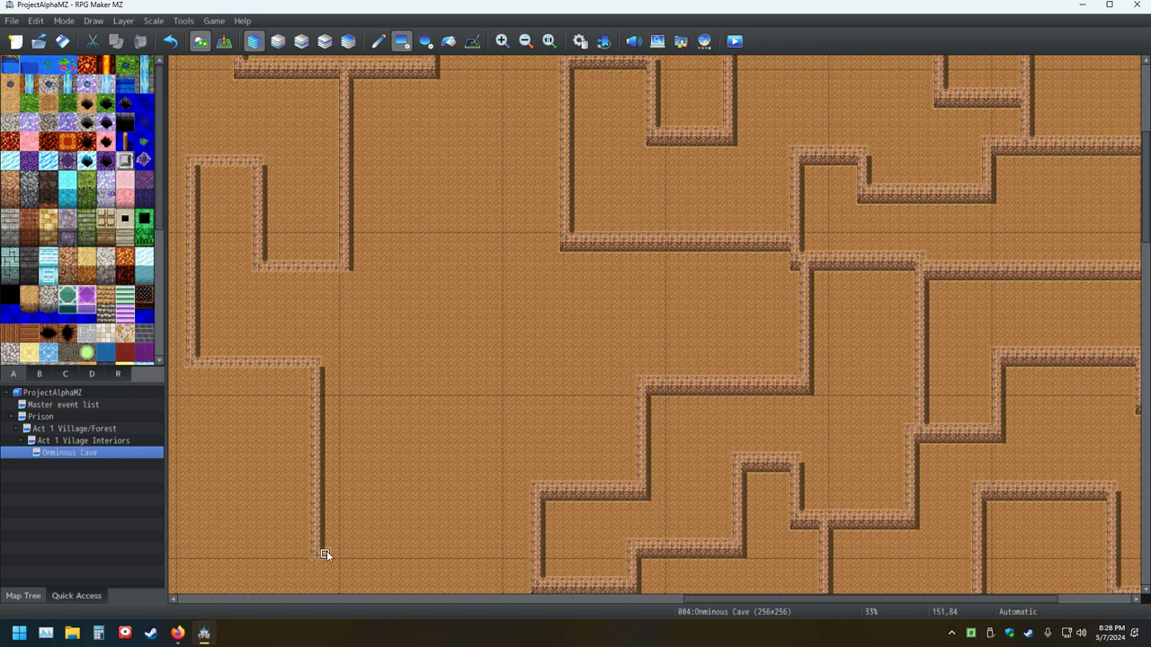
{"action": "scroll", "coordinate": [370, 520], "scroll_direction": "down", "scroll_amount": 2}
{"action": "scroll", "coordinate": [370, 520], "scroll_direction": "up", "scroll_amount": 3}
{"action": "scroll", "coordinate": [369, 519], "scroll_direction": "up", "scroll_amount": 2}
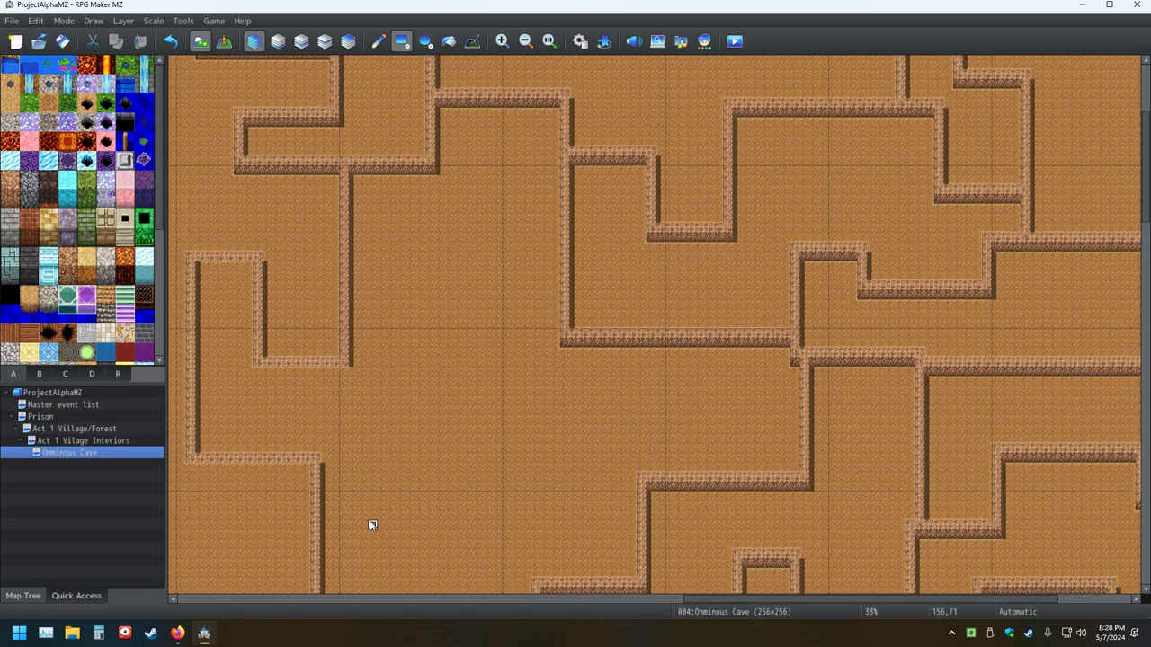
{"action": "scroll", "coordinate": [370, 512], "scroll_direction": "down", "scroll_amount": 3}
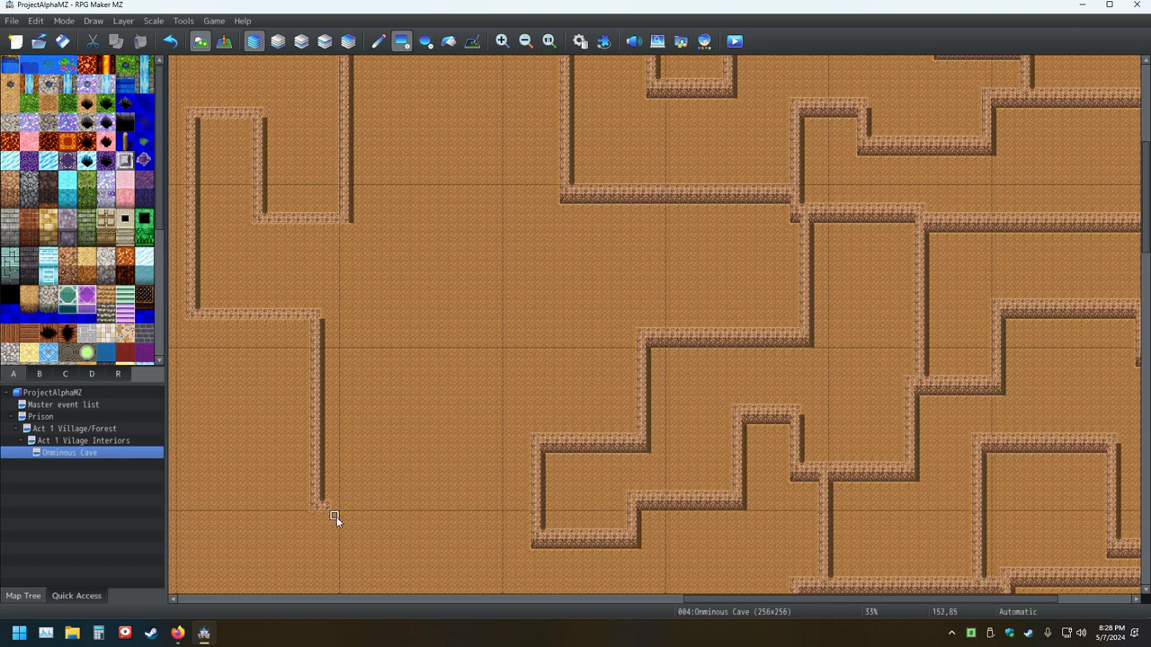
Step: Continue the wall east, south and east, join it north to the lower western chamber's bottom corner, and save the project
{"action": "left_click_drag", "start_coordinate": [329, 506], "coordinate": [340, 503]}
{"action": "left_click", "coordinate": [374, 503]}
{"action": "scroll", "coordinate": [374, 504], "scroll_direction": "down", "scroll_amount": 2}
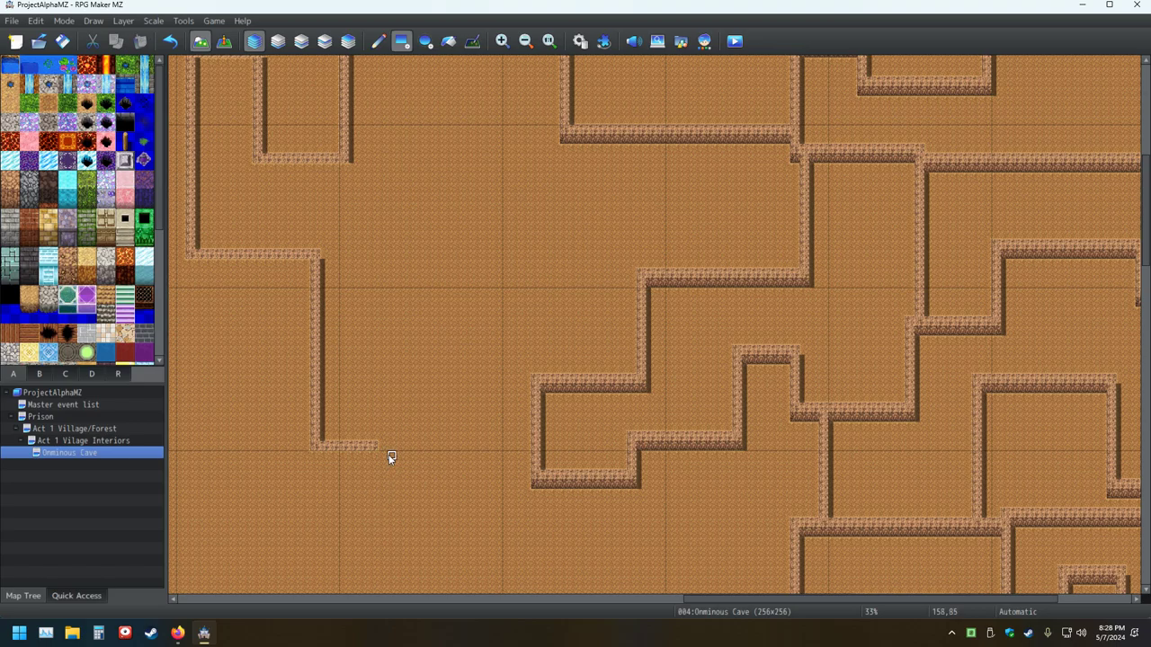
{"action": "left_click_drag", "start_coordinate": [382, 447], "coordinate": [432, 451]}
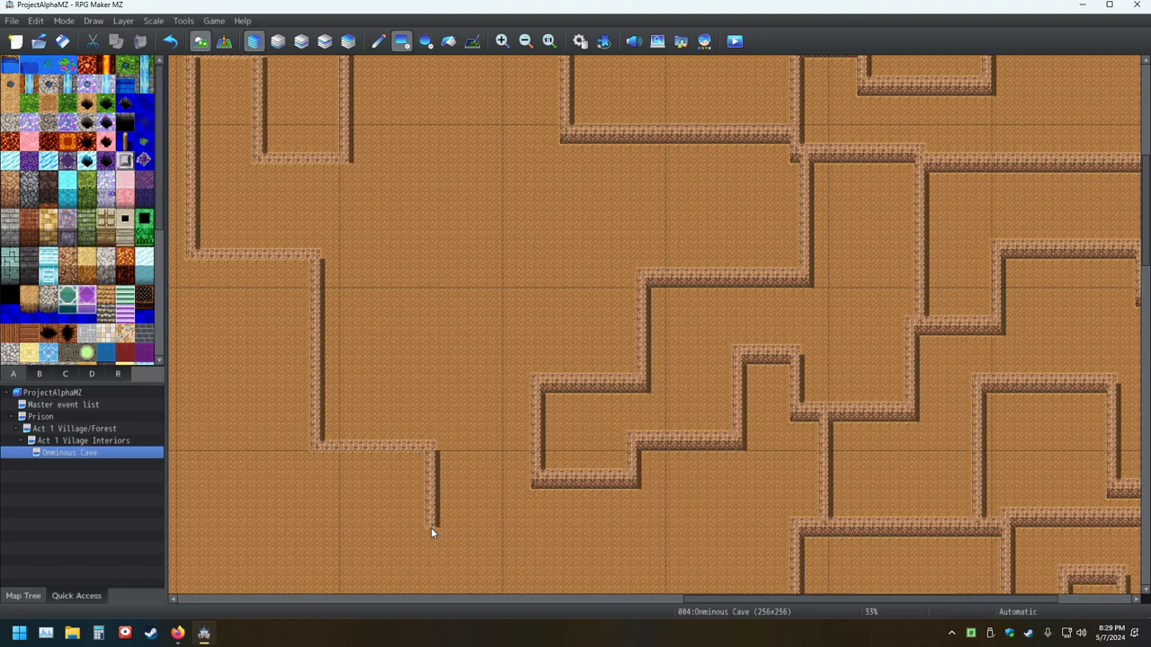
{"action": "left_click_drag", "start_coordinate": [431, 544], "coordinate": [437, 552]}
{"action": "left_click_drag", "start_coordinate": [538, 548], "coordinate": [540, 495]}
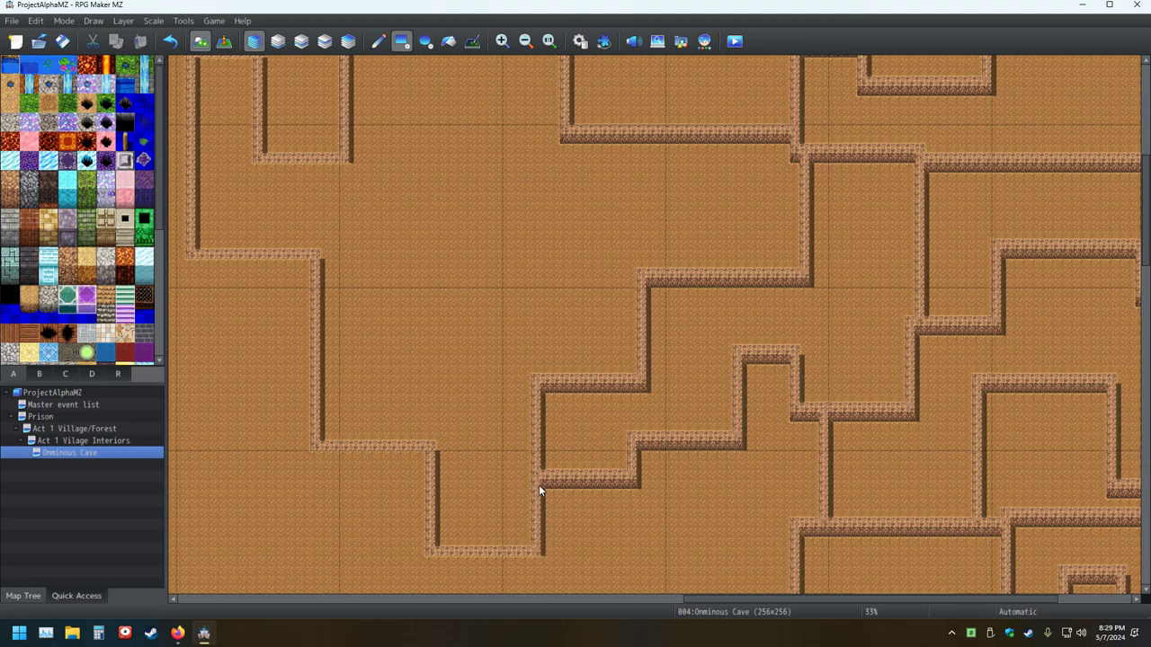
{"action": "key", "text": "ctrl+s"}
{"action": "scroll", "coordinate": [460, 310], "scroll_direction": "up", "scroll_amount": 3}
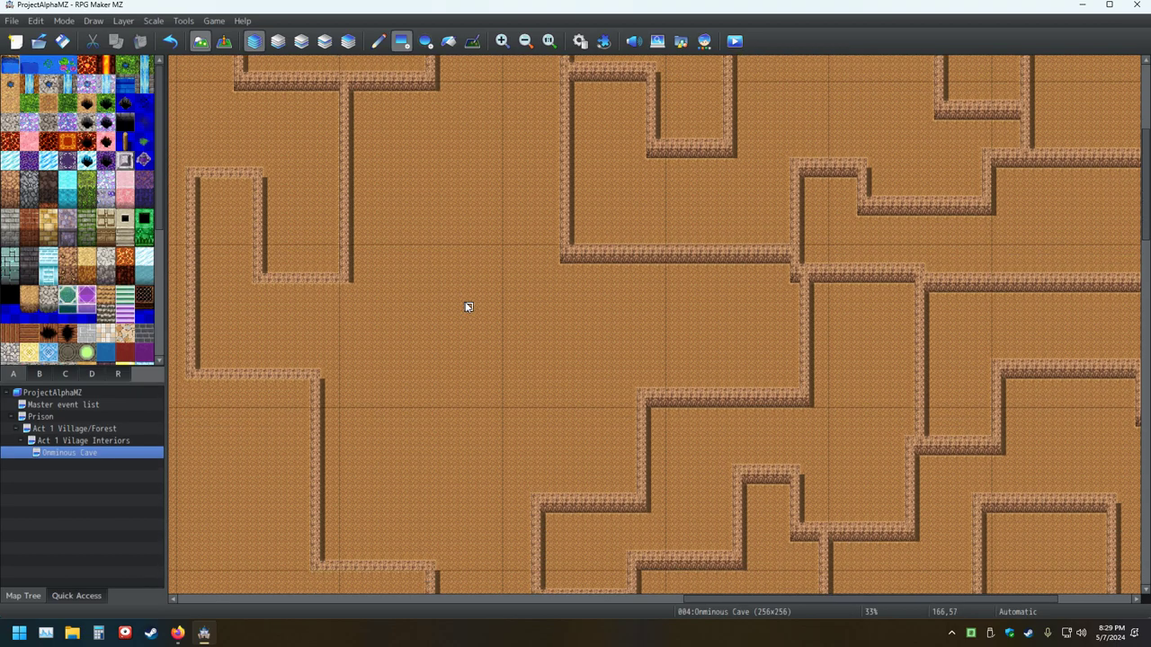
{"action": "scroll", "coordinate": [459, 305], "scroll_direction": "up", "scroll_amount": 2}
{"action": "scroll", "coordinate": [461, 305], "scroll_direction": "down", "scroll_amount": 3}
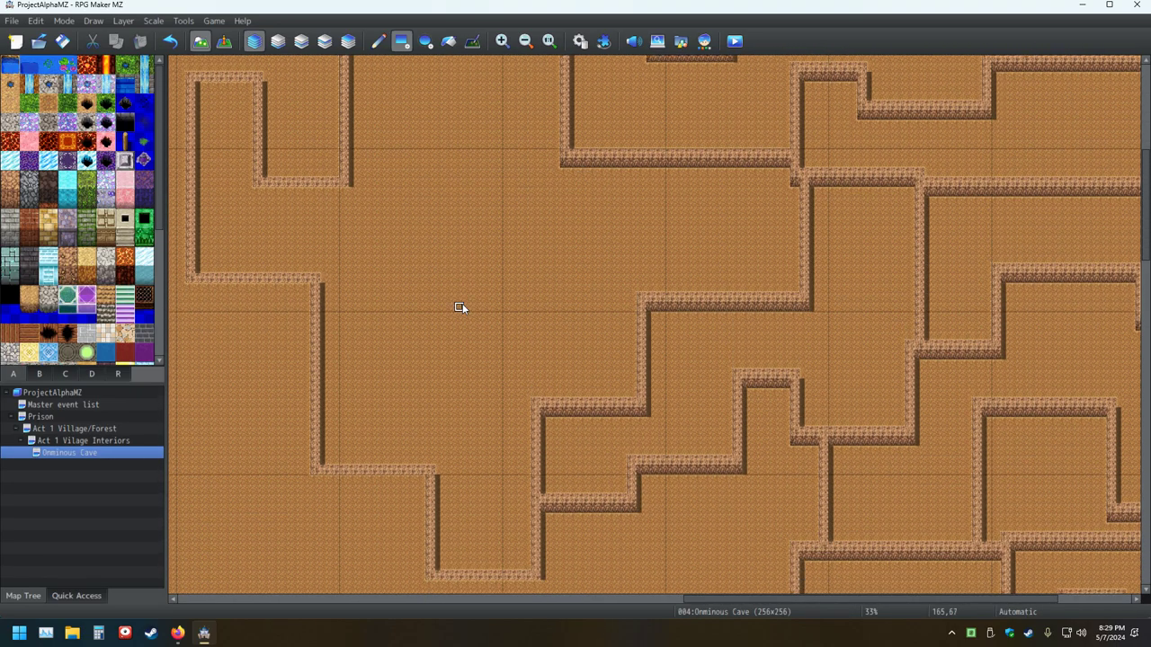
{"action": "scroll", "coordinate": [486, 346], "scroll_direction": "up", "scroll_amount": 5}
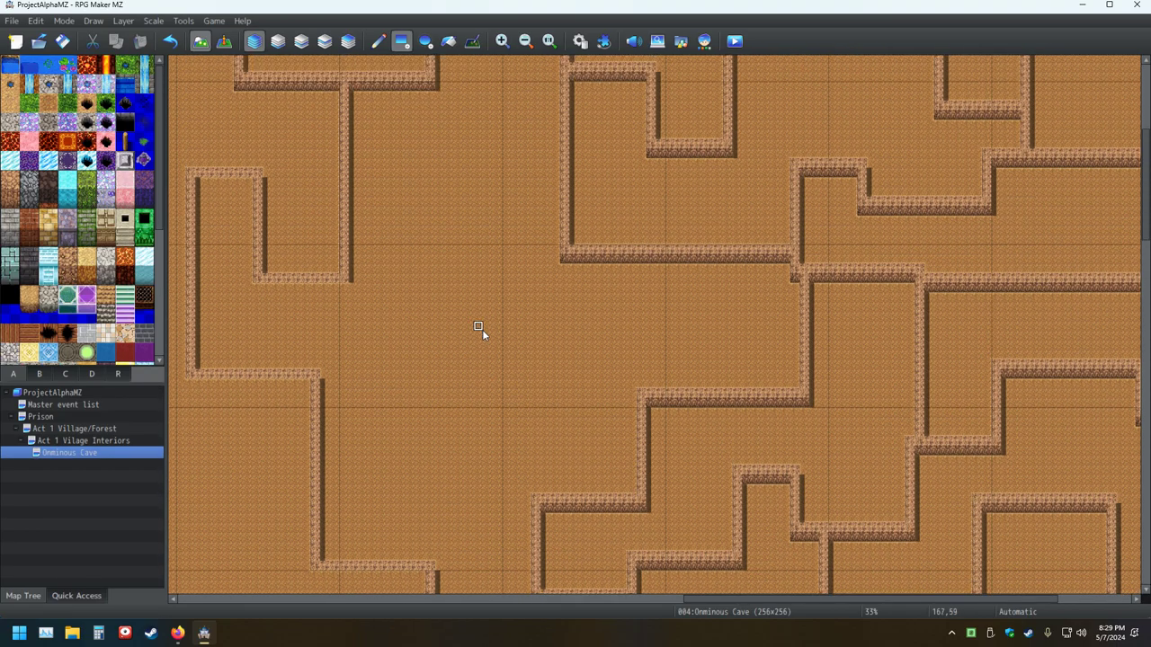
{"action": "scroll", "coordinate": [479, 334], "scroll_direction": "down", "scroll_amount": 1}
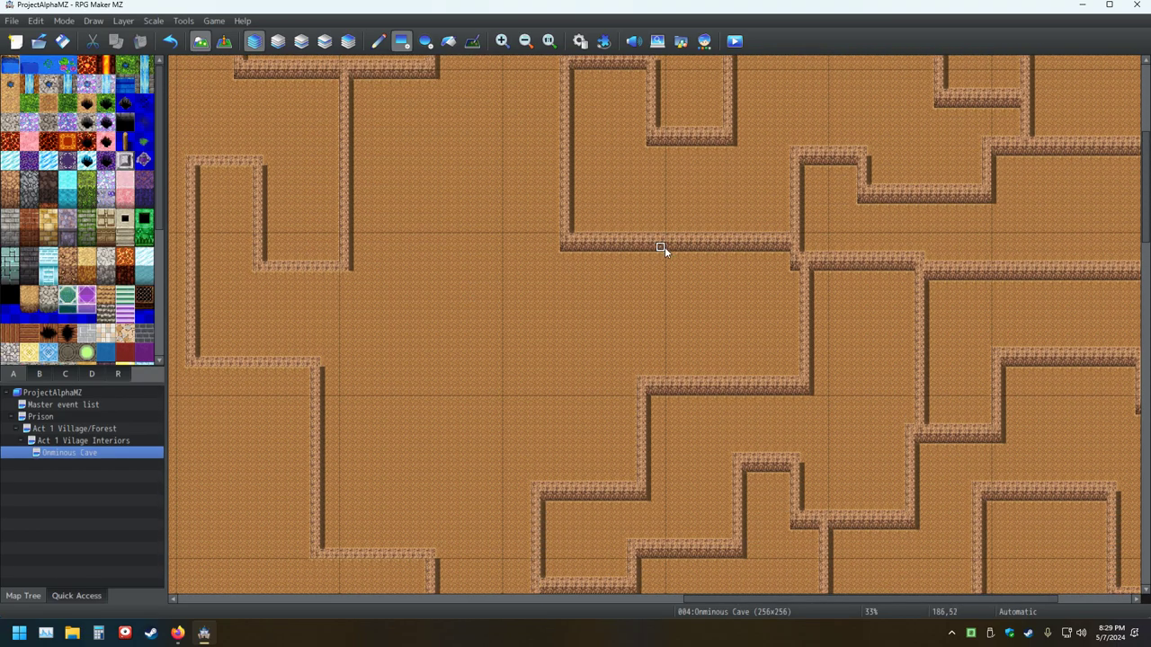
Step: Paint cliff-face wall tiles beneath the two stepped horizontal runs on the lower part of the far-western wall
{"action": "scroll", "coordinate": [499, 332], "scroll_direction": "down", "scroll_amount": 2}
{"action": "scroll", "coordinate": [500, 331], "scroll_direction": "down", "scroll_amount": 2}
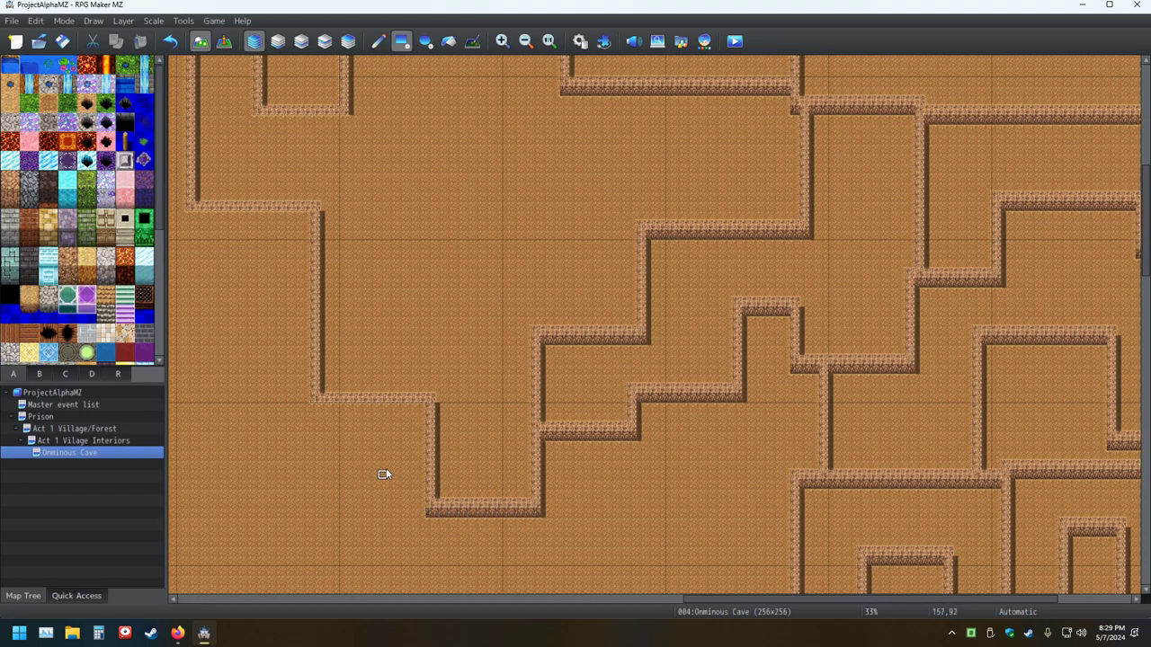
{"action": "left_click_drag", "start_coordinate": [423, 405], "coordinate": [330, 414]}
{"action": "left_click", "coordinate": [315, 408]}
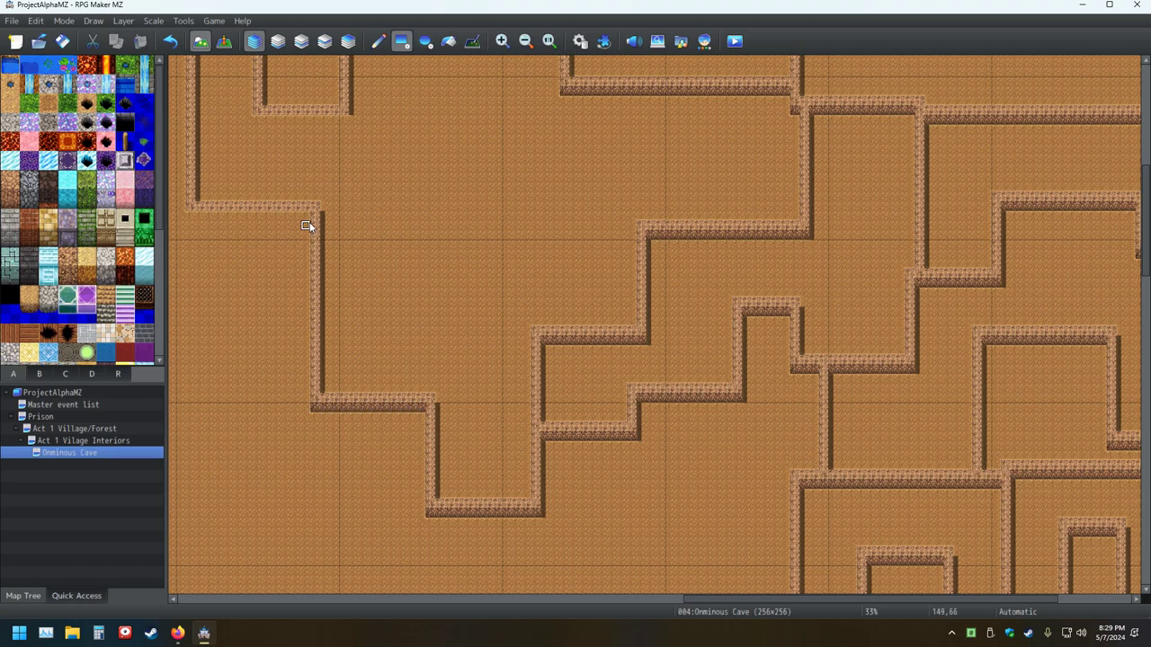
{"action": "left_click_drag", "start_coordinate": [306, 214], "coordinate": [212, 220]}
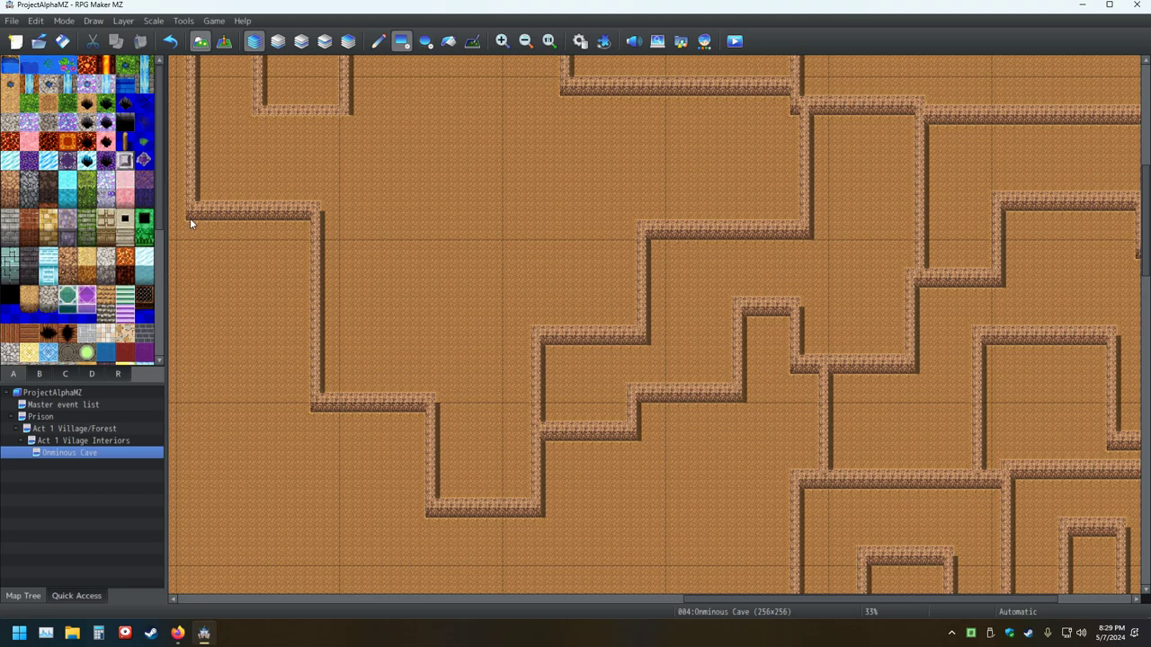
Step: Paint wall faces beneath the short top run and the adjoining lower run of the far-western passage, and save the project
{"action": "scroll", "coordinate": [281, 221], "scroll_direction": "up", "scroll_amount": 5}
{"action": "left_click_drag", "start_coordinate": [247, 209], "coordinate": [217, 212]}
{"action": "mouse_move", "coordinate": [320, 311]}
{"action": "left_mouse_down"}
{"action": "mouse_move", "coordinate": [347, 311]}
{"action": "mouse_move", "coordinate": [288, 317]}
{"action": "left_mouse_up"}
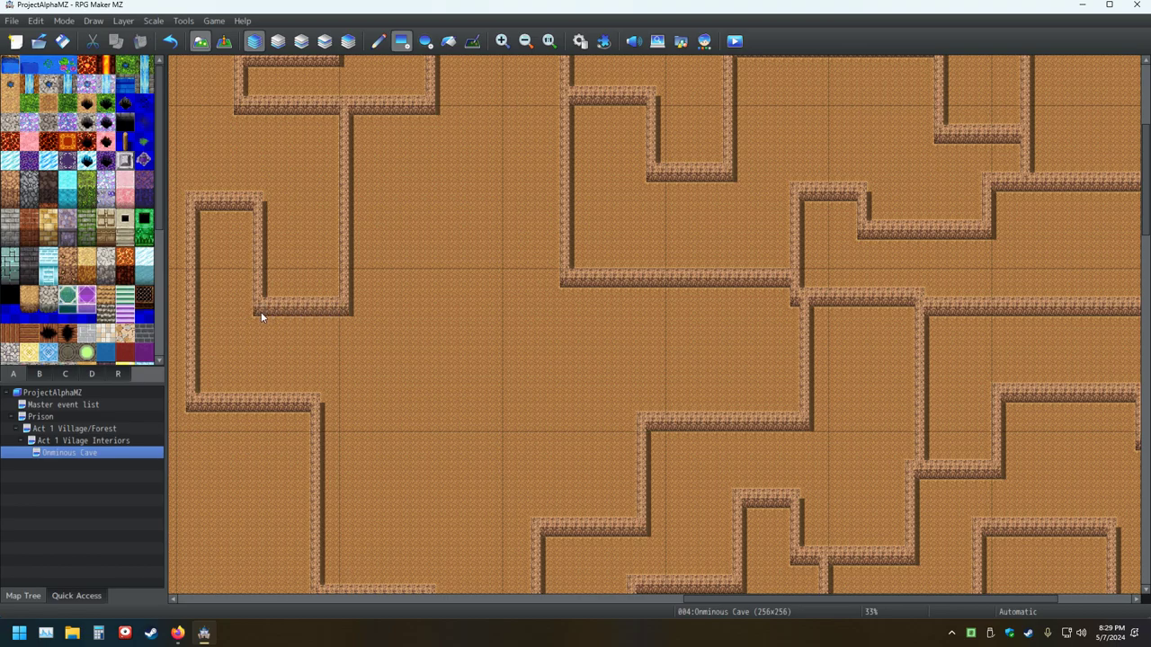
{"action": "scroll", "coordinate": [391, 301], "scroll_direction": "up", "scroll_amount": 1}
{"action": "scroll", "coordinate": [399, 329], "scroll_direction": "down", "scroll_amount": 5}
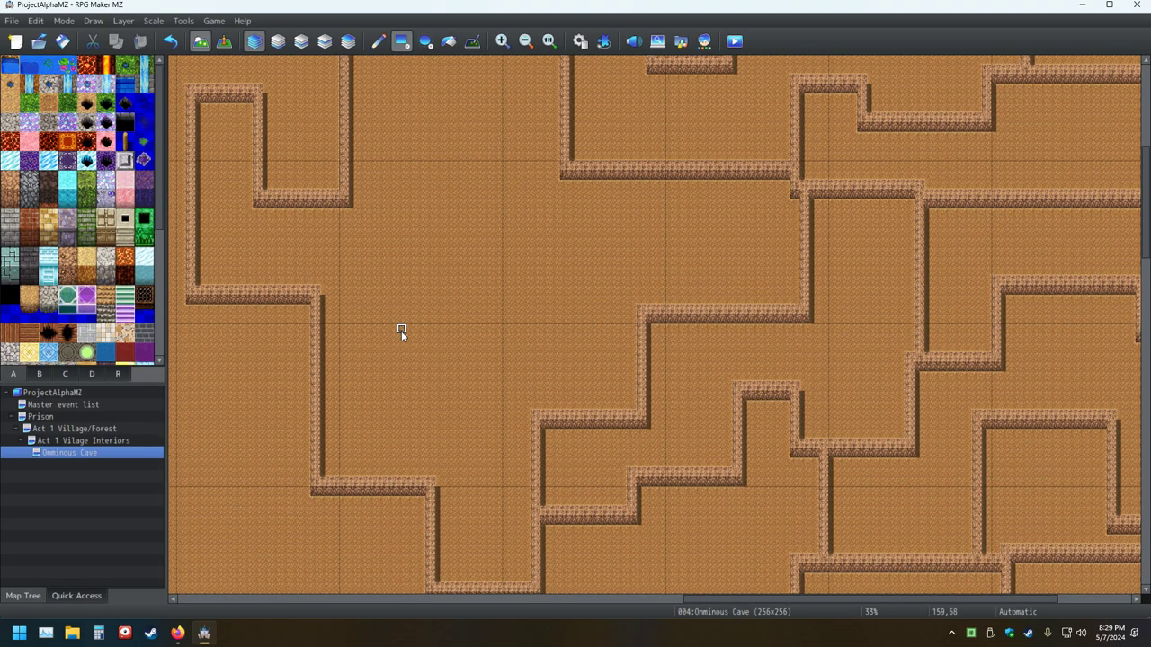
{"action": "left_click", "coordinate": [62, 41]}
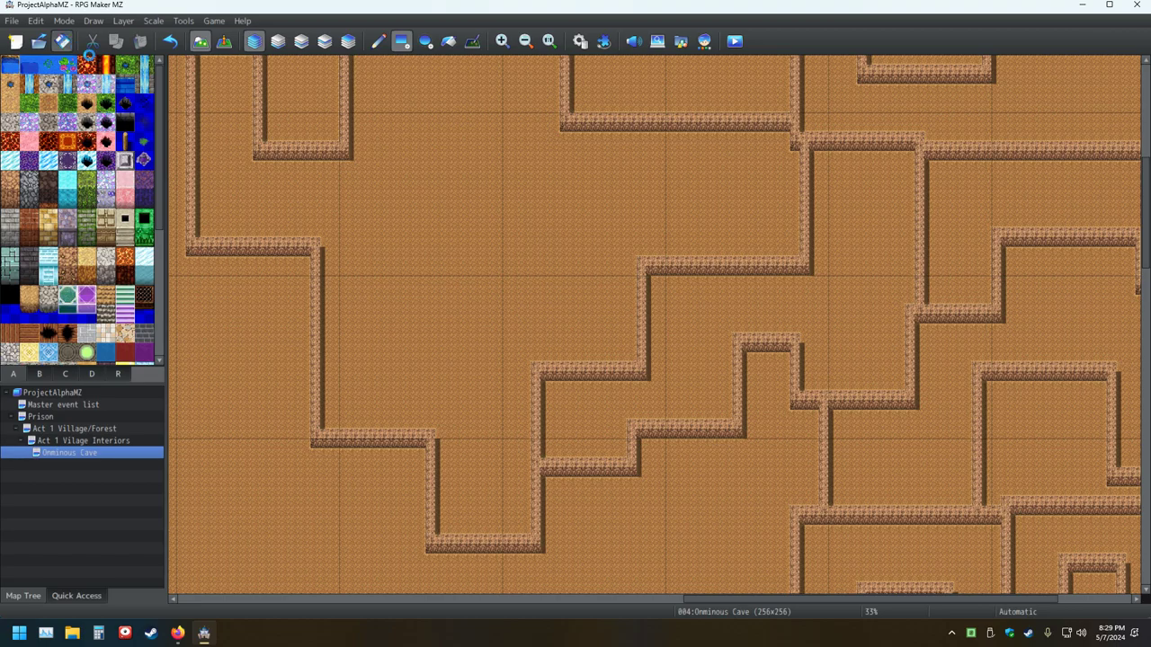
Step: Examine the finished far-western walls and the overall maze layout against the remaining empty area of the cave map
{"action": "scroll", "coordinate": [495, 306], "scroll_direction": "up", "scroll_amount": 10}
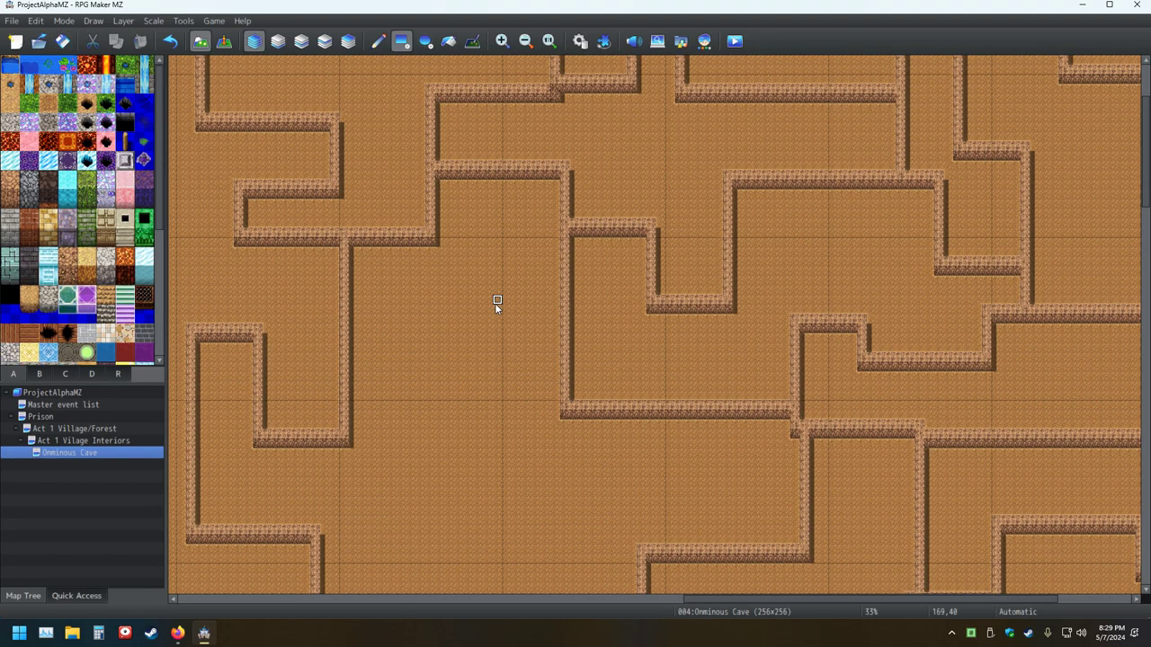
{"action": "scroll", "coordinate": [497, 305], "scroll_direction": "down", "scroll_amount": 7}
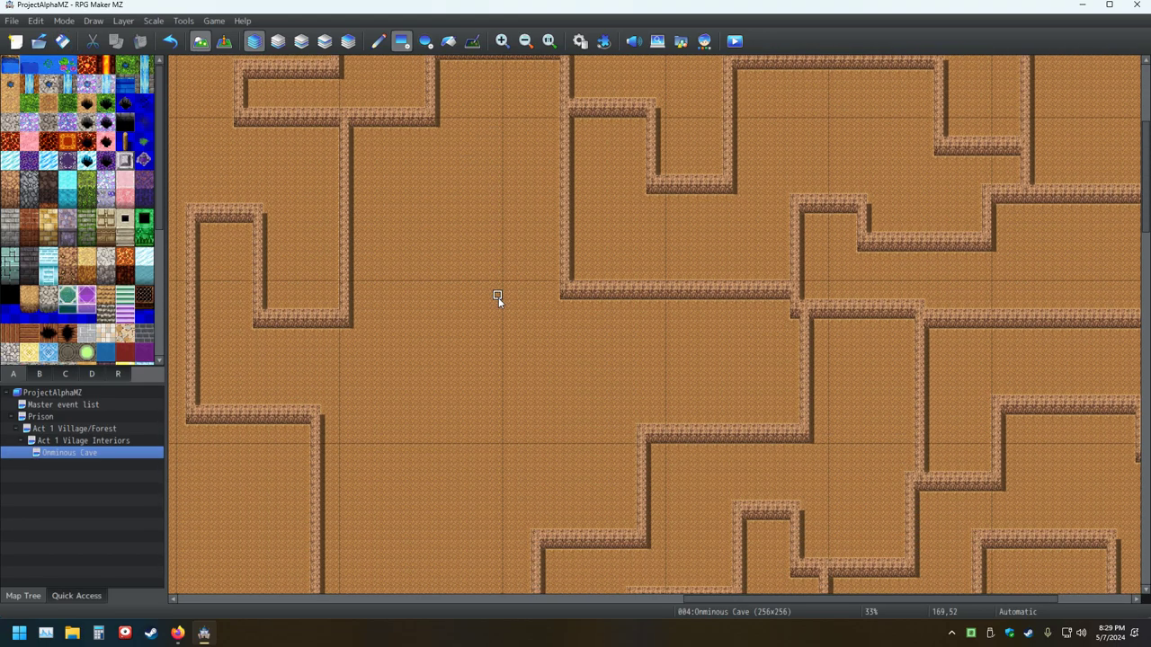
{"action": "scroll", "coordinate": [498, 302], "scroll_direction": "down", "scroll_amount": 8}
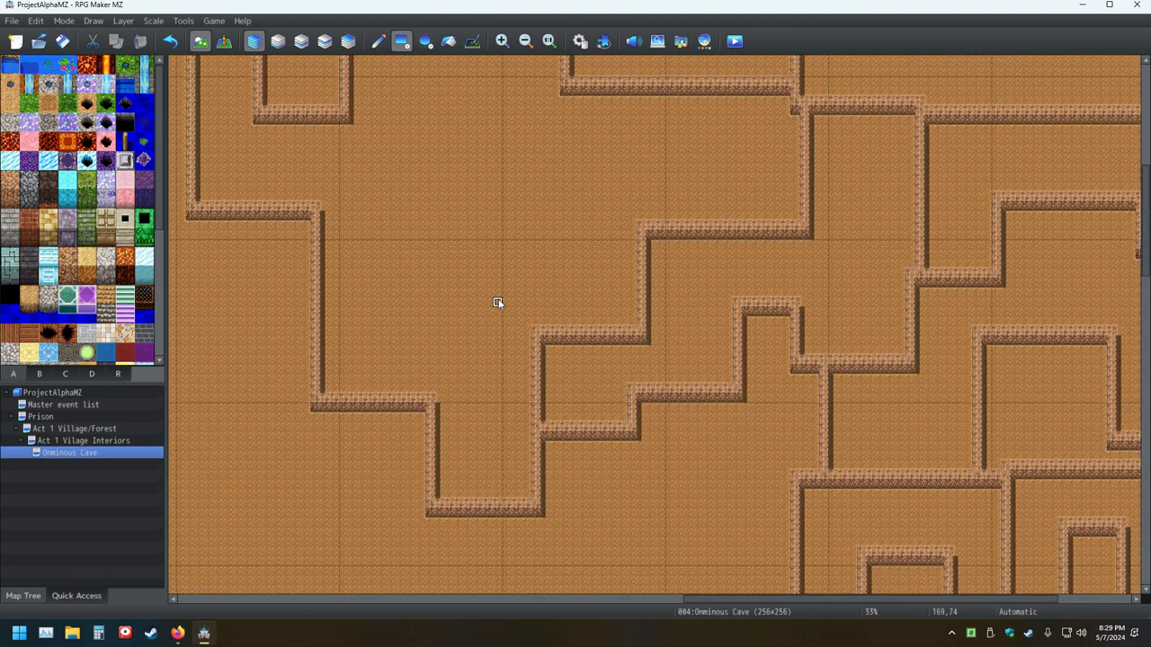
{"action": "scroll", "coordinate": [501, 302], "scroll_direction": "down", "scroll_amount": 2}
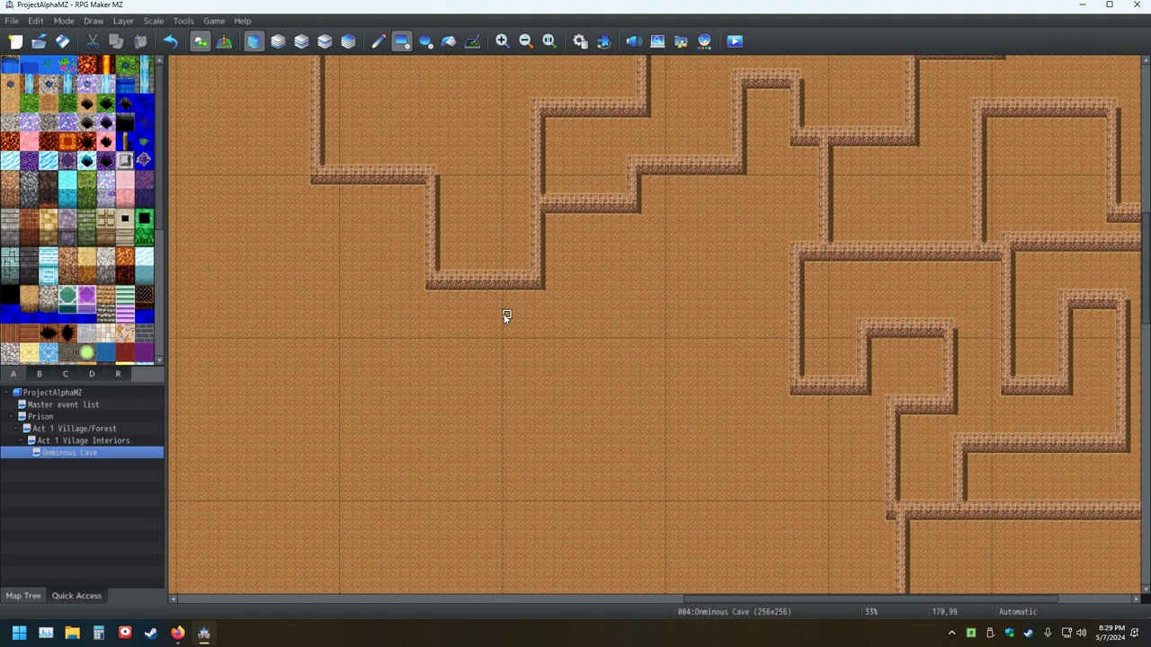
{"action": "scroll", "coordinate": [504, 302], "scroll_direction": "down", "scroll_amount": 3, "text": "ctrl"}
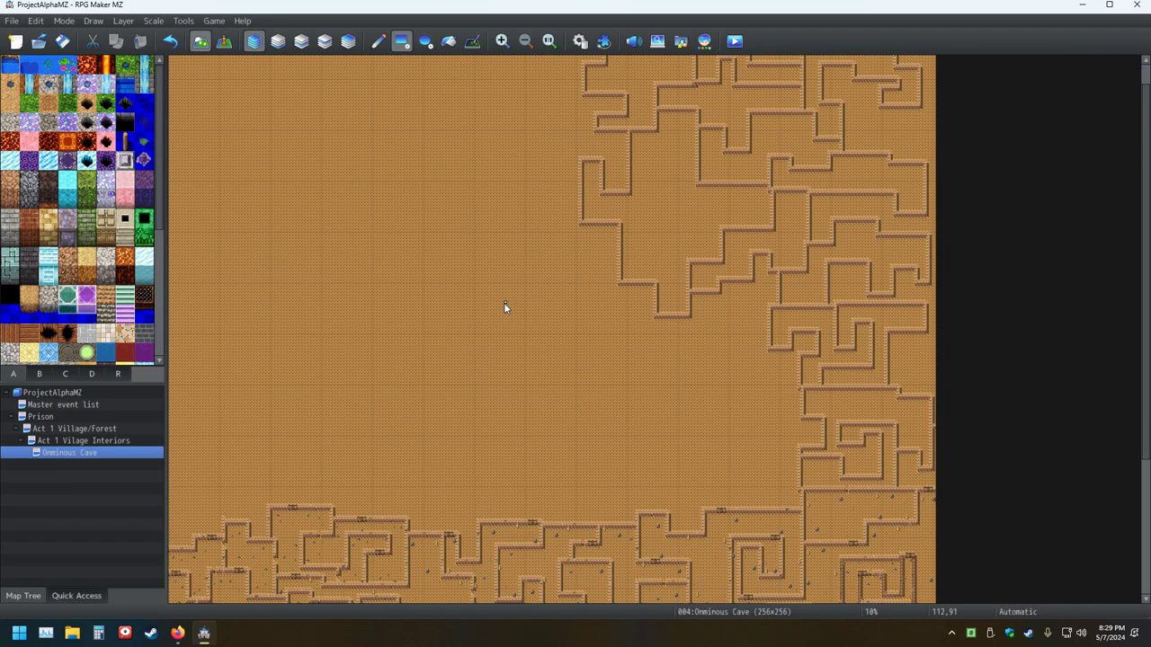
{"action": "scroll", "coordinate": [505, 308], "scroll_direction": "down", "scroll_amount": 3}
{"action": "scroll", "coordinate": [491, 261], "scroll_direction": "up", "scroll_amount": 6}
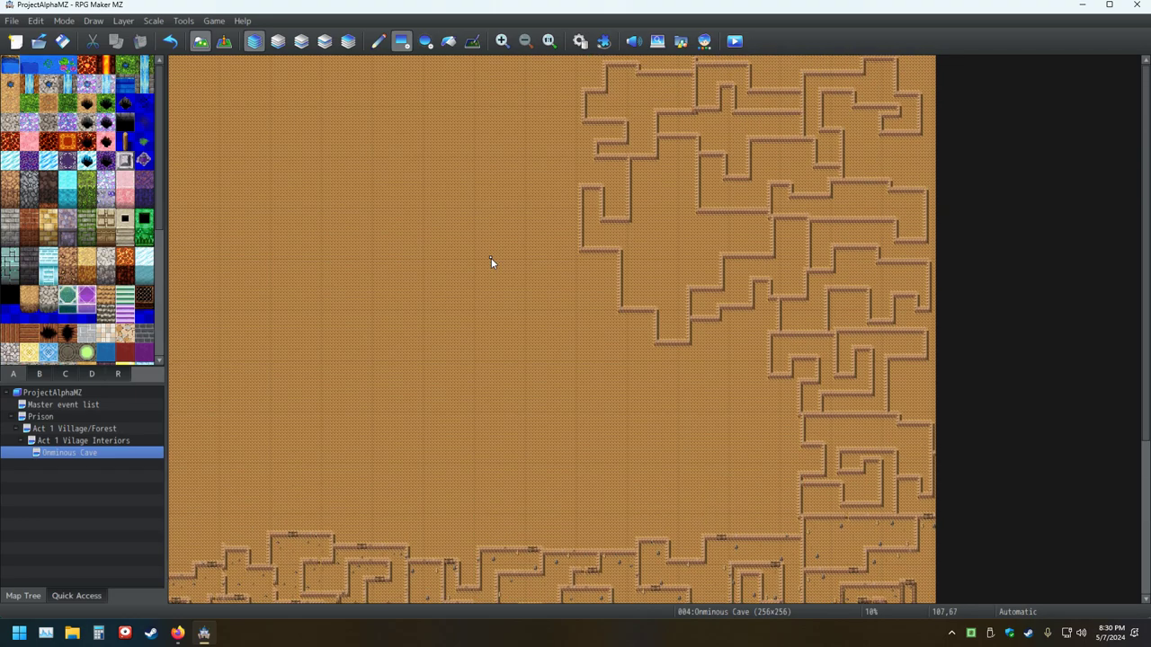